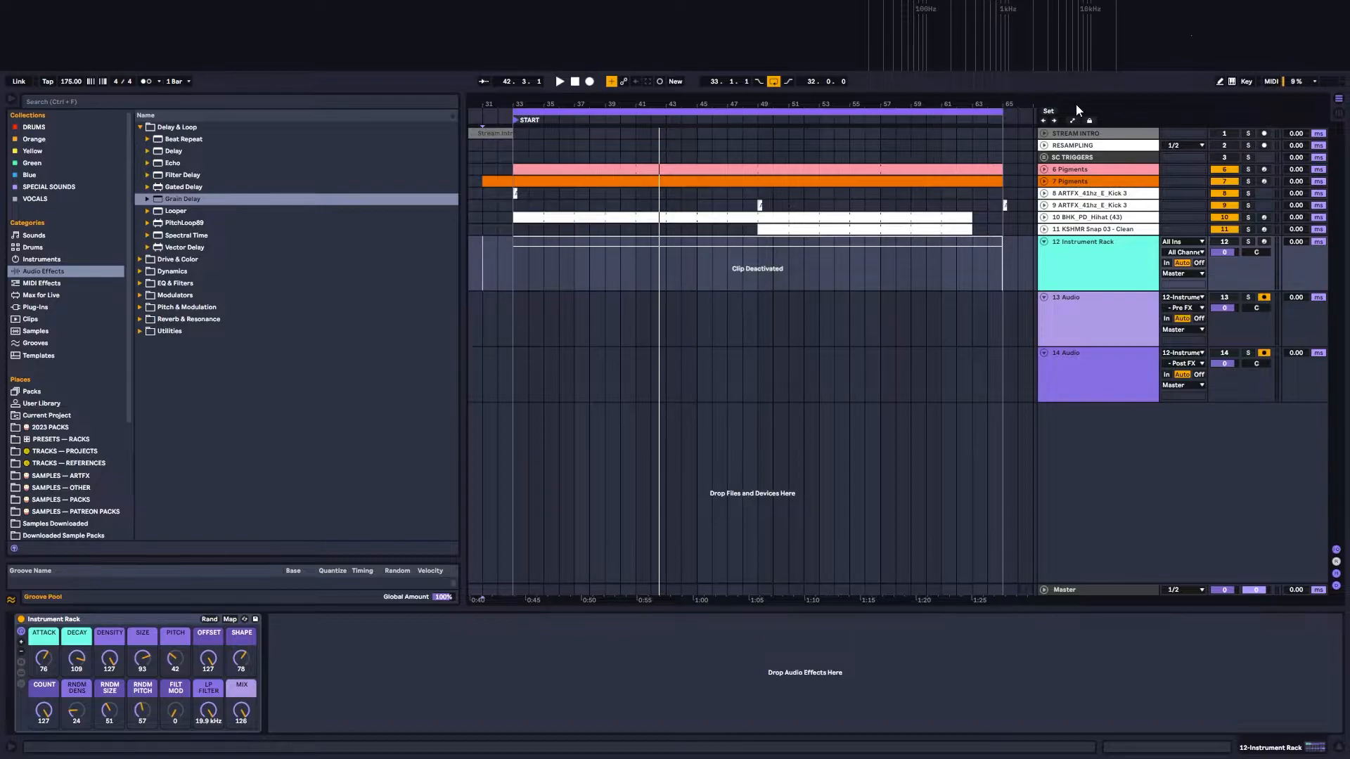
# Step: Unfold the two Pigments tracks and examine the notes in the track 6 clip
pyautogui.click(1044, 182)
pyautogui.click(1044, 169)
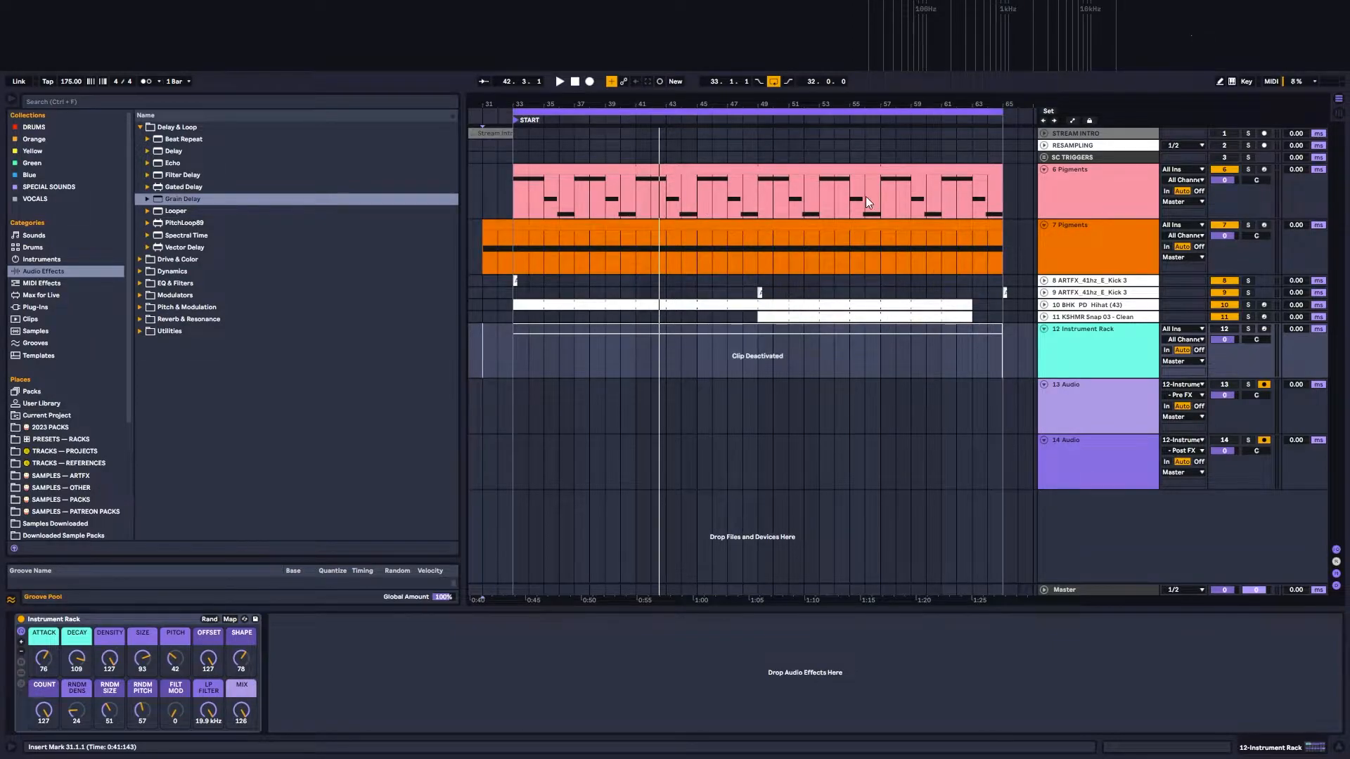
pyautogui.doubleClick(675, 171)
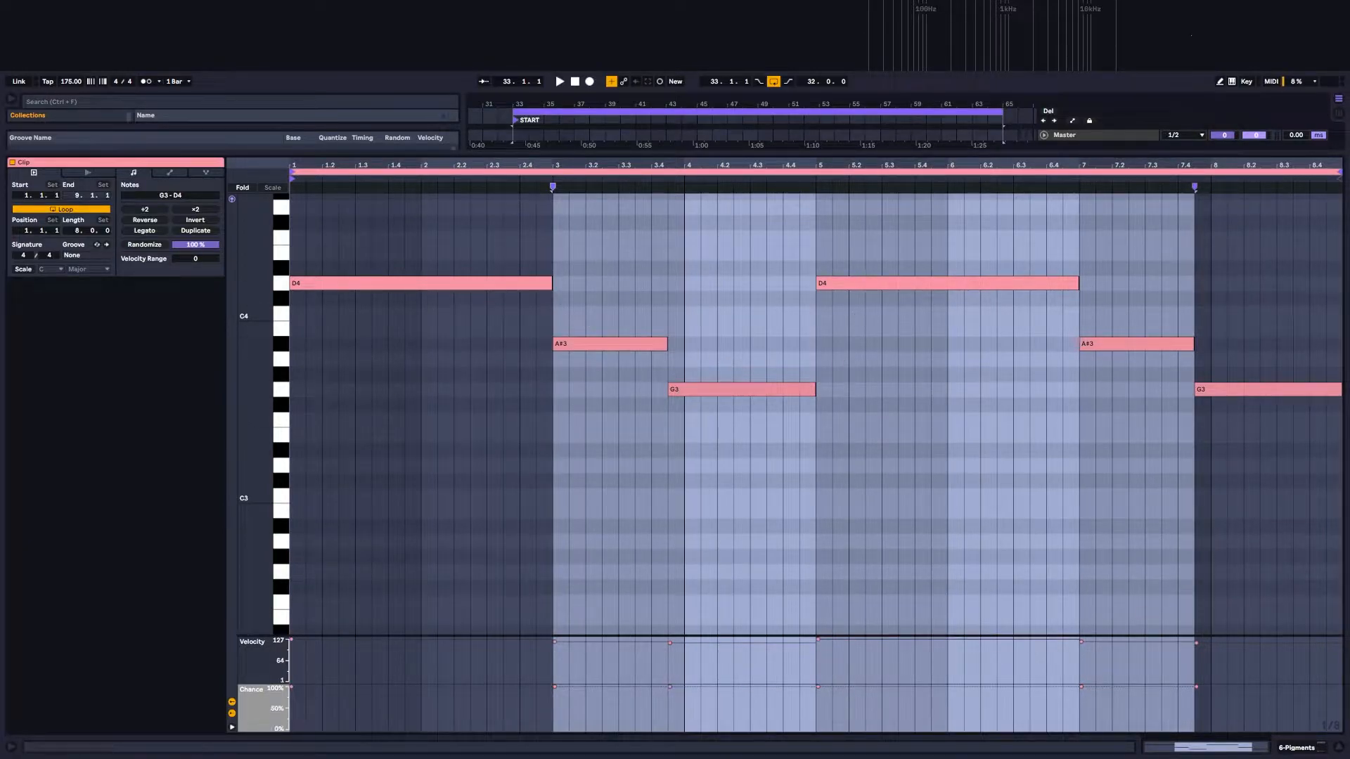
pyautogui.click(1319, 749)
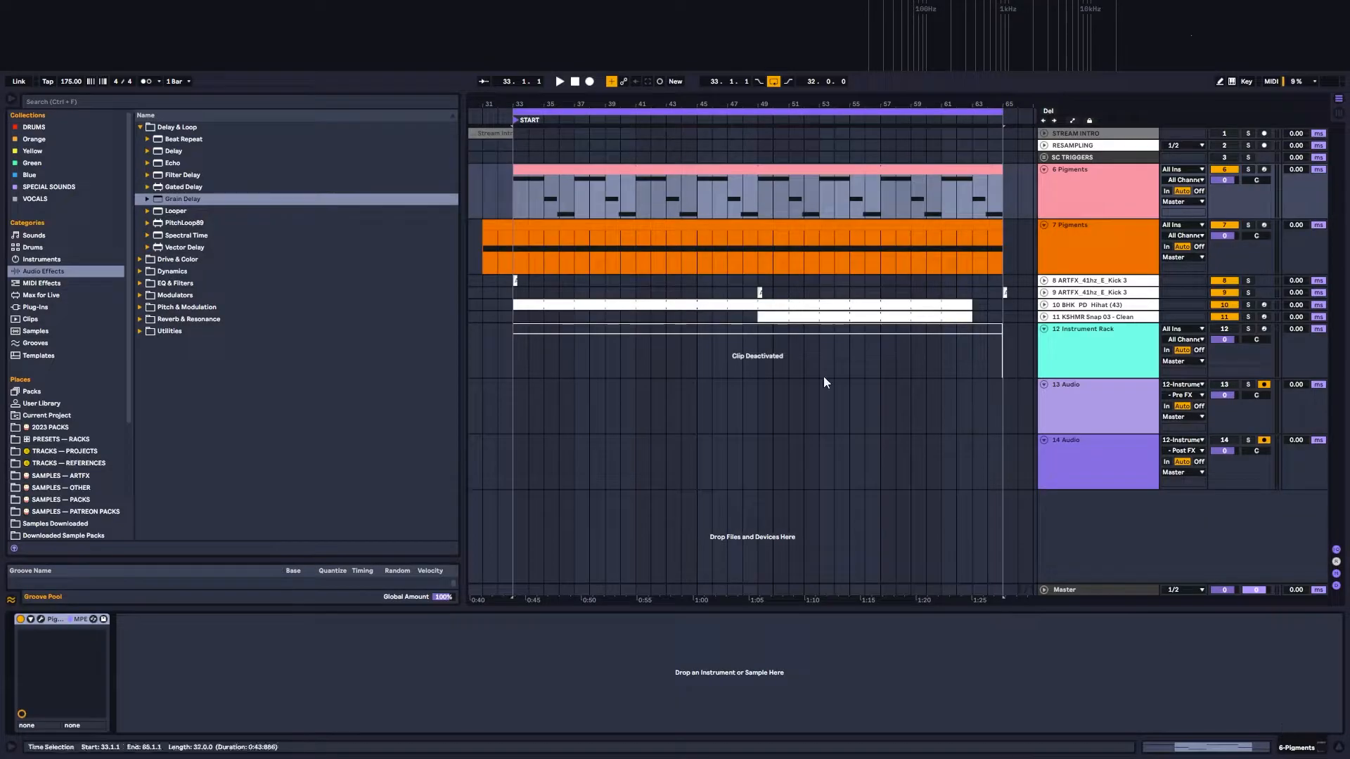
pyautogui.click(483, 202)
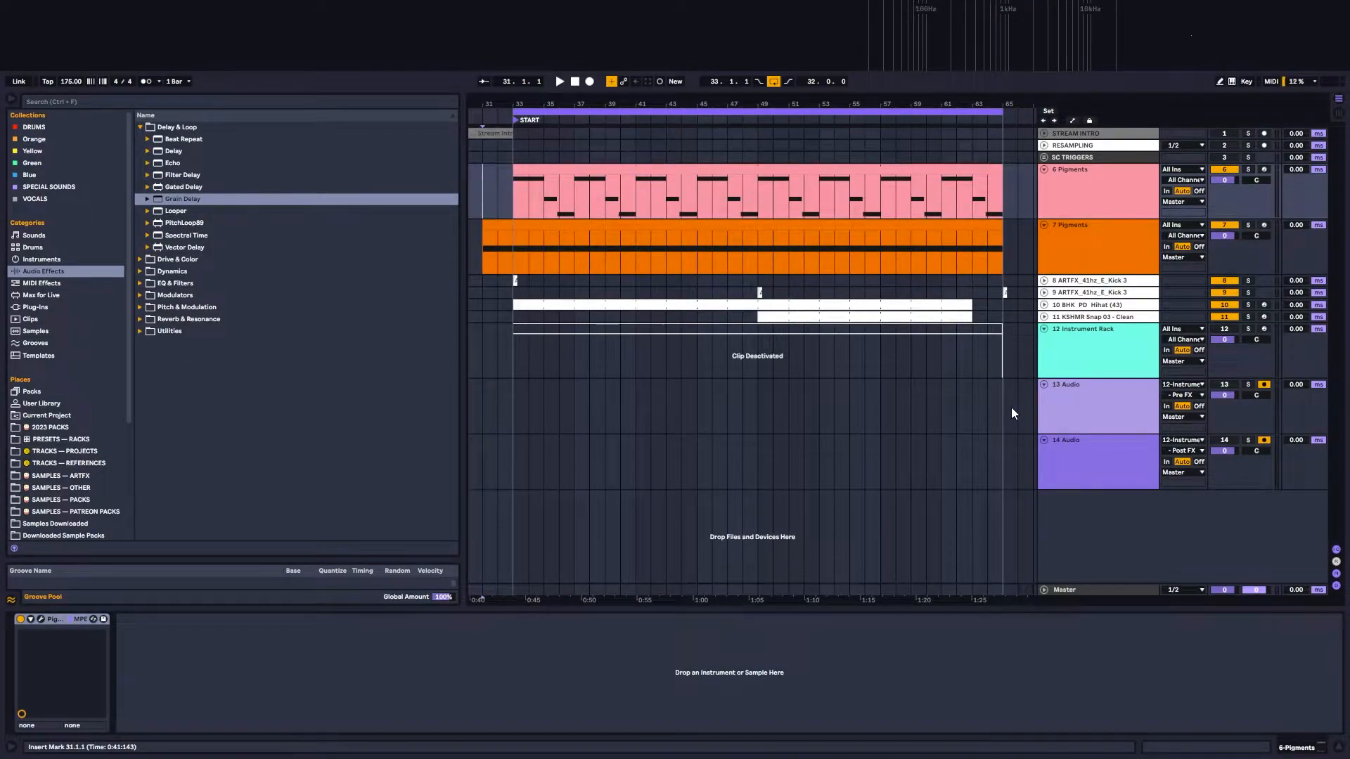
# Step: Solo the orange Pigments track and listen to it from bar 31
pyautogui.click(1119, 263)
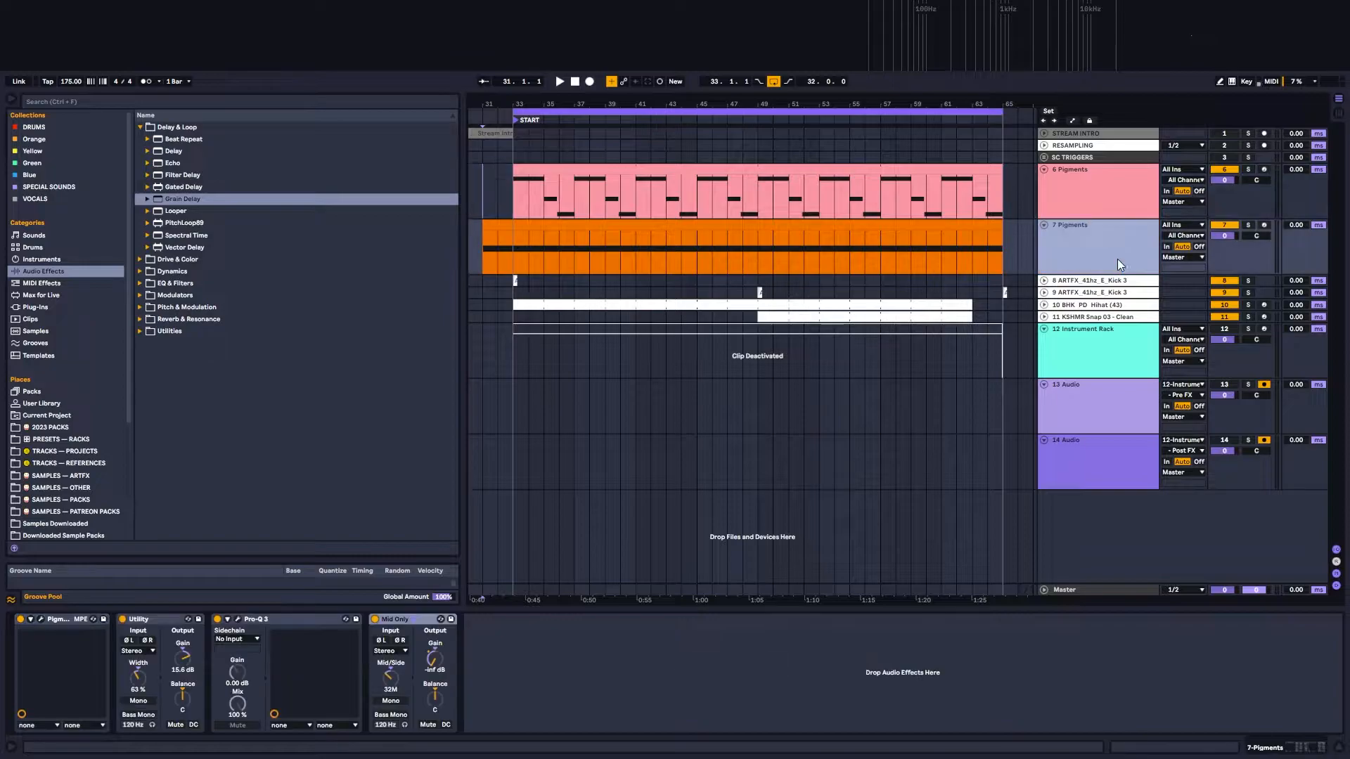
pyautogui.click(1247, 226)
pyautogui.click(483, 244)
pyautogui.press('space')
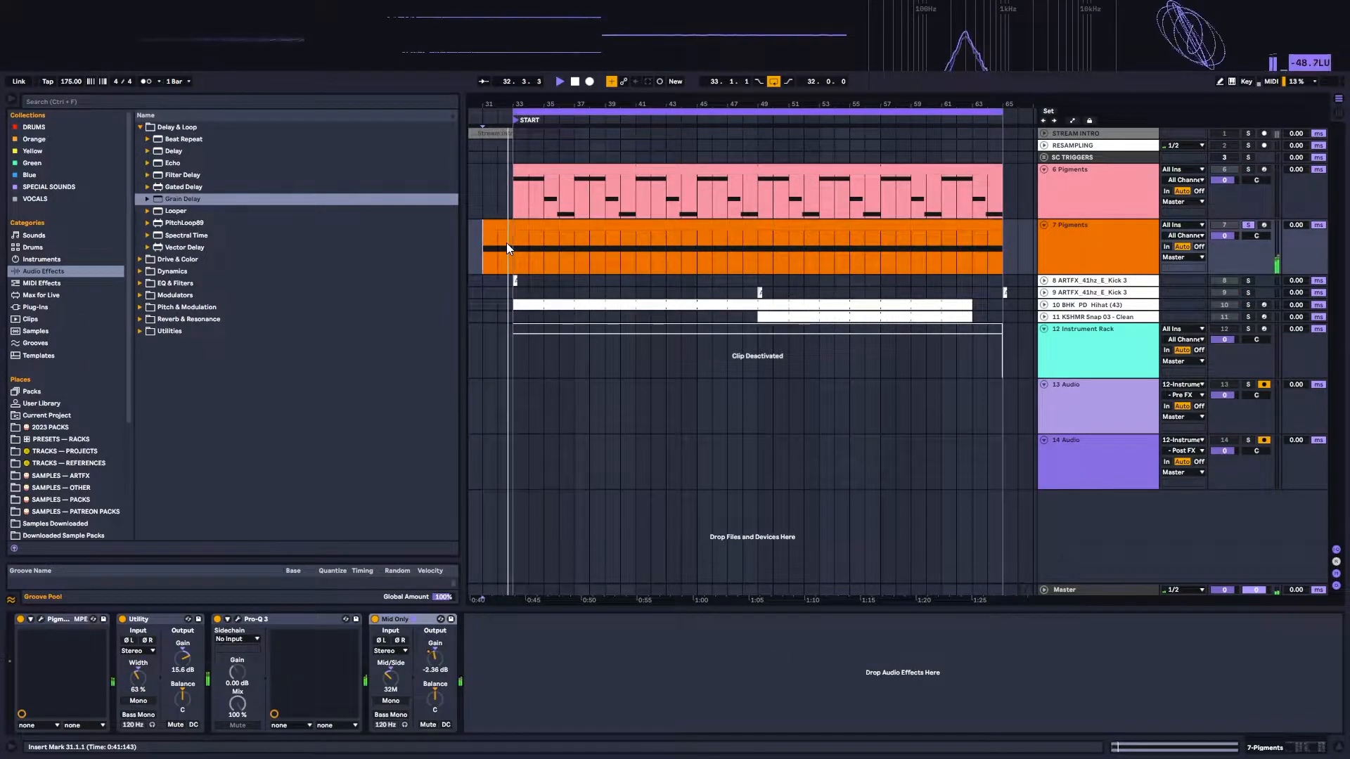
pyautogui.press('space')
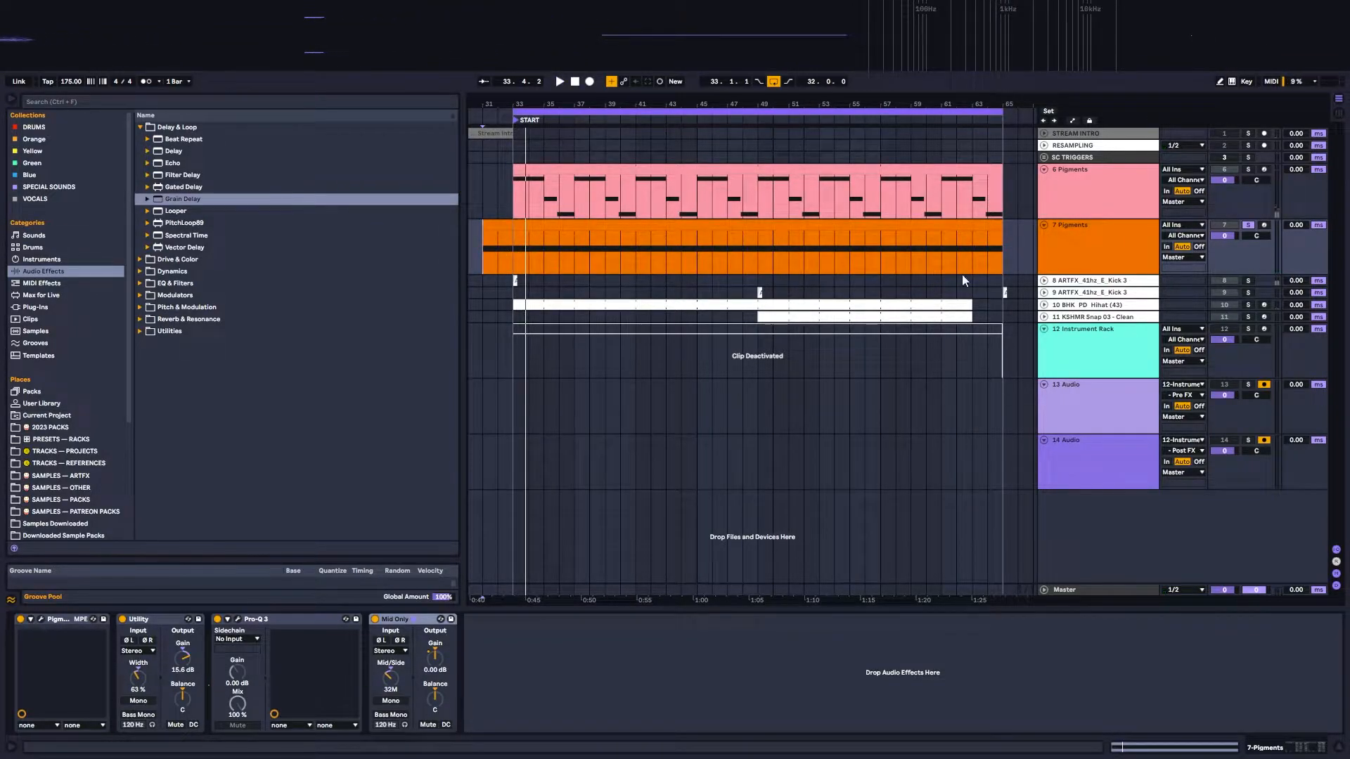
# Step: Check the two kick tracks, then unfold and solo the BHK PD Hihat track and play it from bar 49
pyautogui.click(509, 282)
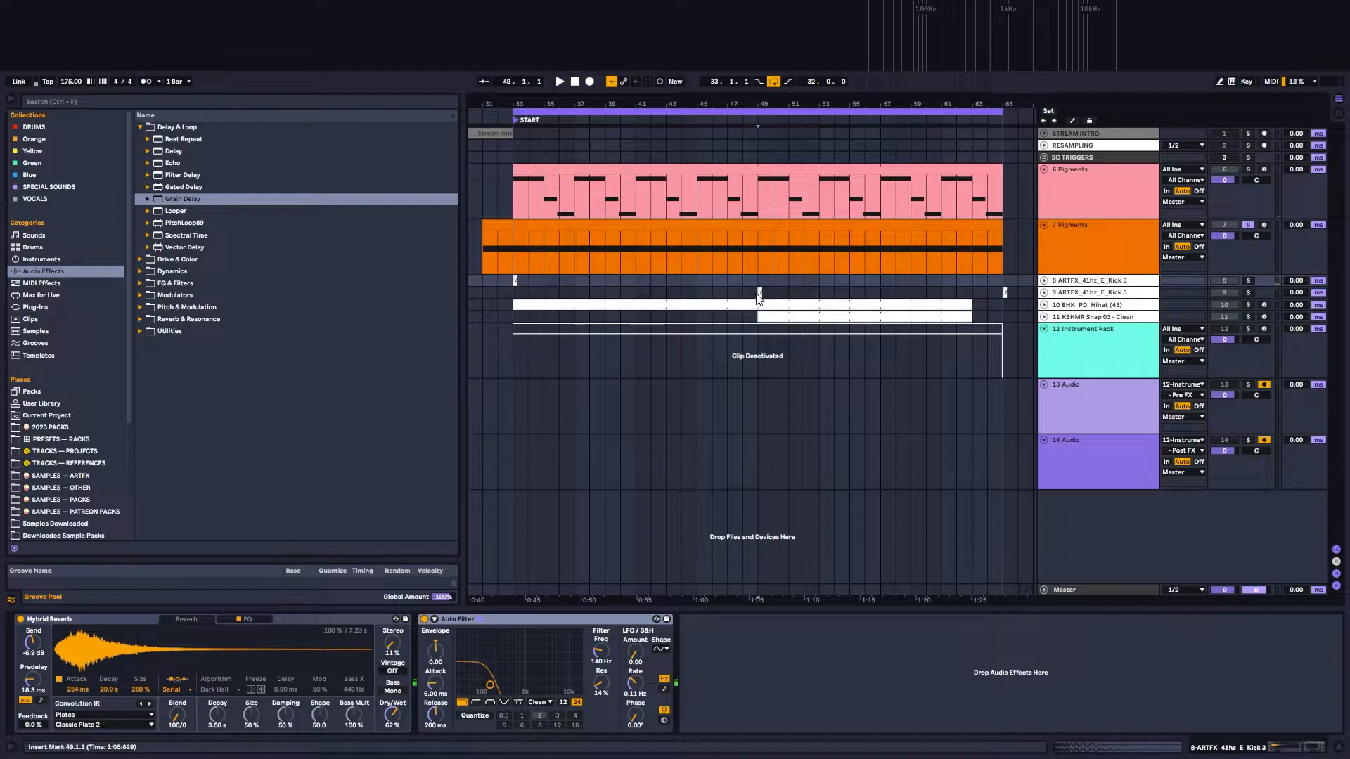
pyautogui.click(758, 294)
pyautogui.click(1045, 306)
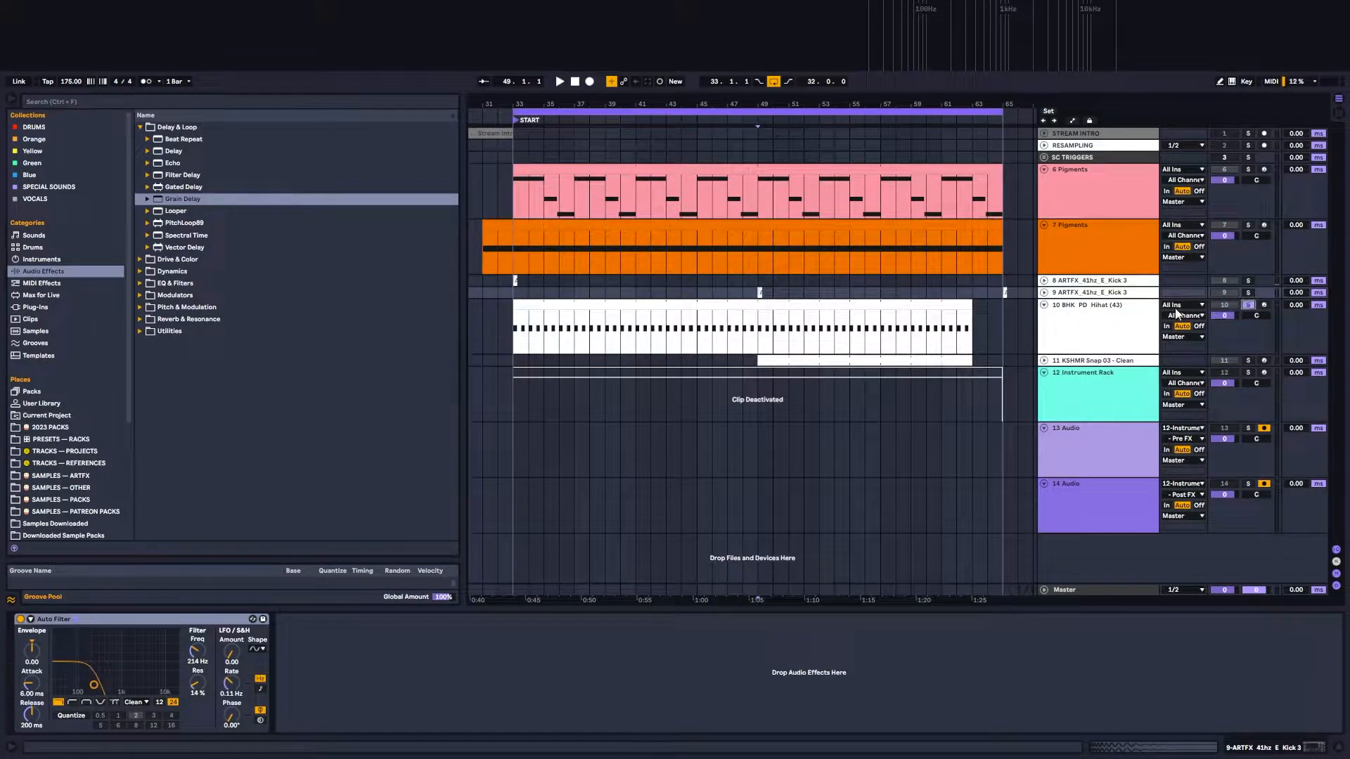
pyautogui.click(1248, 305)
pyautogui.press('space')
# Step: Unfold and solo the KSHMR Snap track and listen to its pattern
pyautogui.click(1044, 360)
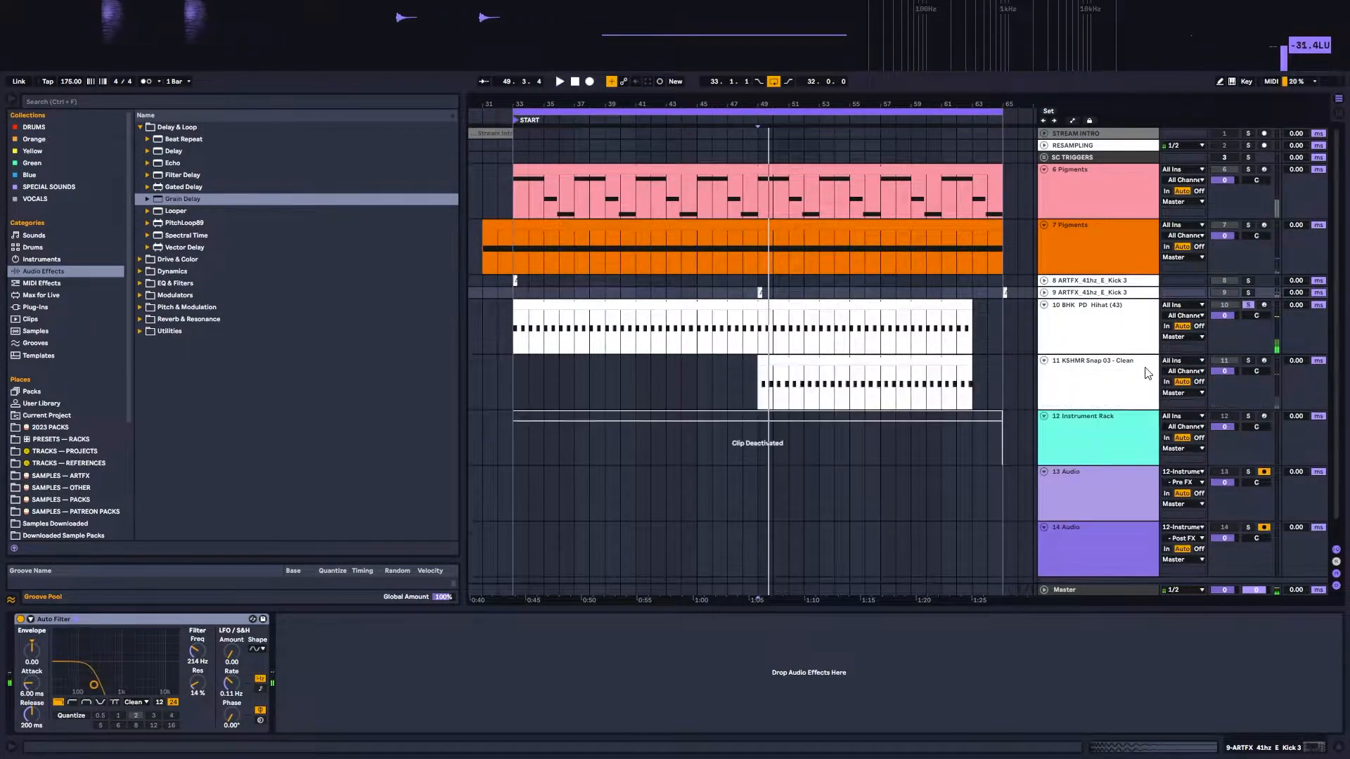
pyautogui.click(1248, 360)
pyautogui.press('space')
pyautogui.press('space')
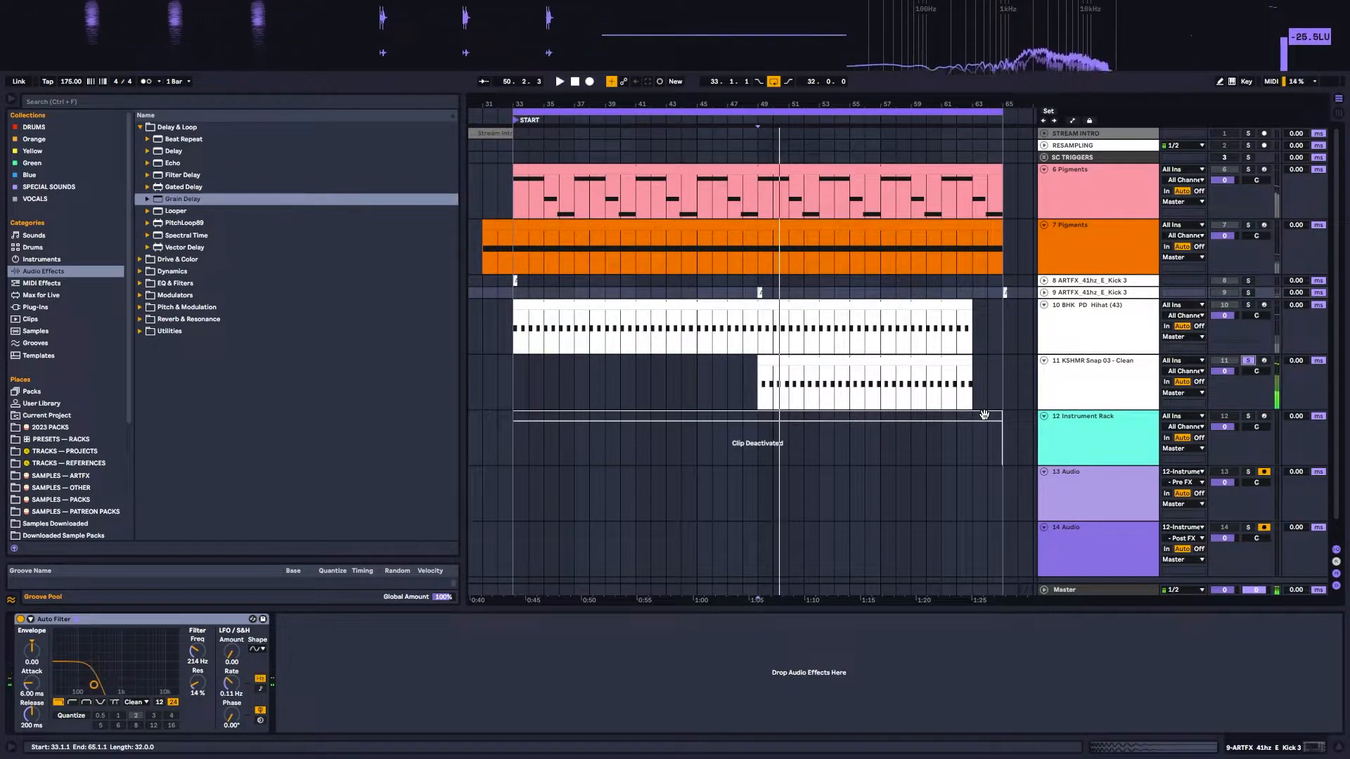
# Step: Unsolo the snap track, fold the hi-hat and snap tracks, and play the full arrangement from bar 31
pyautogui.click(1249, 361)
pyautogui.click(1046, 307)
pyautogui.click(1044, 317)
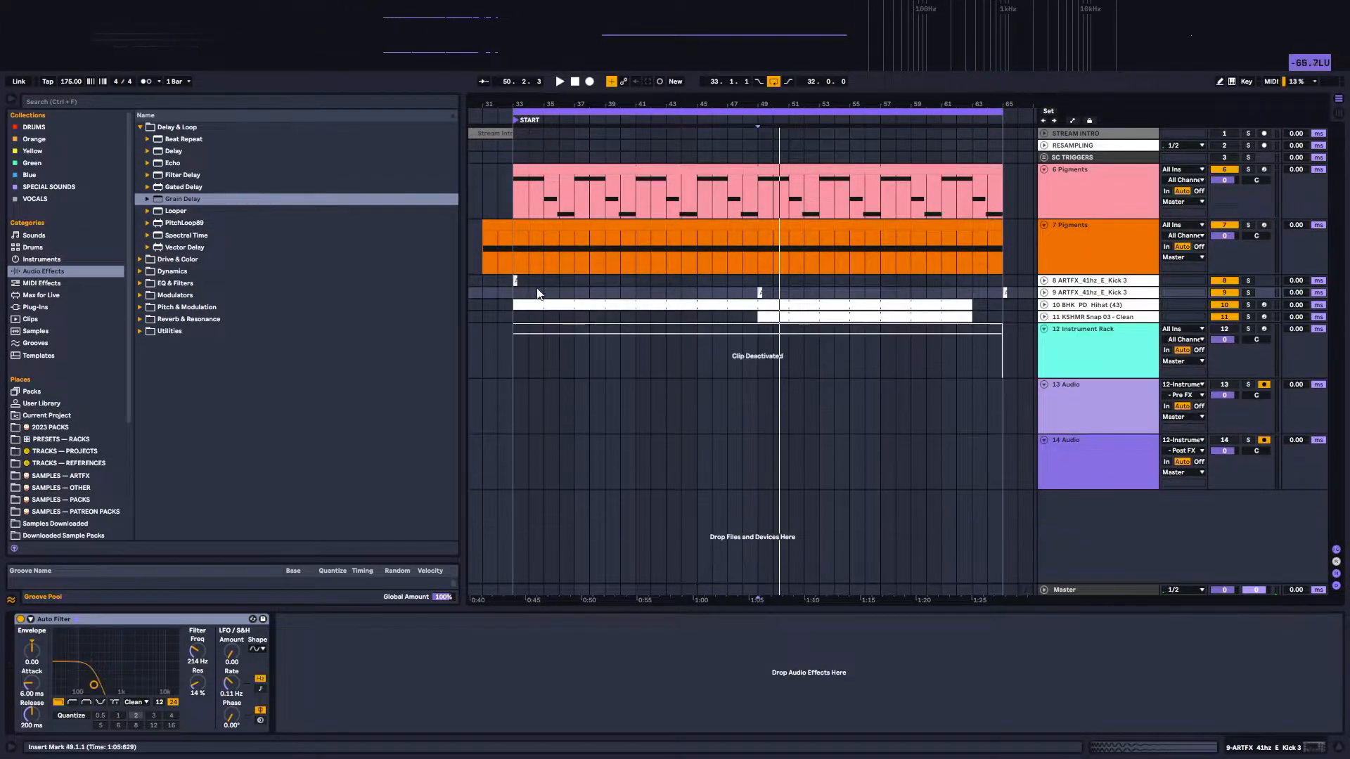
pyautogui.click(491, 296)
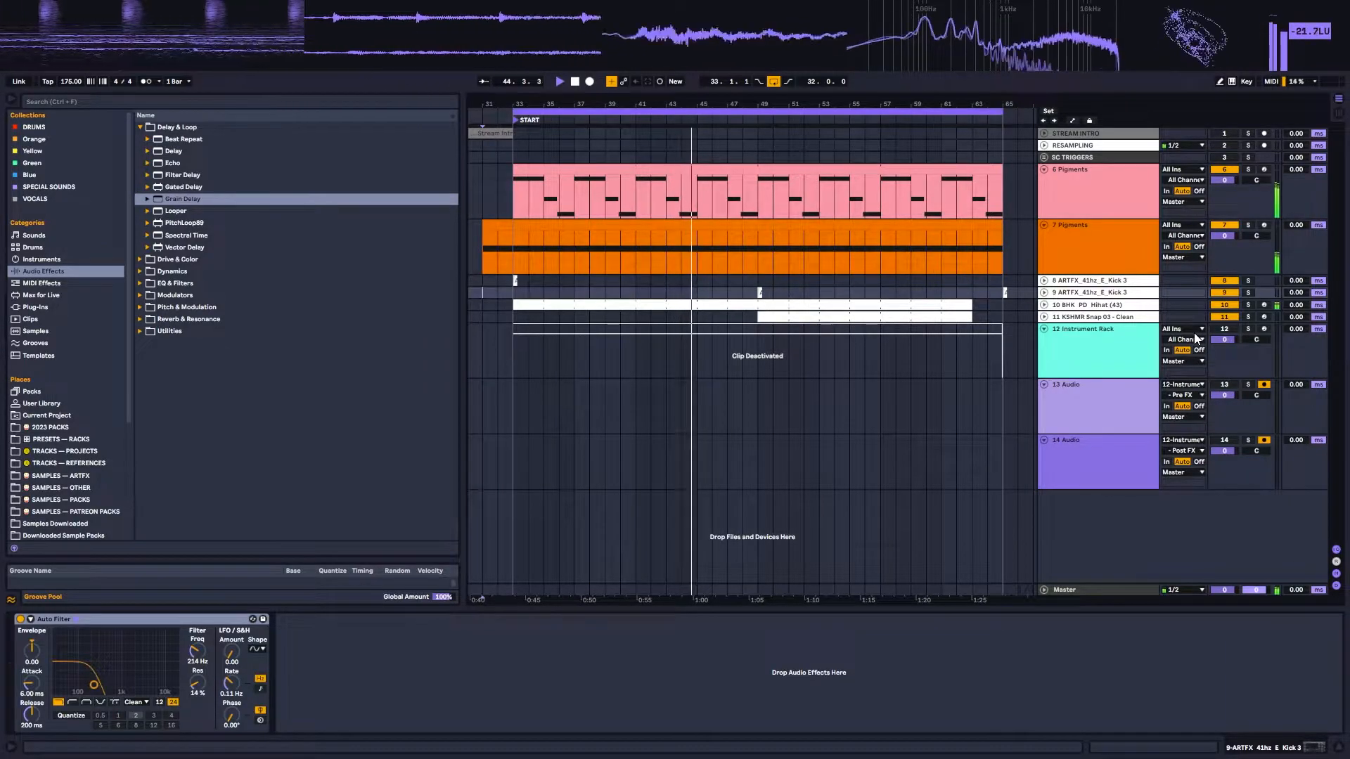
# Step: Review the pink Pigments clip's melody notes during playback and return to the track's devices
pyautogui.click(763, 172)
pyautogui.doubleClick(763, 172)
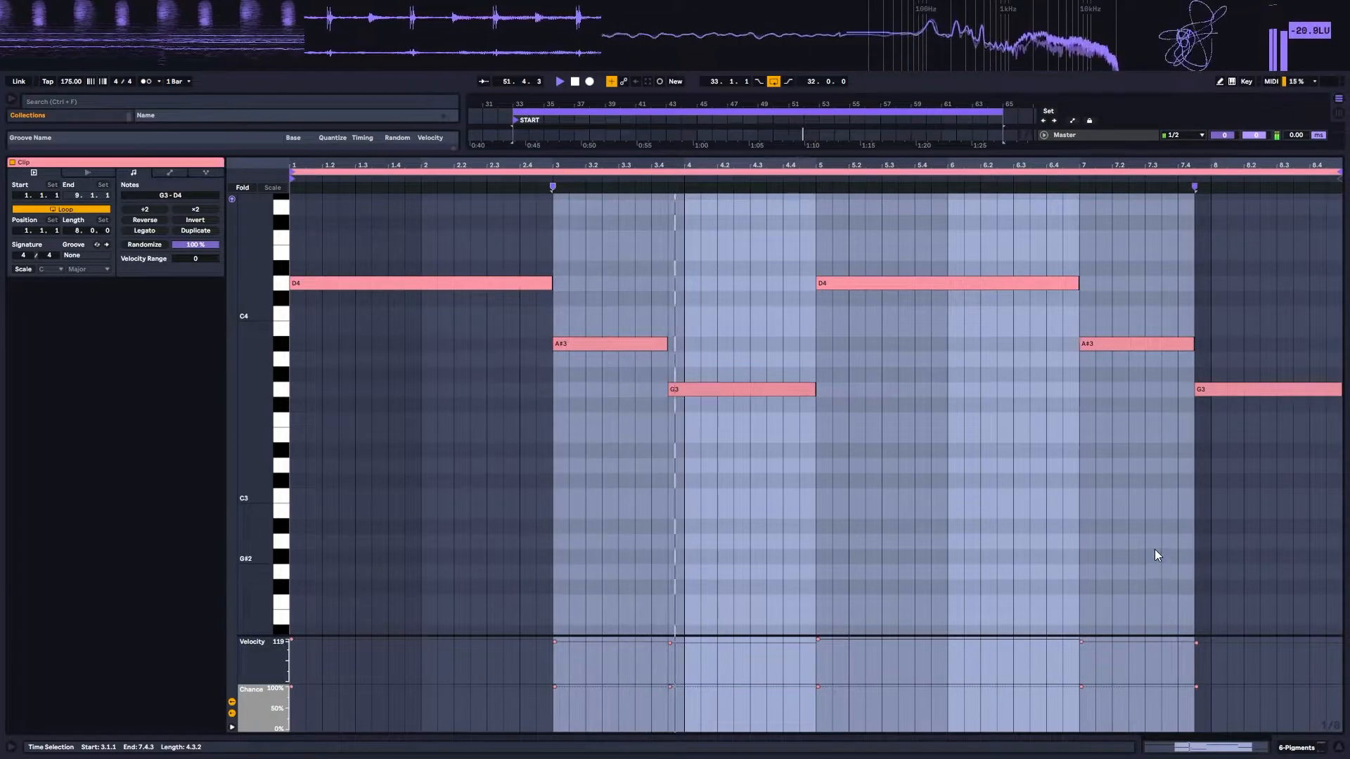
pyautogui.click(1287, 751)
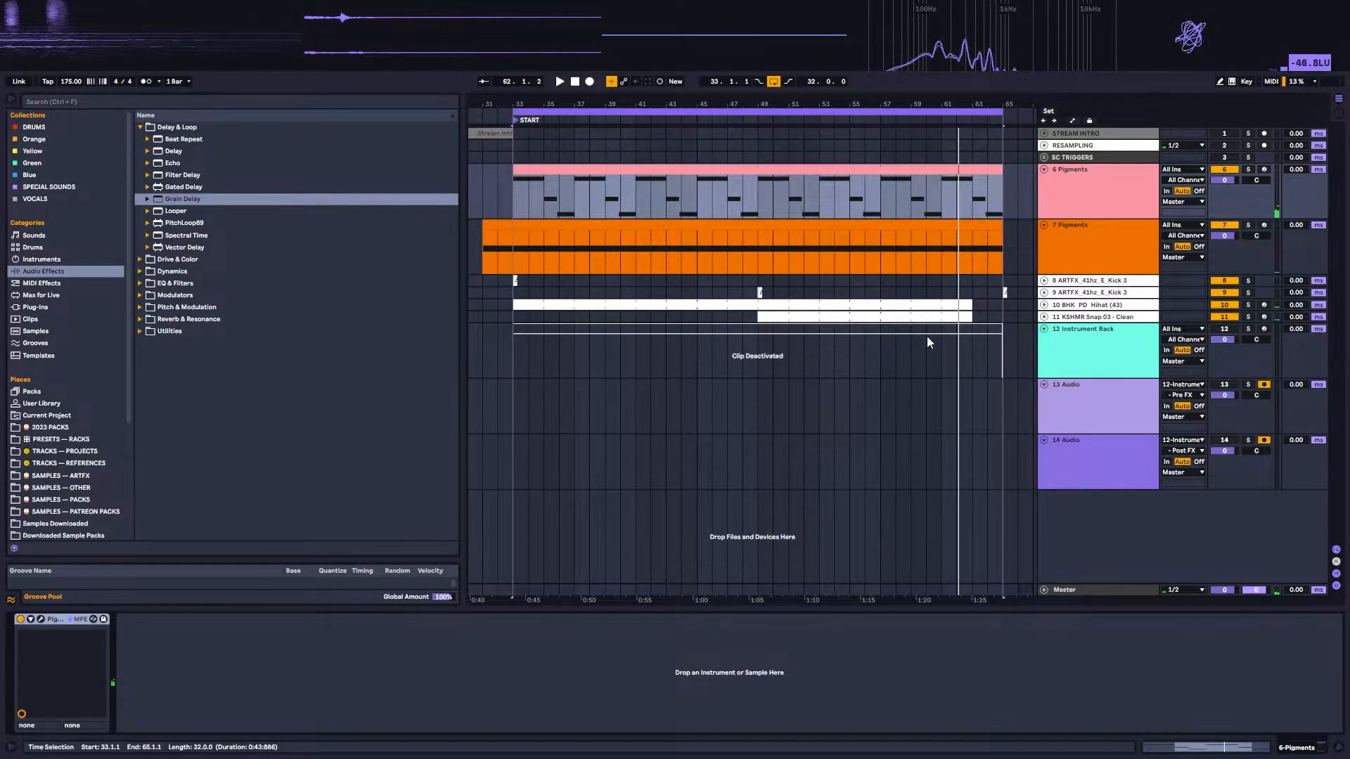
# Step: Turn on the Instrument Rack track and reactivate its deactivated clip
pyautogui.click(1115, 348)
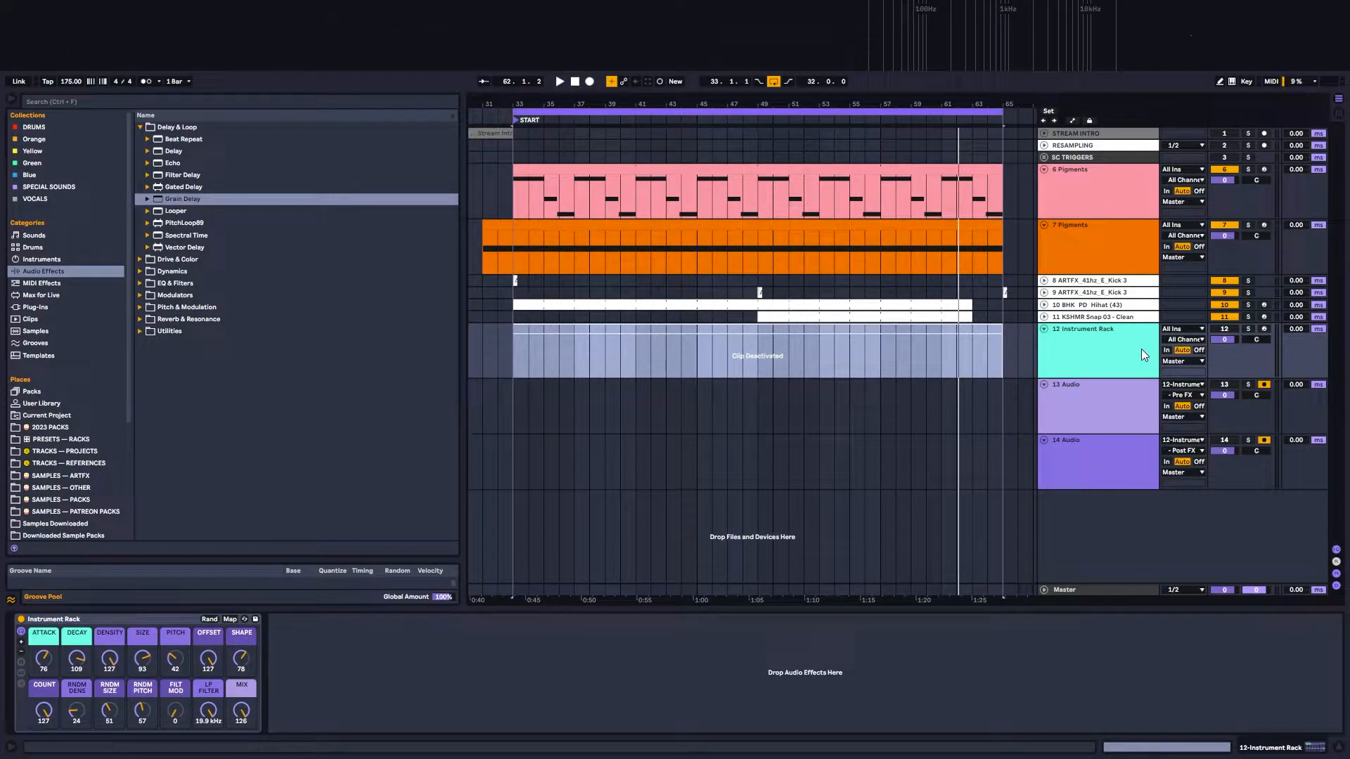
pyautogui.click(1209, 331)
pyautogui.moveTo(998, 337); pyautogui.dragTo(973, 336)
pyautogui.click(971, 329)
pyautogui.press('0')
pyautogui.click(1100, 337)
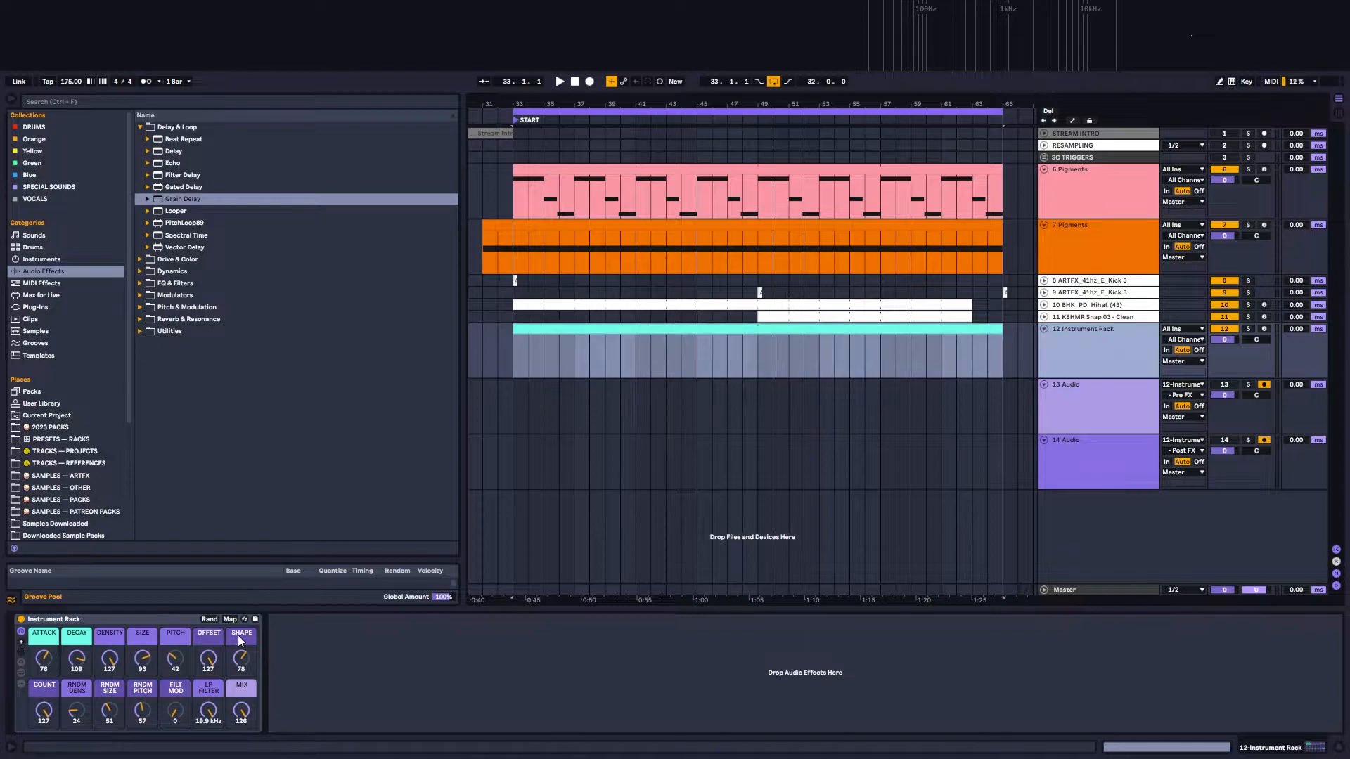
pyautogui.click(96, 620)
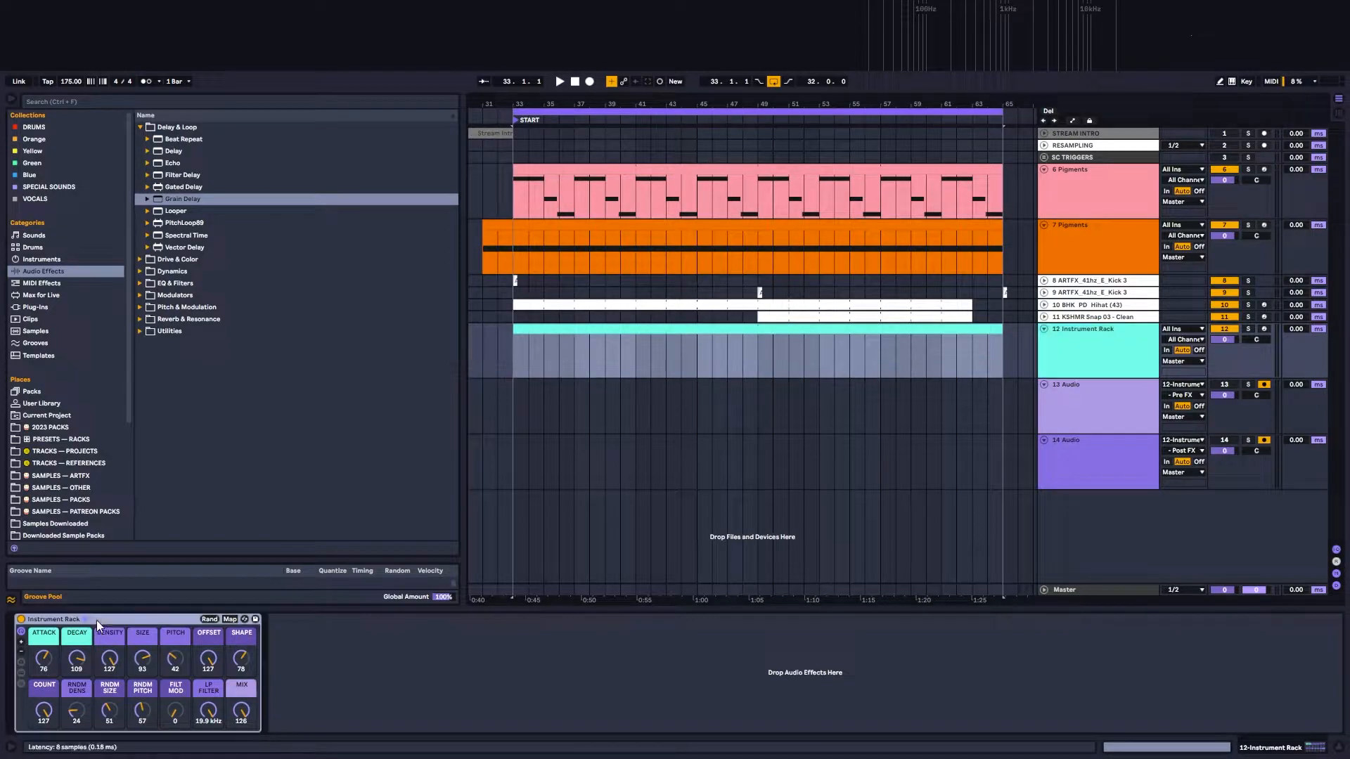
pyautogui.click(24, 673)
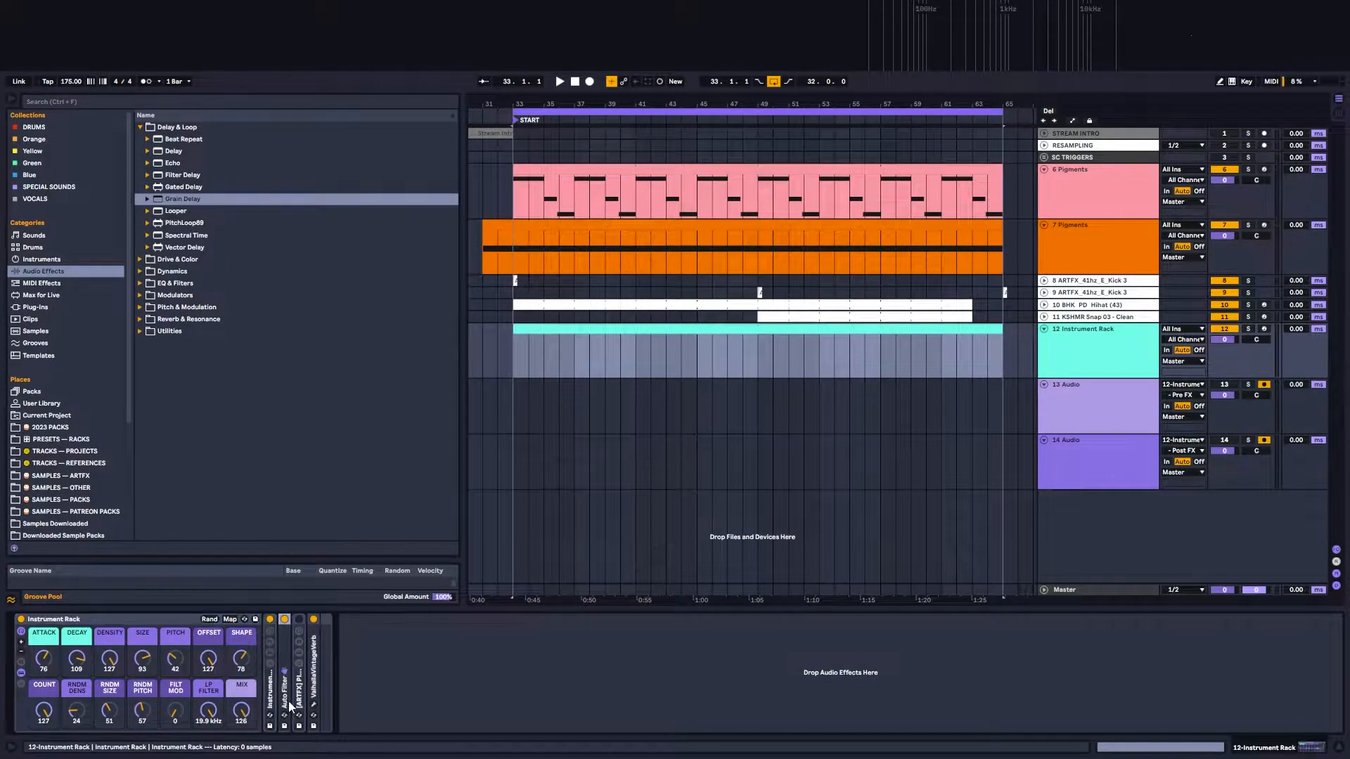
pyautogui.click(312, 695)
pyautogui.click(273, 693)
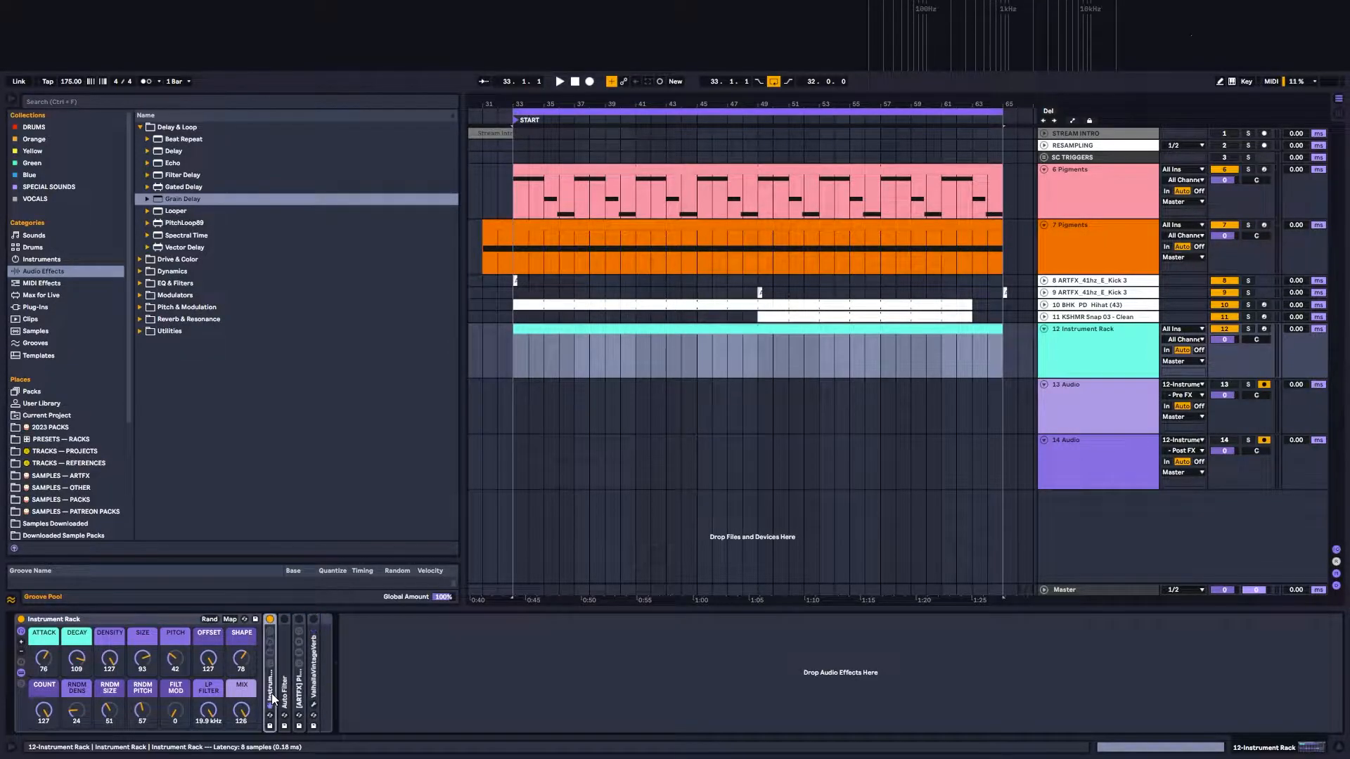
pyautogui.doubleClick(268, 688)
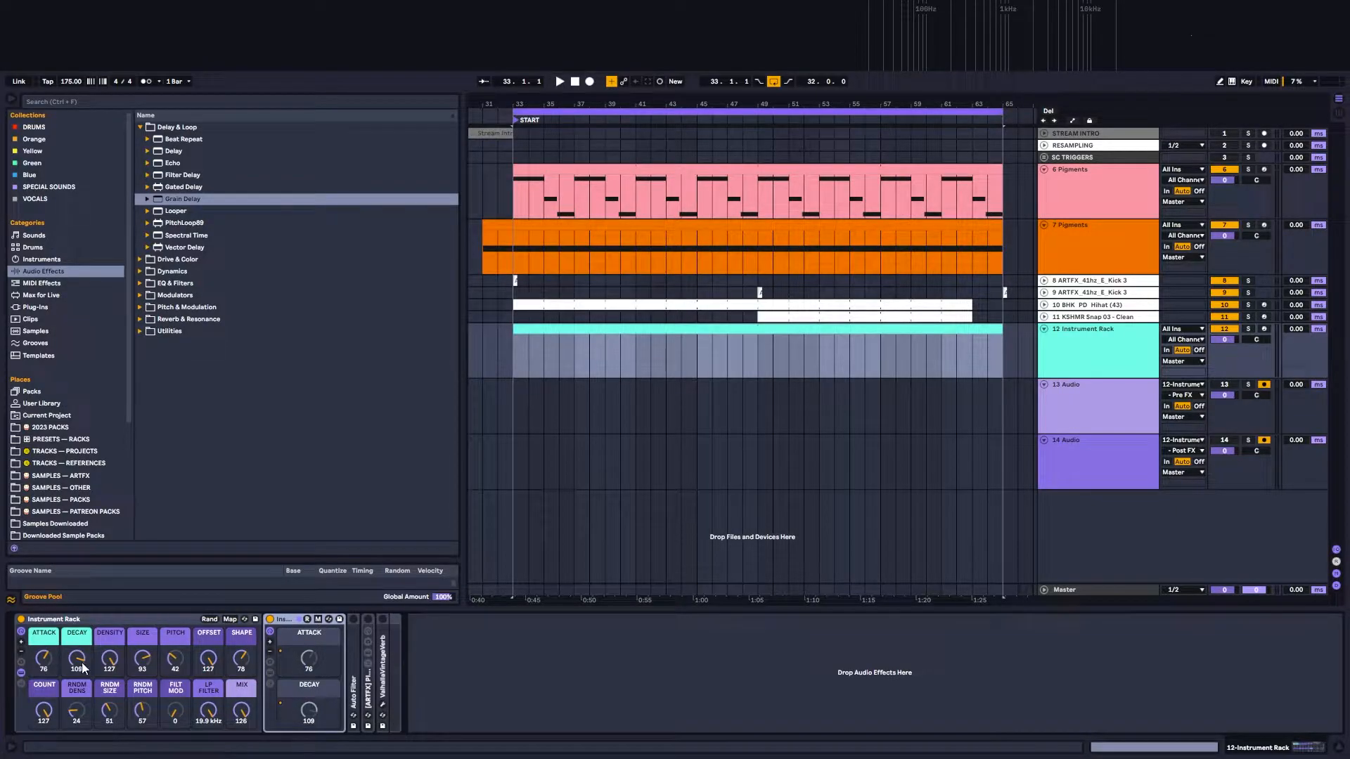
pyautogui.click(272, 673)
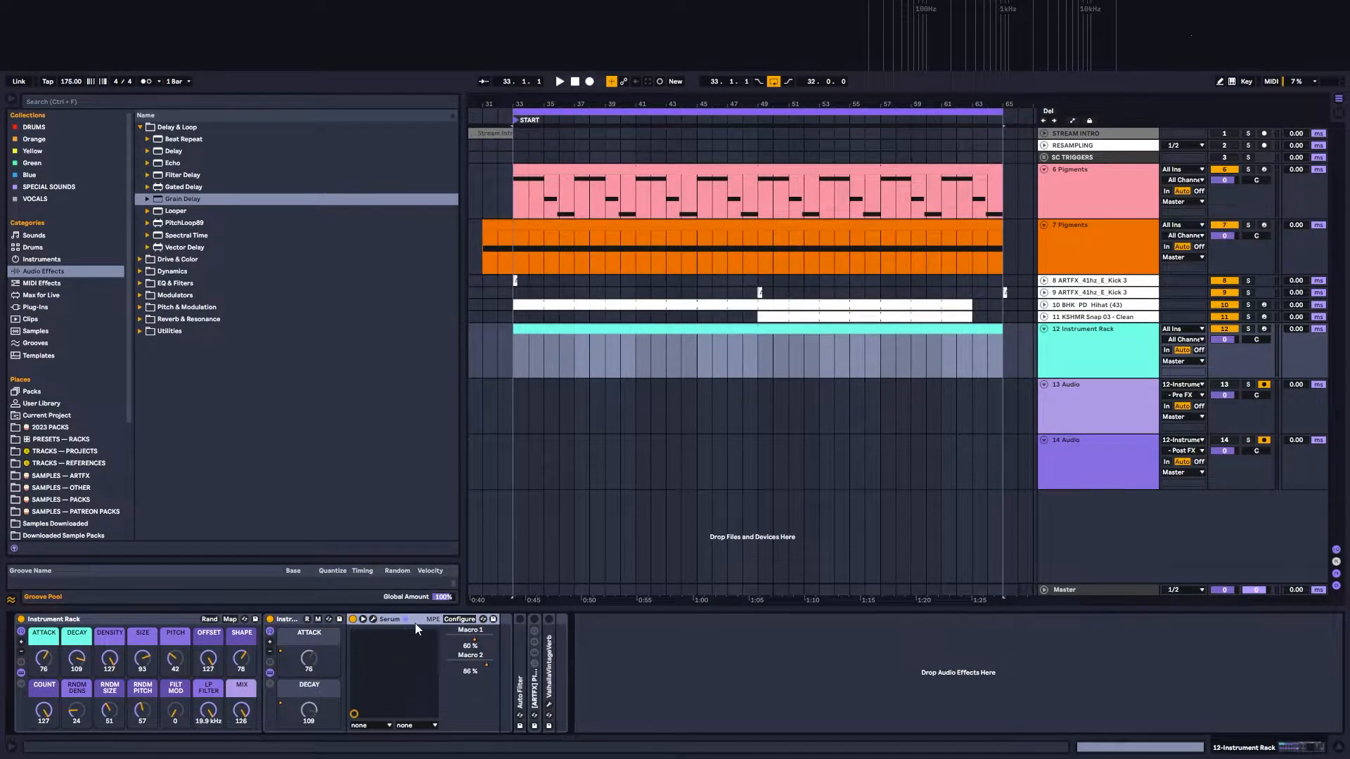
pyautogui.click(374, 619)
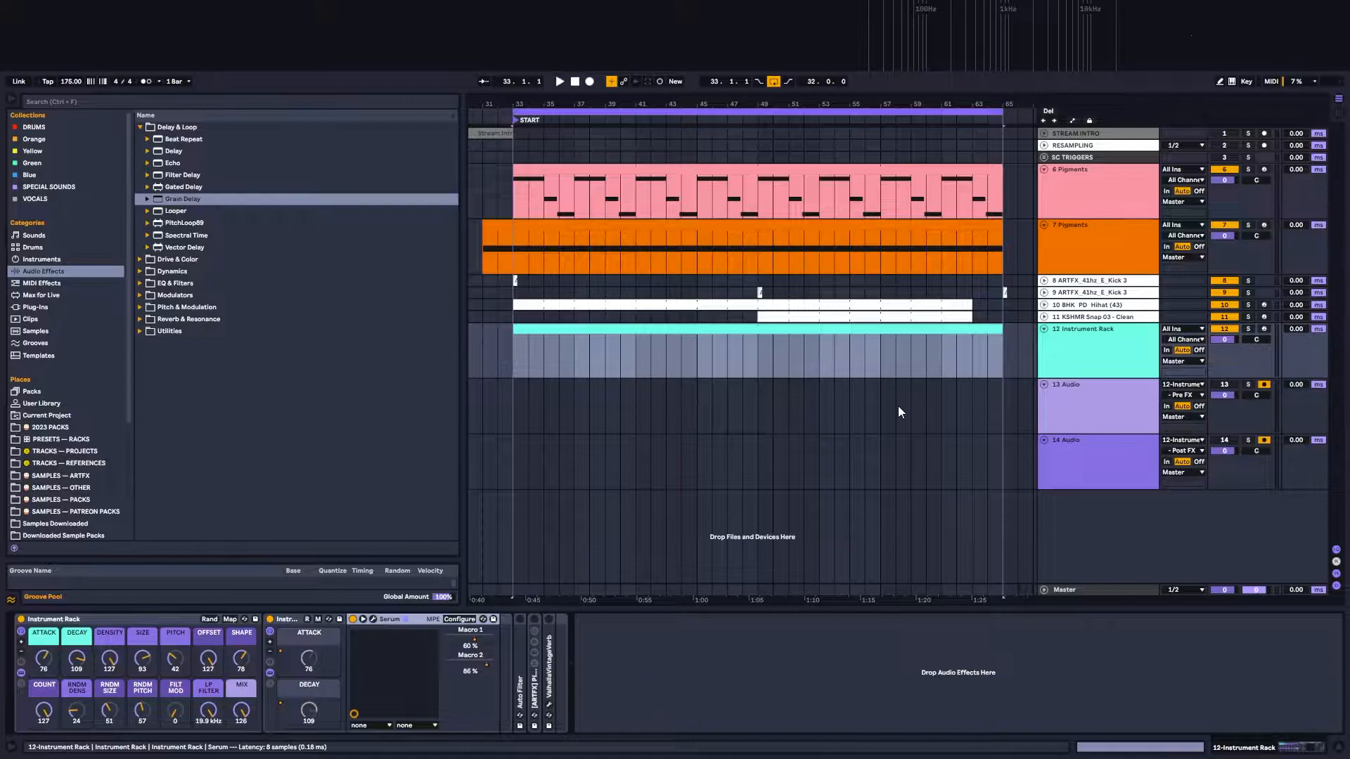
# Step: Open the Instrument Rack clip's notes and select and activate the low line from D1 to B♭1, moving Serum's window aside meanwhile
pyautogui.moveTo(891, 127); pyautogui.dragTo(1058, 614)
pyautogui.doubleClick(770, 341)
pyautogui.moveTo(1318, 433); pyautogui.dragTo(304, 516)
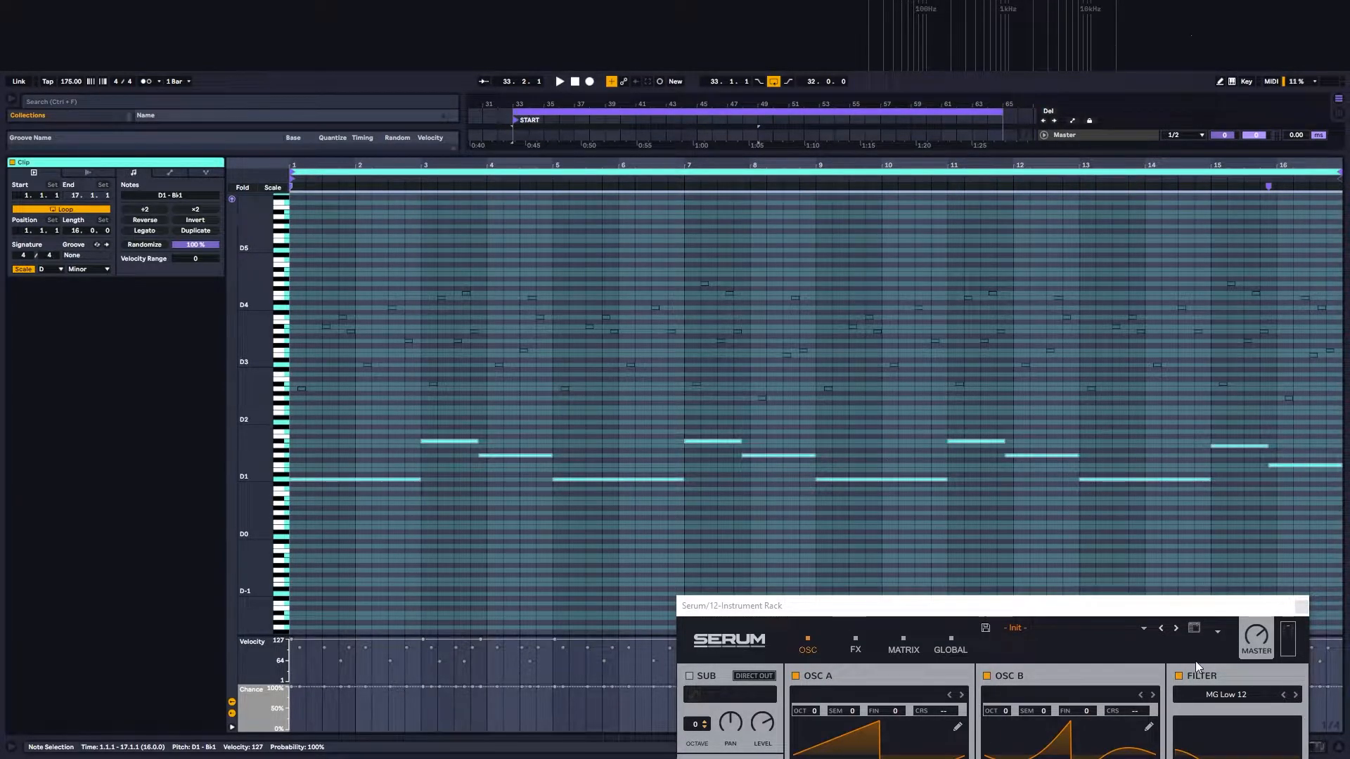
pyautogui.moveTo(1181, 618); pyautogui.dragTo(1119, 192)
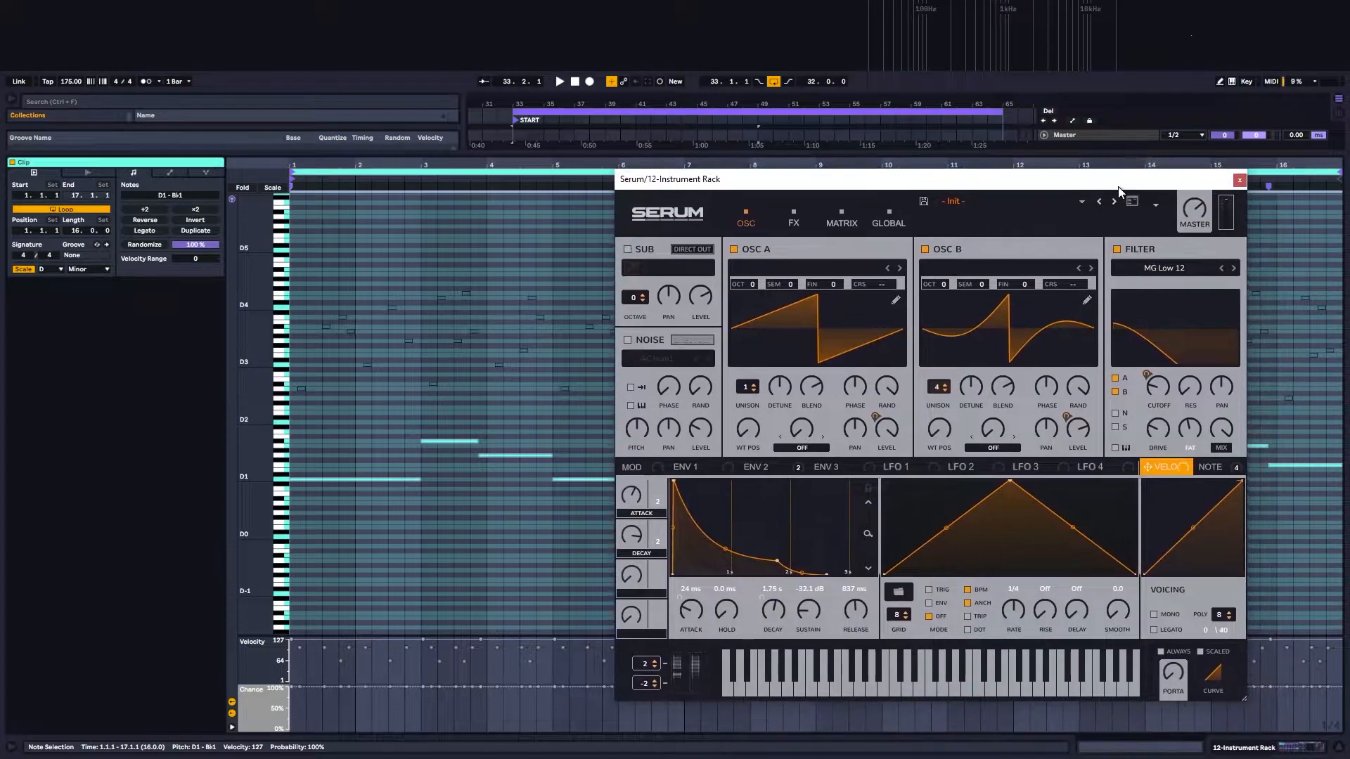
# Step: Play the arrangement with the bass line, close Serum, and solo the Instrument Rack track
pyautogui.press('space')
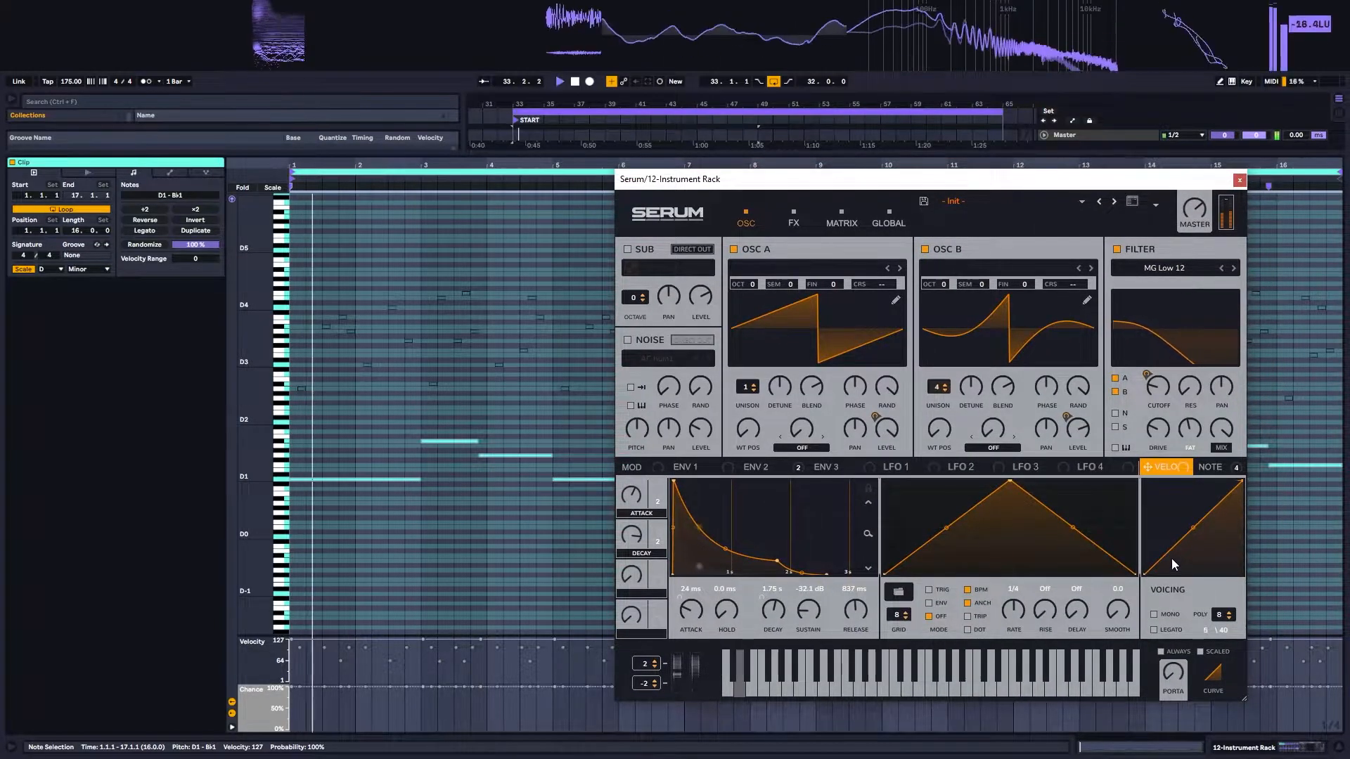
pyautogui.click(1264, 749)
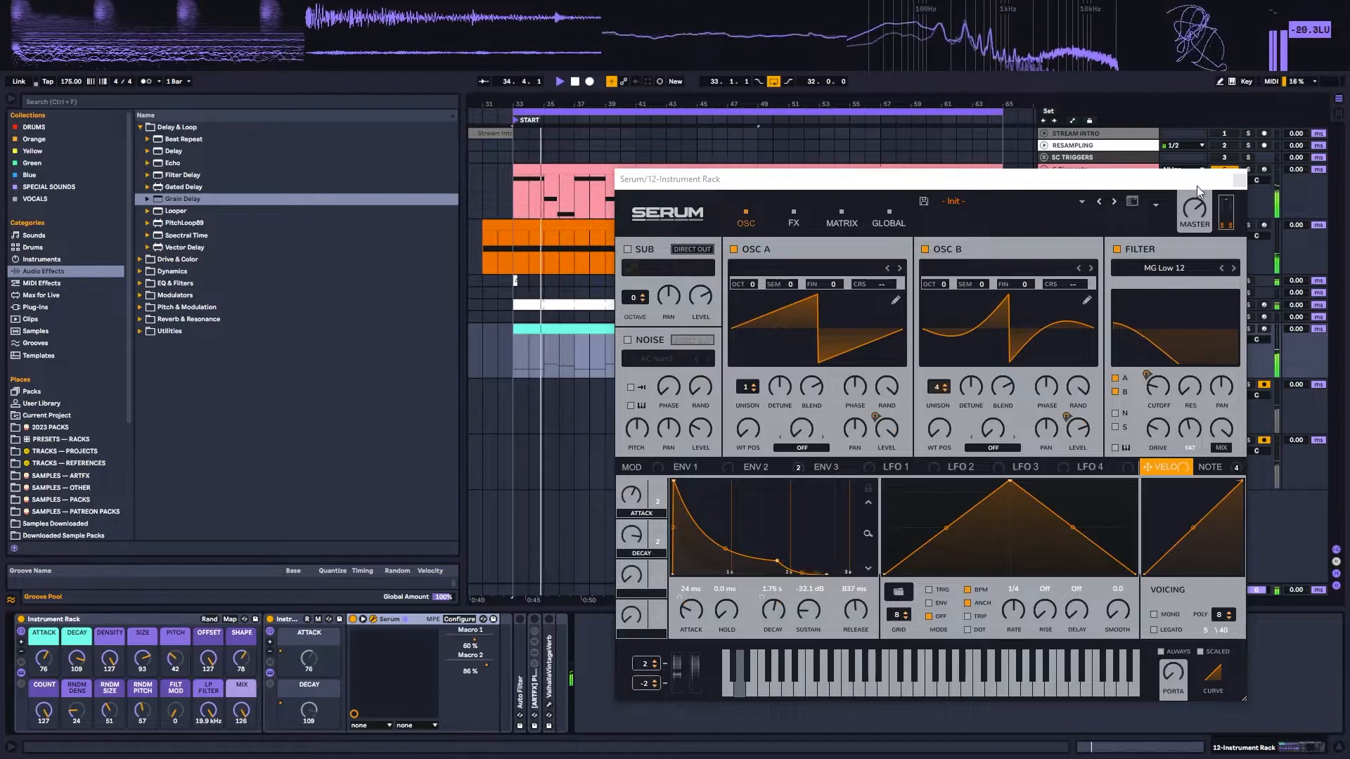
pyautogui.click(1240, 179)
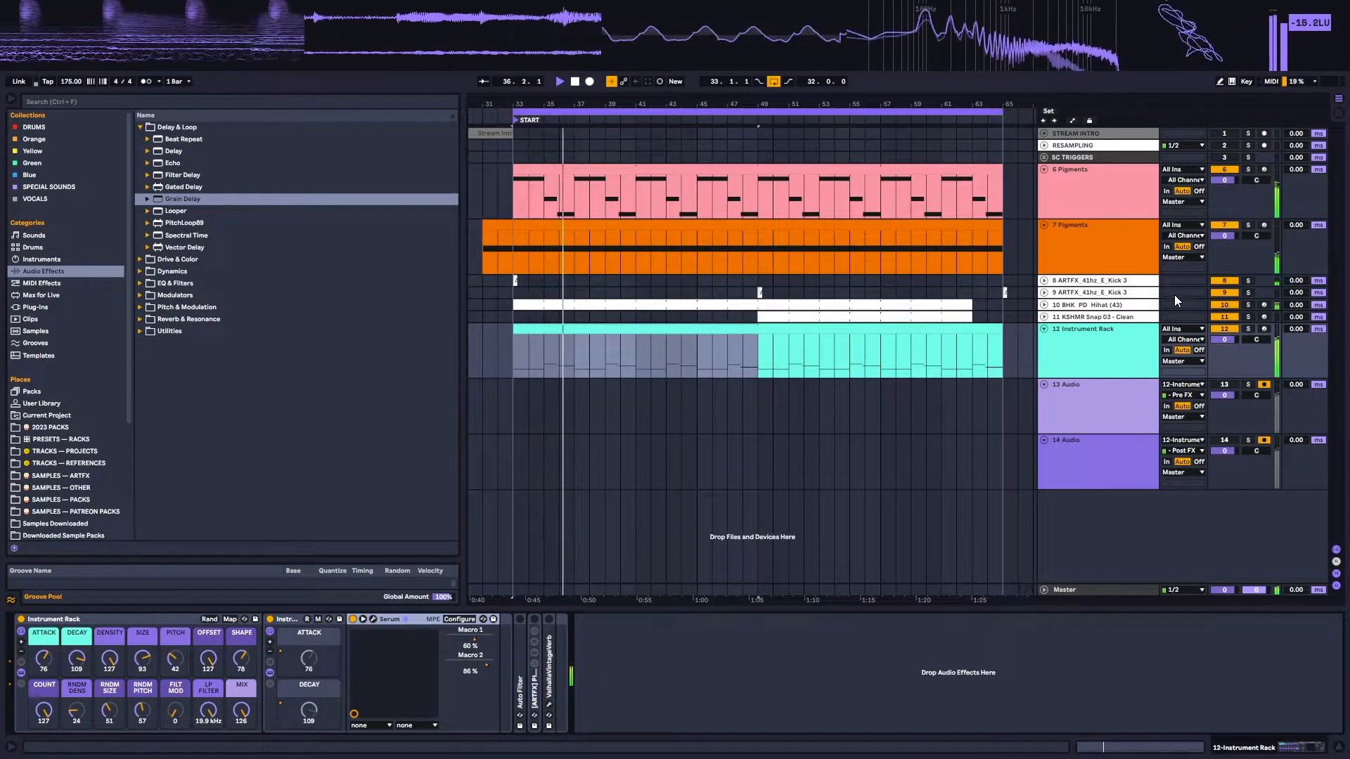
pyautogui.click(1250, 329)
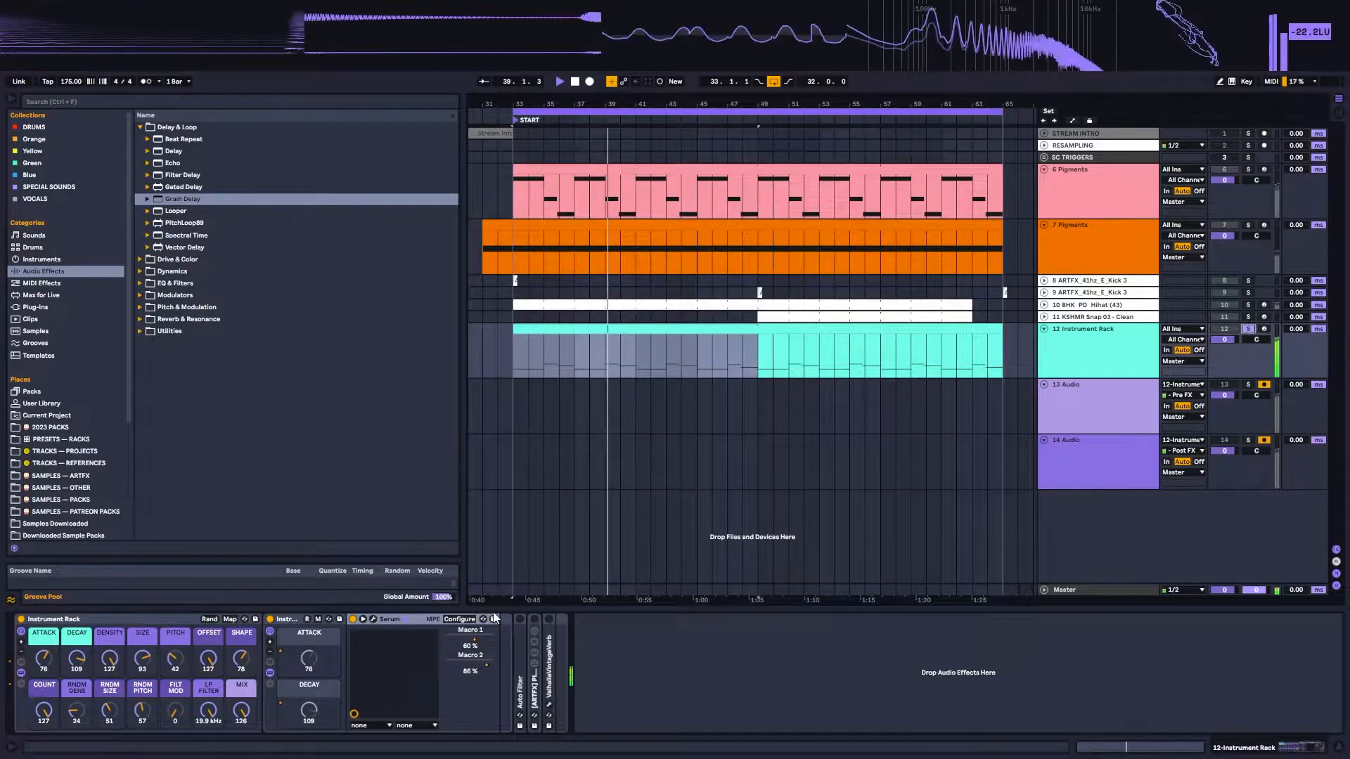
# Step: Reopen Serum and bypass its active effects, including the compressor and distortion
pyautogui.click(374, 619)
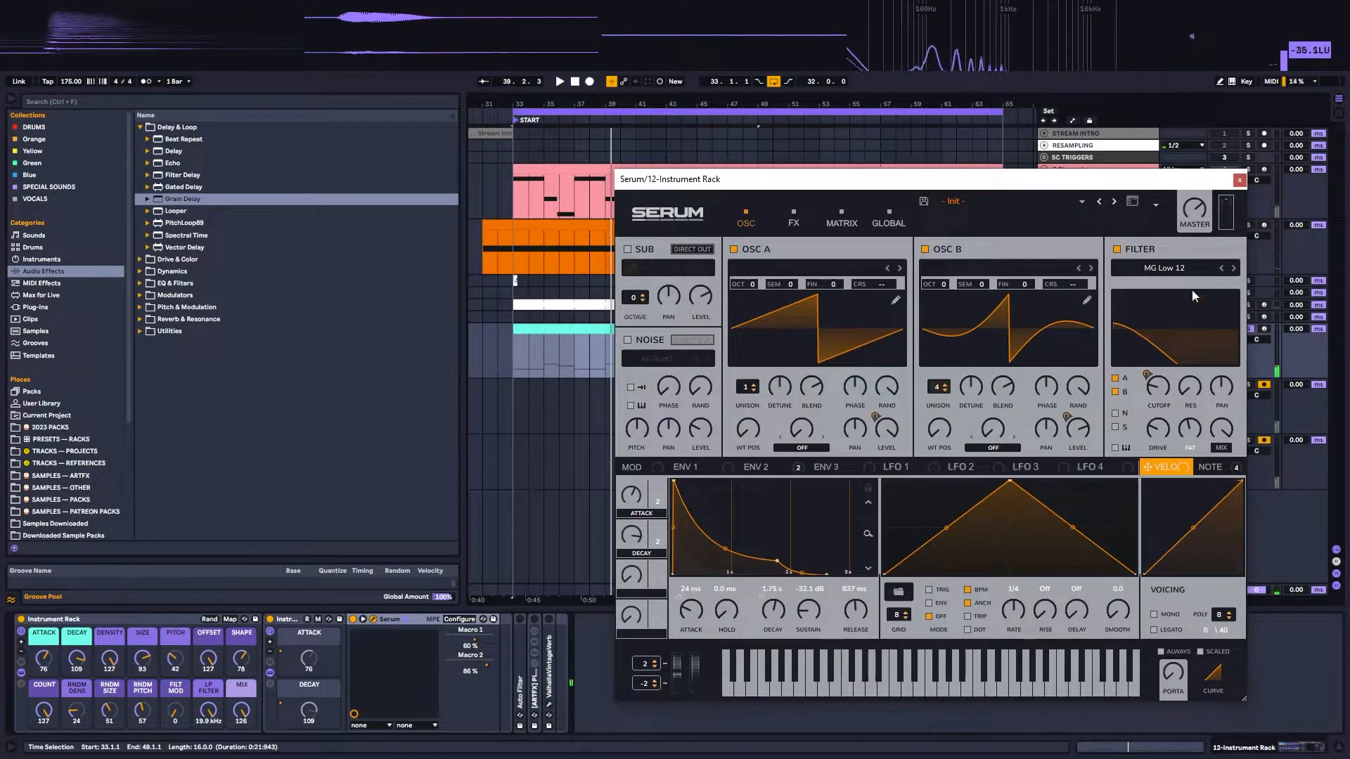
pyautogui.click(794, 218)
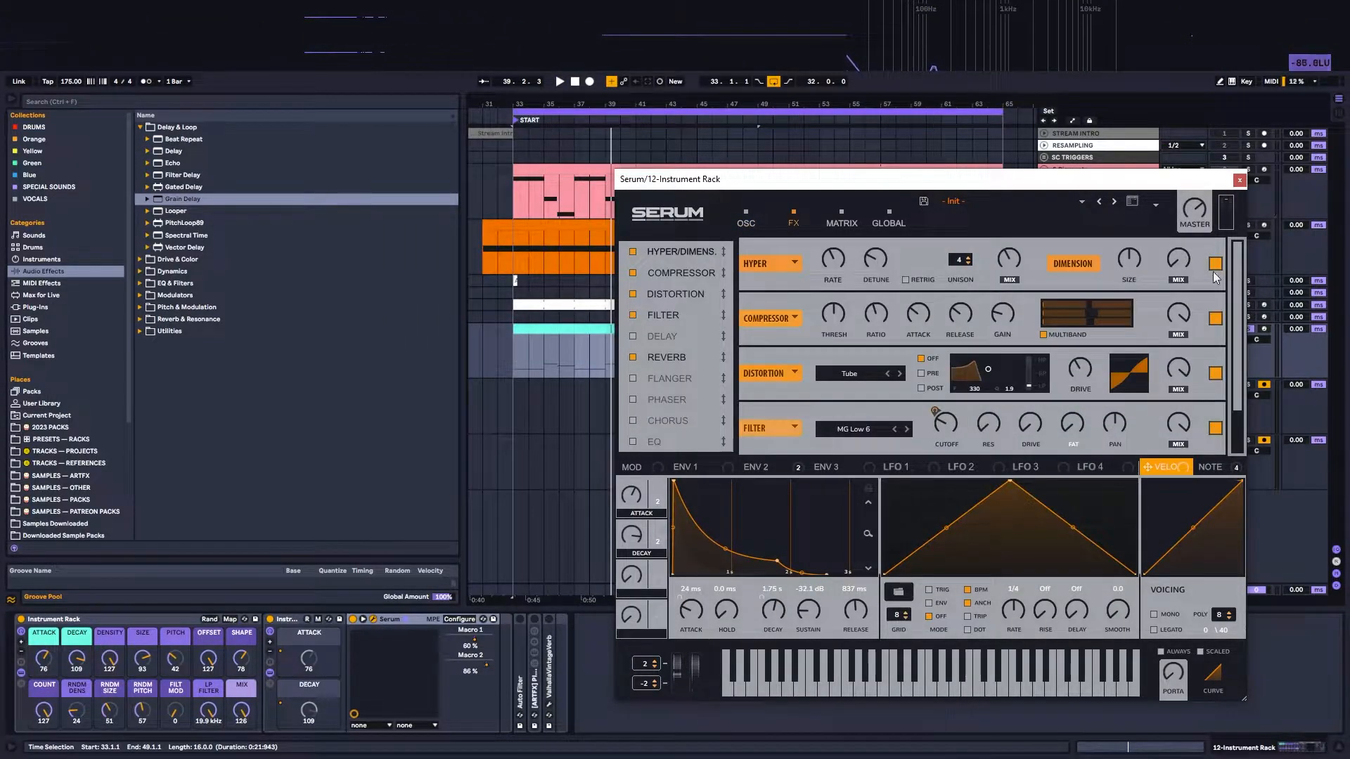
pyautogui.click(1215, 319)
pyautogui.click(1215, 374)
pyautogui.scroll(-1, 1231, 404)
pyautogui.click(1215, 428)
pyautogui.click(770, 214)
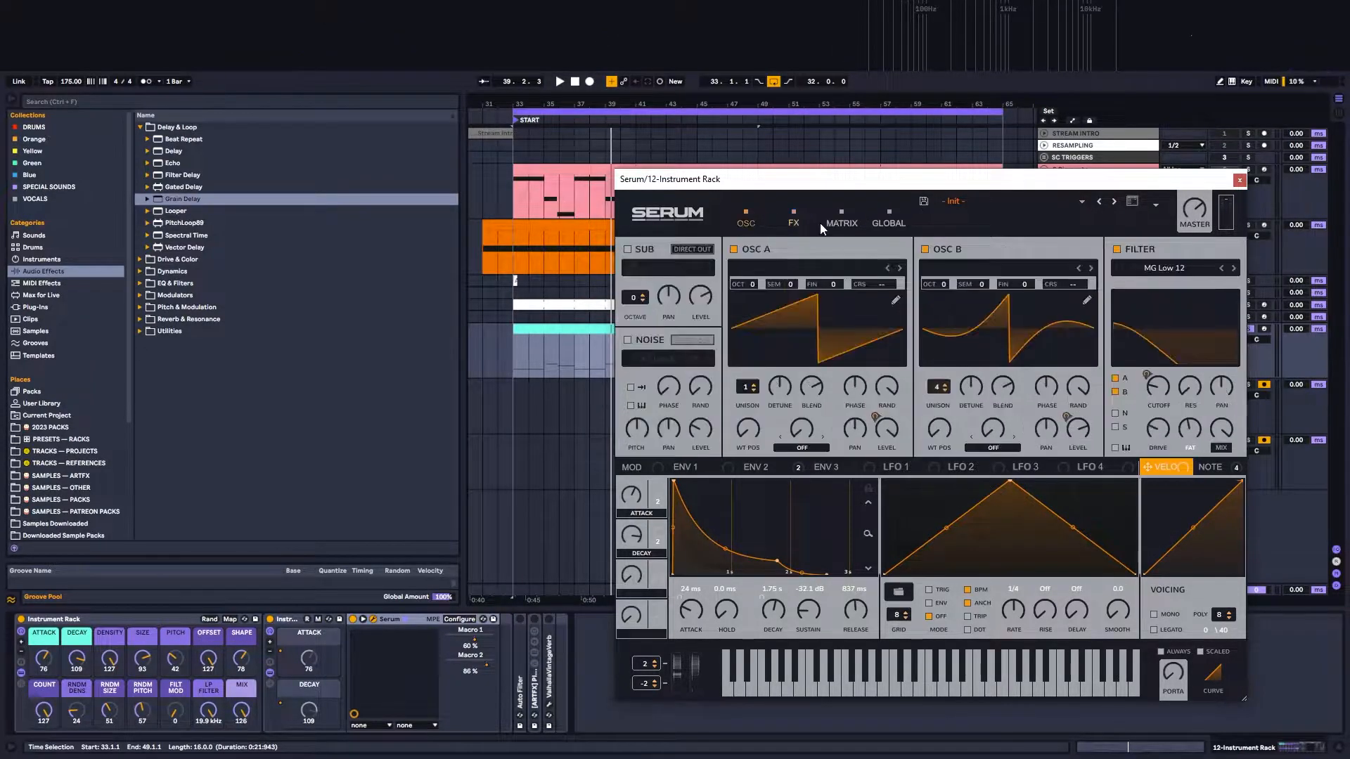
# Step: Disable Serum's filter and oscillator B, and play the bass with only oscillator A
pyautogui.click(1116, 250)
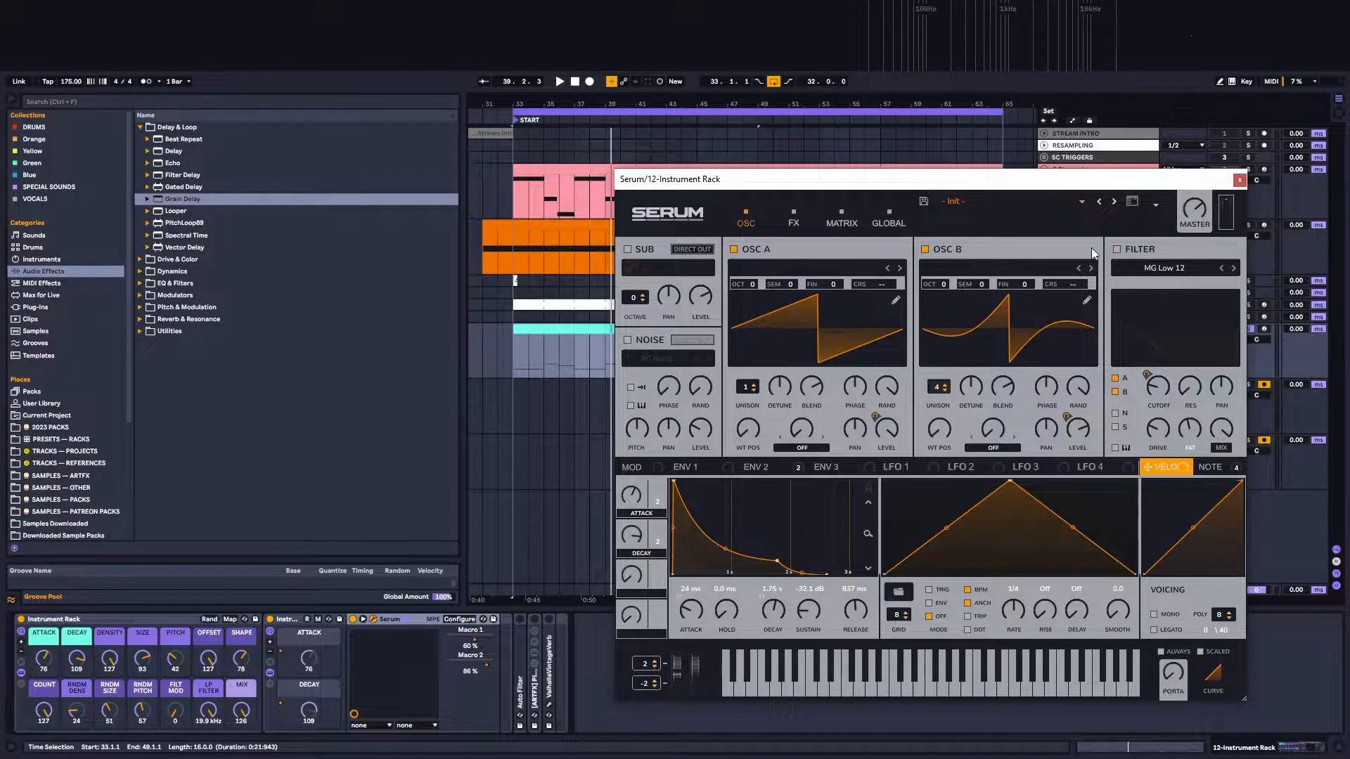
pyautogui.click(925, 250)
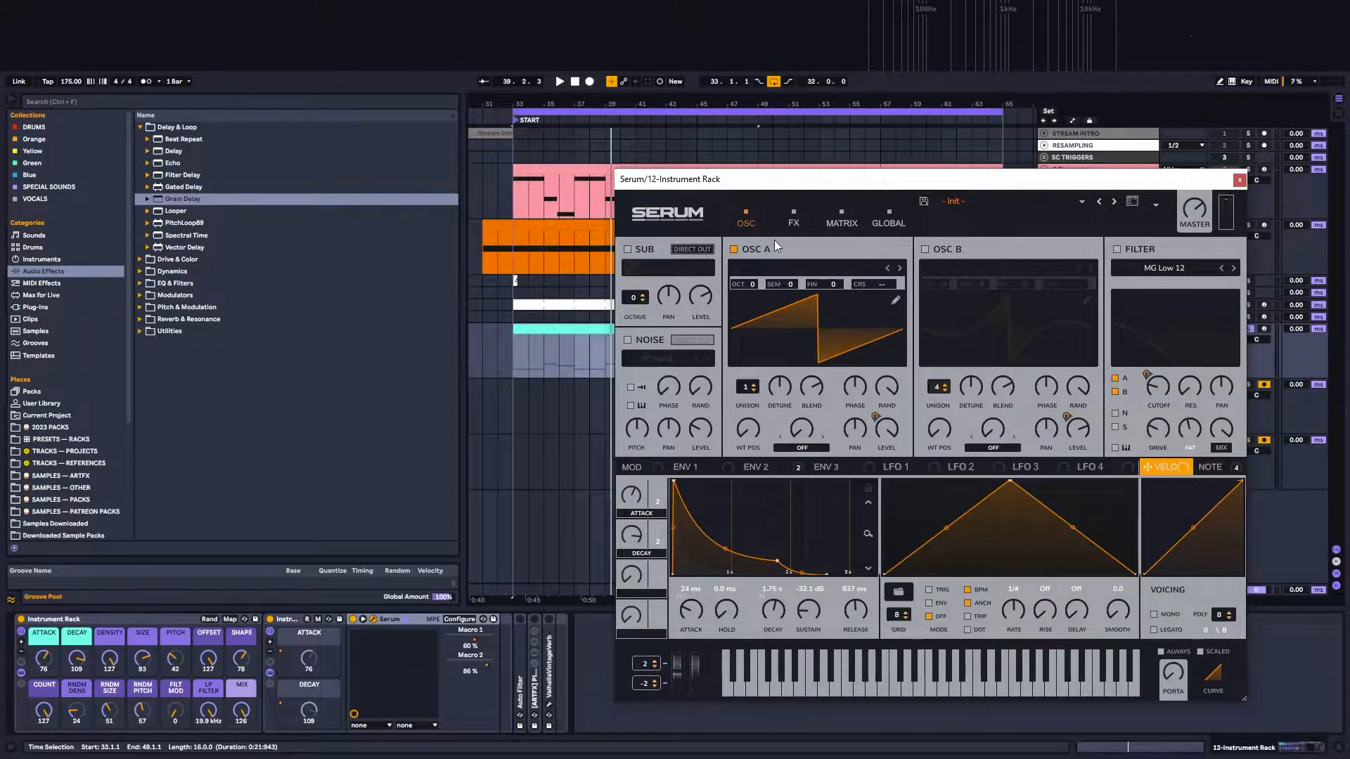
pyautogui.press('space')
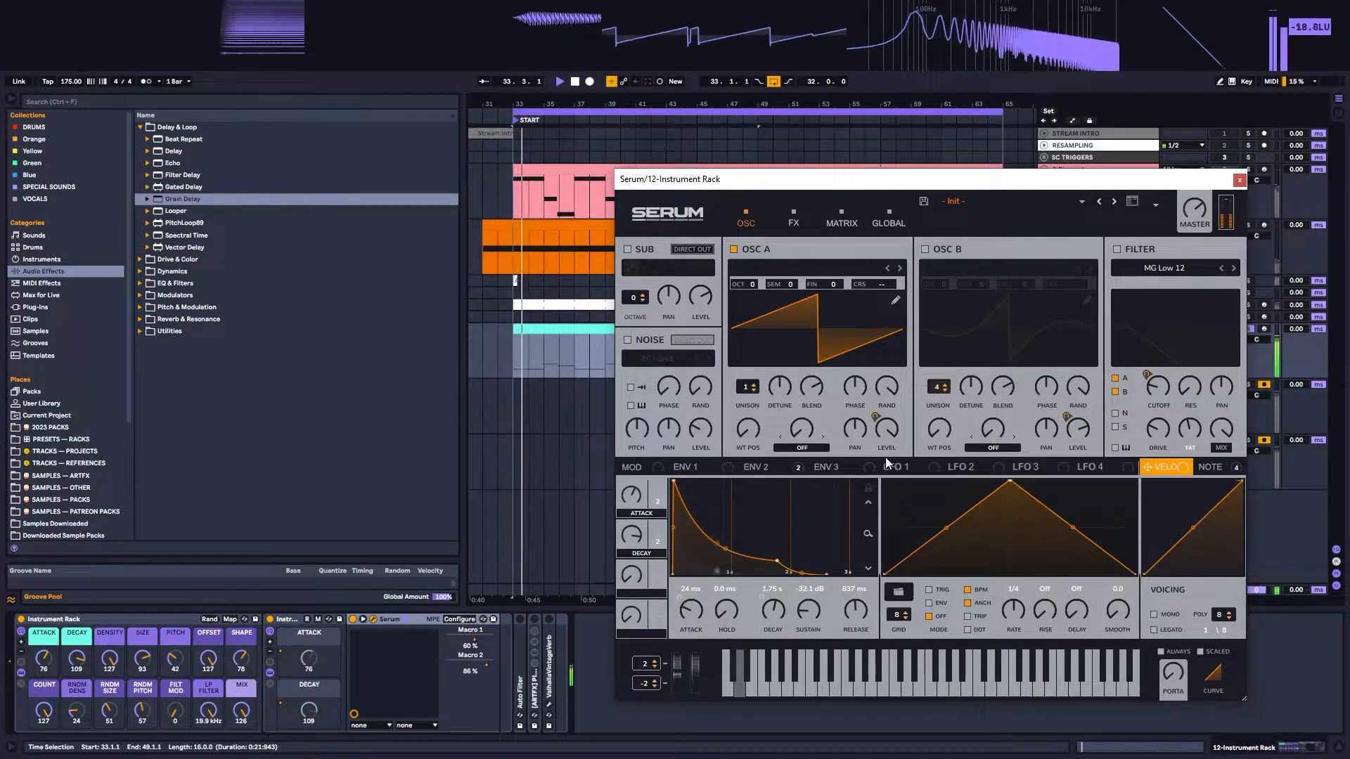
# Step: Inspect Serum's Envelope 1 while playing the oscillator A bass, and inspect the Note modulation curve
pyautogui.press('space')
pyautogui.click(693, 467)
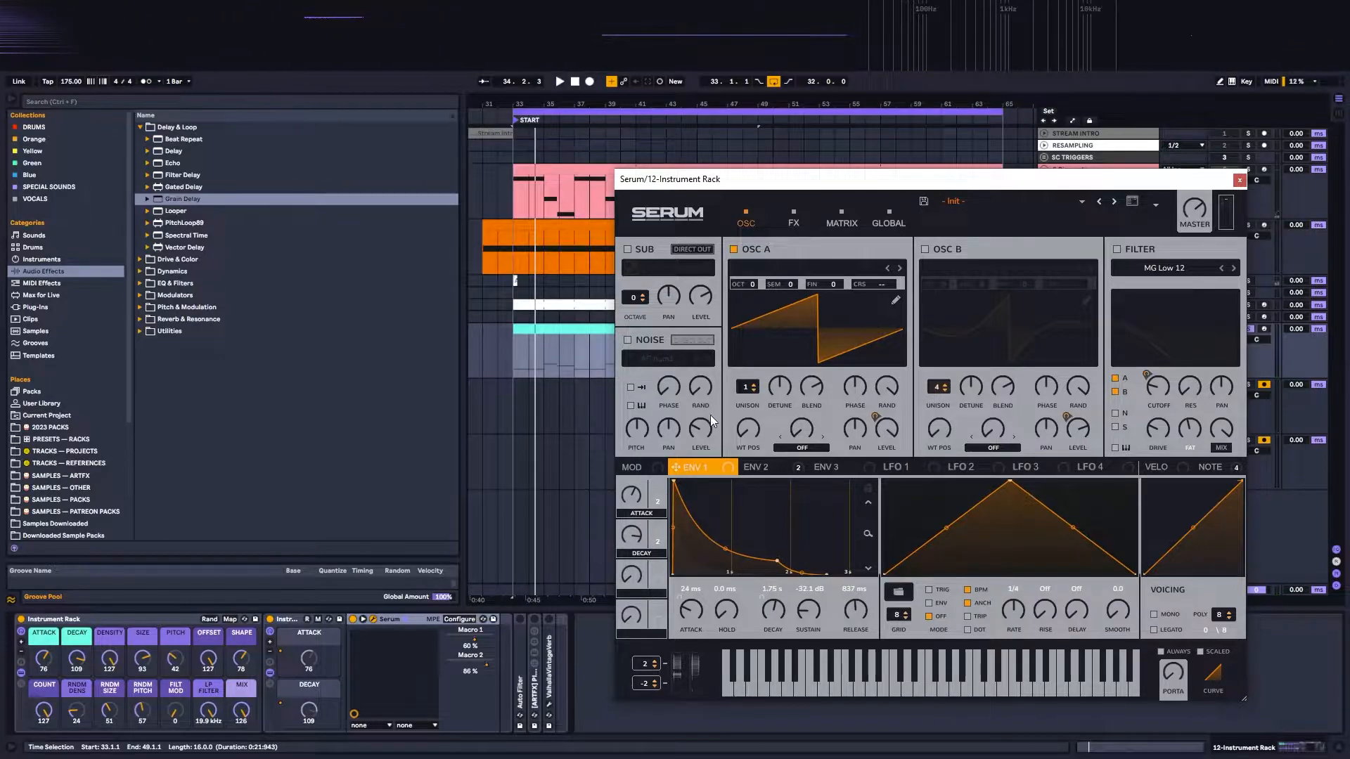
pyautogui.press('space')
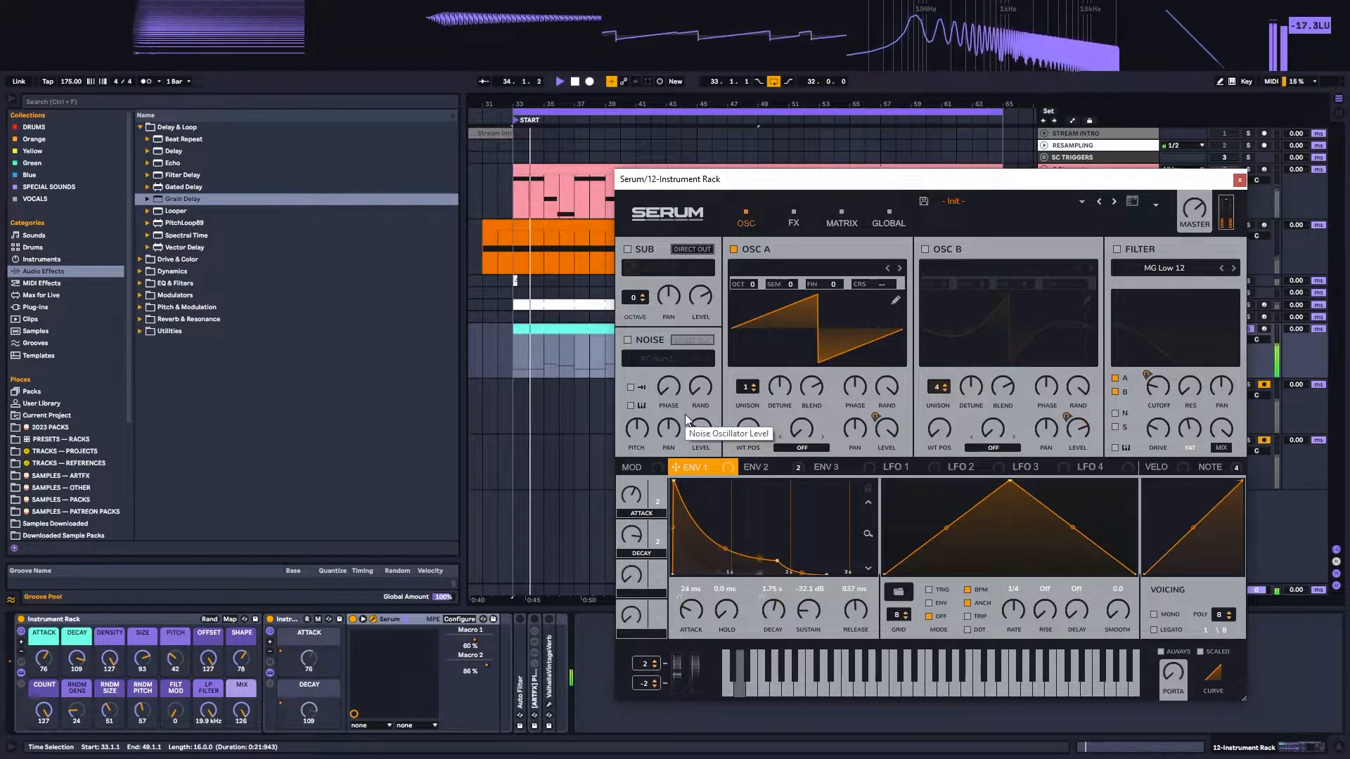
pyautogui.press('space')
pyautogui.click(1209, 467)
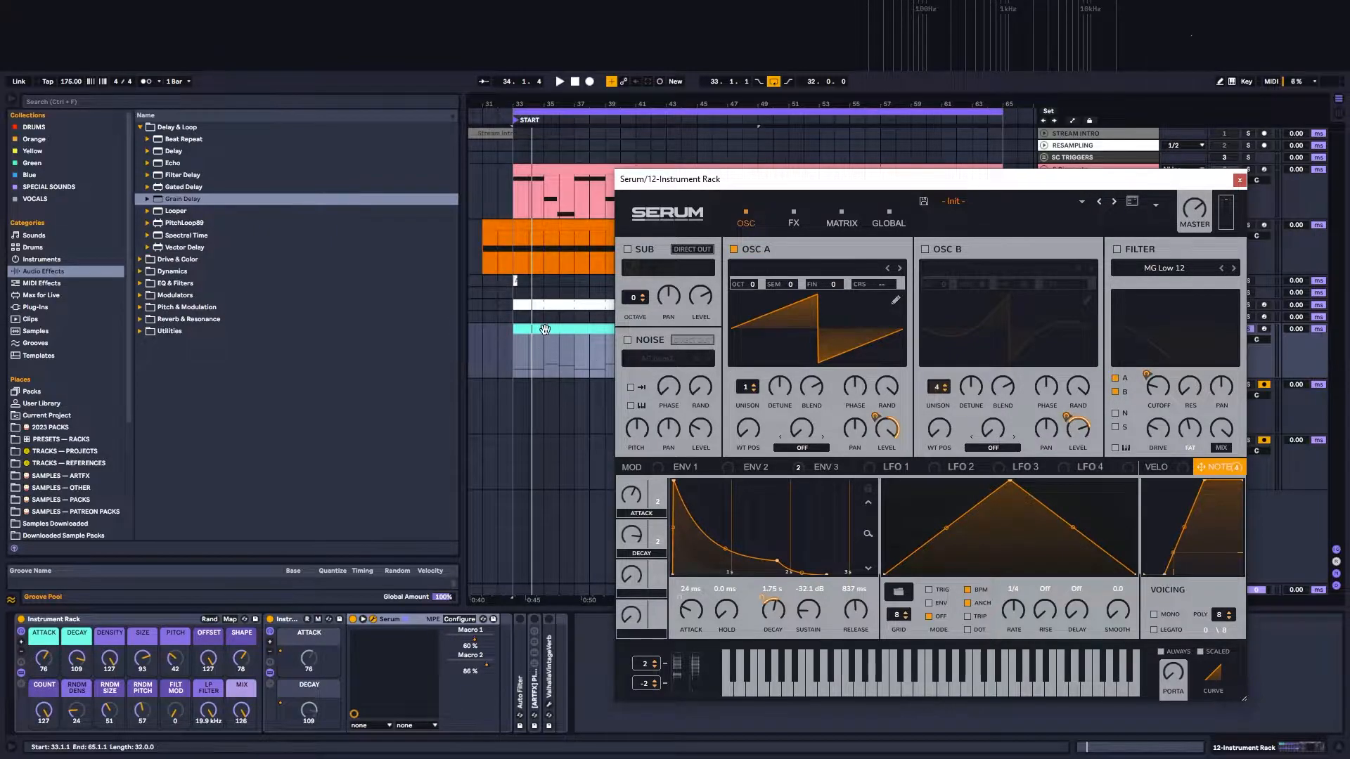
# Step: Open the Instrument Rack clip's notes and select and activate the G3 to B♭3 notes across the clip, moving Serum's window aside meanwhile
pyautogui.doubleClick(592, 350)
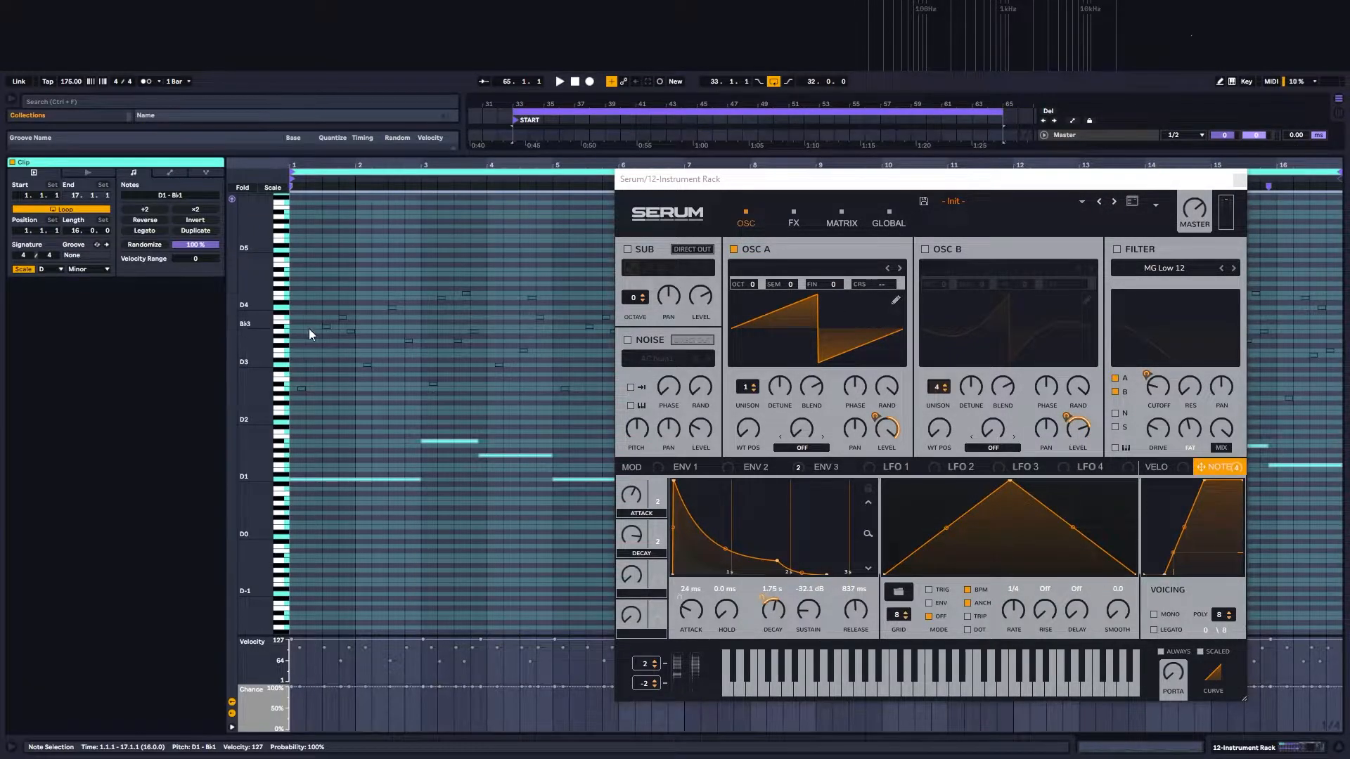
pyautogui.moveTo(310, 323); pyautogui.dragTo(347, 344)
pyautogui.moveTo(816, 188); pyautogui.dragTo(797, 628)
pyautogui.moveTo(426, 357); pyautogui.dragTo(398, 334)
pyautogui.moveTo(573, 323); pyautogui.dragTo(684, 342)
pyautogui.moveTo(840, 323); pyautogui.dragTo(924, 351)
pyautogui.moveTo(1101, 323); pyautogui.dragTo(1150, 343)
pyautogui.moveTo(1184, 328); pyautogui.dragTo(1207, 352)
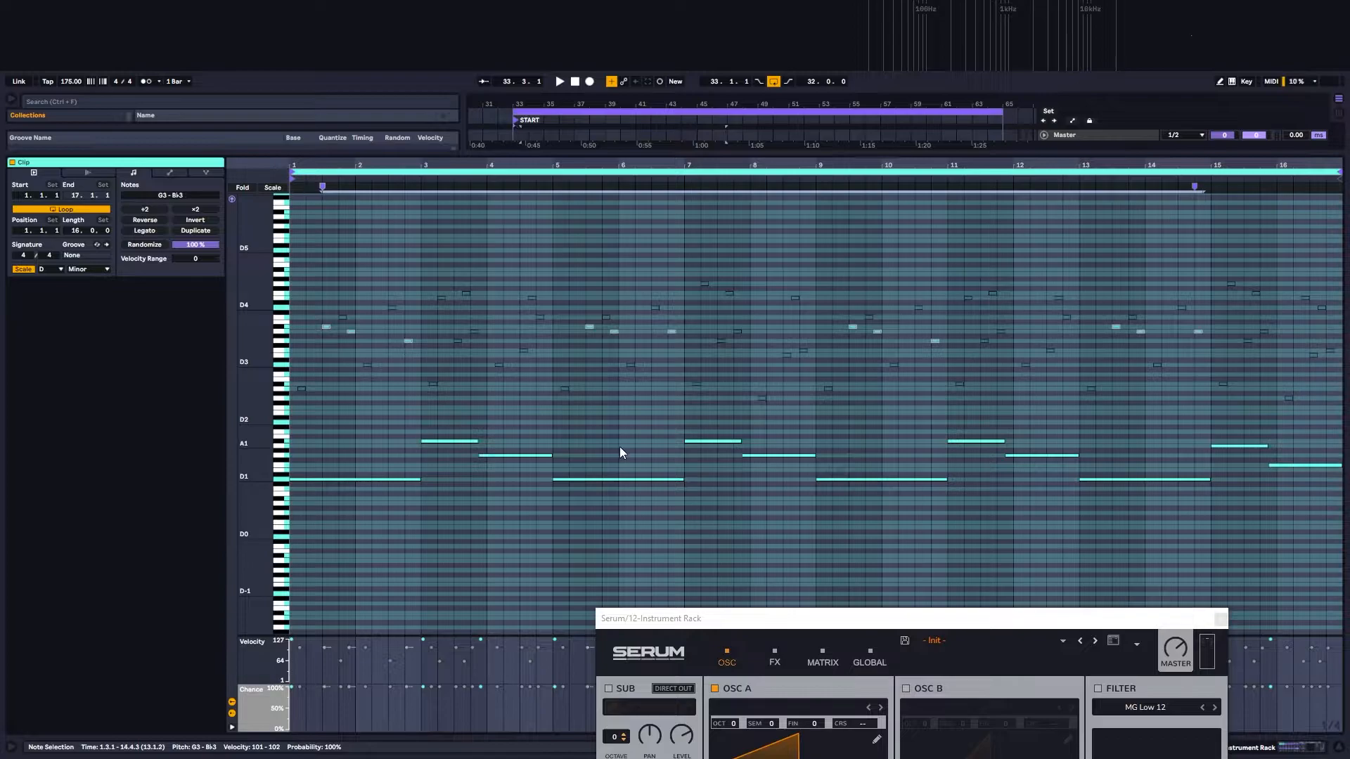
# Step: Play the clip with the activated G3 to B♭3 notes and bring Serum's window back into full view
pyautogui.press('space')
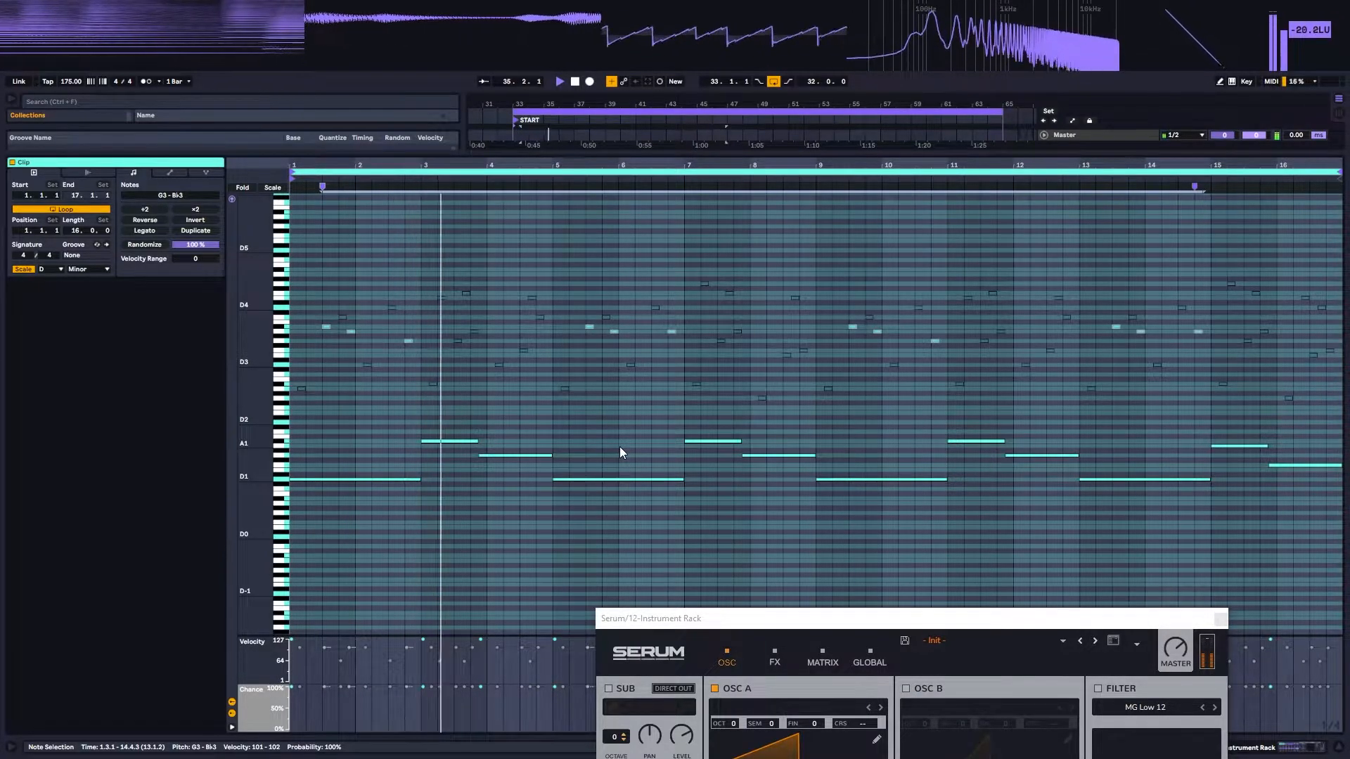
pyautogui.press('space')
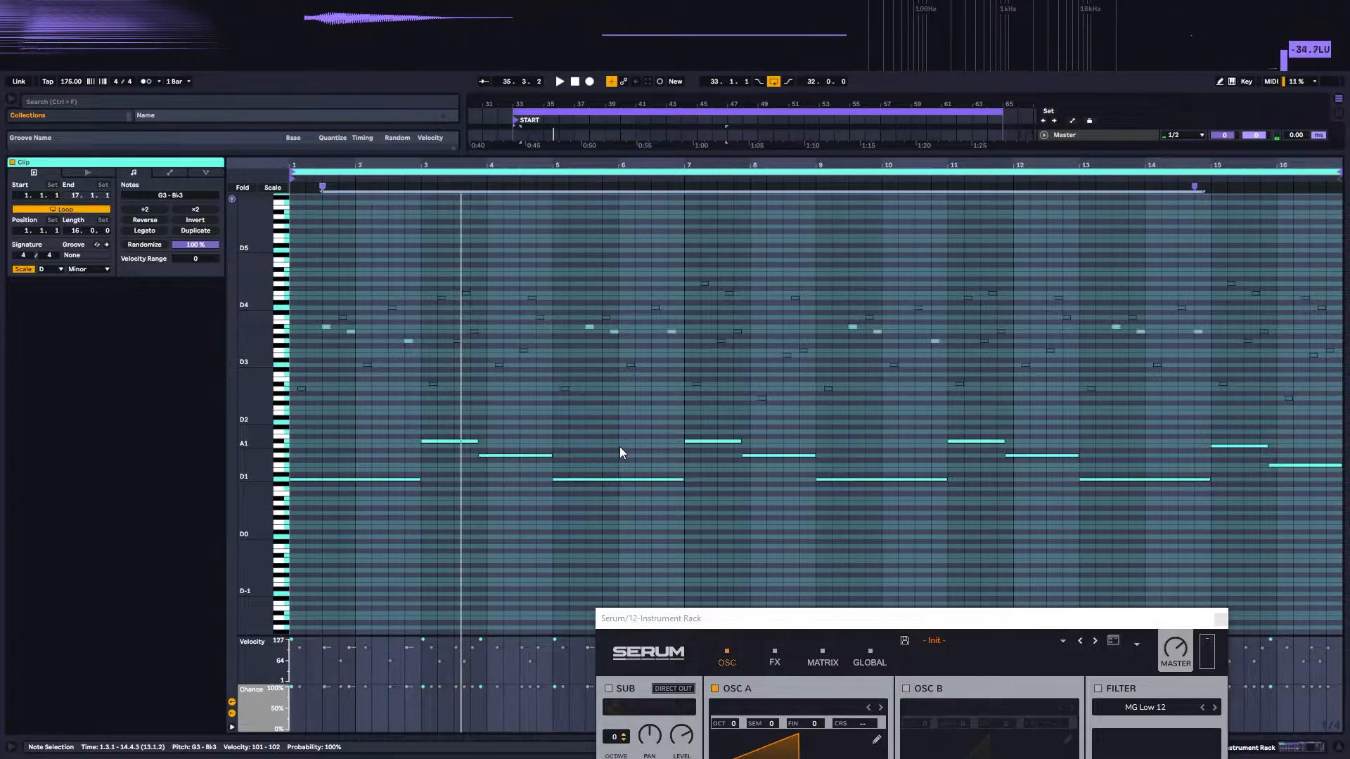
pyautogui.press('space')
pyautogui.moveTo(1009, 621); pyautogui.dragTo(1067, 161)
pyautogui.press('space')
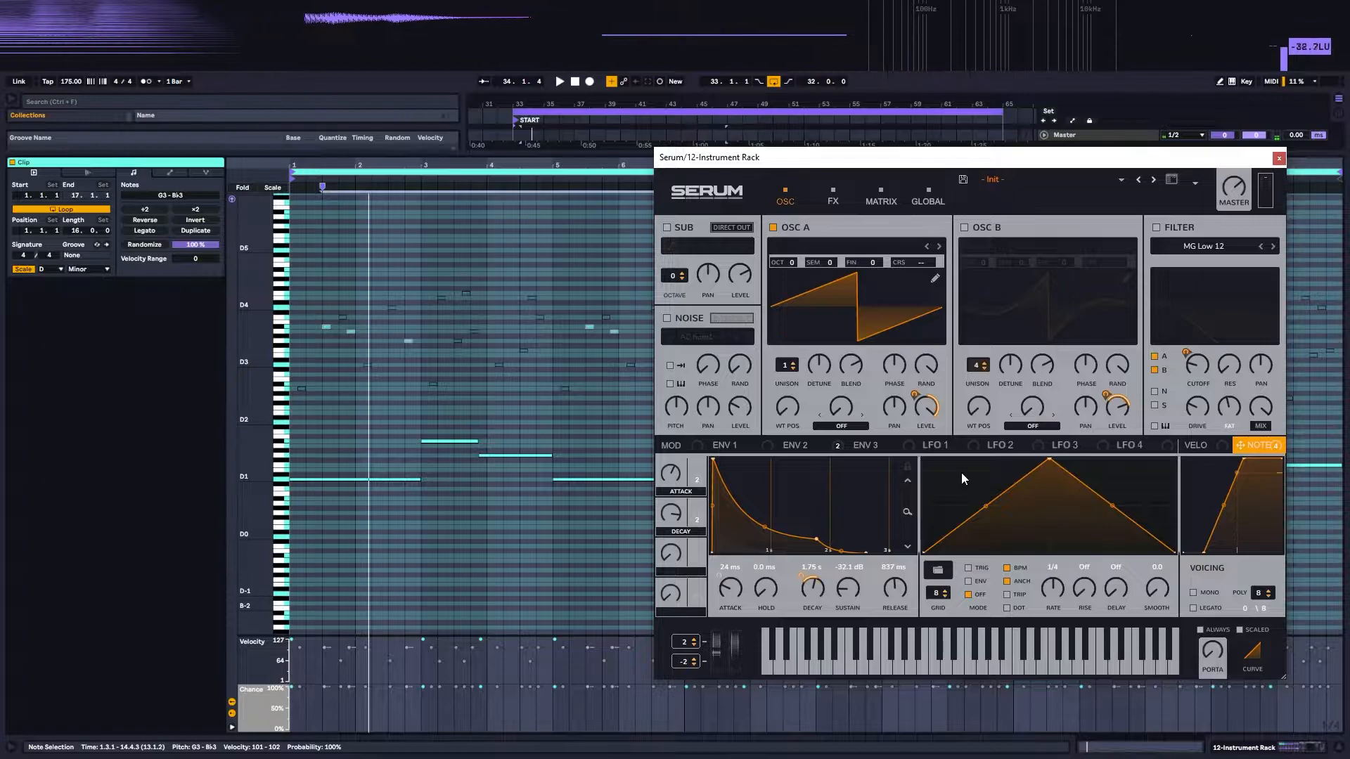
# Step: Enable Serum's oscillator B, inspect its waveform in the wavetable editor, and play the bass with both oscillators
pyautogui.click(964, 227)
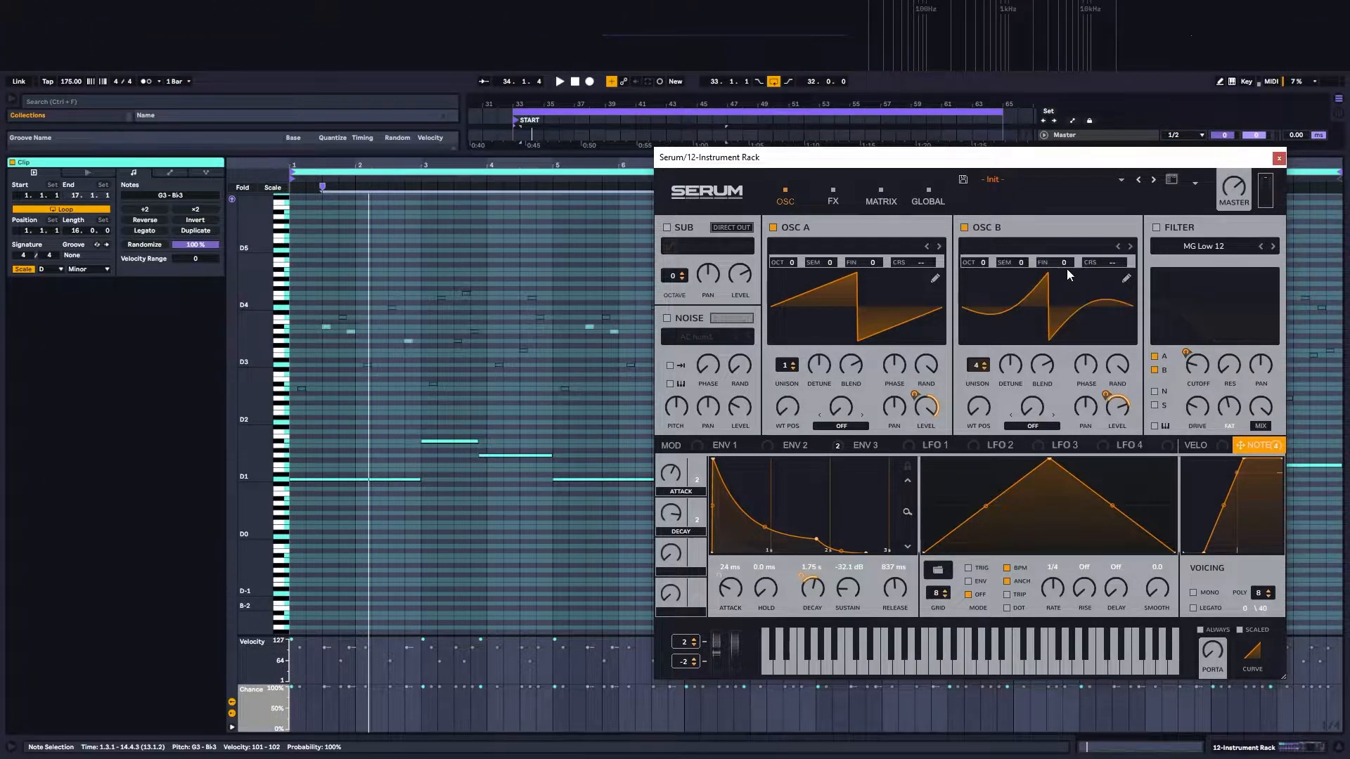
pyautogui.click(1126, 278)
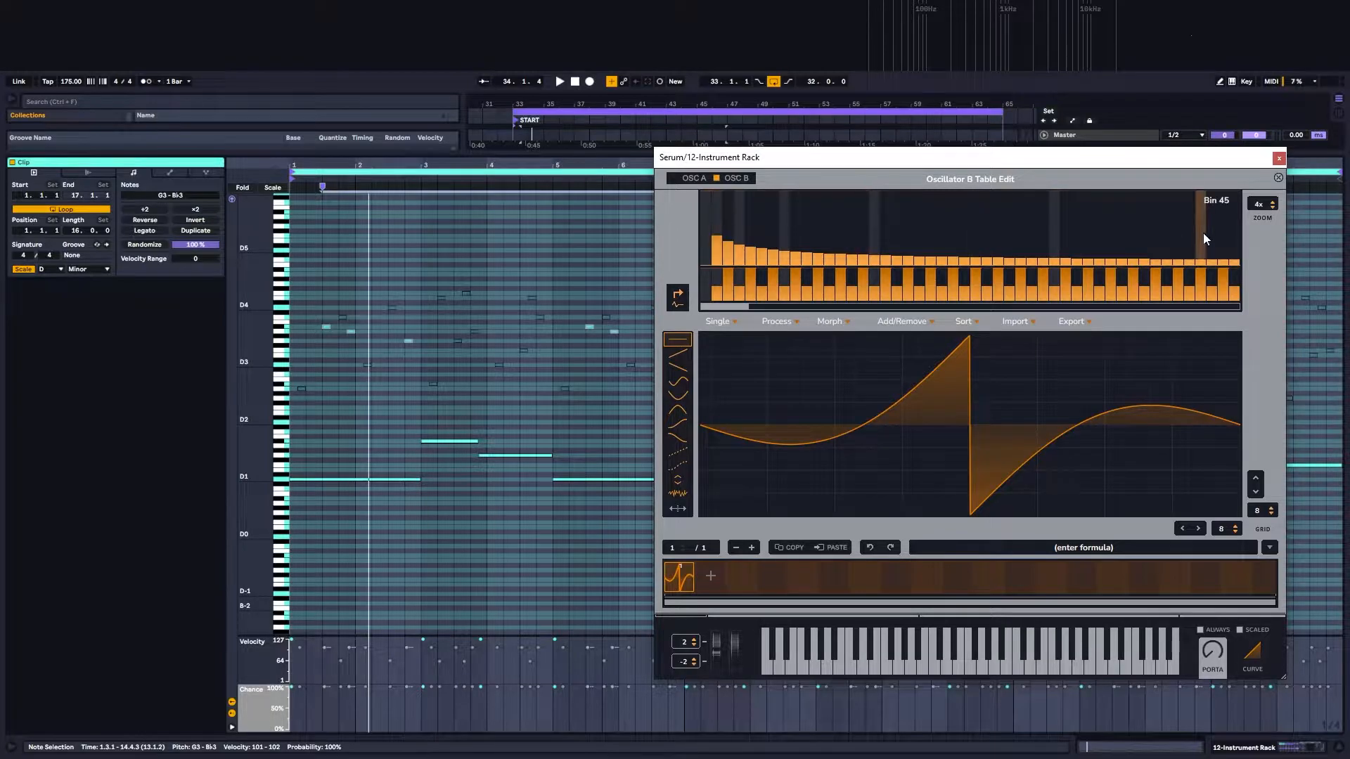
pyautogui.click(1278, 178)
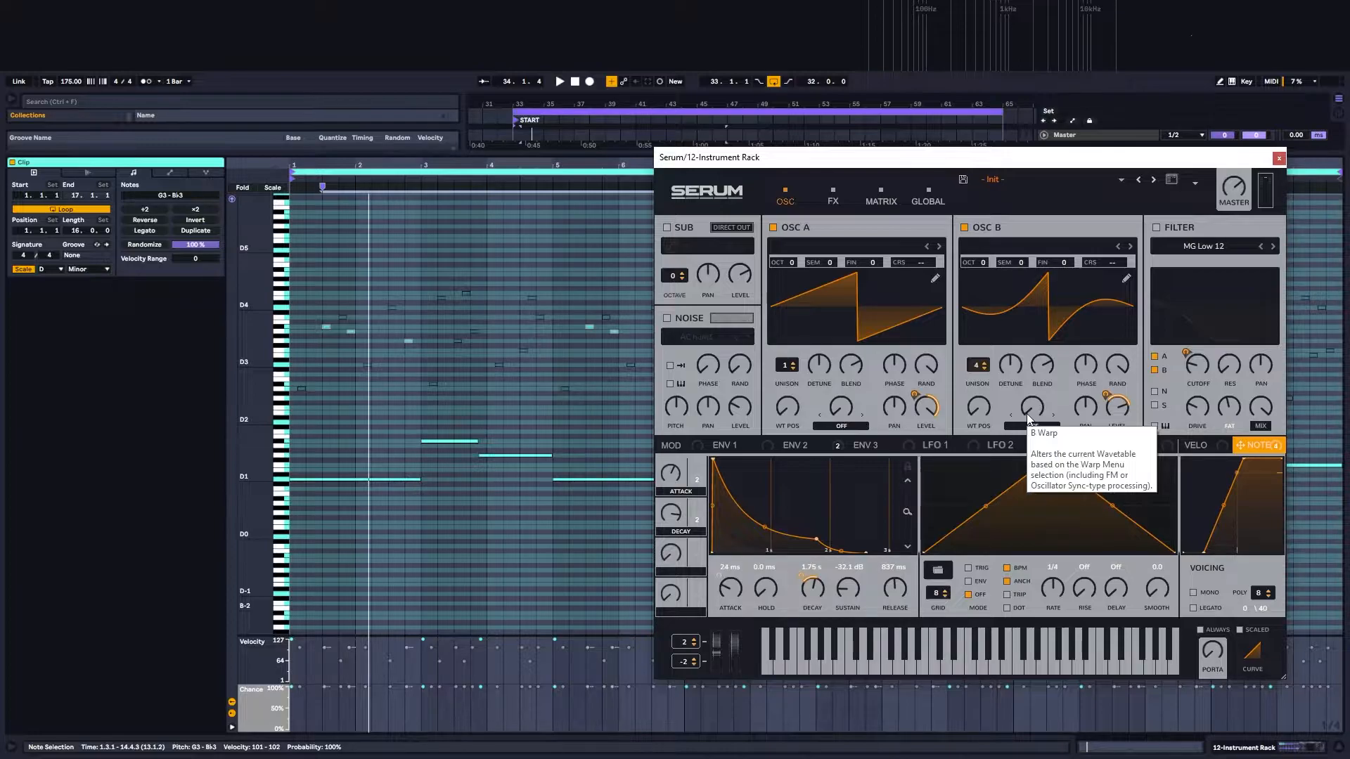
pyautogui.press('space')
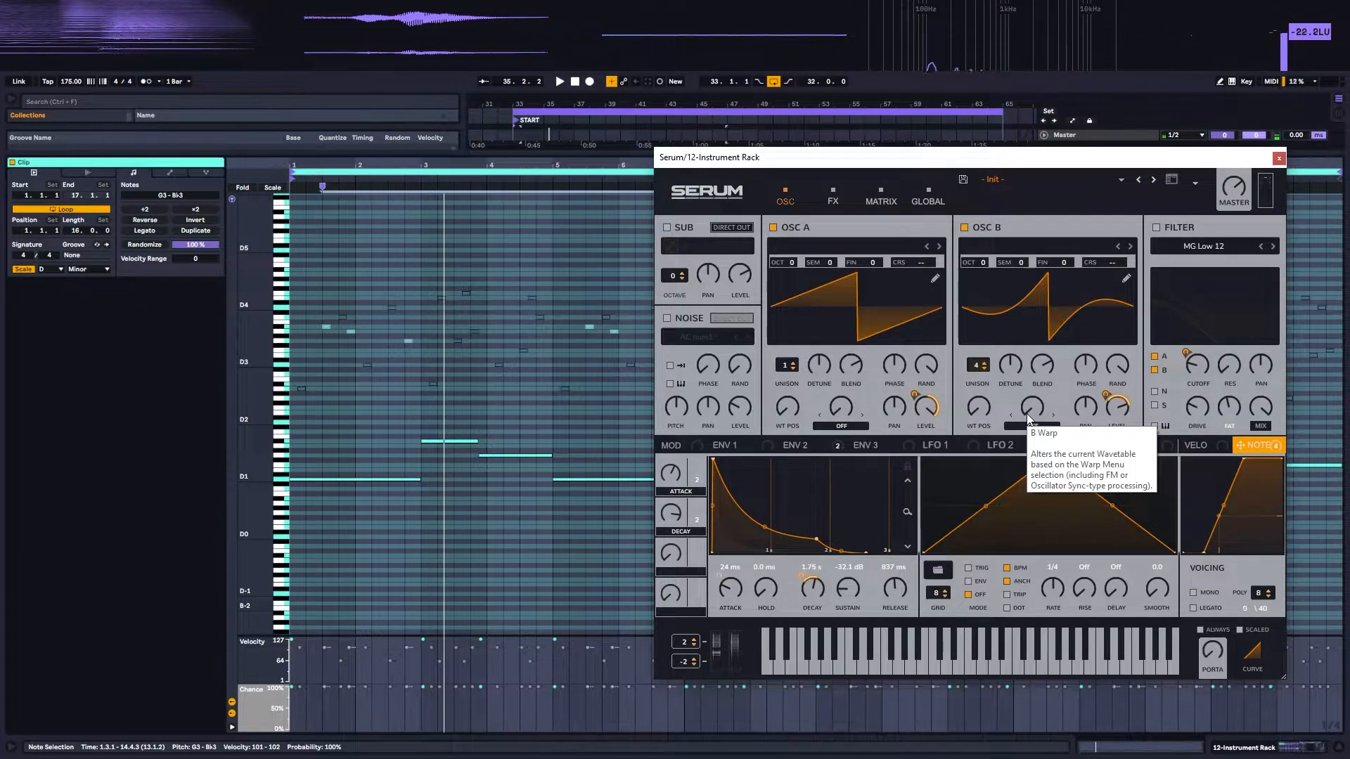
# Step: Enable Serum's MG Low 12 filter, display Envelope 2 that modulates its cutoff, and play the filtered bass
pyautogui.click(1156, 227)
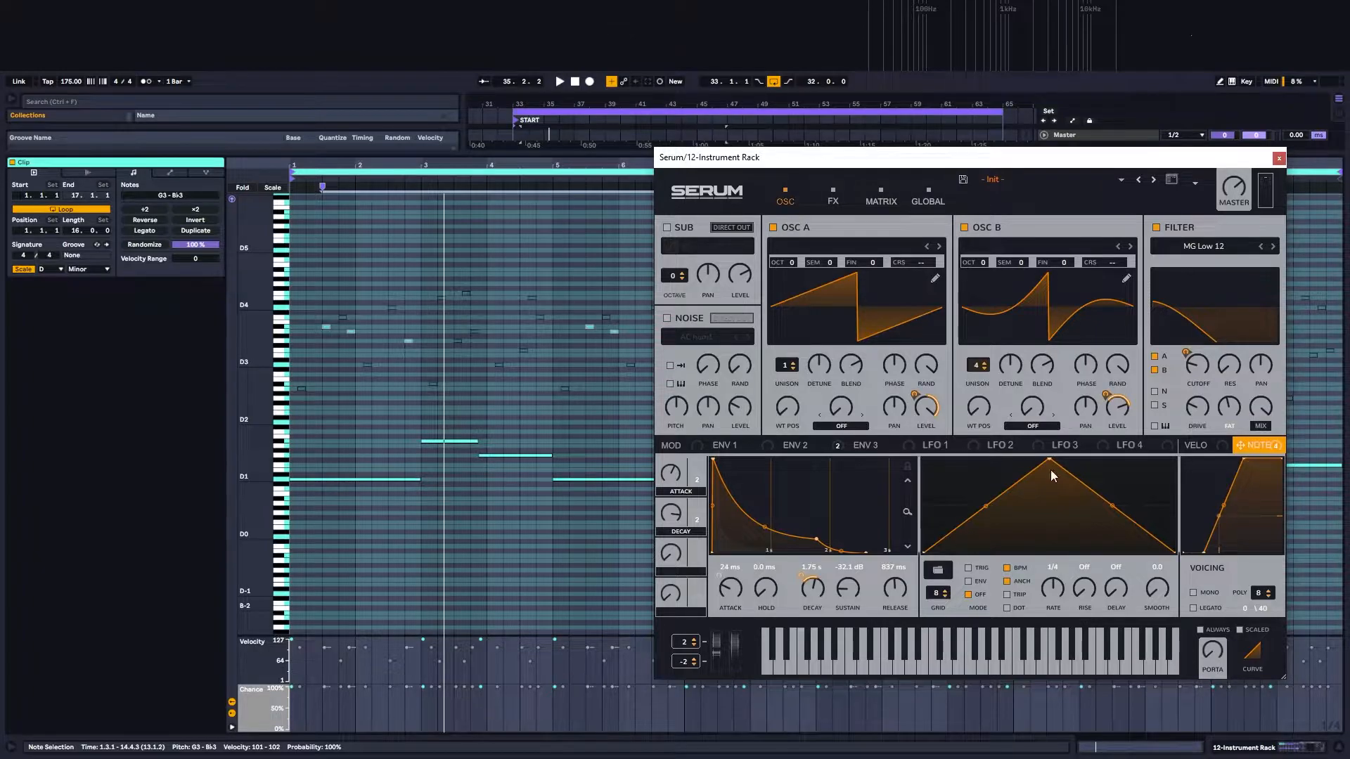
pyautogui.click(804, 447)
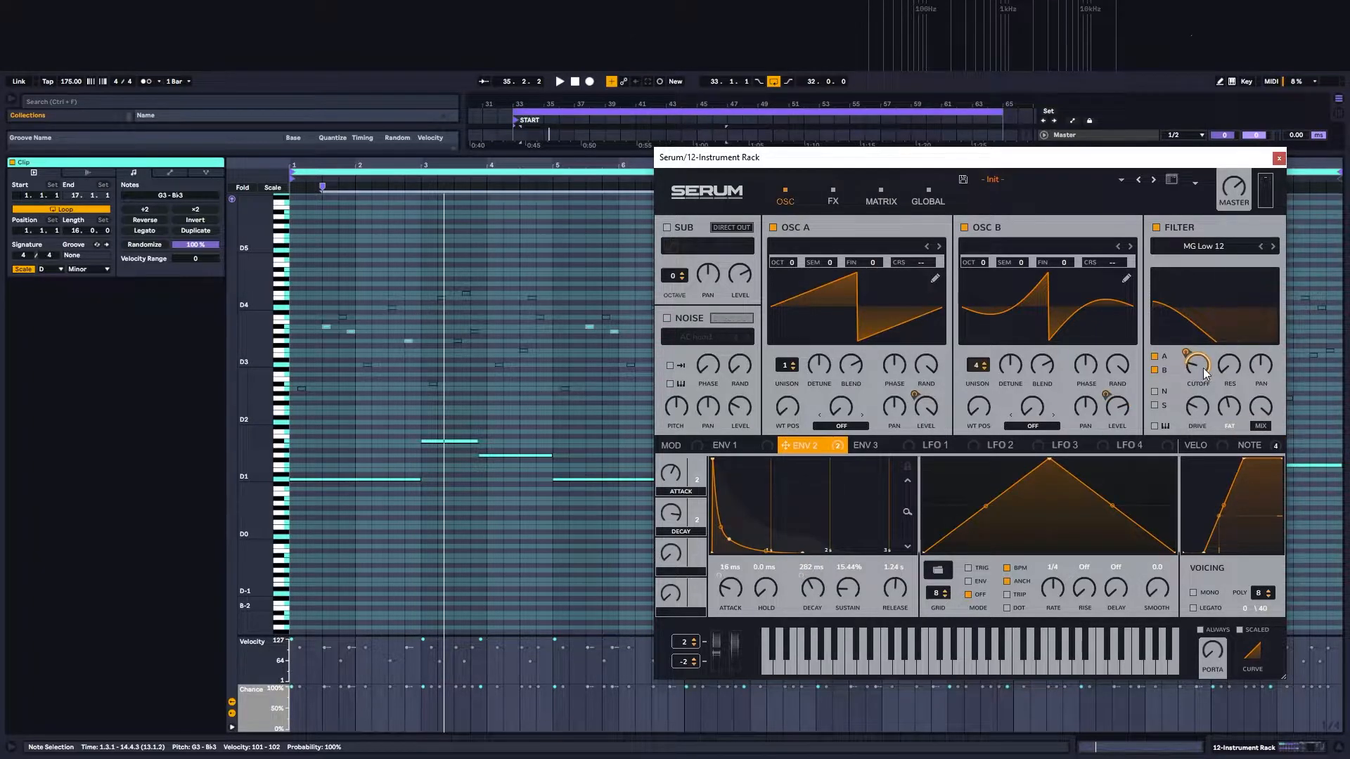
pyautogui.press('space')
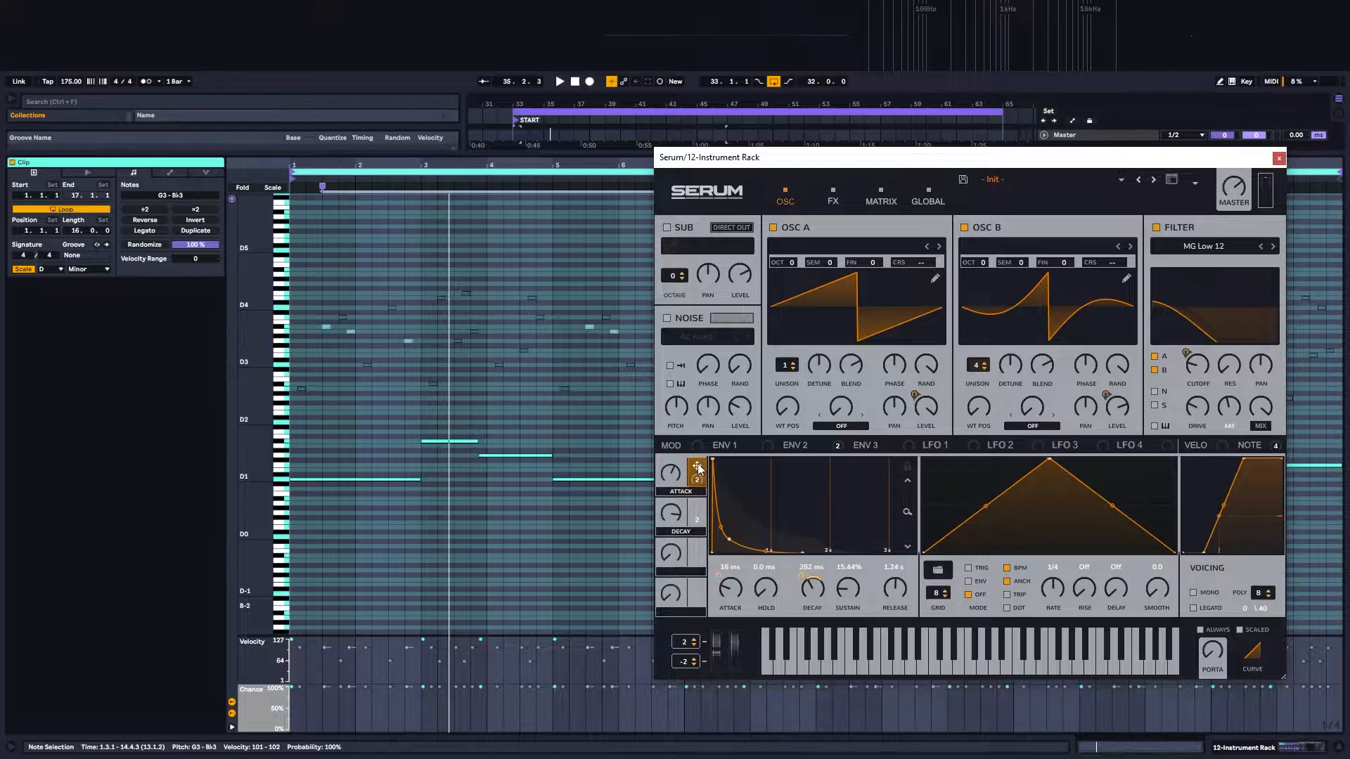
# Step: Compare the shapes and settings of Envelope 1 and Envelope 2 by switching repeatedly between them
pyautogui.click(795, 441)
pyautogui.click(737, 443)
pyautogui.click(791, 446)
pyautogui.click(739, 445)
pyautogui.click(740, 445)
pyautogui.click(802, 441)
pyautogui.click(755, 441)
pyautogui.click(796, 442)
pyautogui.click(731, 442)
pyautogui.click(804, 445)
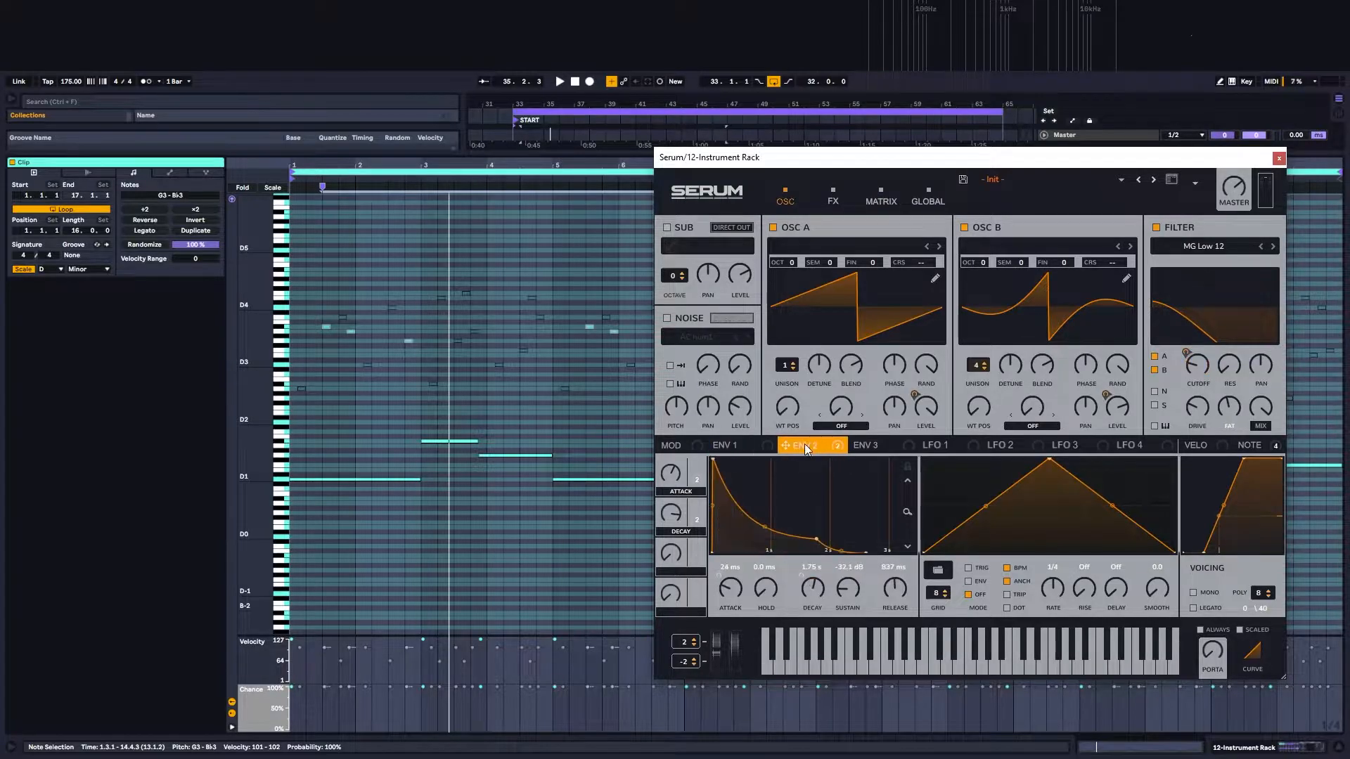
pyautogui.click(749, 446)
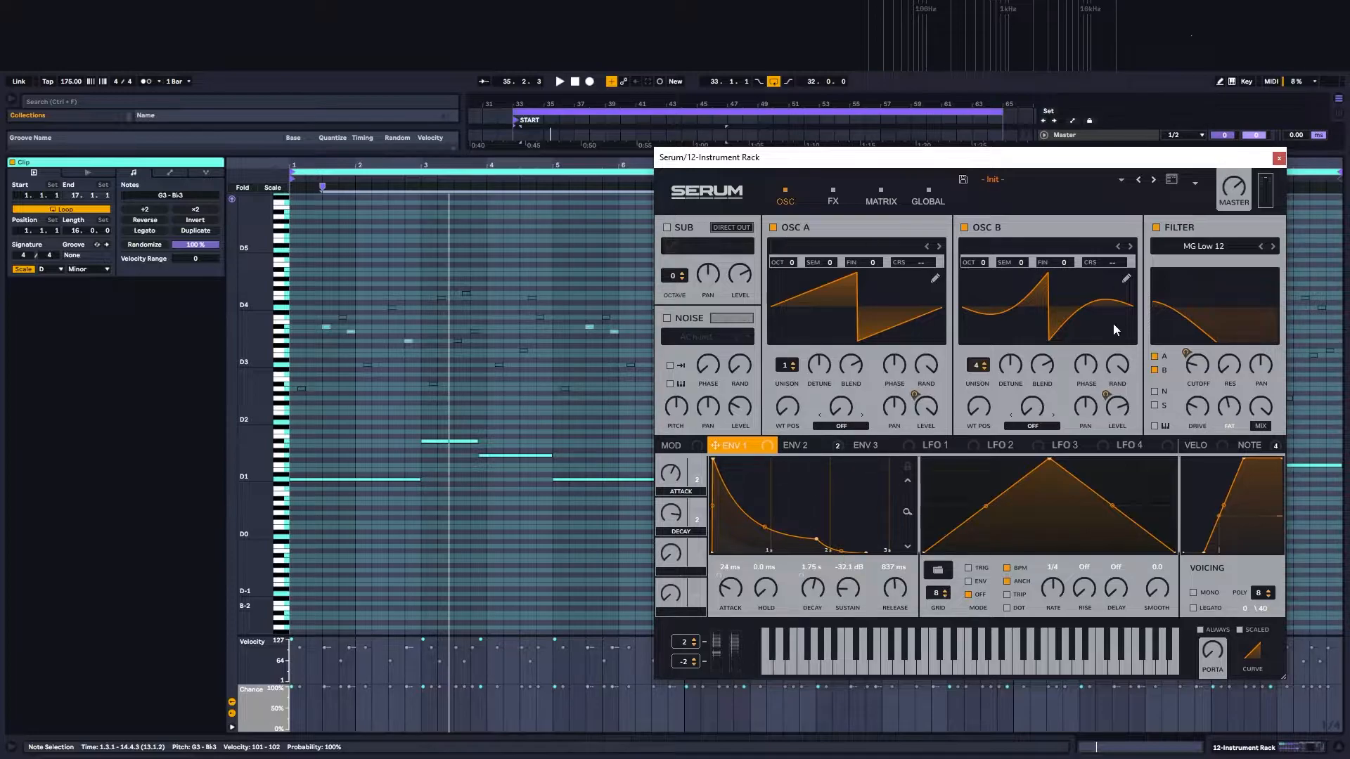
# Step: Enable the Hyper/Dimension effect in Serum's effects rack and compare the bass with it on and off during playback
pyautogui.click(828, 201)
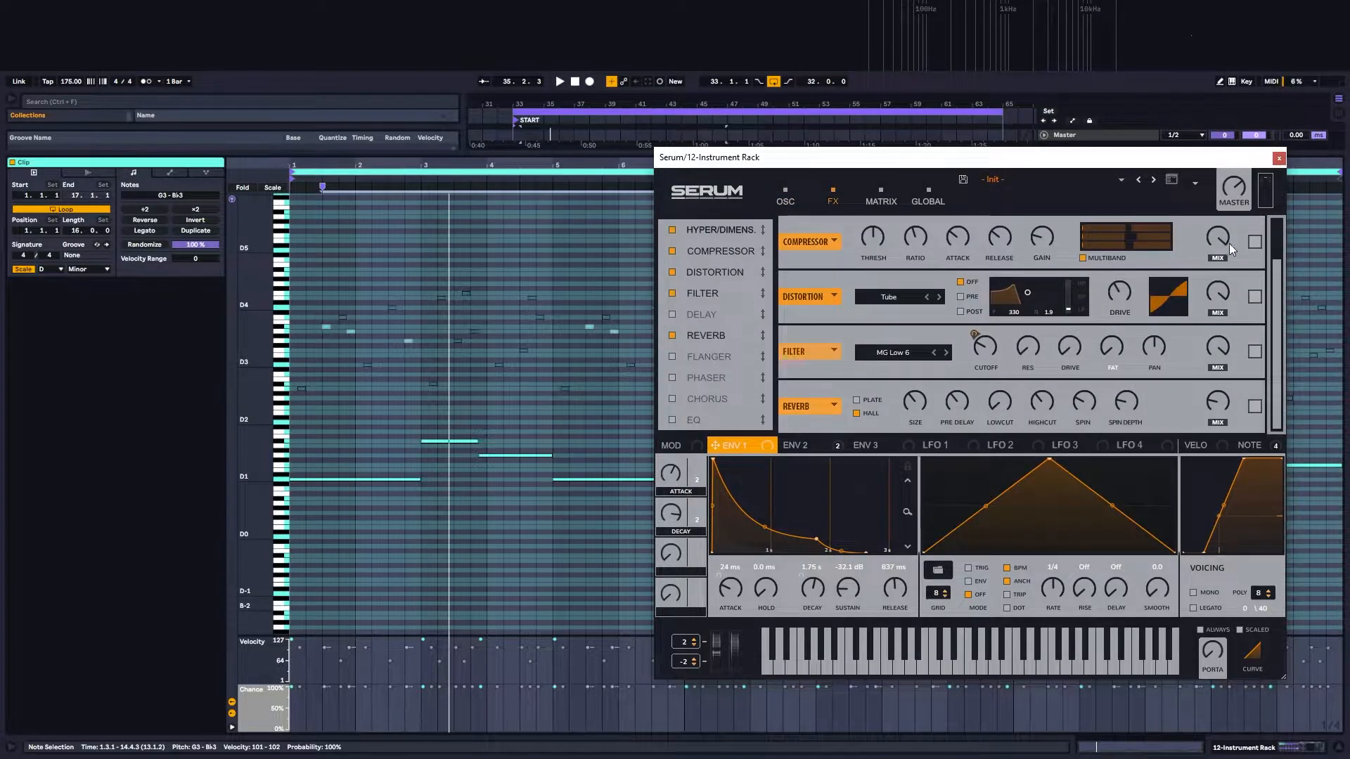
pyautogui.press('space')
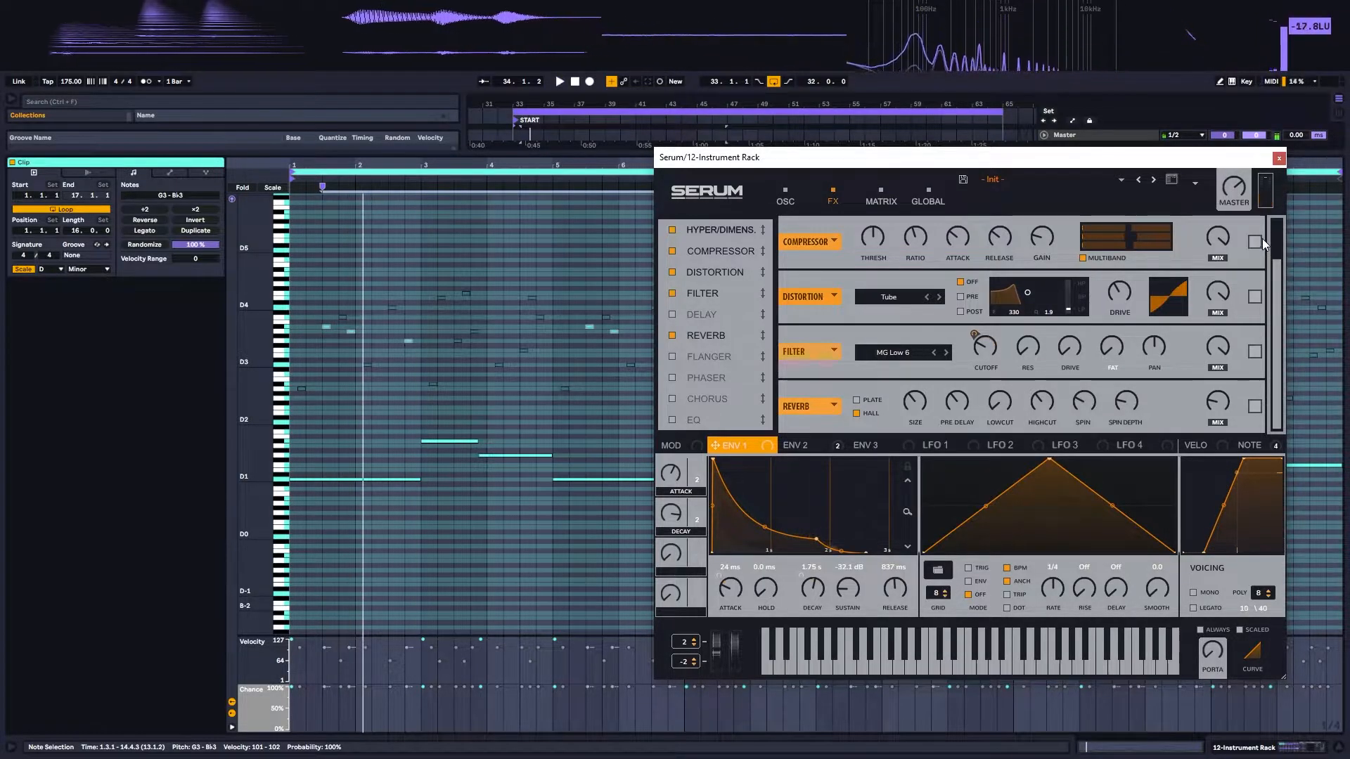
pyautogui.scroll(1, 1258, 249)
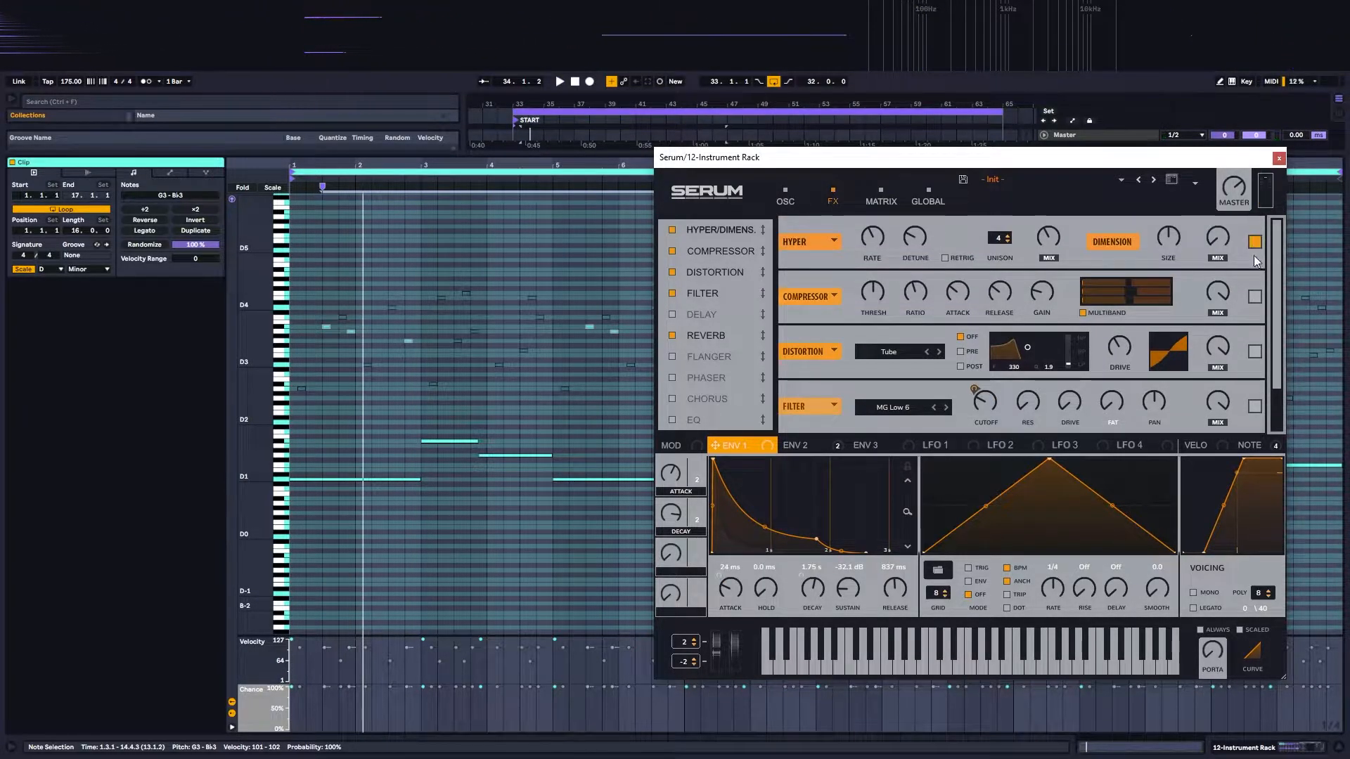
pyautogui.press('space')
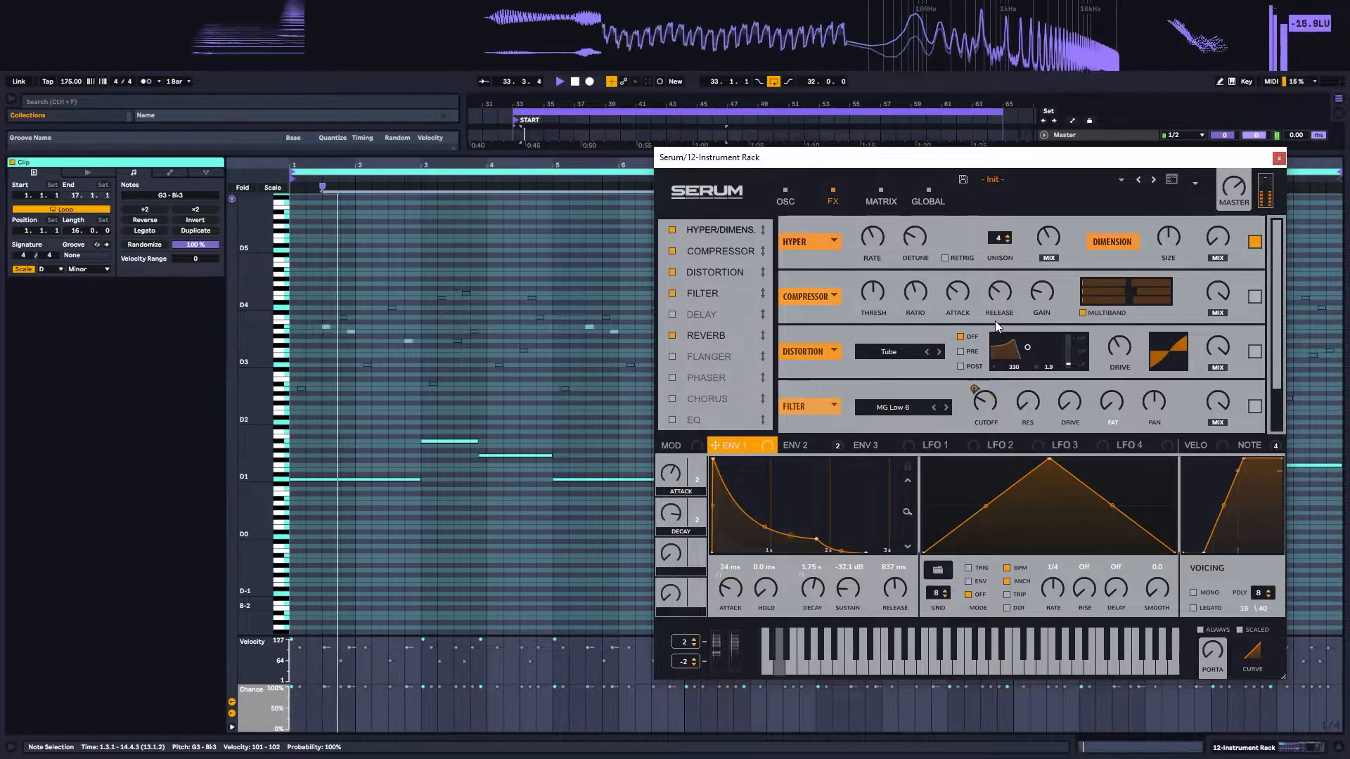
pyautogui.click(1254, 241)
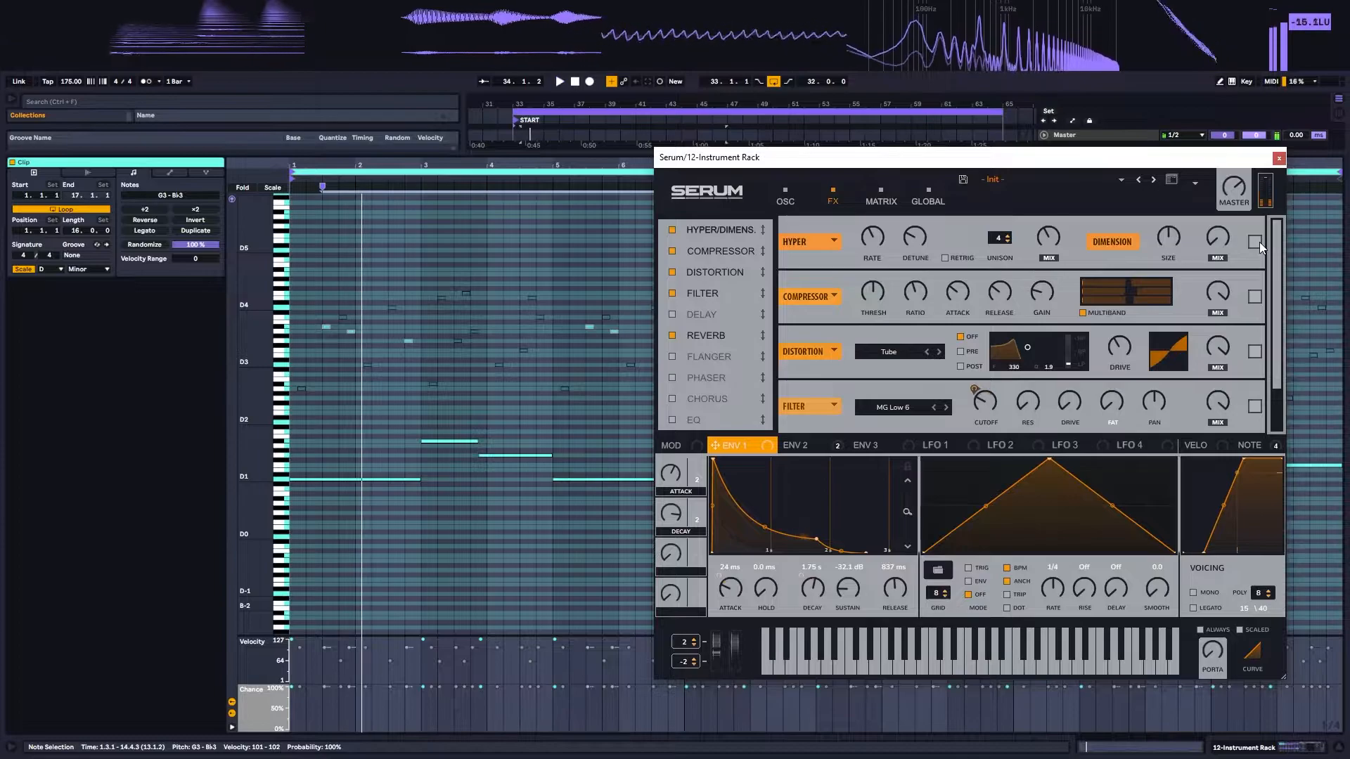
pyautogui.click(1255, 242)
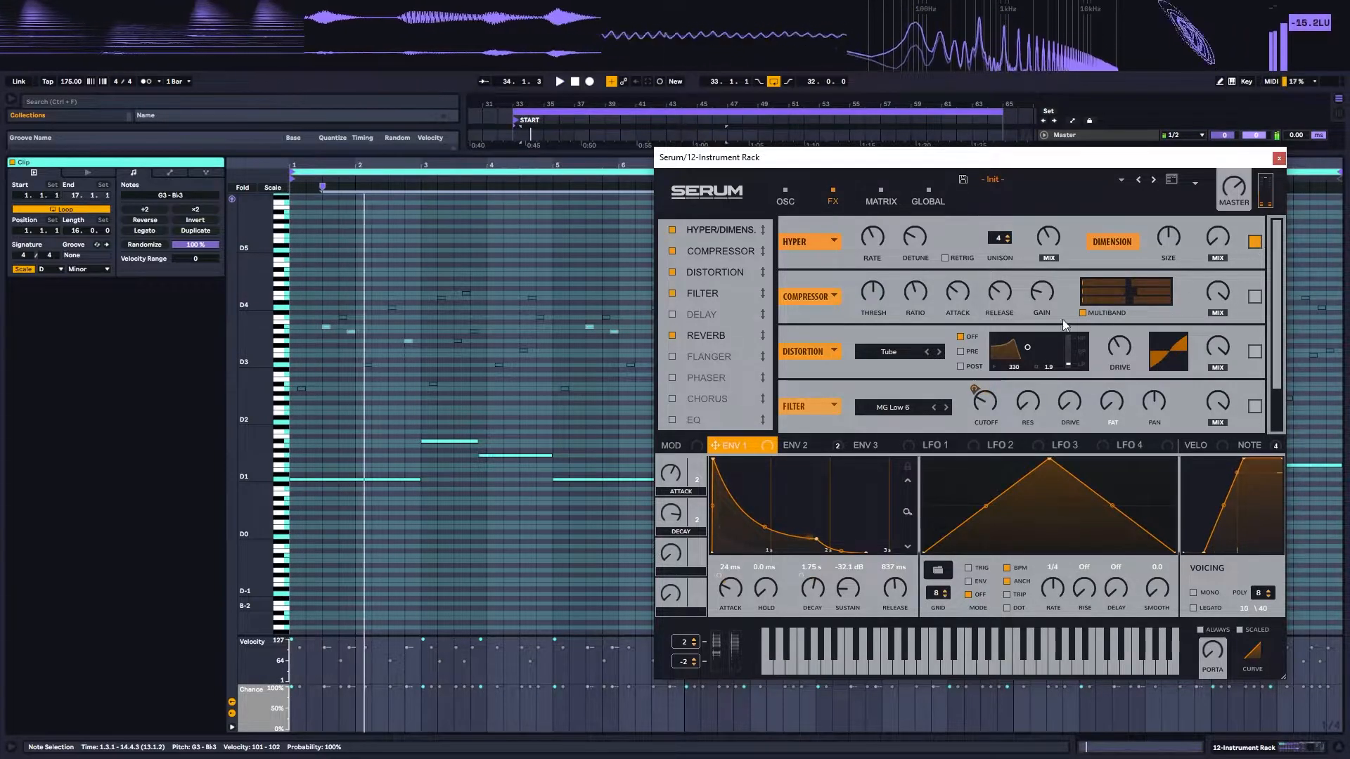
# Step: Enable Serum's multiband compressor and Tube distortion while listening to the bass
pyautogui.click(1255, 296)
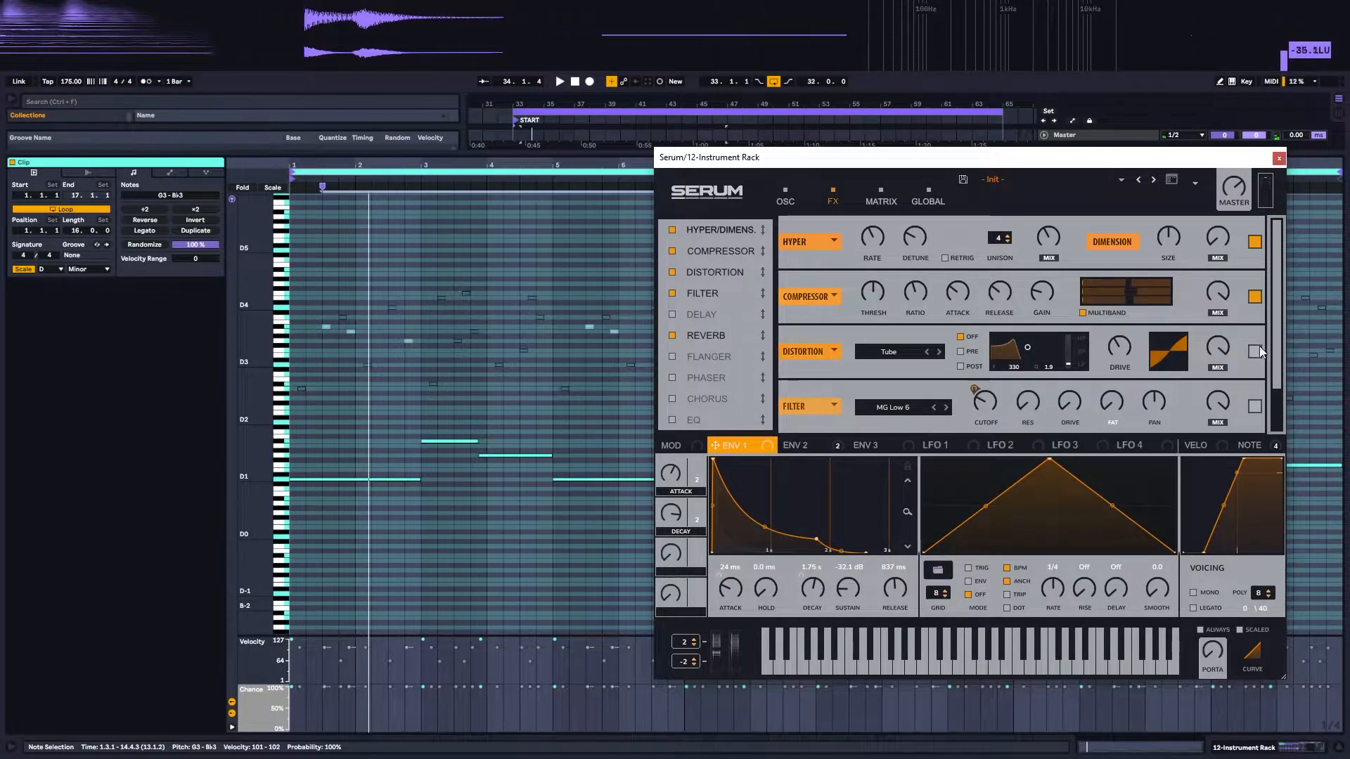
pyautogui.click(1255, 352)
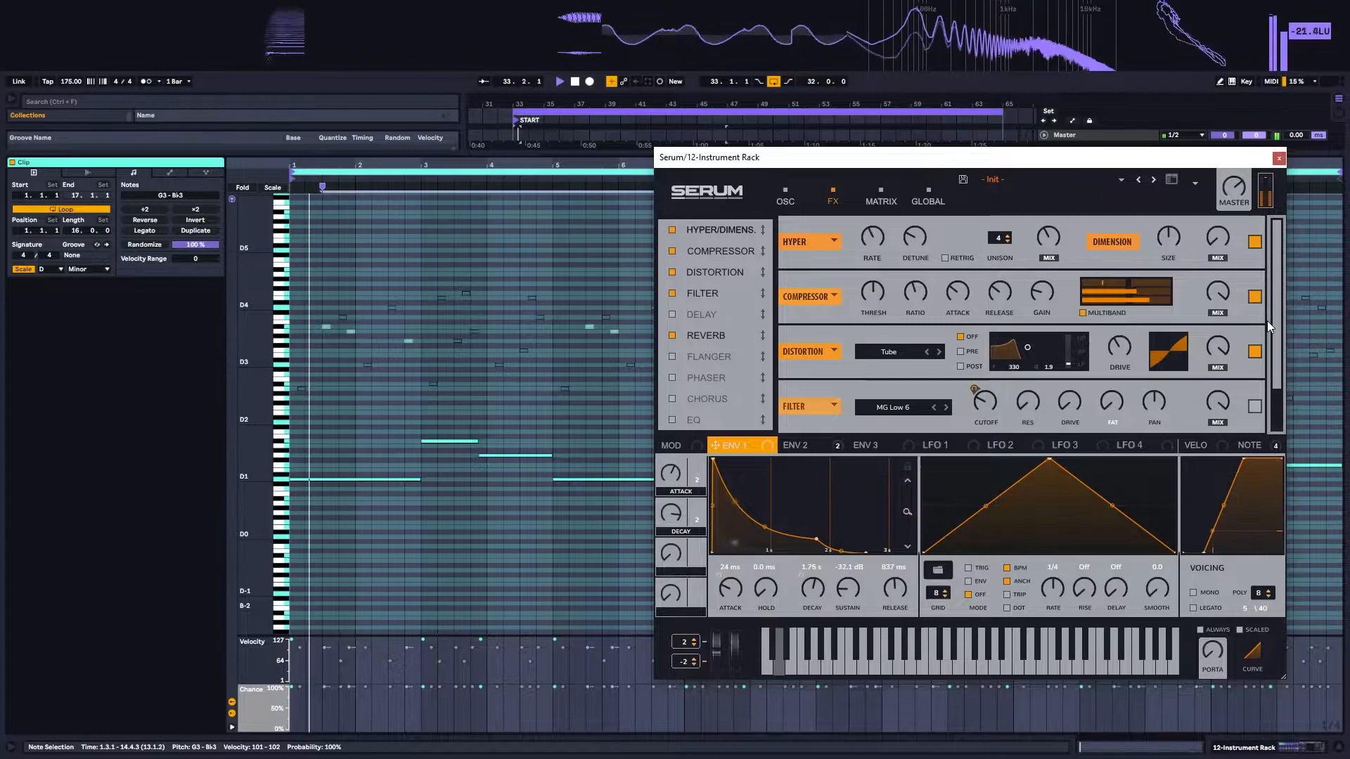
# Step: Enable the MG Low 6 effects filter, display Envelope 2 that modulates its cutoff, and play the bass
pyautogui.moveTo(1276, 318); pyautogui.dragTo(1276, 381)
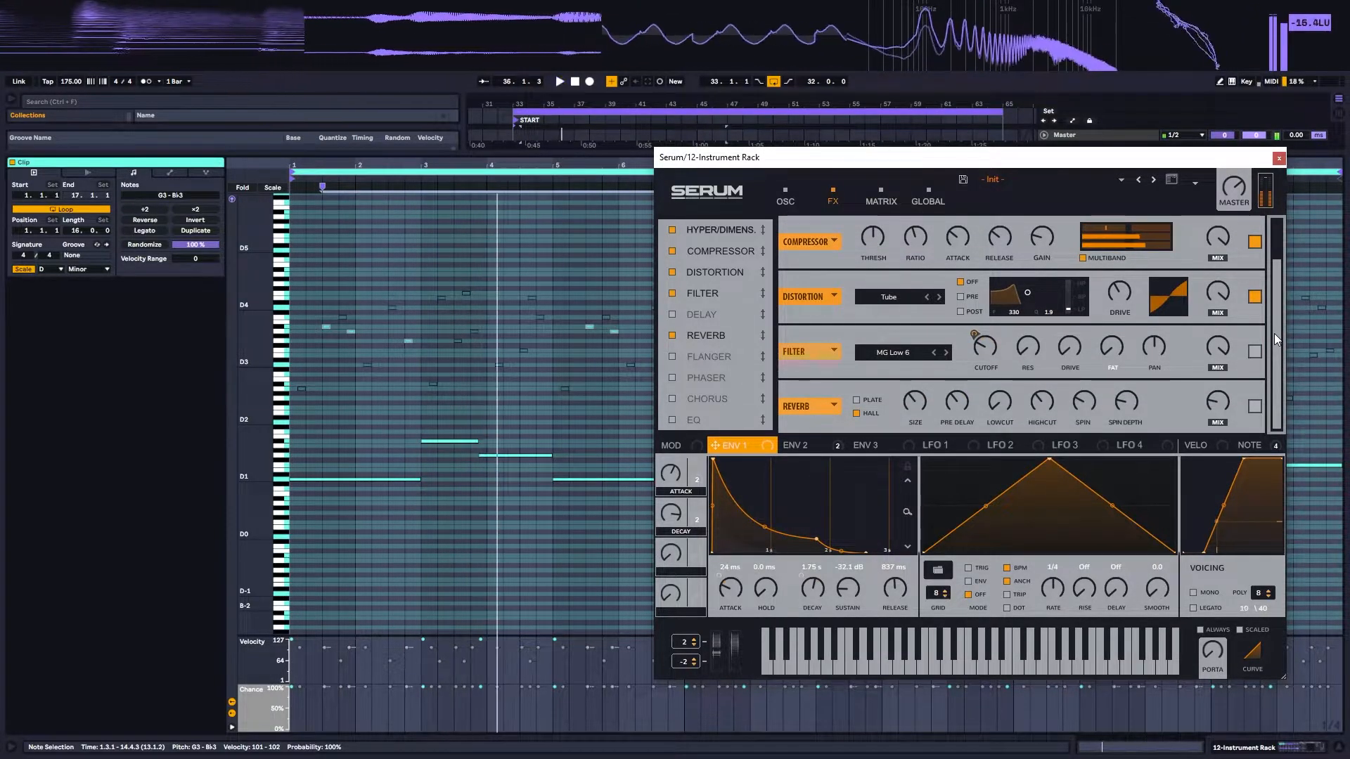
pyautogui.click(1255, 351)
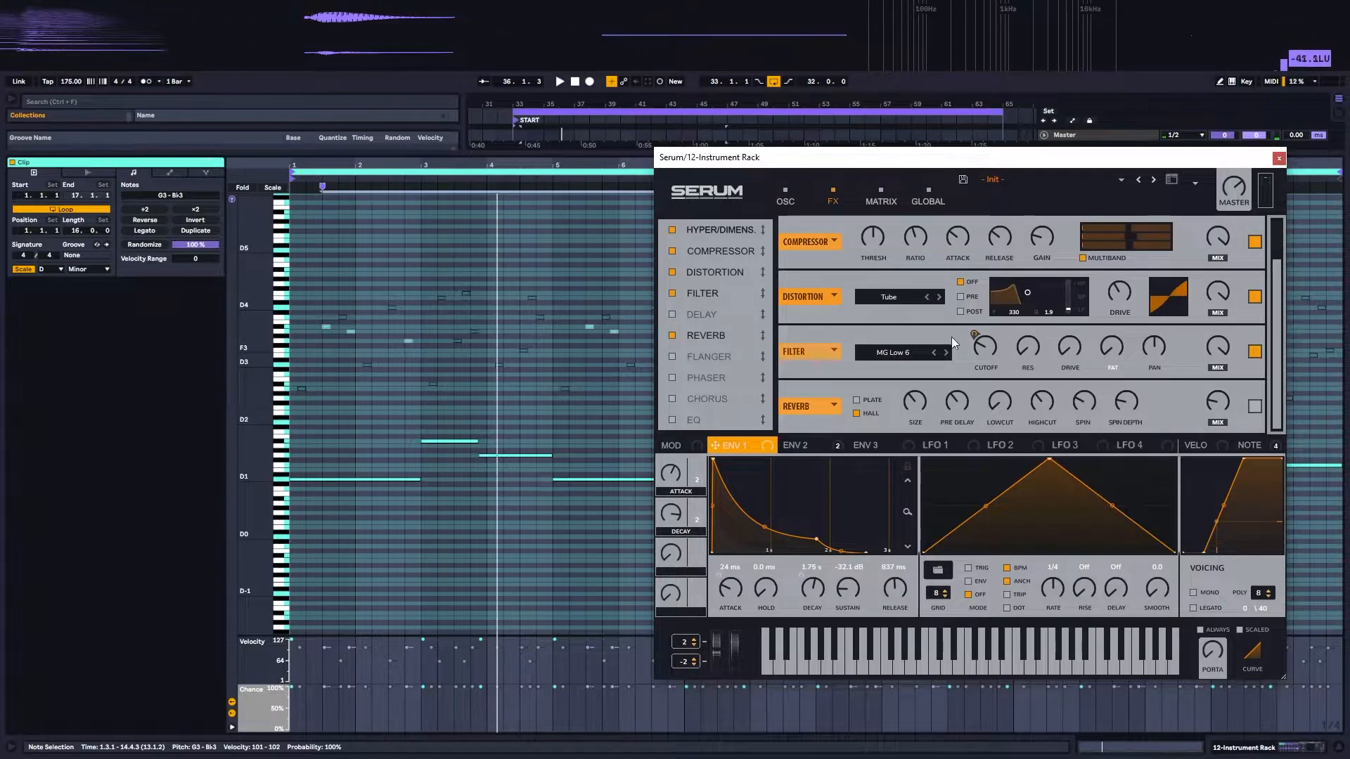
pyautogui.click(802, 445)
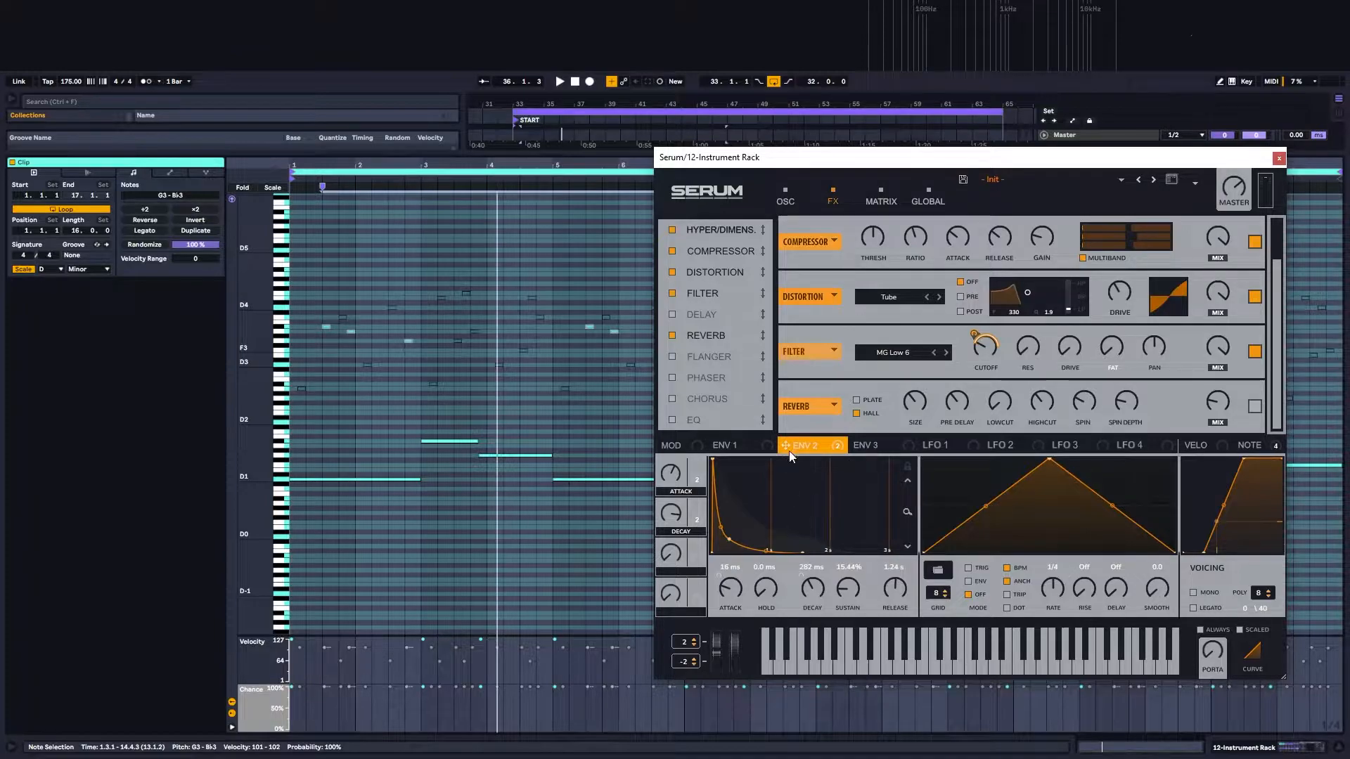
pyautogui.press('space')
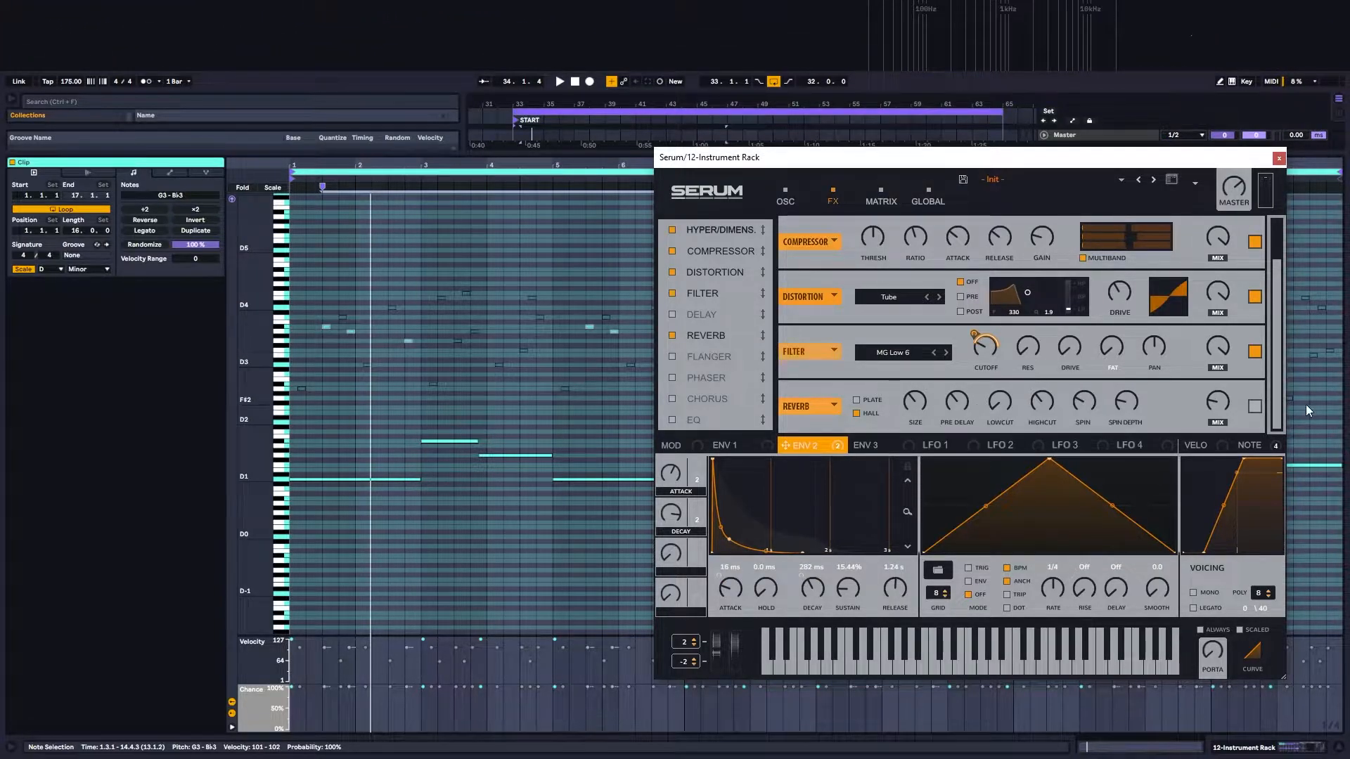
# Step: Enable the Hall reverb, play the bass with the full effects chain, and close Serum
pyautogui.click(1254, 406)
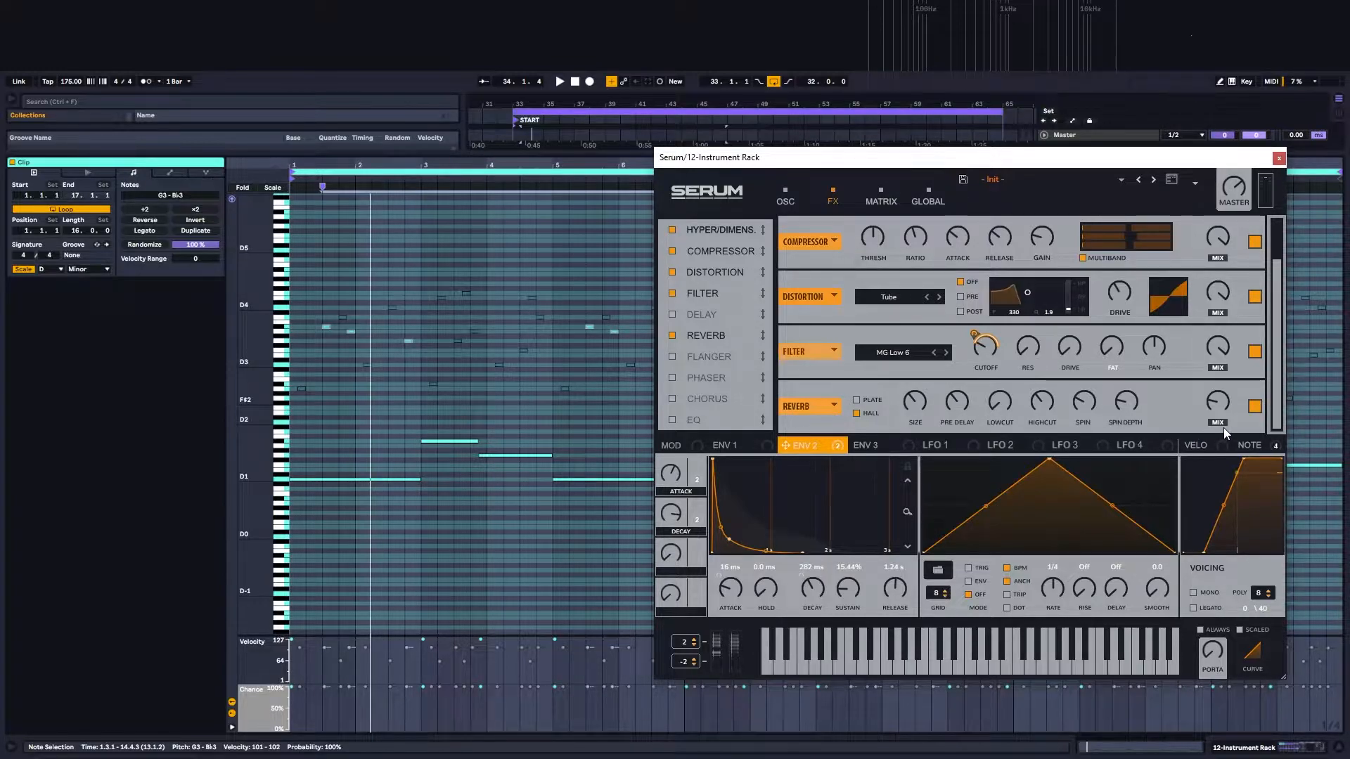
pyautogui.press('space')
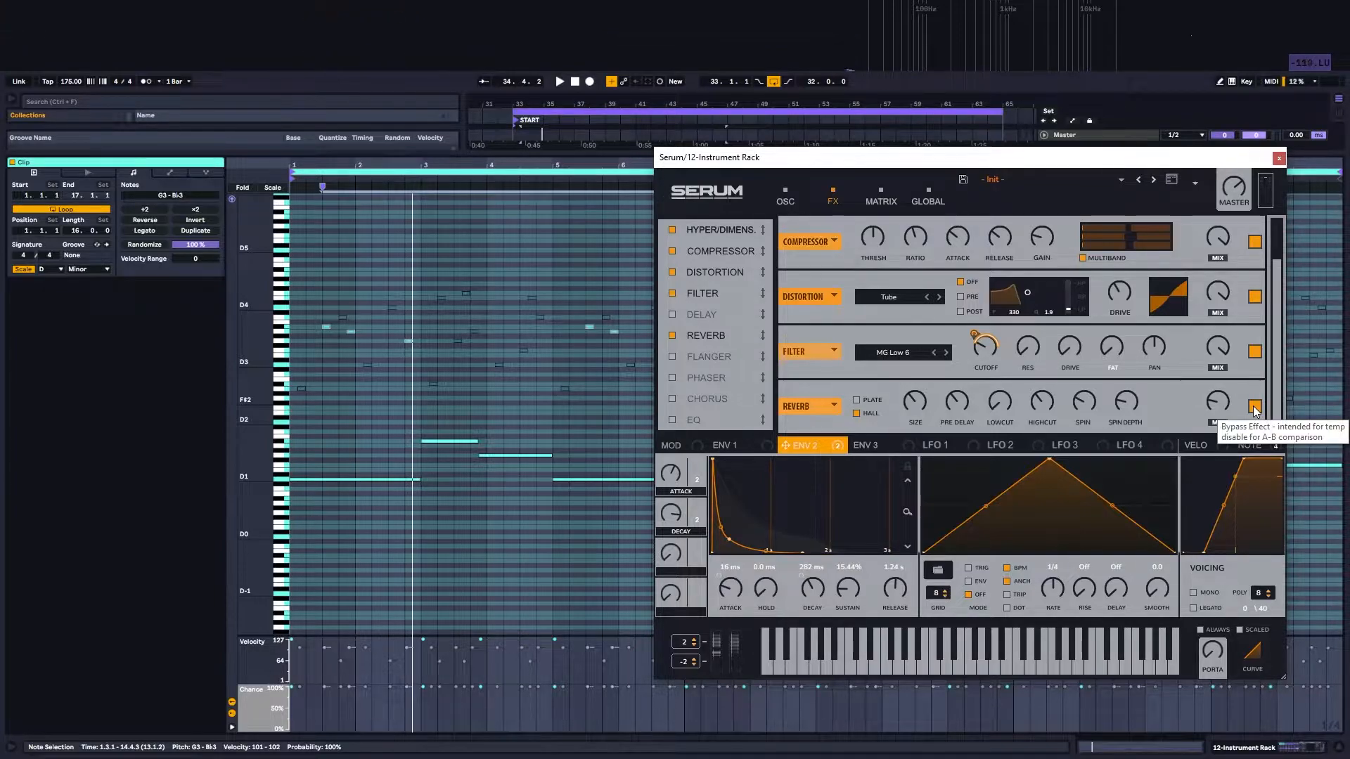
pyautogui.click(1278, 159)
pyautogui.press('space')
pyautogui.press('space')
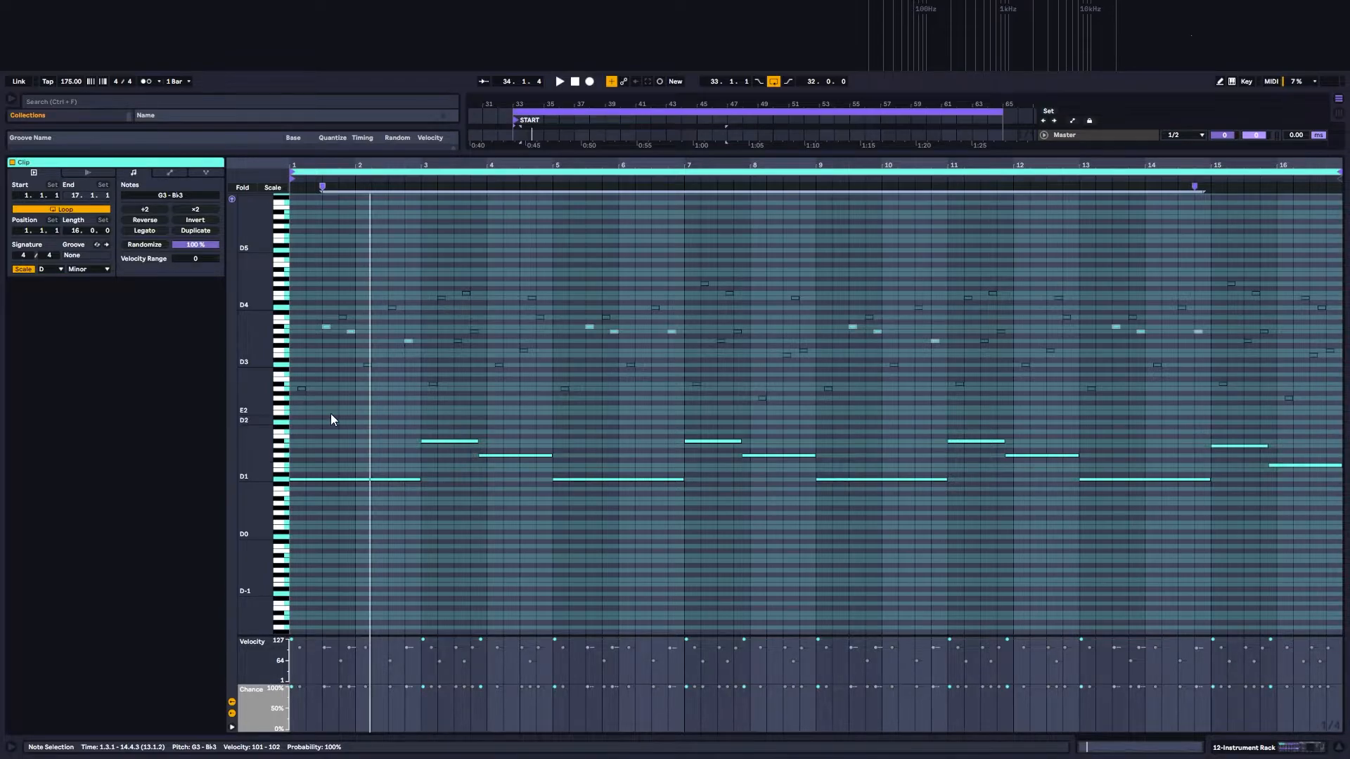
# Step: Select and activate the A2 to B♭2 notes that recur every two bars across the clip
pyautogui.click(301, 388)
pyautogui.keyDown('shift'); pyautogui.click(431, 383); pyautogui.keyUp('shift')
pyautogui.keyDown('shift'); pyautogui.click(563, 388); pyautogui.keyUp('shift')
pyautogui.keyDown('shift'); pyautogui.click(696, 384); pyautogui.keyUp('shift')
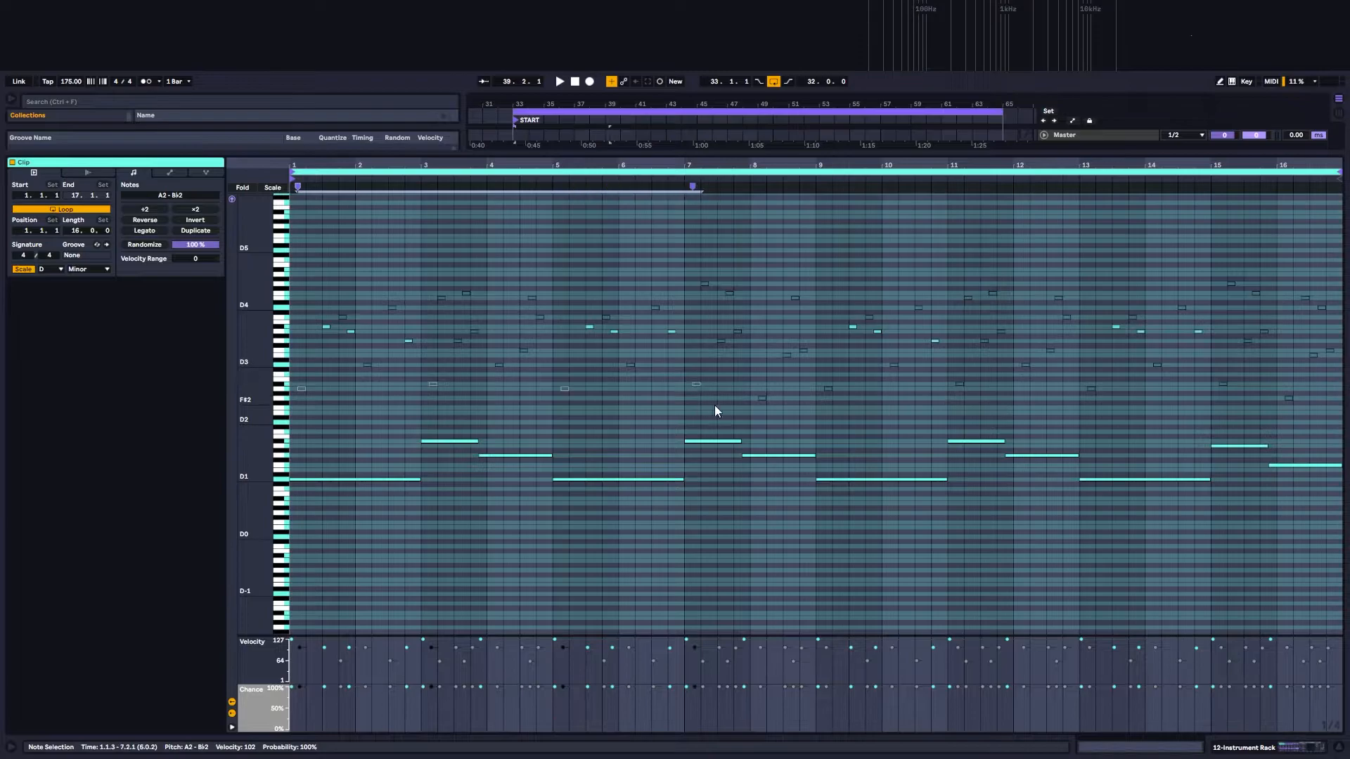
pyautogui.keyDown('shift'); pyautogui.click(827, 388); pyautogui.keyUp('shift')
pyautogui.keyDown('shift'); pyautogui.click(959, 384); pyautogui.keyUp('shift')
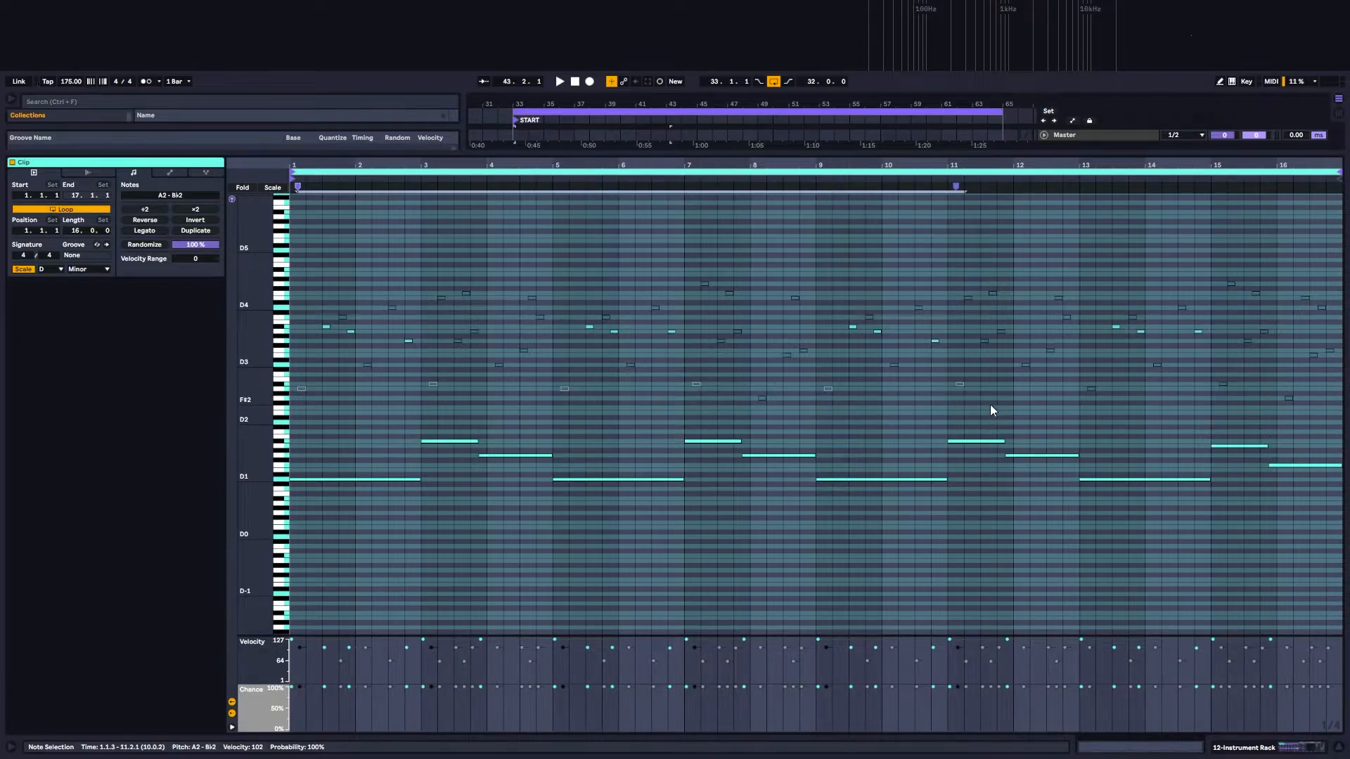
pyautogui.keyDown('shift'); pyautogui.click(1091, 388); pyautogui.keyUp('shift')
pyautogui.keyDown('shift'); pyautogui.click(1223, 384); pyautogui.keyUp('shift')
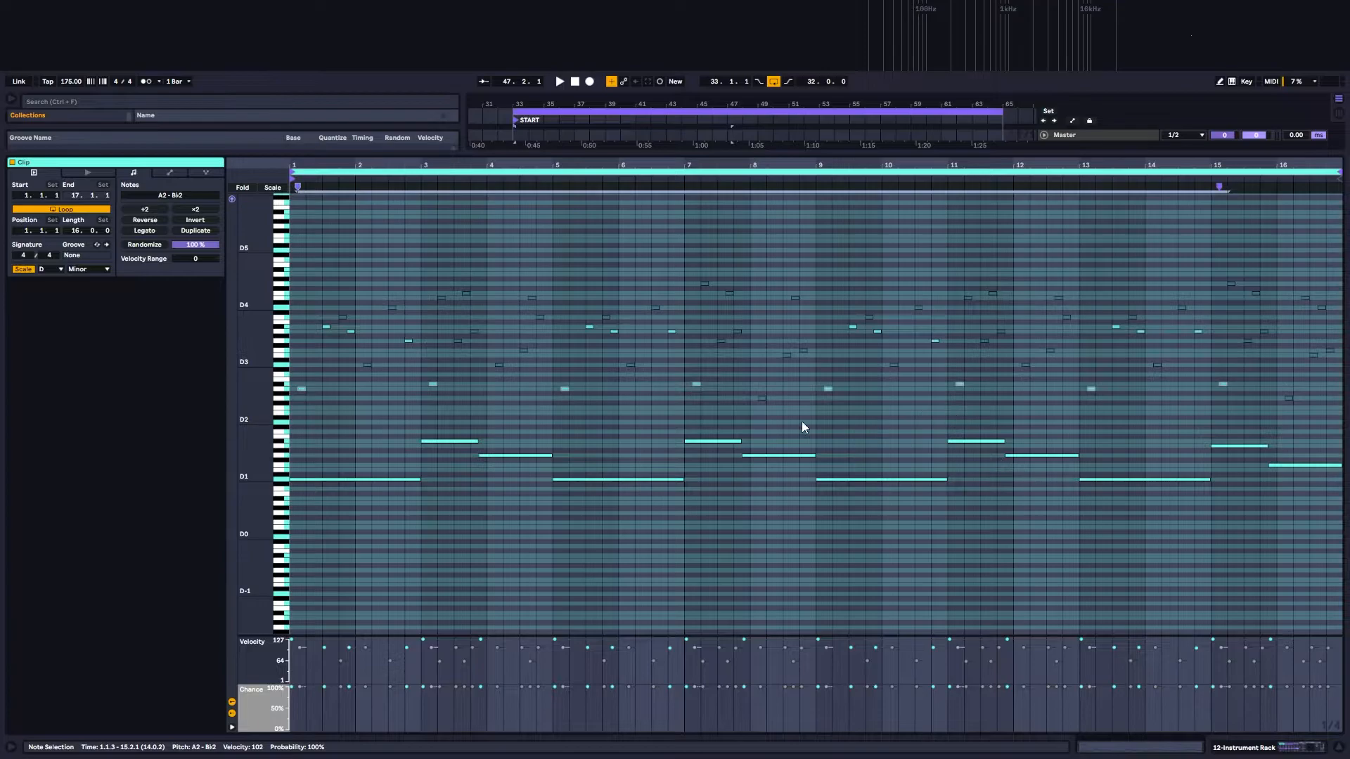
# Step: Audition the current note layer, activate the D3 to A3 notes in bars 2 and 3, and play the clip again
pyautogui.press('space')
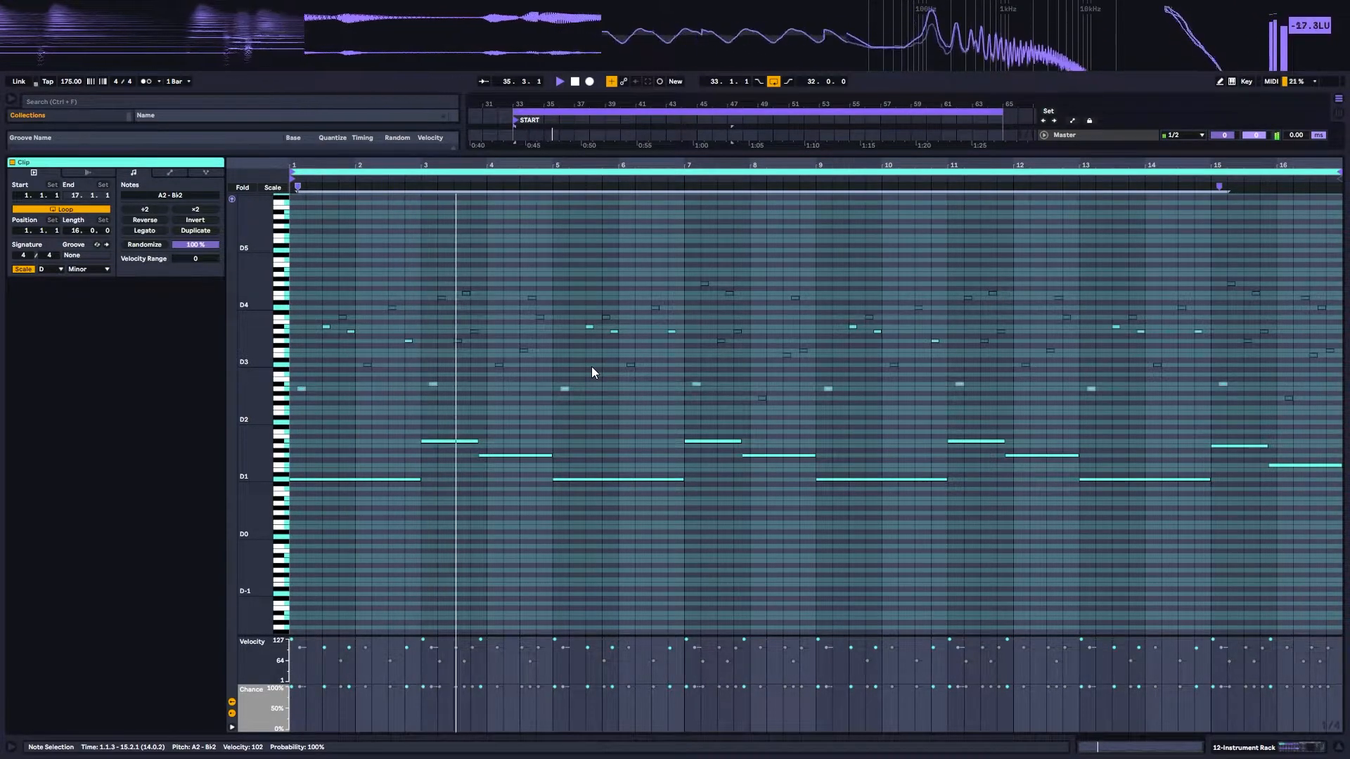
pyautogui.press('space')
pyautogui.click(367, 365)
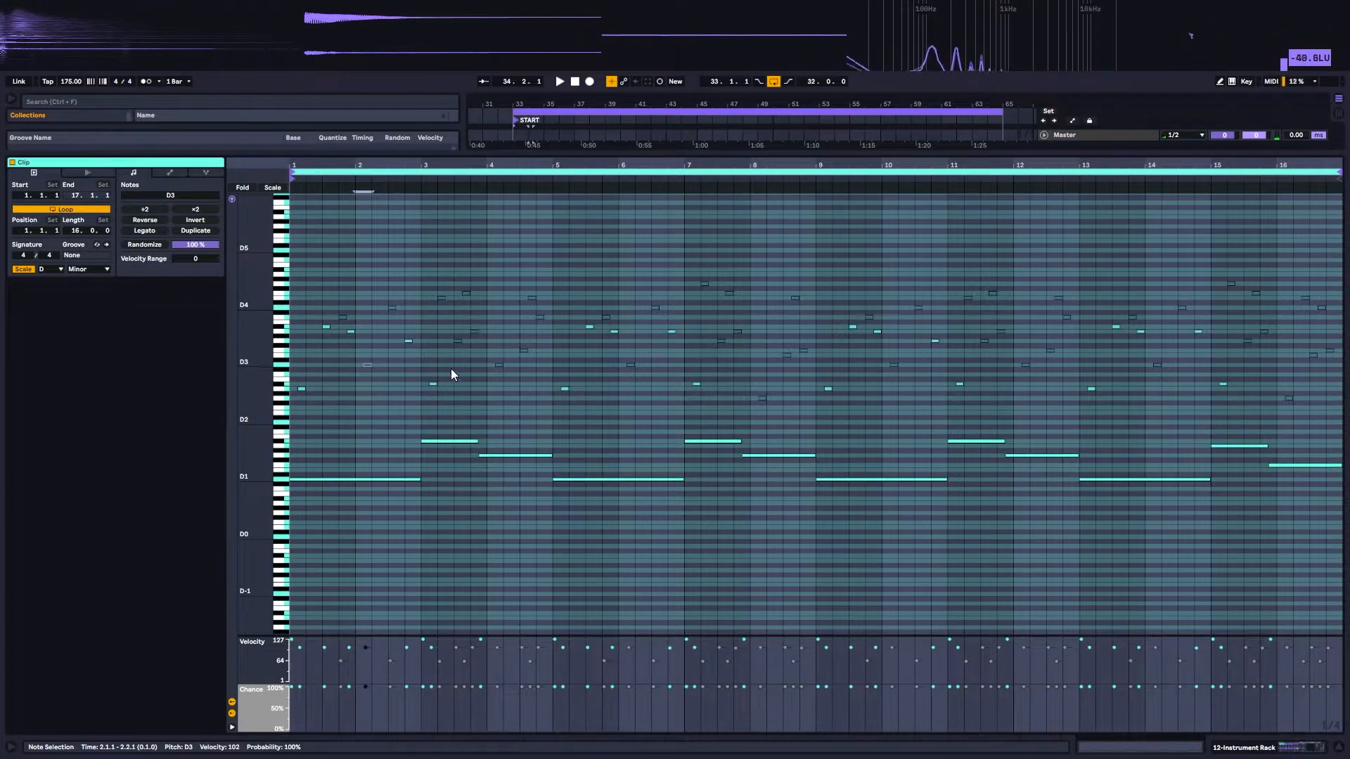
pyautogui.moveTo(456, 325); pyautogui.dragTo(481, 357)
pyautogui.press('space')
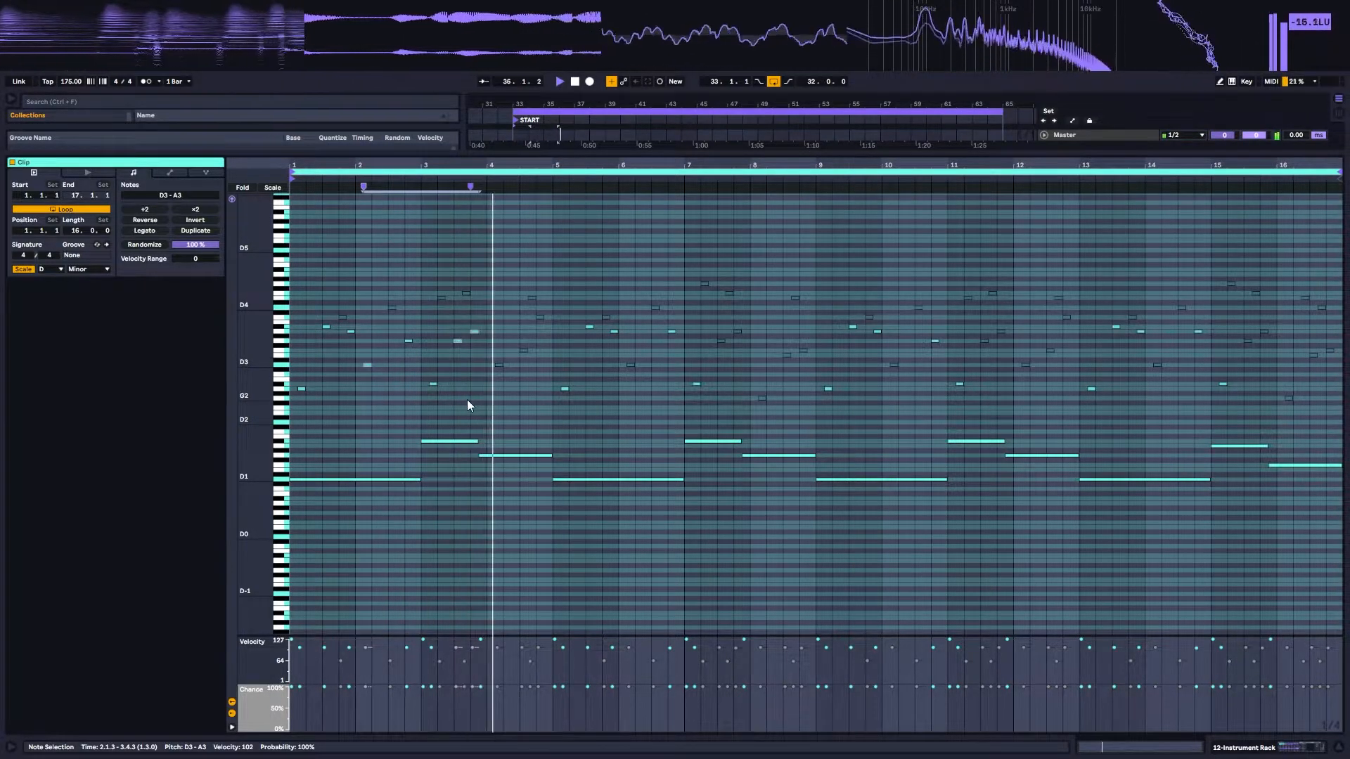
pyautogui.press('space')
# Step: Activate the D3 note in bar 4 and the D3 to A3 notes across bars 6 to 8, and play the clip
pyautogui.click(498, 365)
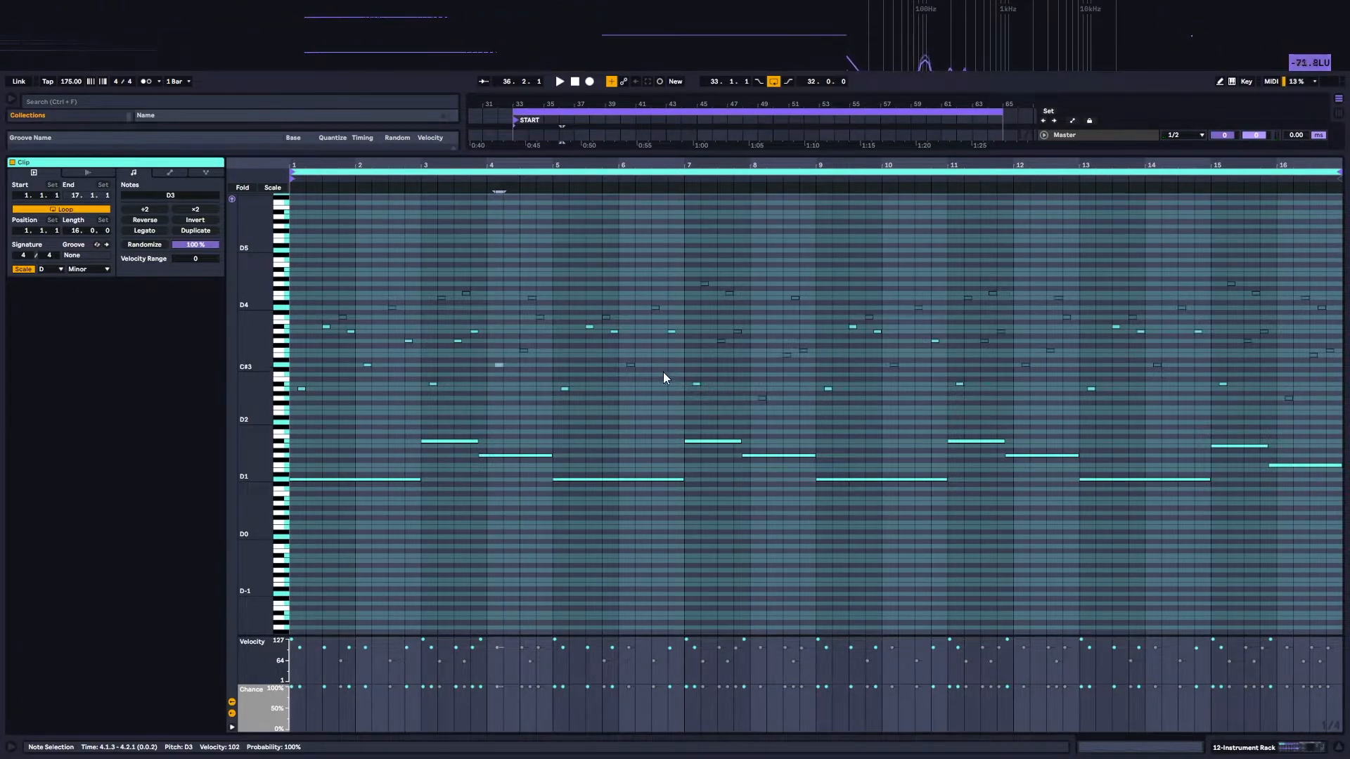
pyautogui.click(630, 365)
pyautogui.moveTo(717, 318); pyautogui.dragTo(739, 353)
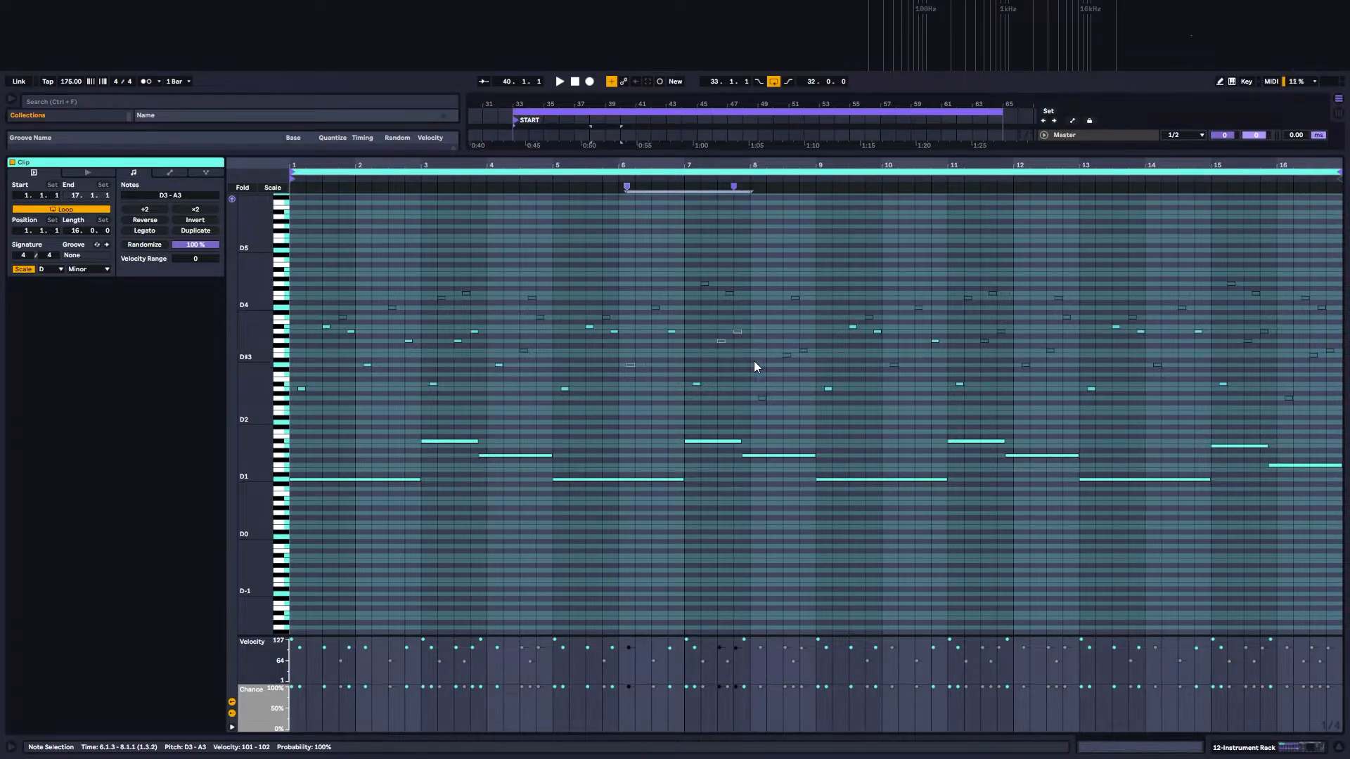
pyautogui.doubleClick(760, 381)
pyautogui.moveTo(773, 380); pyautogui.dragTo(795, 353)
pyautogui.press('space')
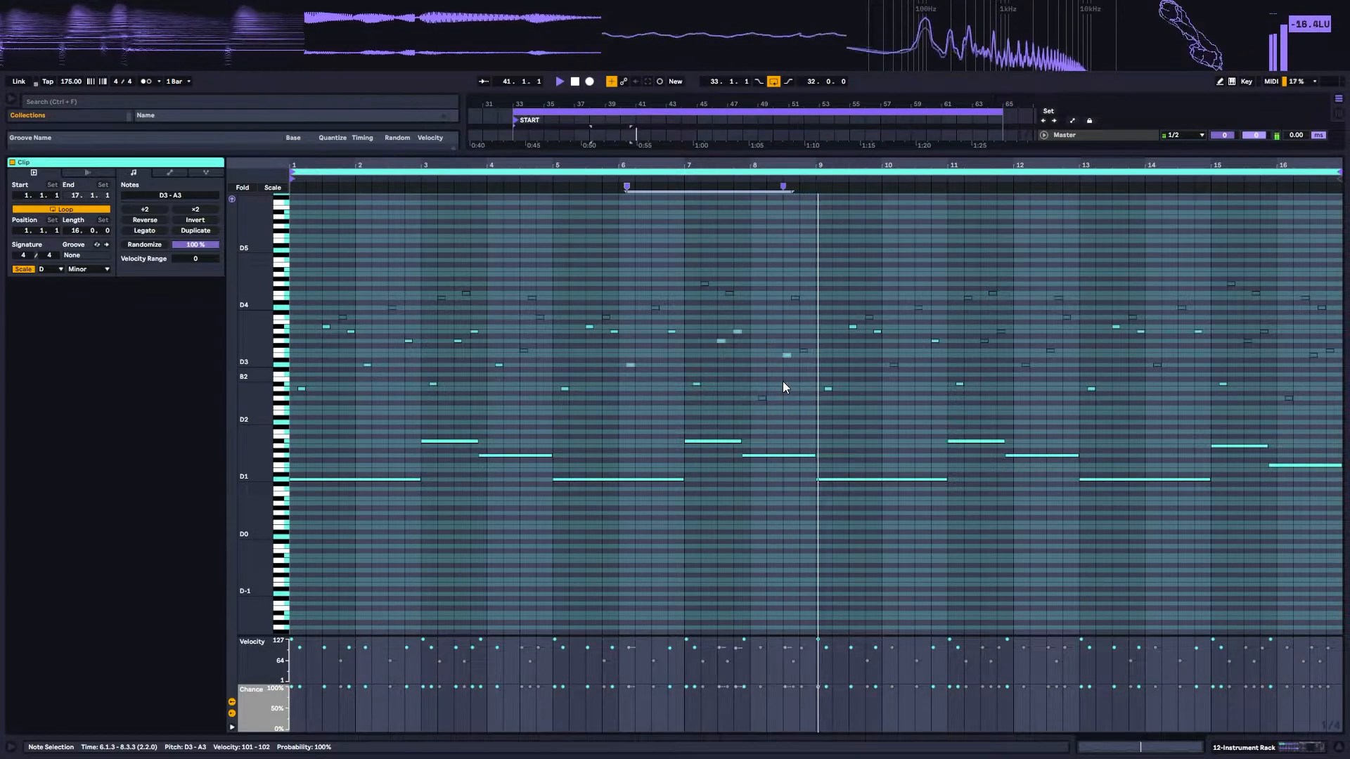
pyautogui.press('space')
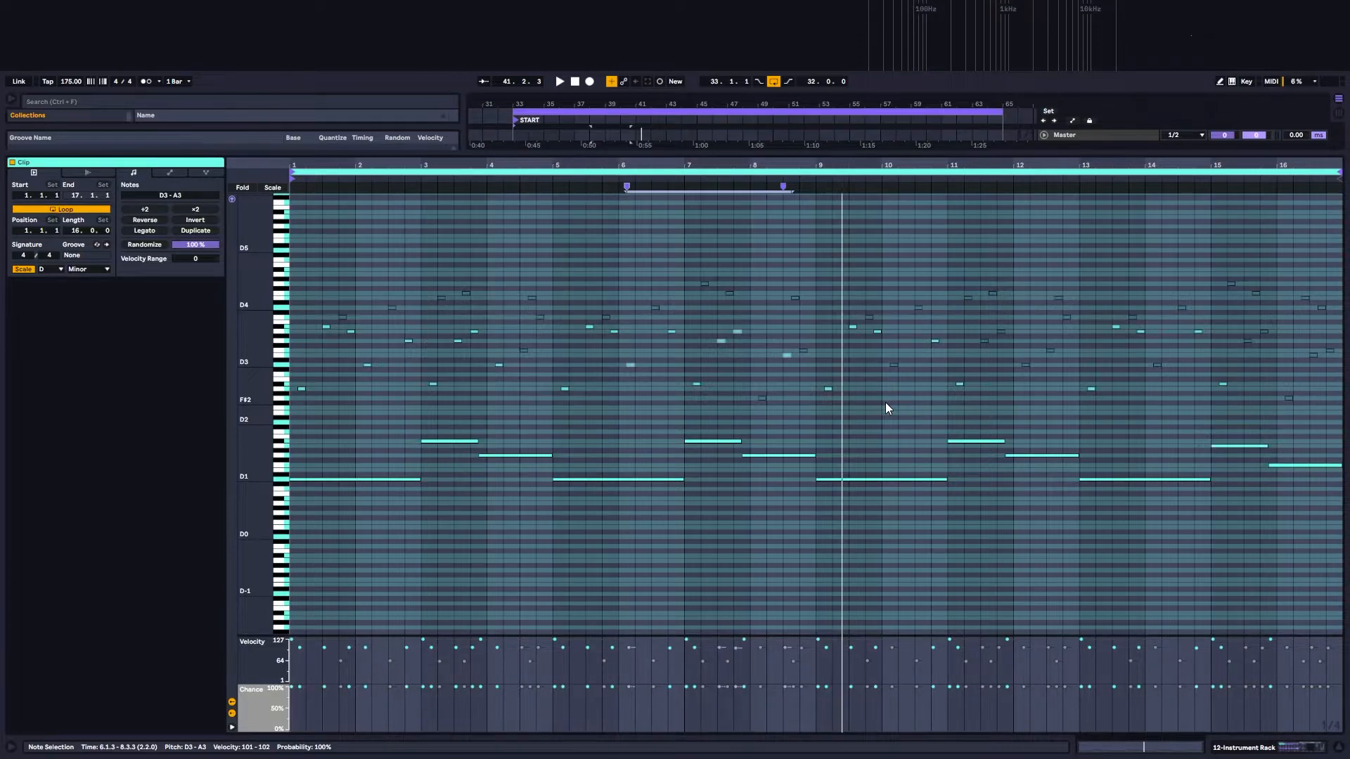
# Step: Select all notes in the clip, activate every one of them, and play the complete pattern
pyautogui.press('space')
pyautogui.hotkey('ctrl', 'a')
pyautogui.press('0')
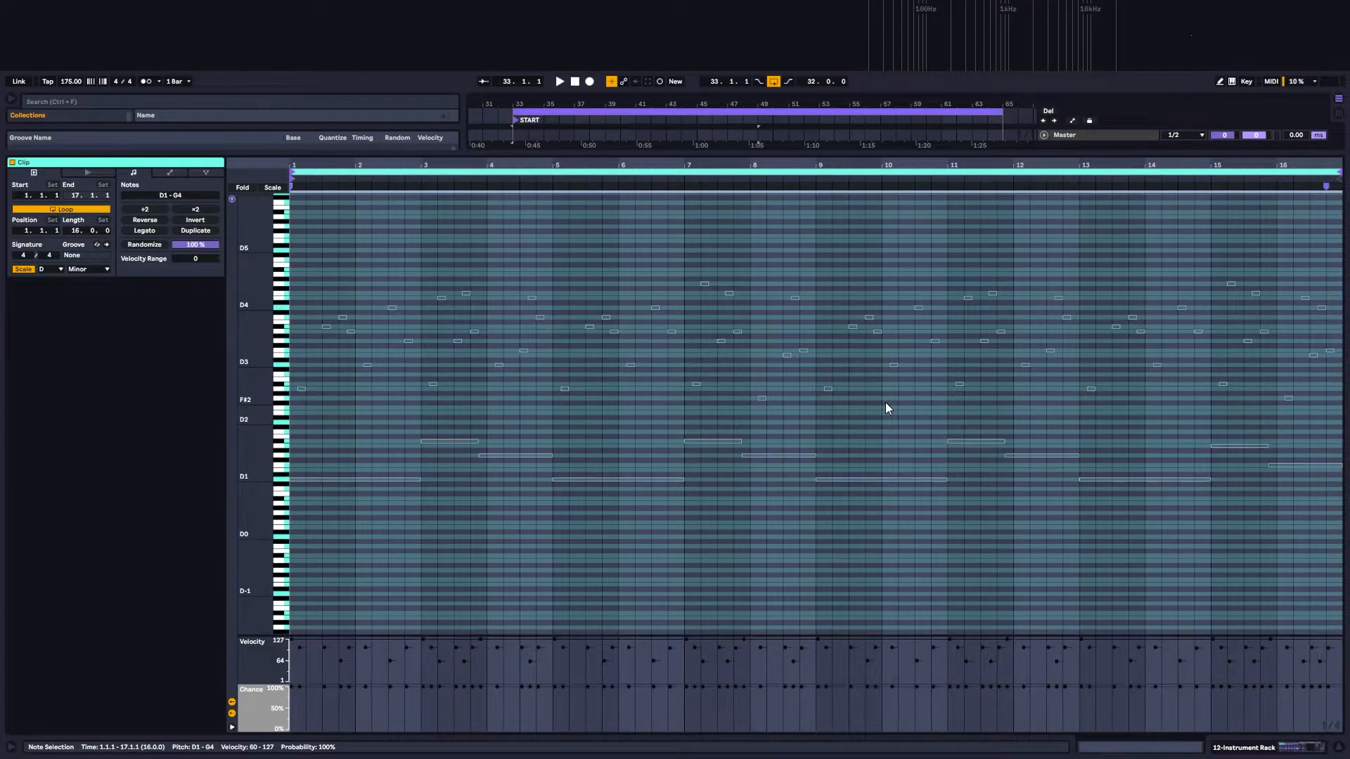
pyautogui.press('0')
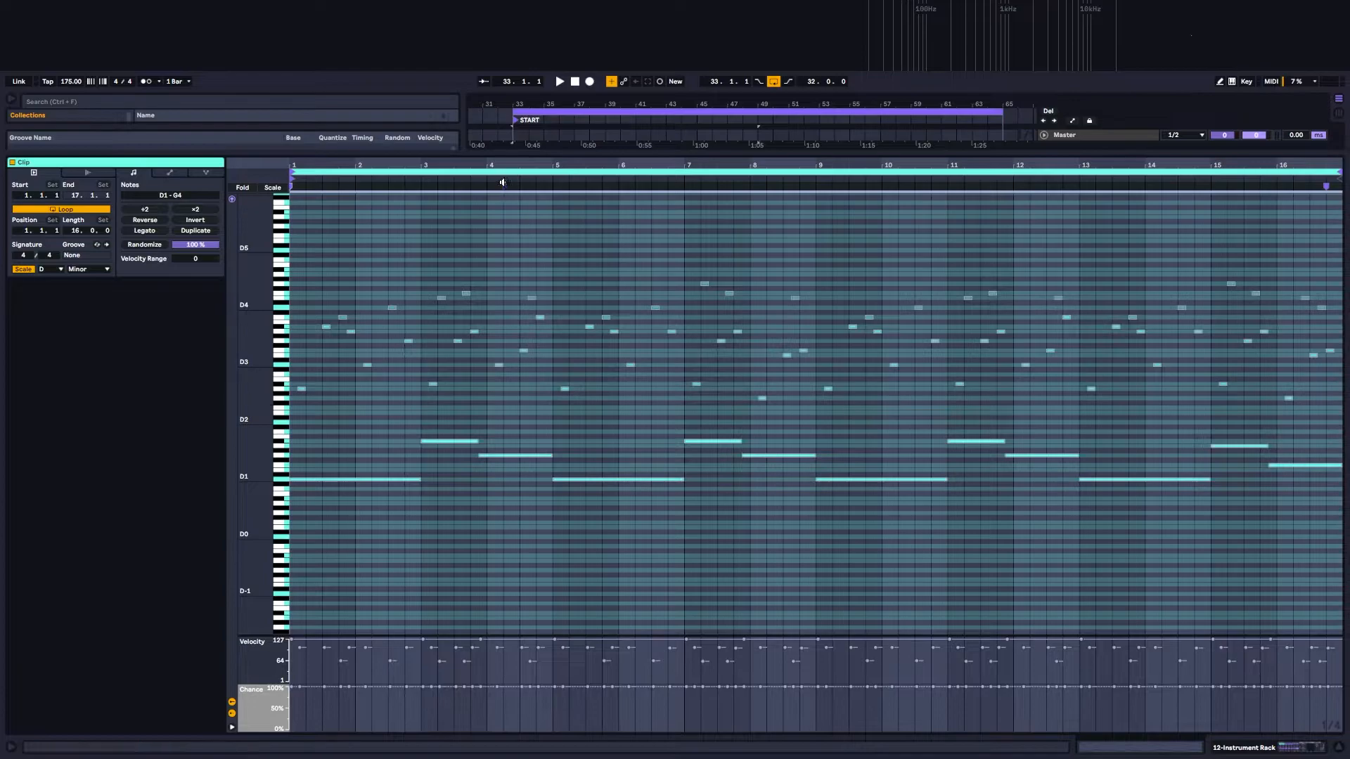
pyautogui.press('space')
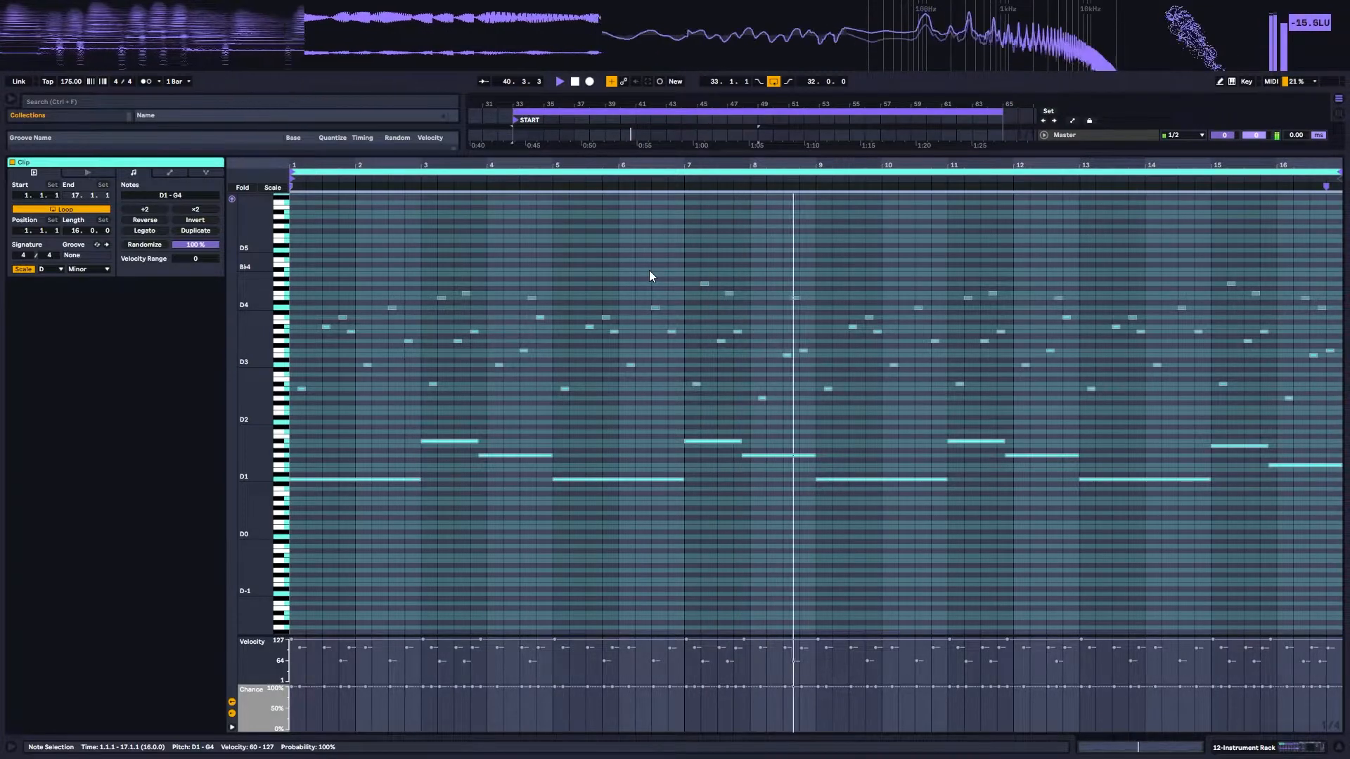
pyautogui.press('space')
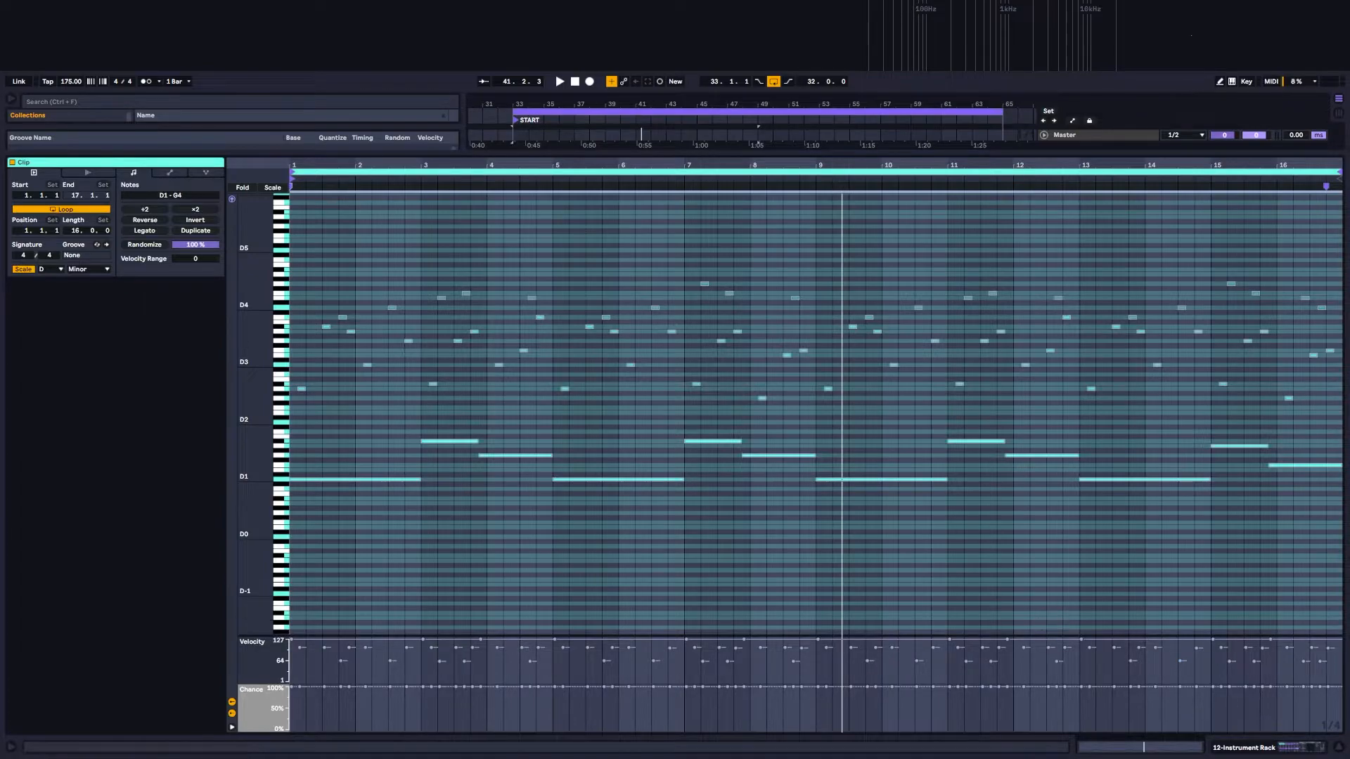
# Step: Return to the rack's device chain, collapse the inner Instrument Rack, and expand and enable Auto Filter
pyautogui.click(1271, 746)
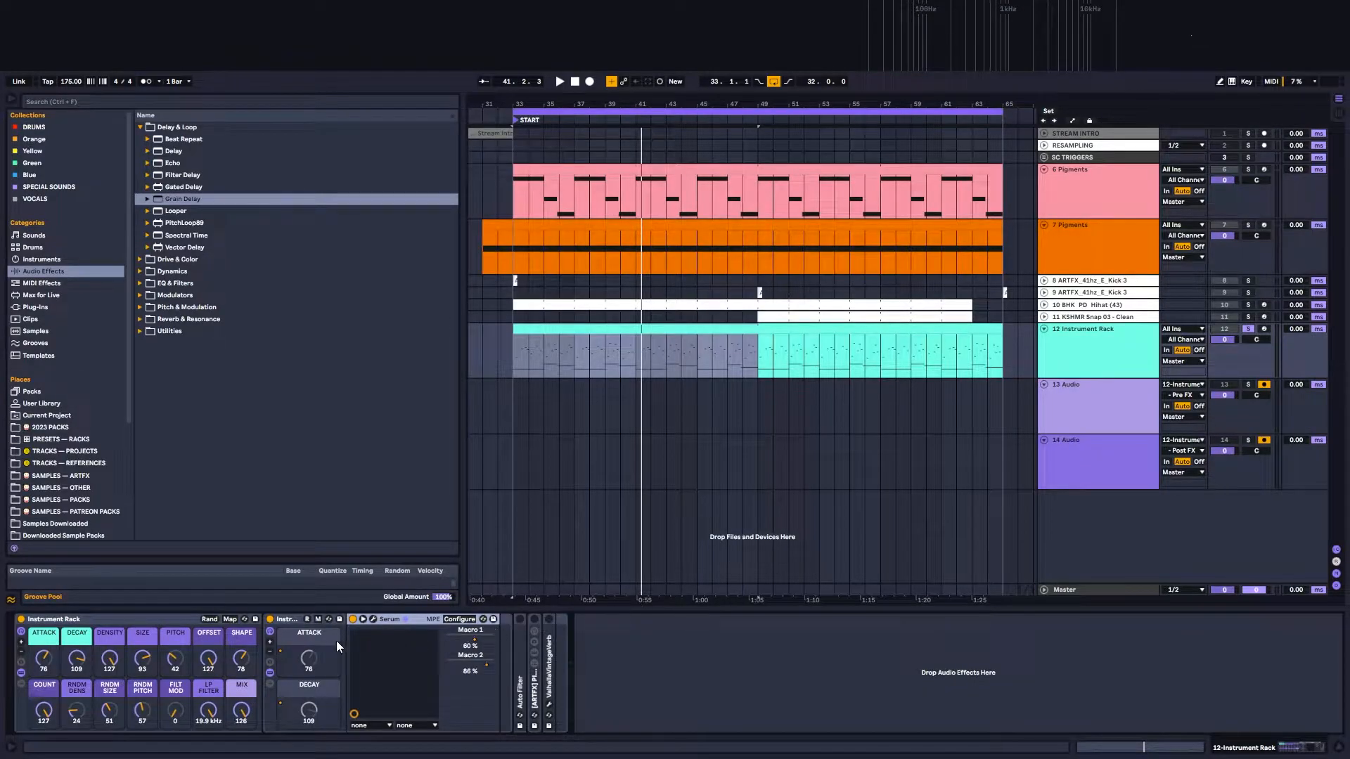
pyautogui.doubleClick(293, 621)
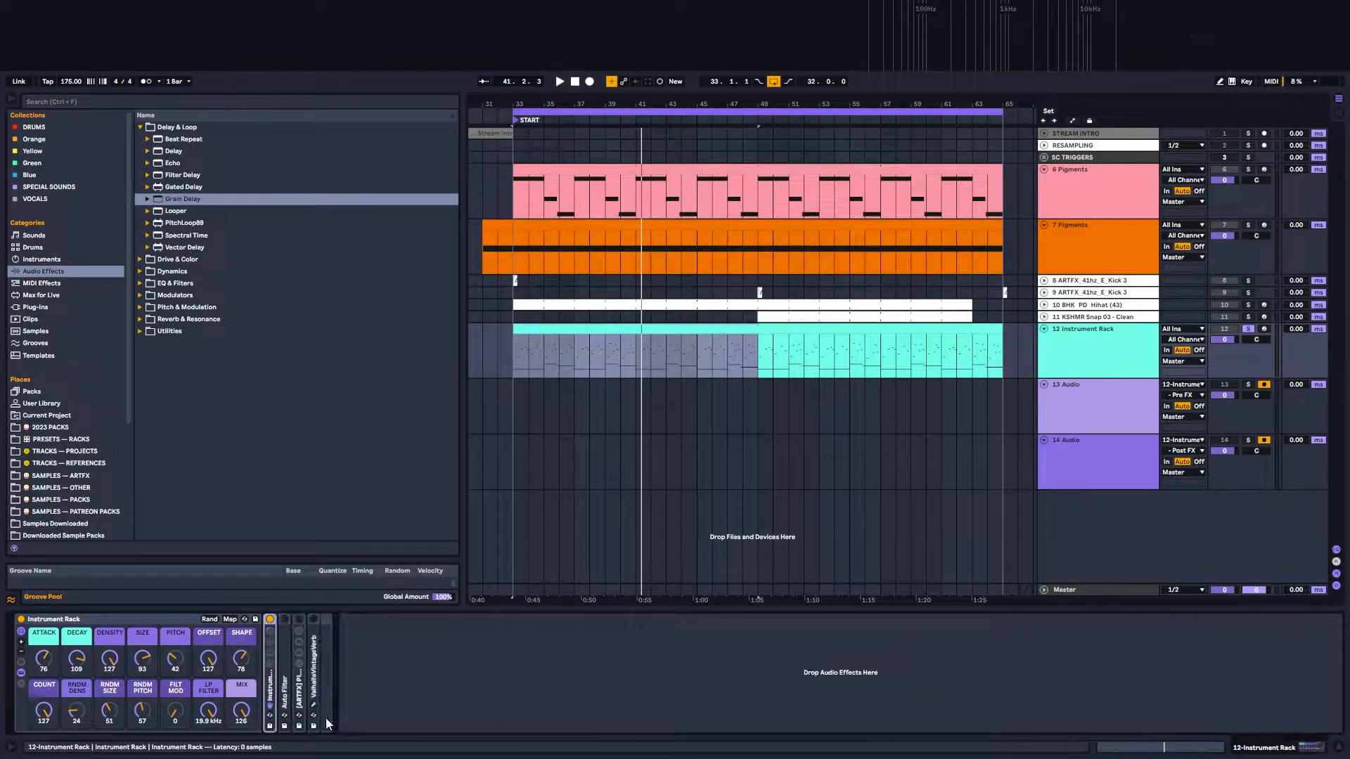
pyautogui.doubleClick(270, 690)
pyautogui.doubleClick(292, 619)
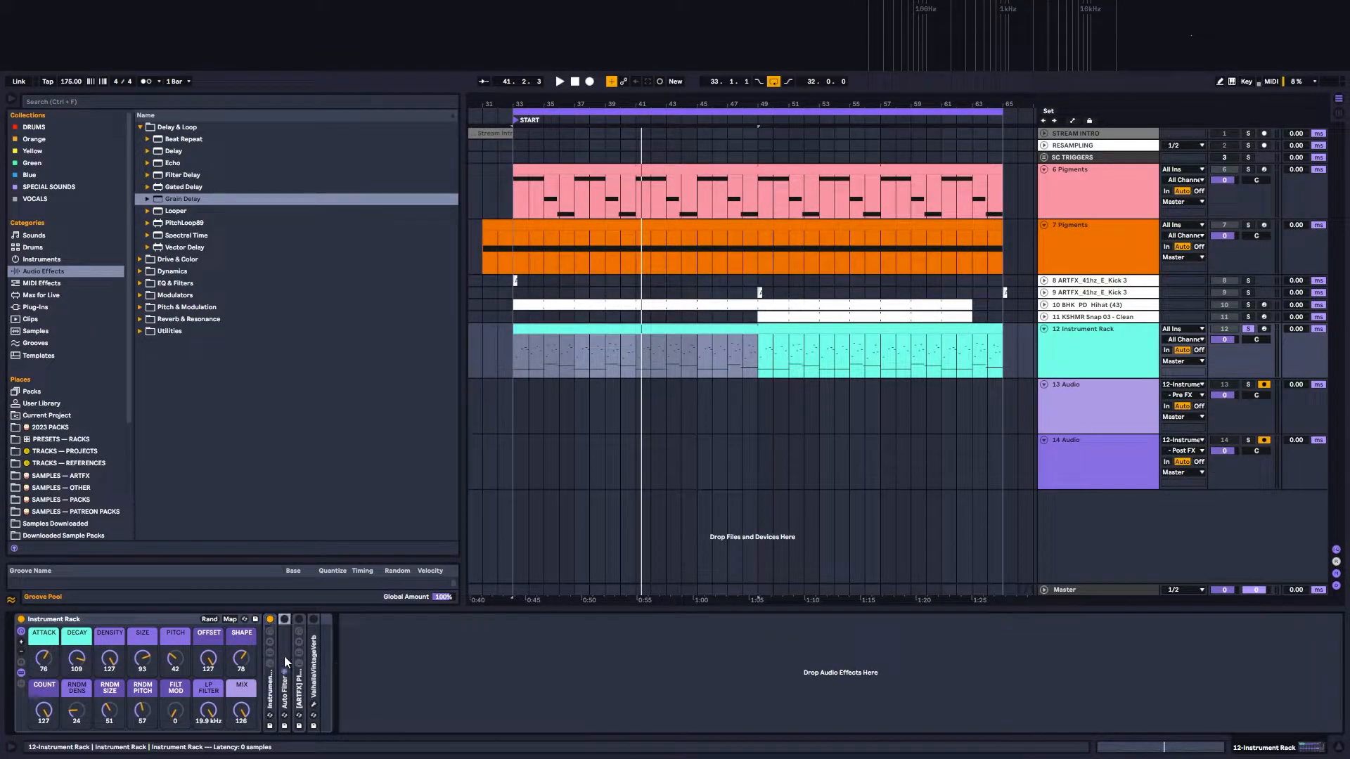
pyautogui.doubleClick(286, 622)
pyautogui.click(284, 619)
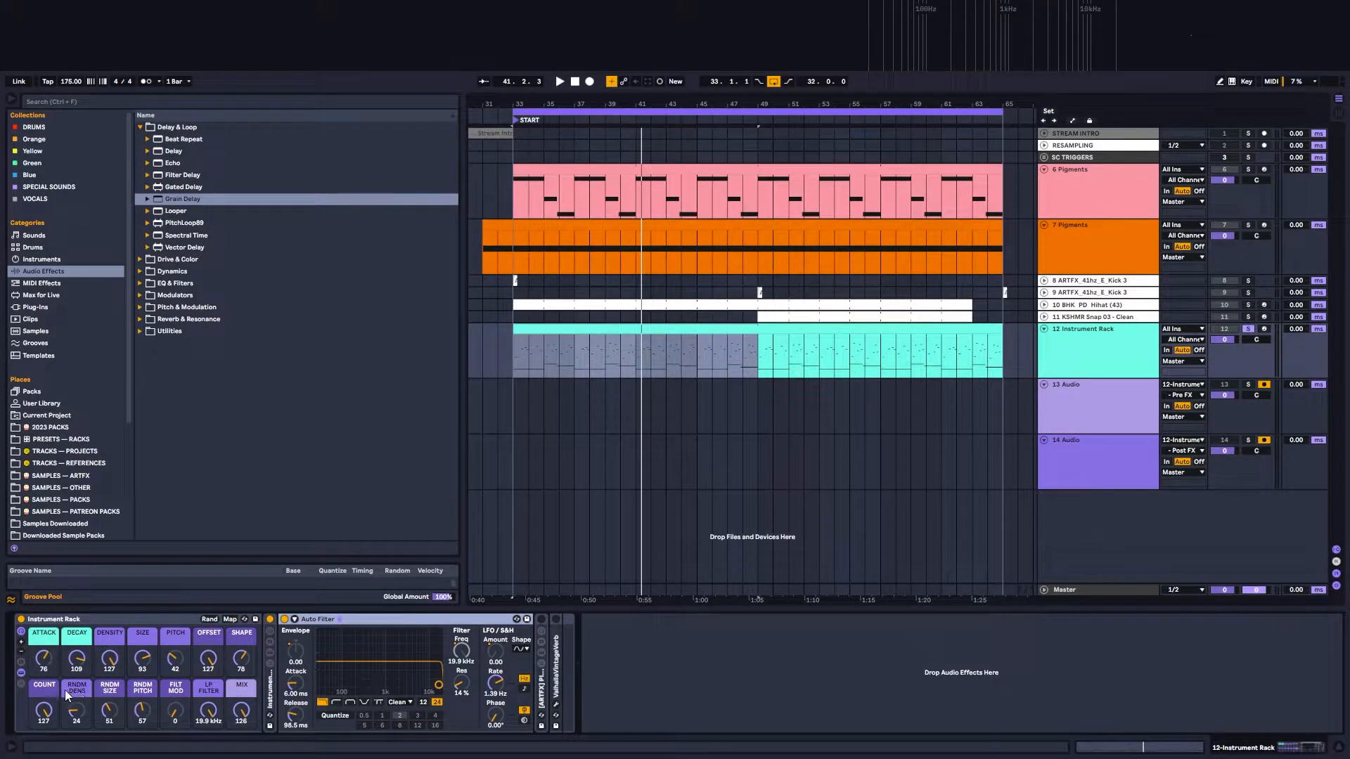
# Step: Recolour the COUNT, OFFSET, SHAPE and RNDM DENS macros purple to match the other grain macros
pyautogui.rightClick(41, 690)
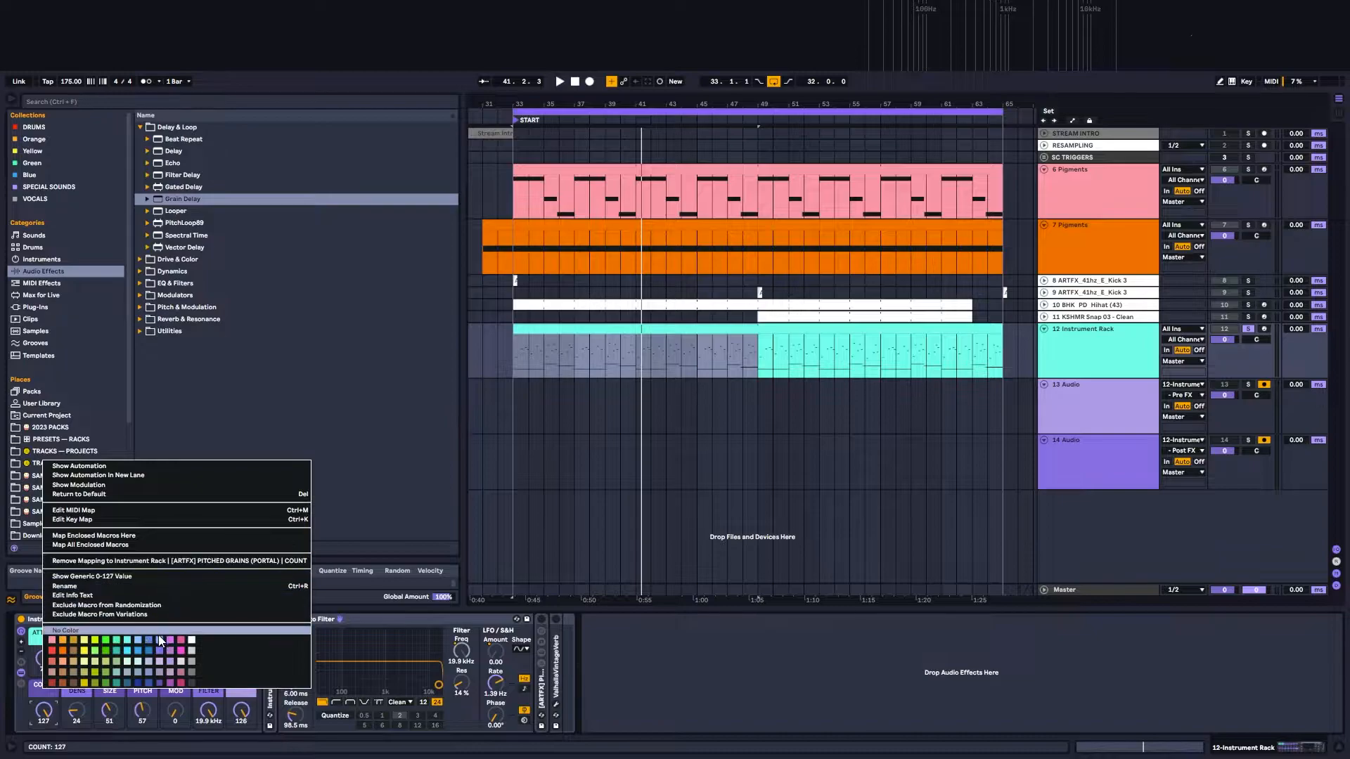
pyautogui.click(168, 664)
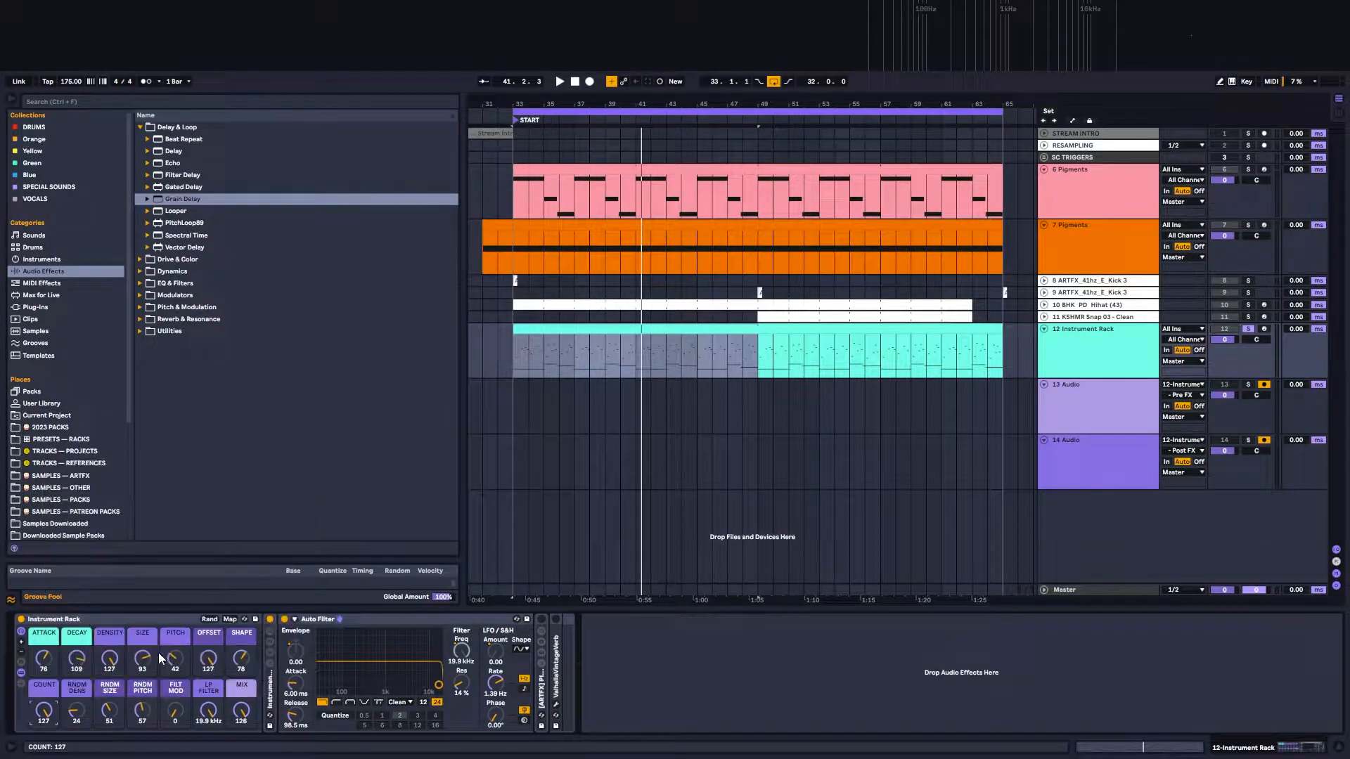
pyautogui.rightClick(204, 642)
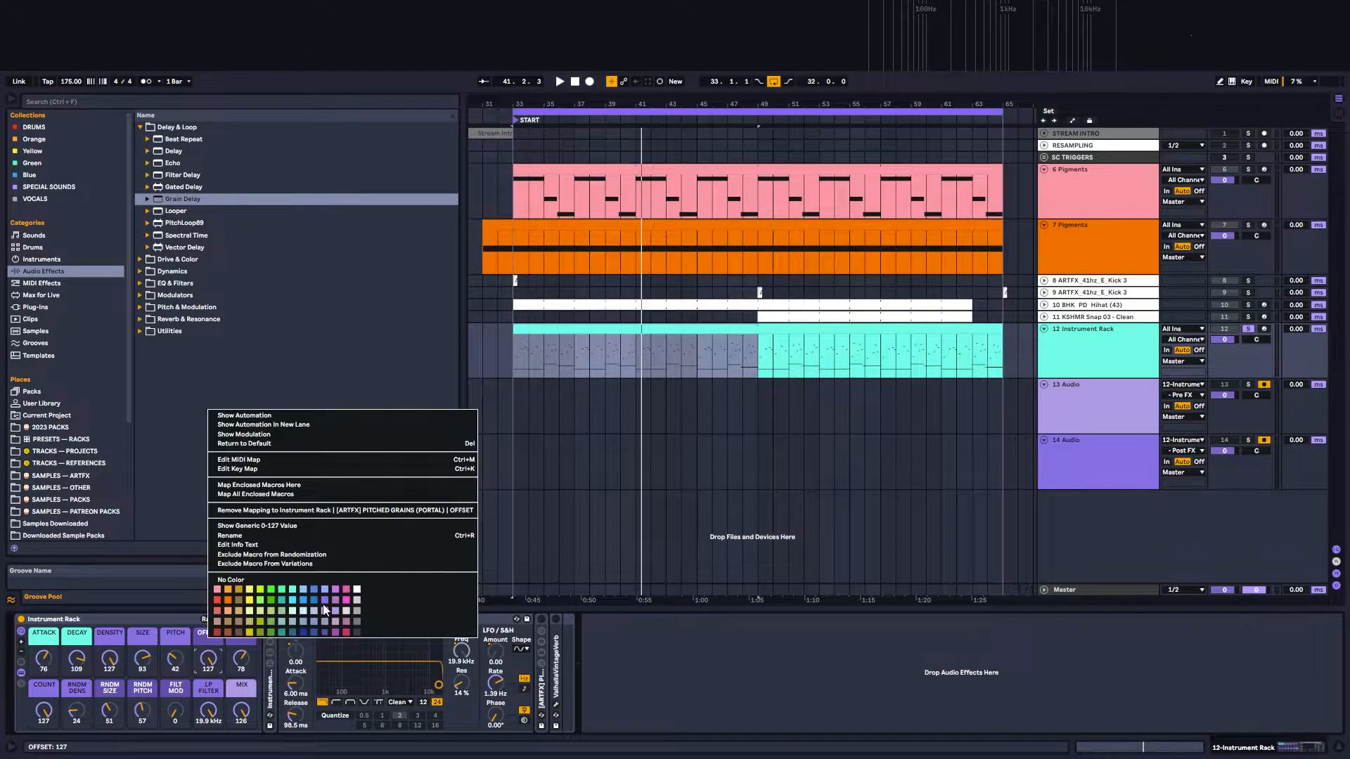
pyautogui.click(266, 642)
pyautogui.rightClick(242, 632)
pyautogui.click(369, 597)
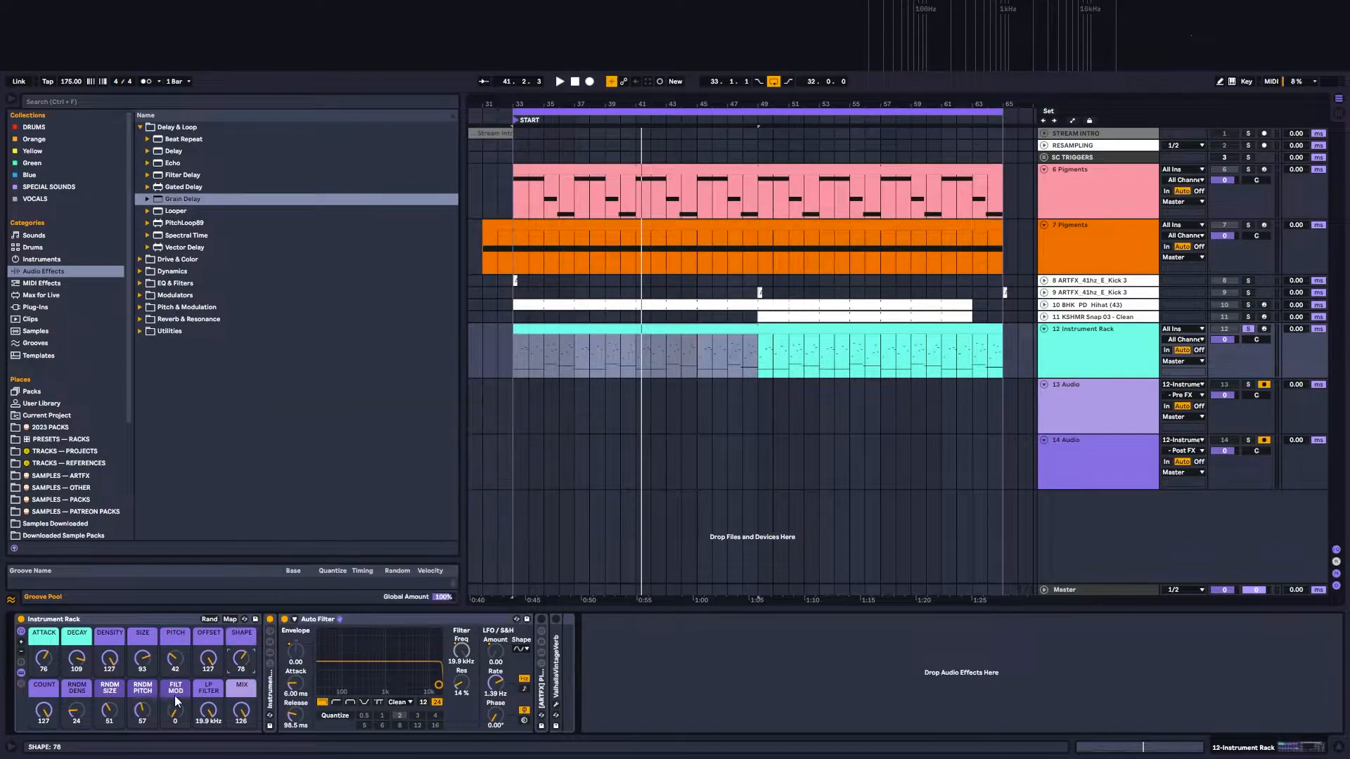
pyautogui.rightClick(77, 687)
pyautogui.click(197, 681)
# Step: Recolour the FILT MOD and LP FILTER macros turquoise to match ATTACK and DECAY
pyautogui.rightClick(177, 689)
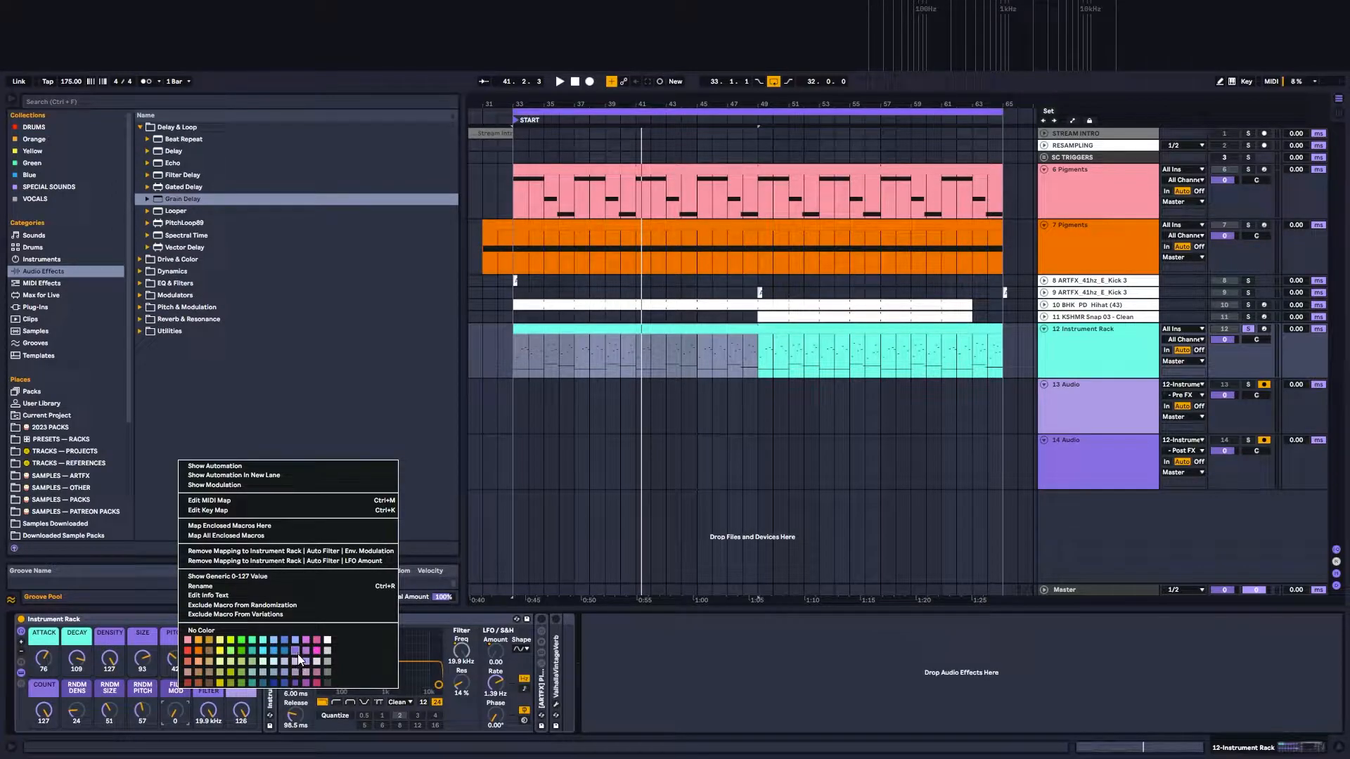
pyautogui.click(260, 640)
pyautogui.rightClick(210, 689)
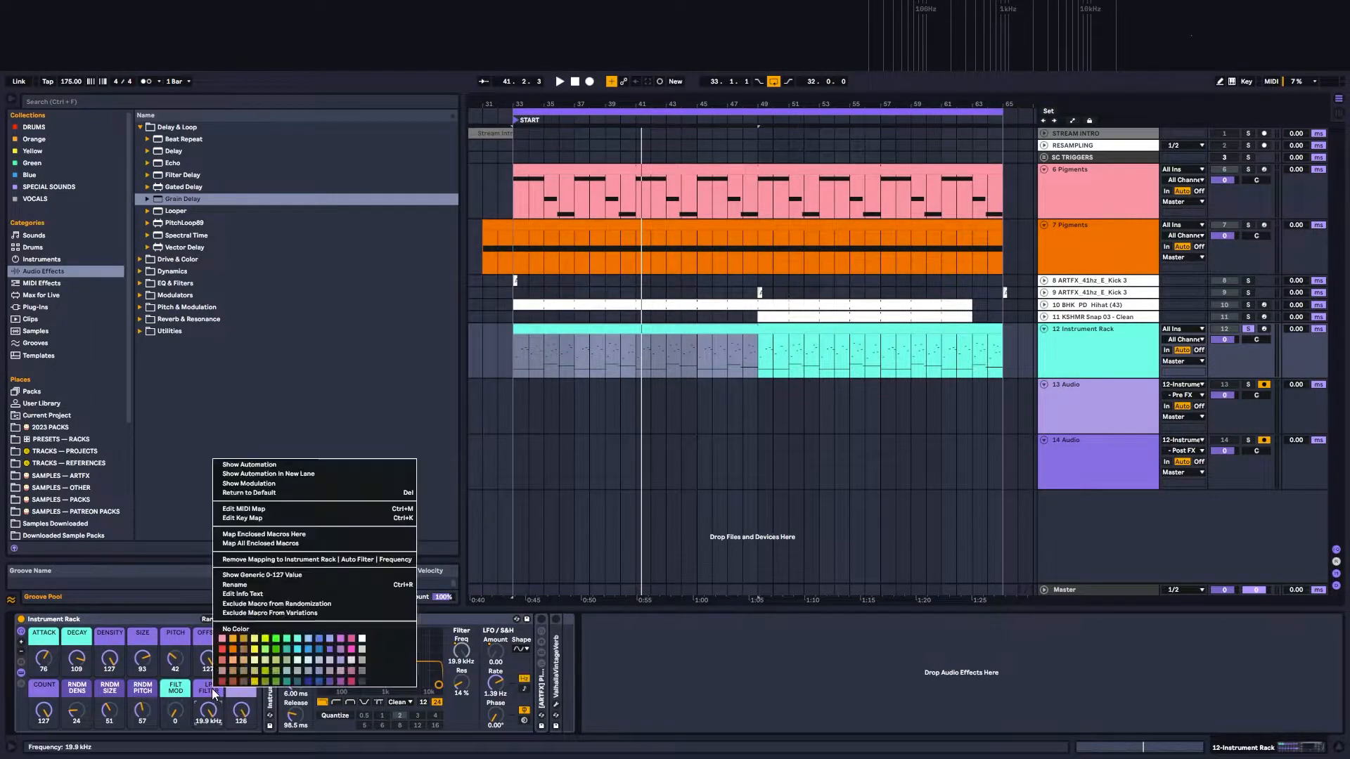
pyautogui.click(293, 640)
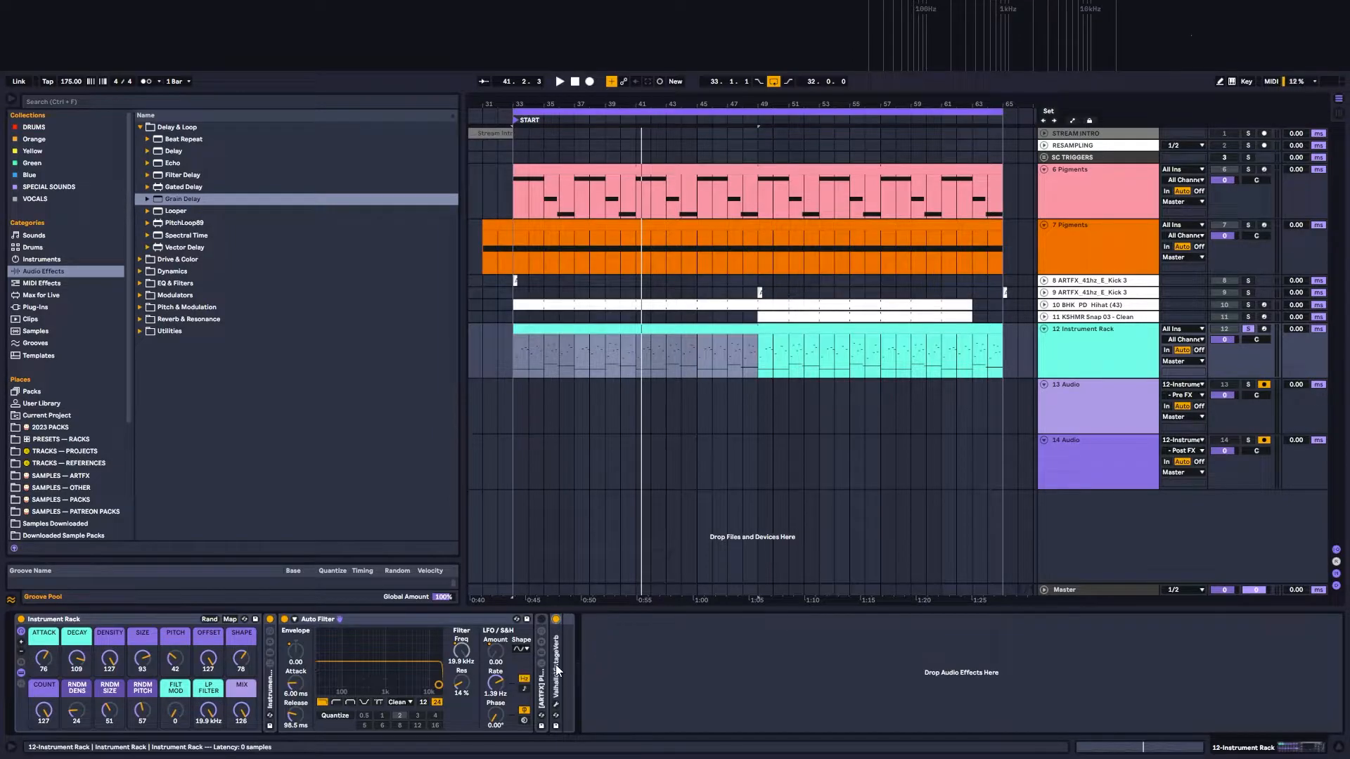
# Step: Enable ValhallaVintageVerb, review its settings window, close it, and play the bass with the reverb
pyautogui.click(558, 619)
pyautogui.click(576, 620)
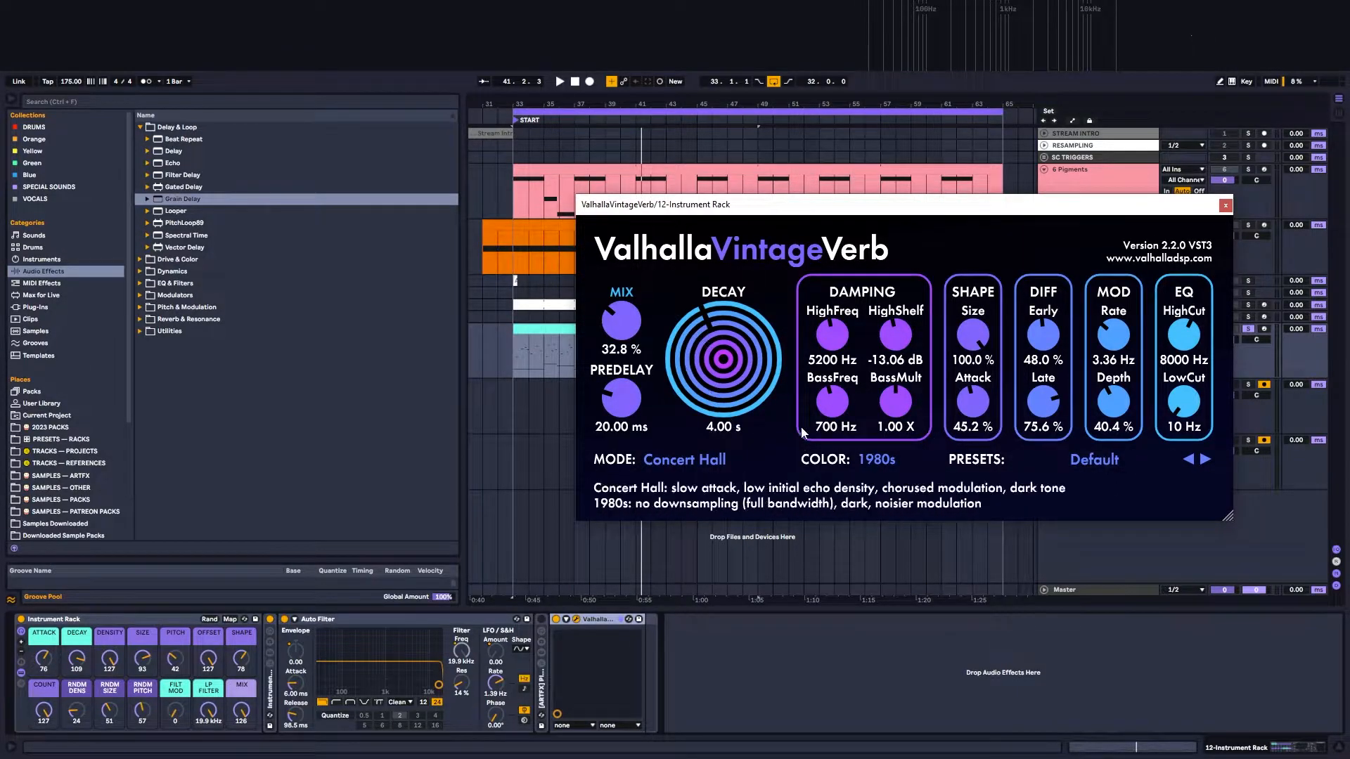
pyautogui.click(1225, 205)
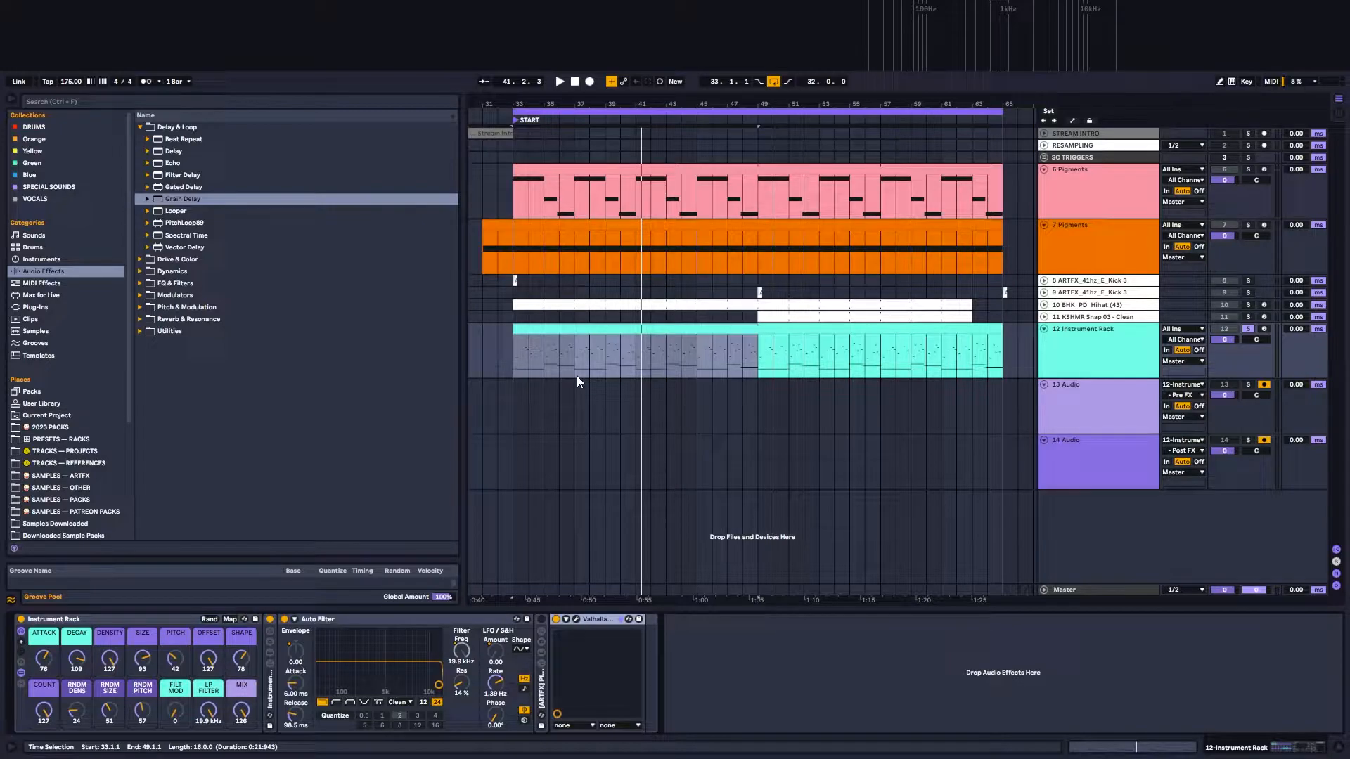
pyautogui.press('space')
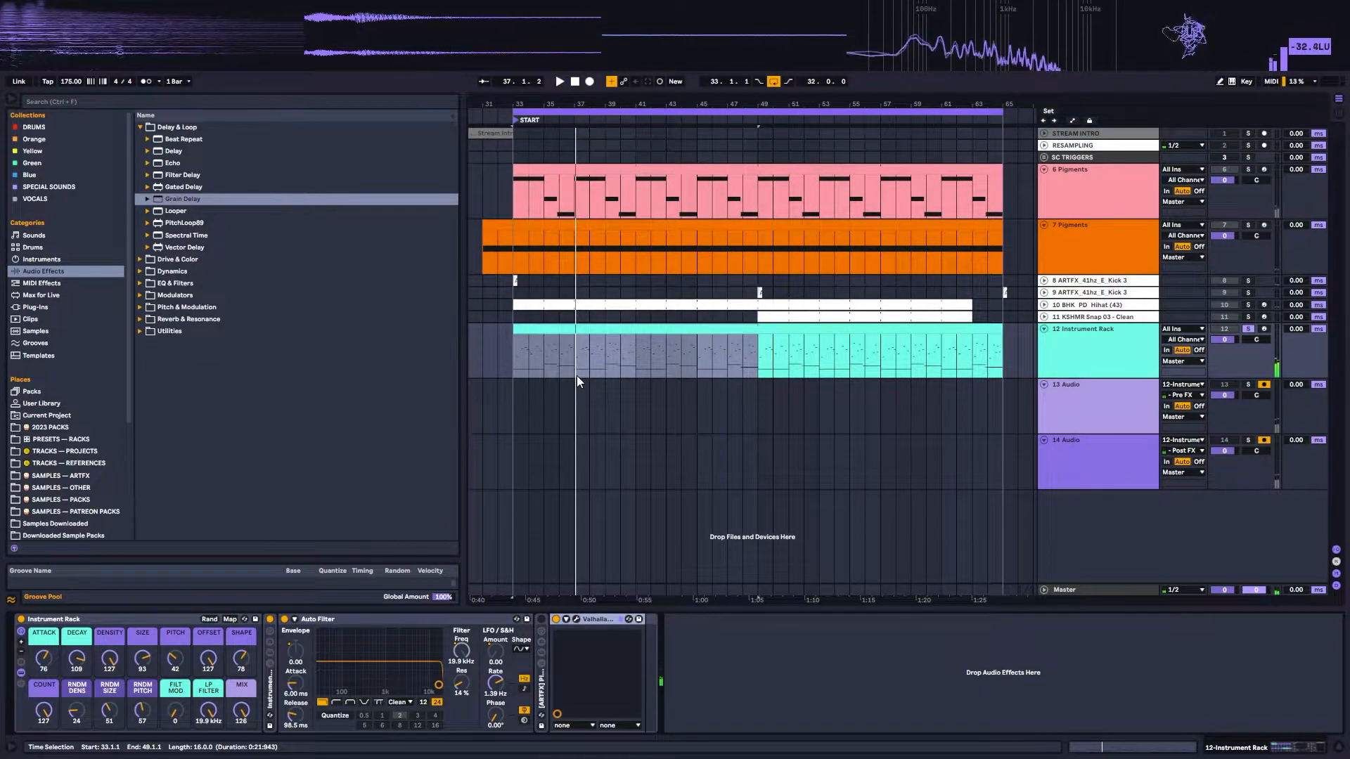
# Step: Try the ATTACK macro at 11 and DECAY at 49 during playback, and settle on 72 and 103
pyautogui.click(96, 625)
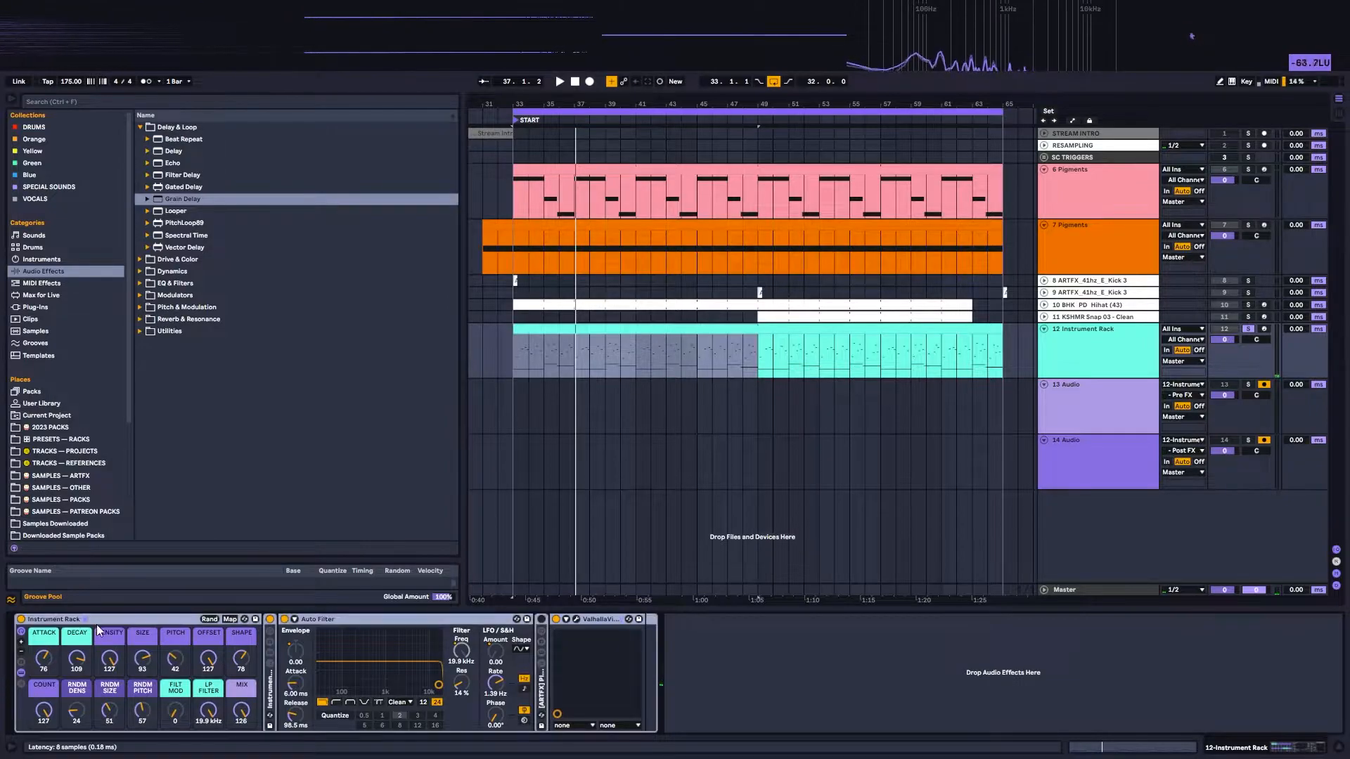
pyautogui.click(45, 661)
pyautogui.moveTo(45, 661); pyautogui.dragTo(78, 710)
pyautogui.press('space')
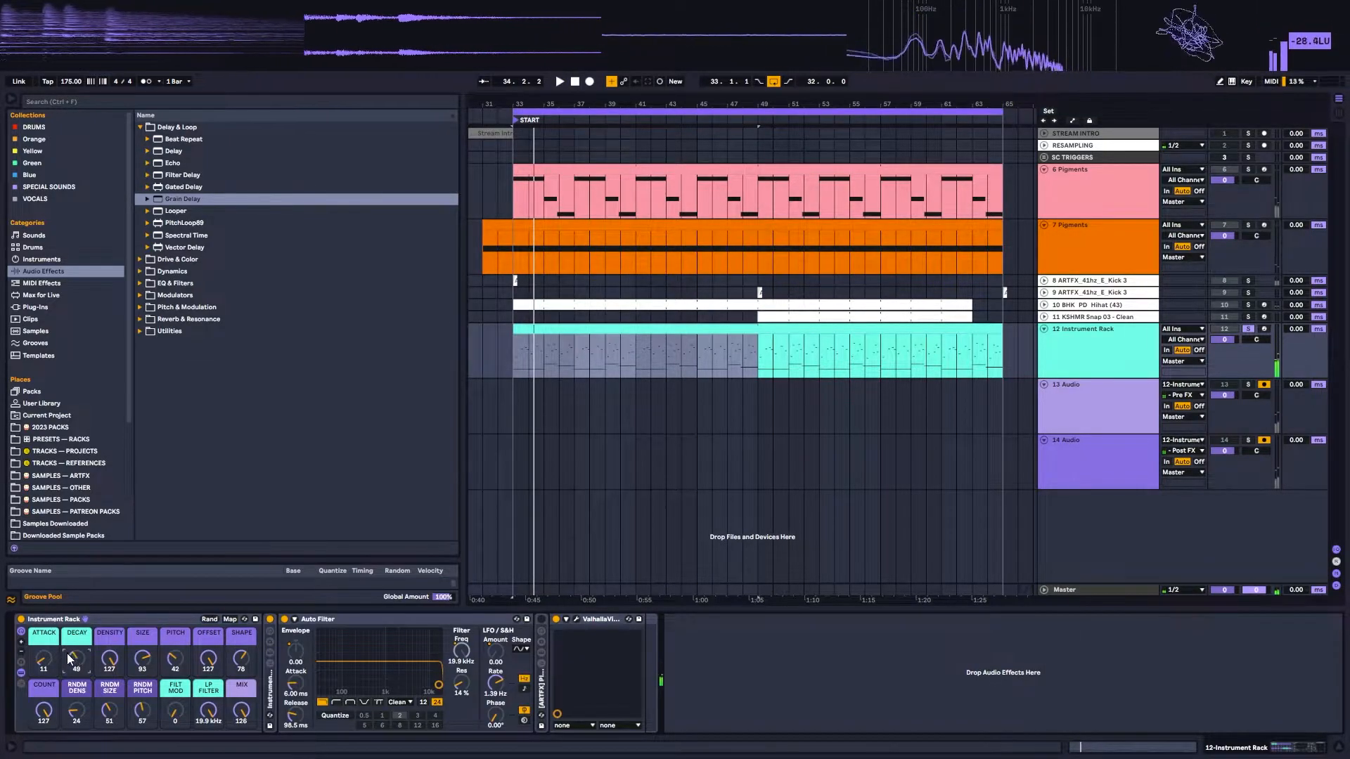
pyautogui.moveTo(43, 659); pyautogui.dragTo(76, 632)
# Step: Expand the PITCHED GRAINS rack, open Portal, and examine its grain controls, effects and master sections
pyautogui.doubleClick(540, 689)
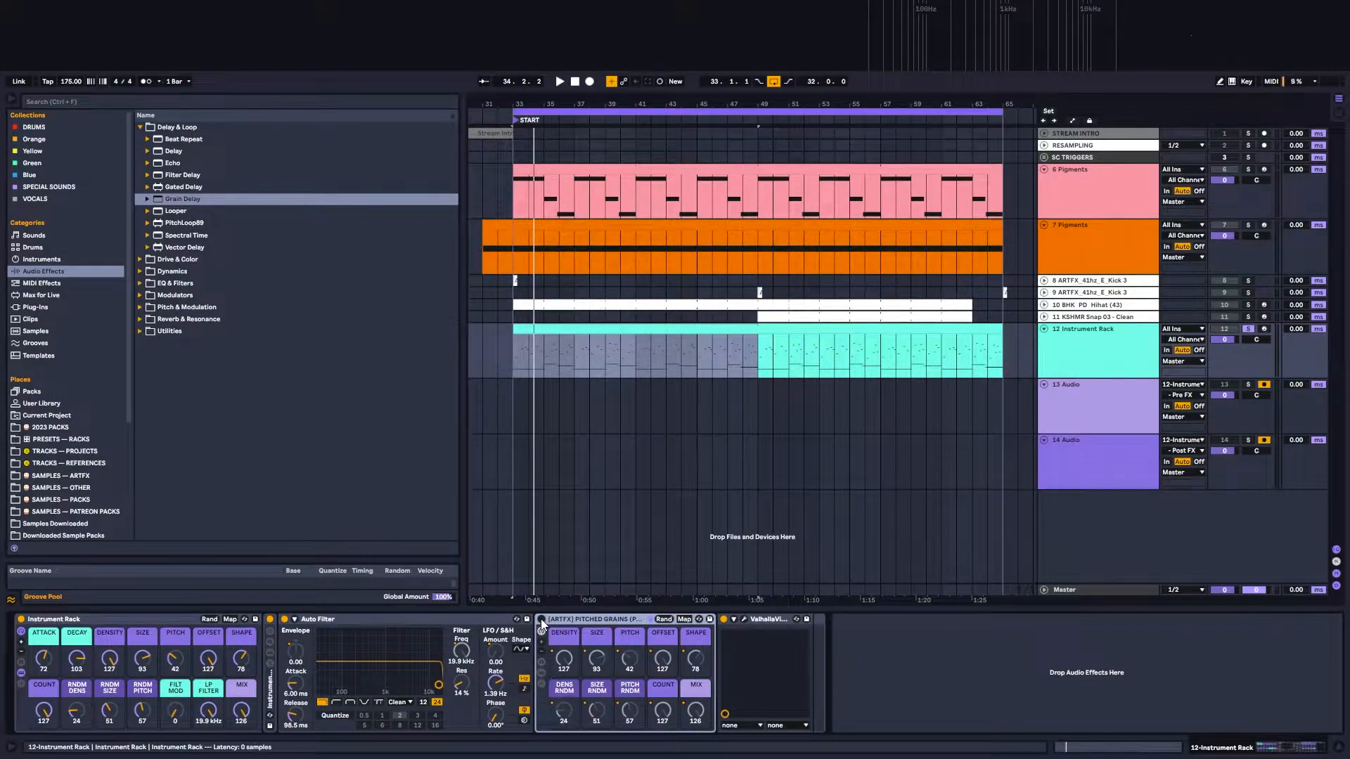
pyautogui.click(744, 619)
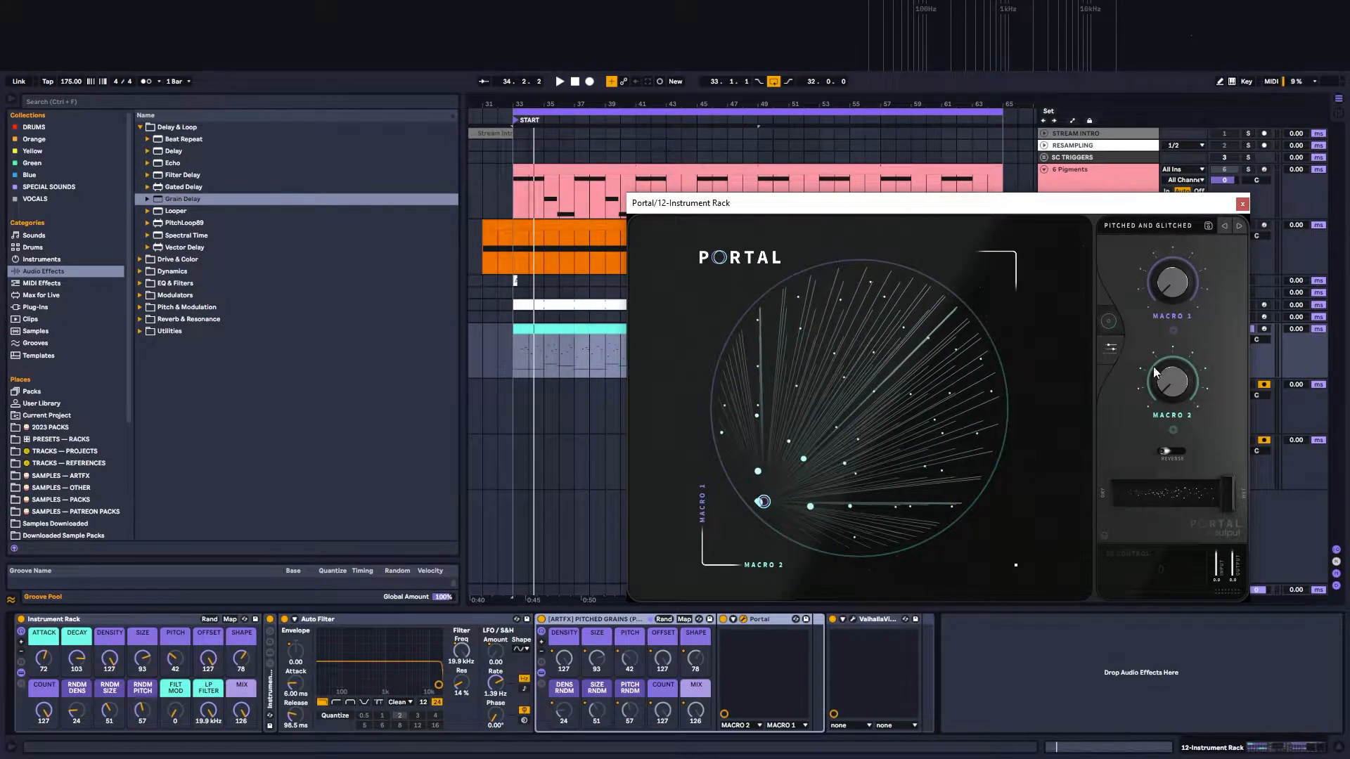
pyautogui.click(1111, 347)
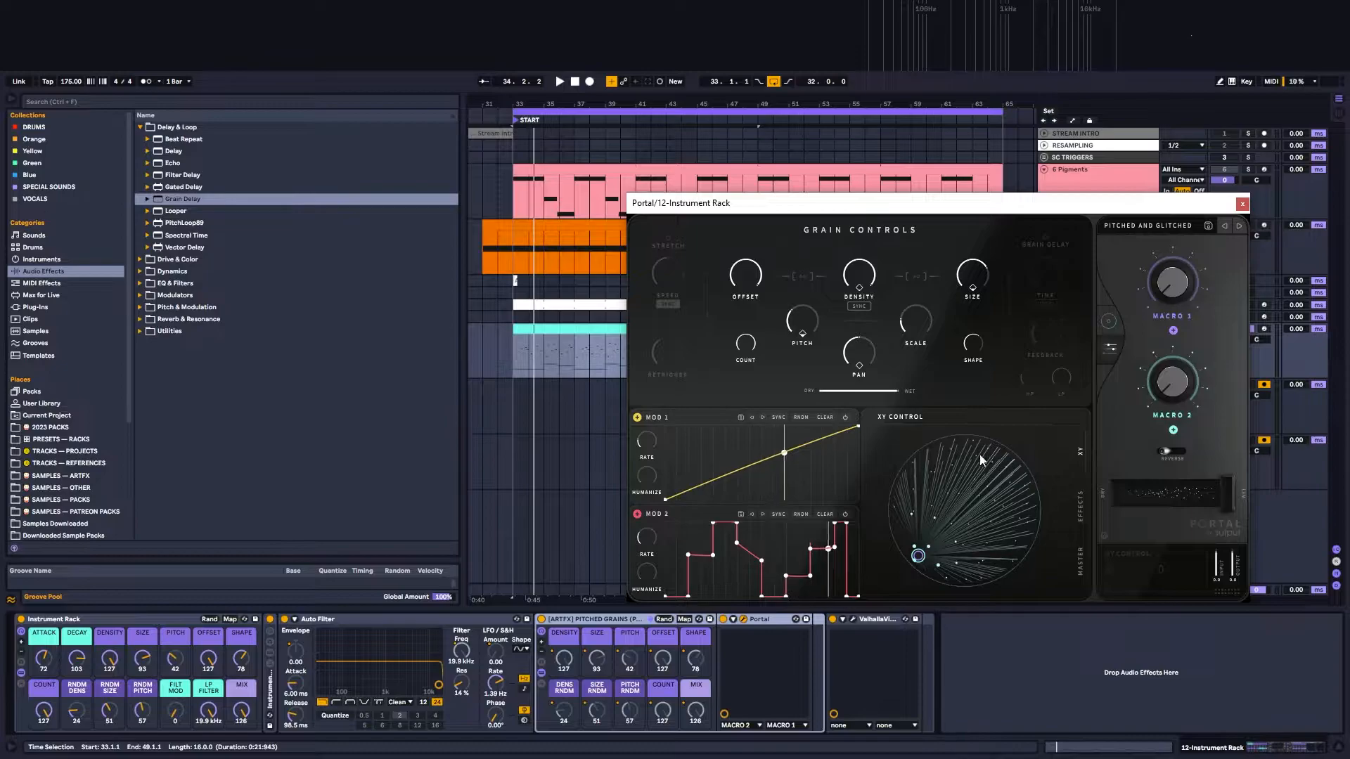
pyautogui.click(1082, 512)
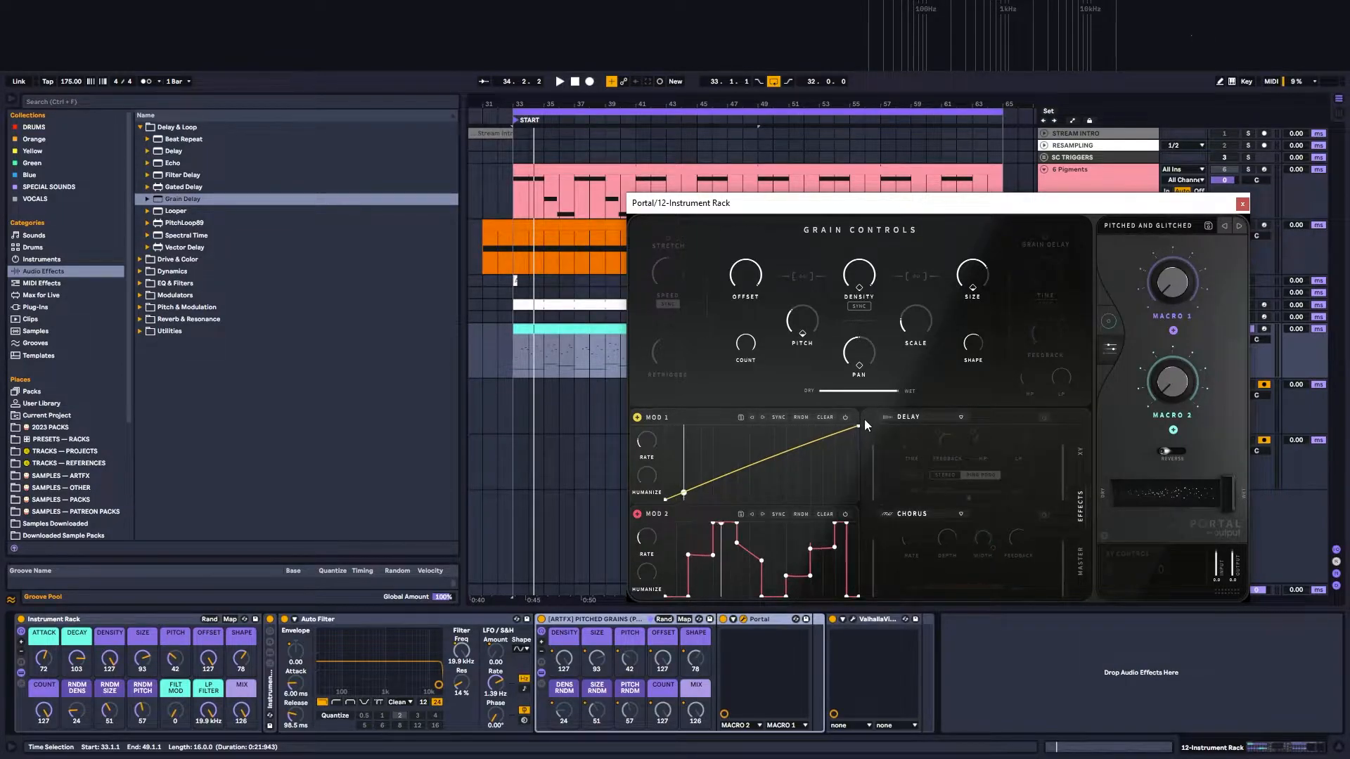
pyautogui.click(1080, 563)
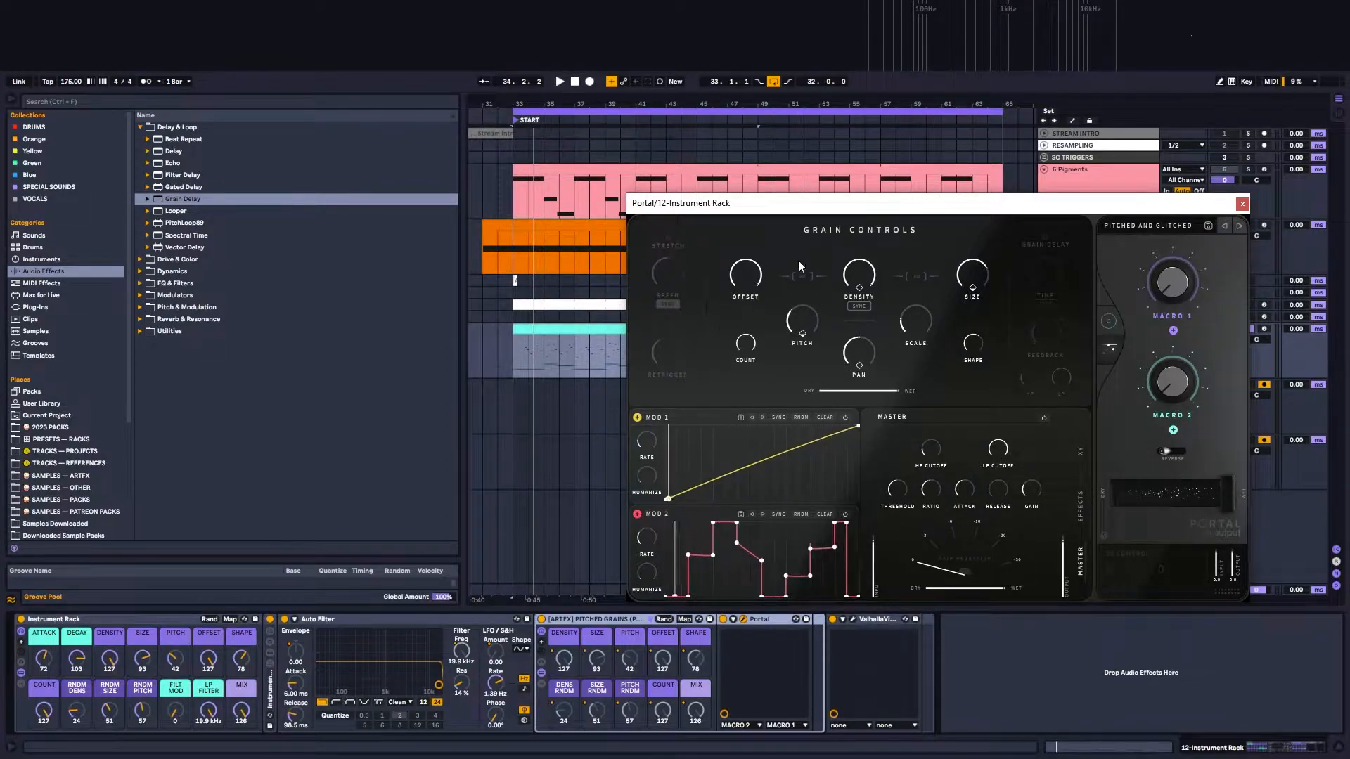
# Step: Play the bass through the PITCHED GRAINS rack with Portal open, and toggle the rack's activation
pyautogui.moveTo(848, 287)
pyautogui.moveTo(934, 337)
pyautogui.click(588, 618)
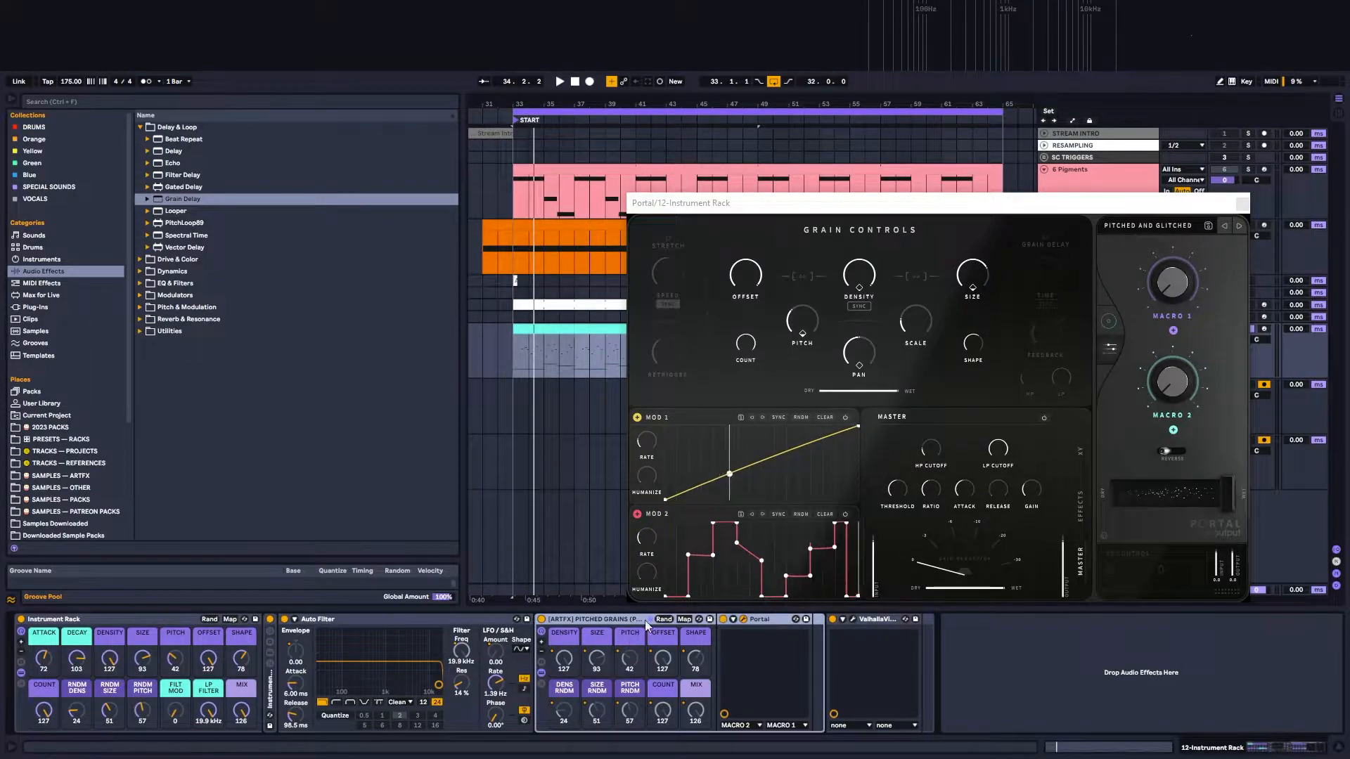
pyautogui.moveTo(879, 360)
pyautogui.press('space')
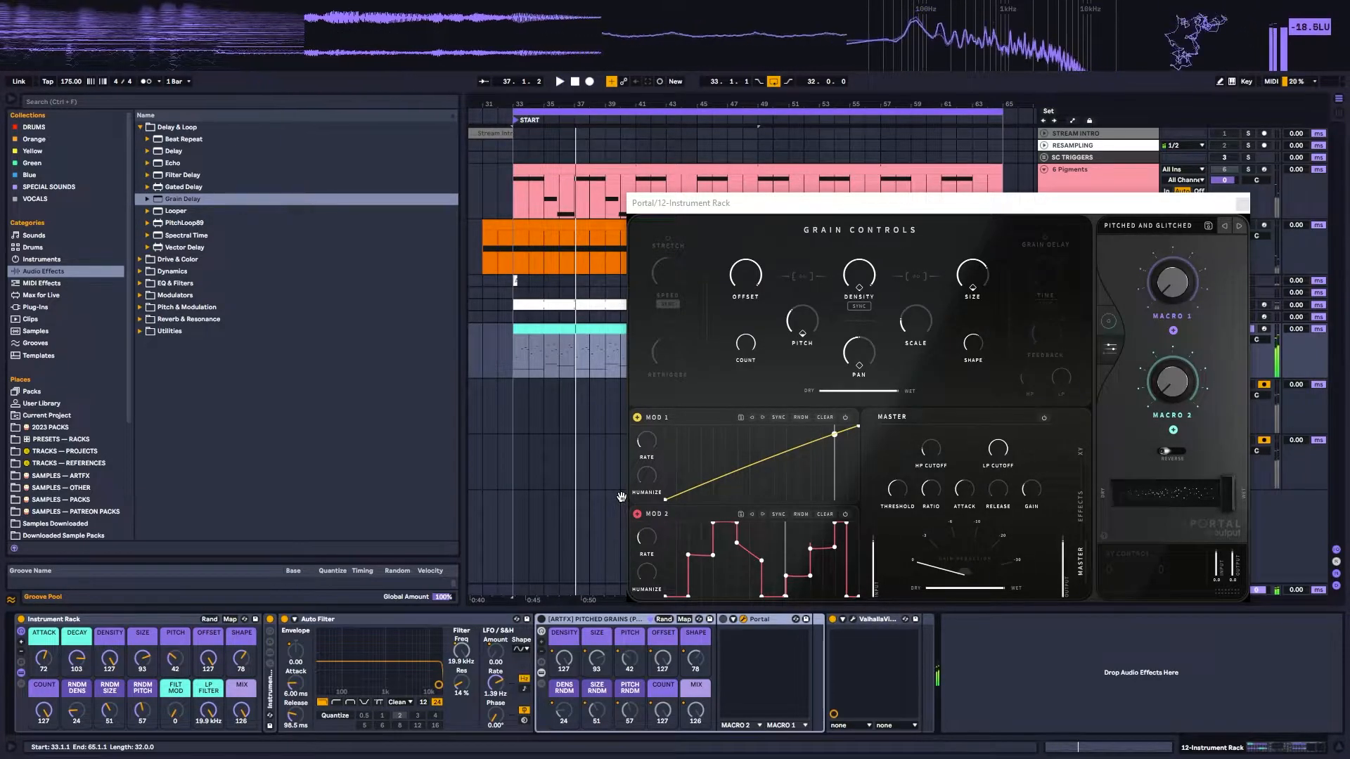
pyautogui.click(540, 620)
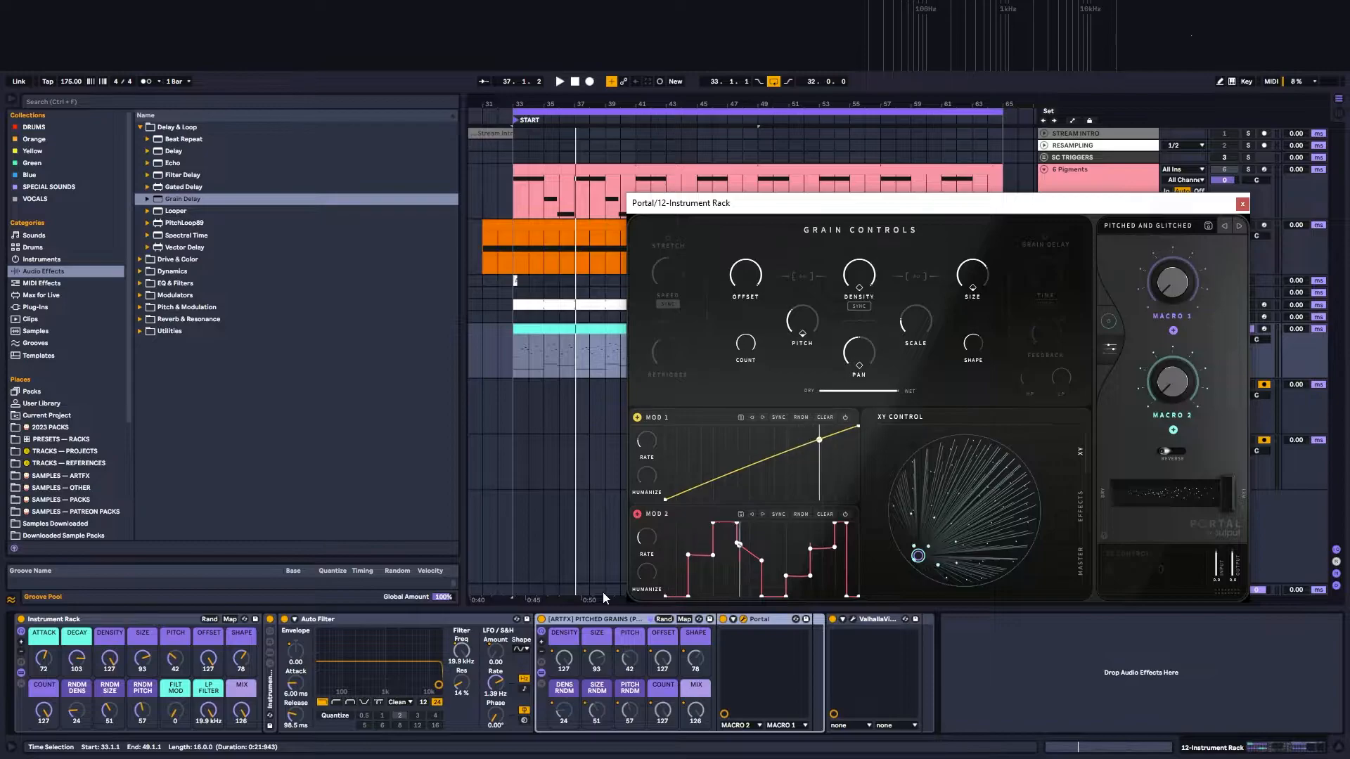
# Step: Expose Portal's Pan Random as a configured device parameter and return it to 0%
pyautogui.press('space')
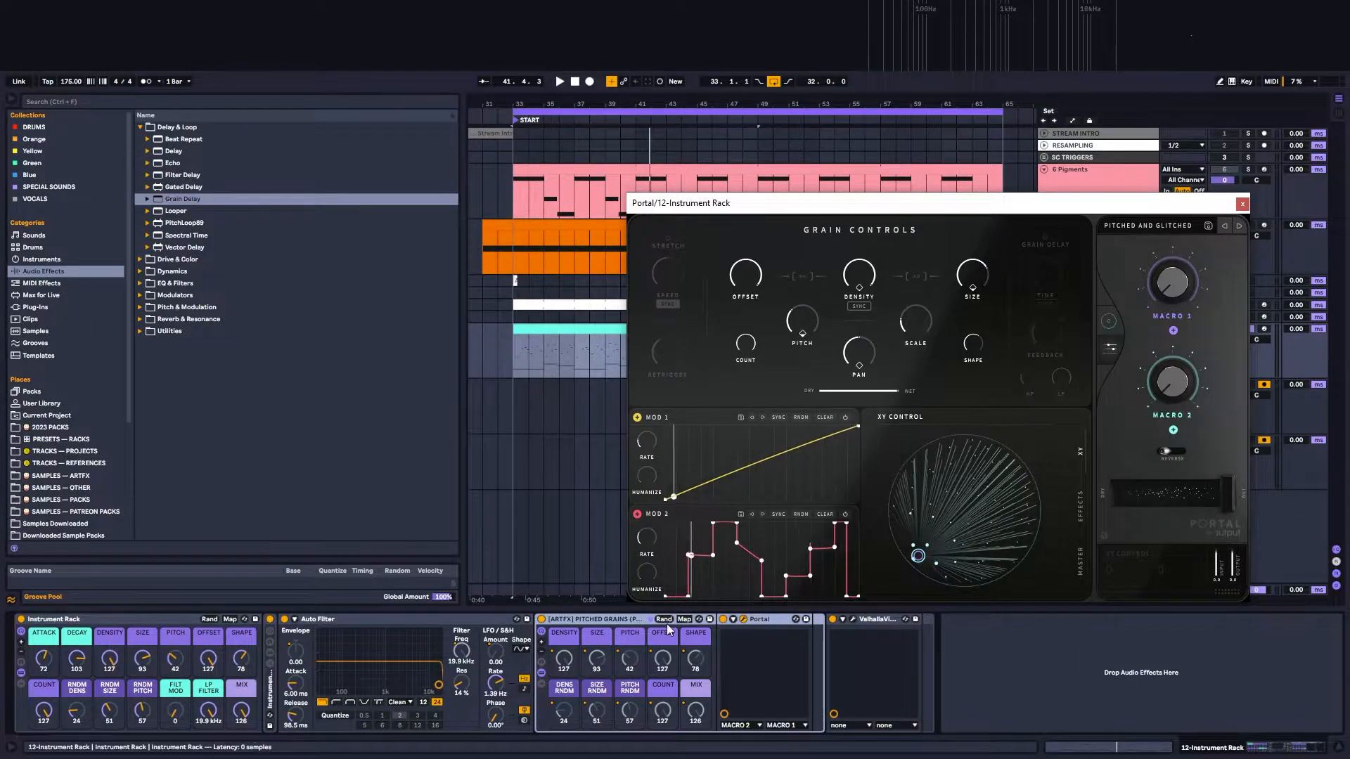
pyautogui.click(733, 620)
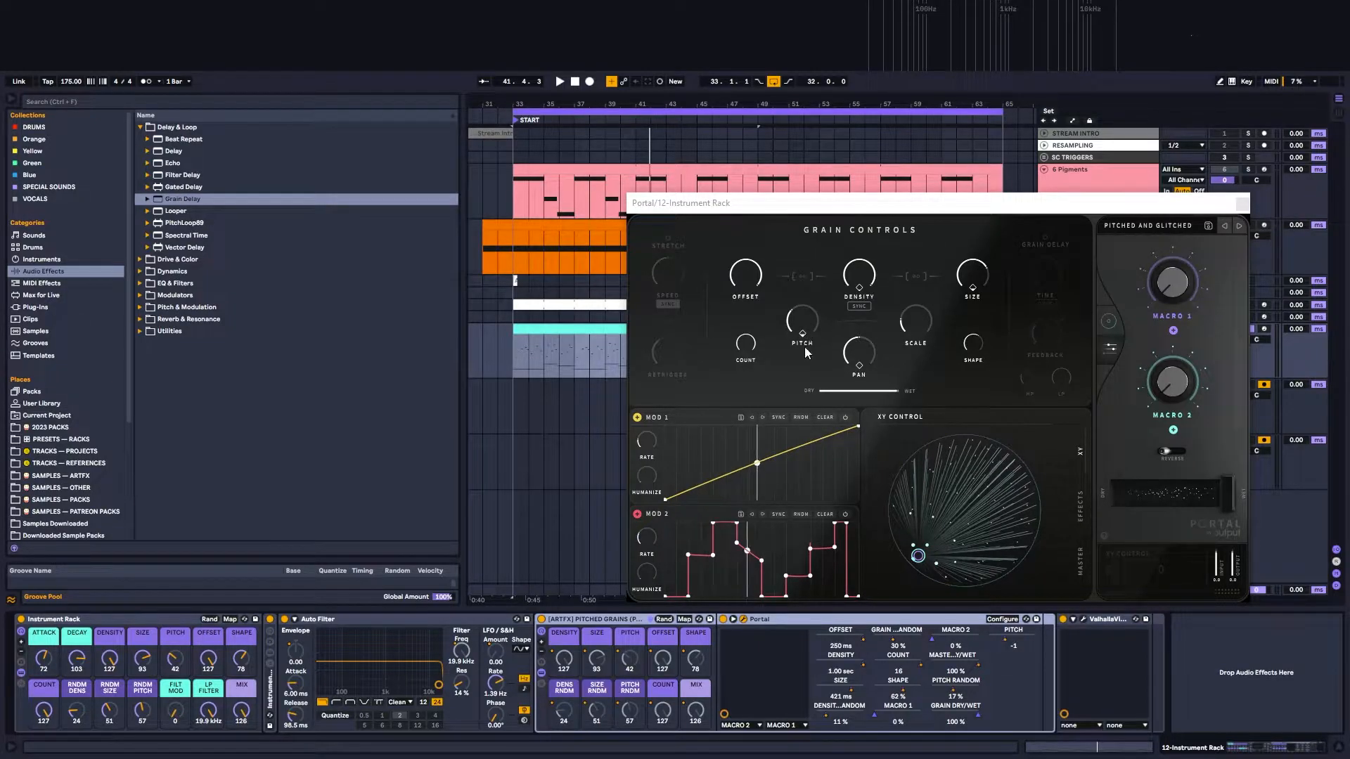
pyautogui.click(1001, 619)
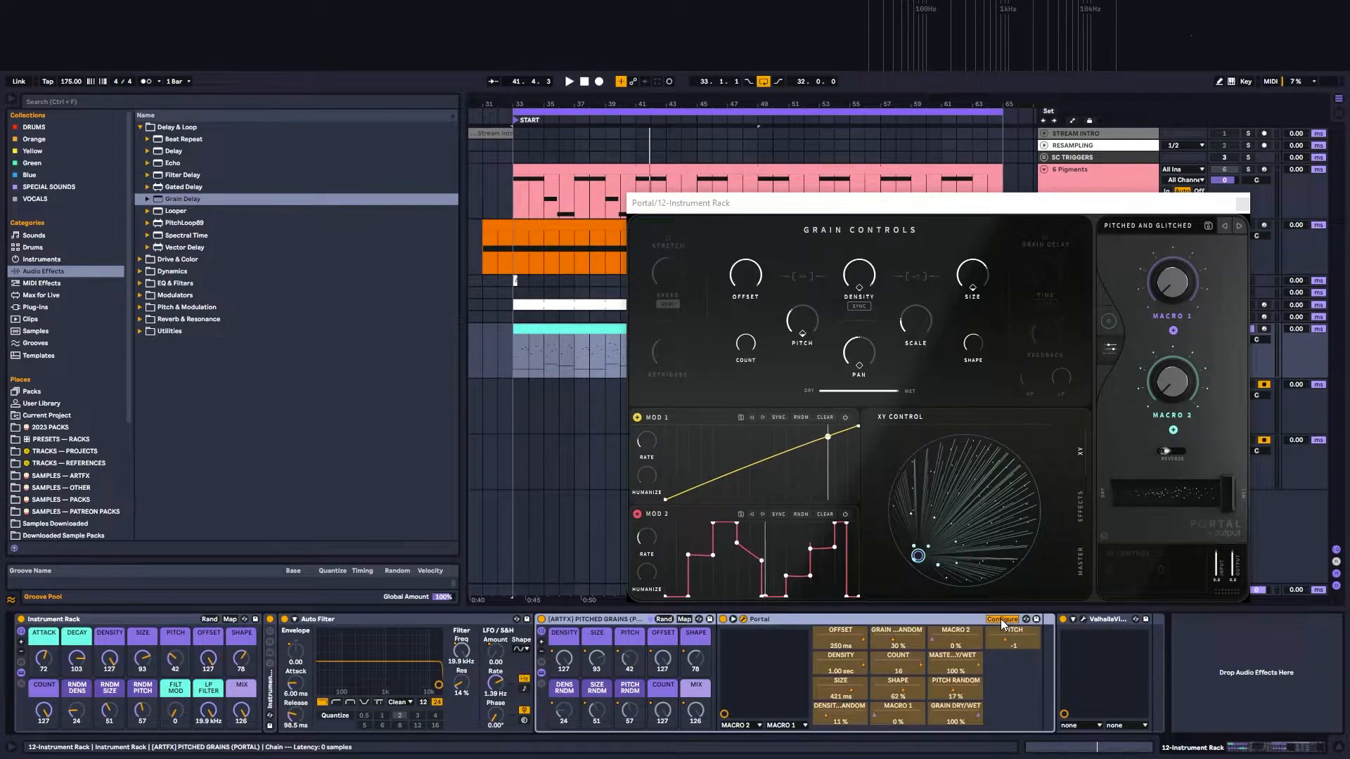
pyautogui.click(860, 367)
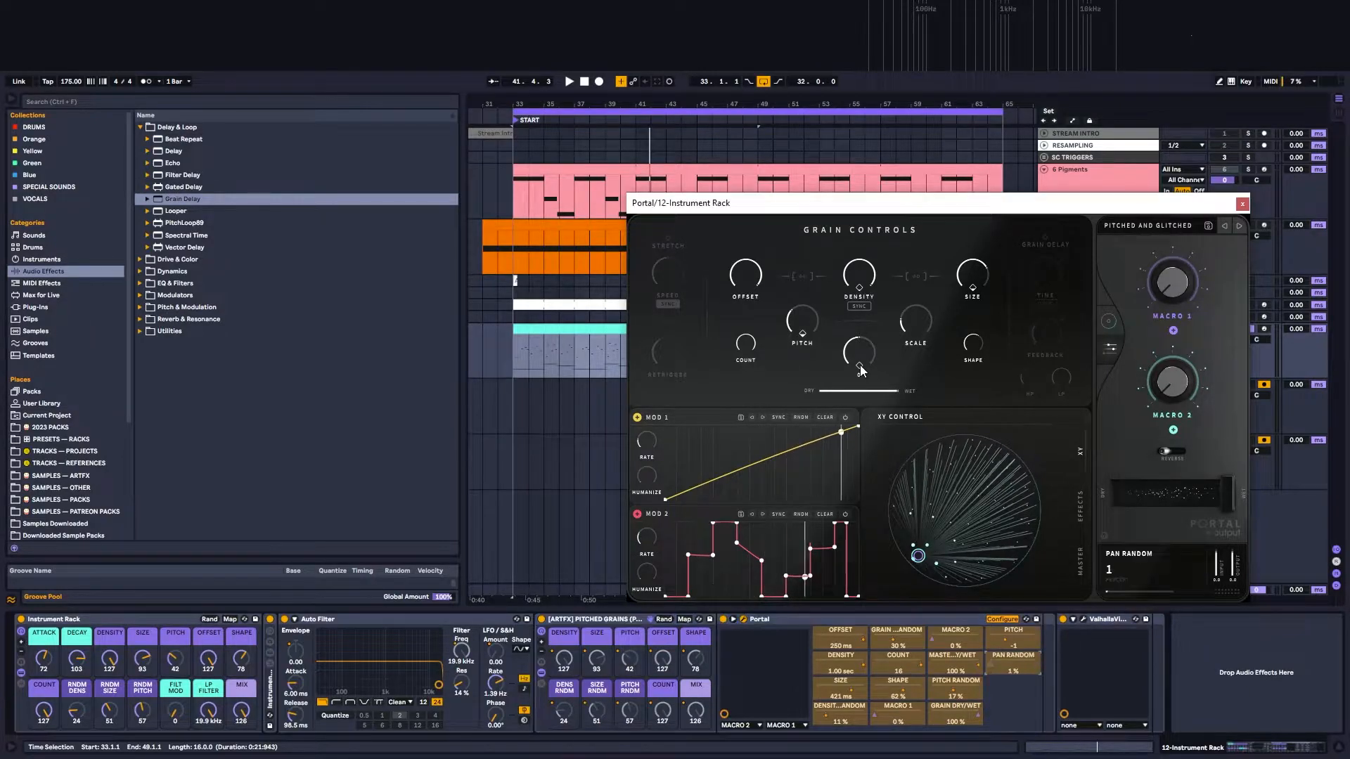
pyautogui.moveTo(865, 350); pyautogui.dragTo(862, 372)
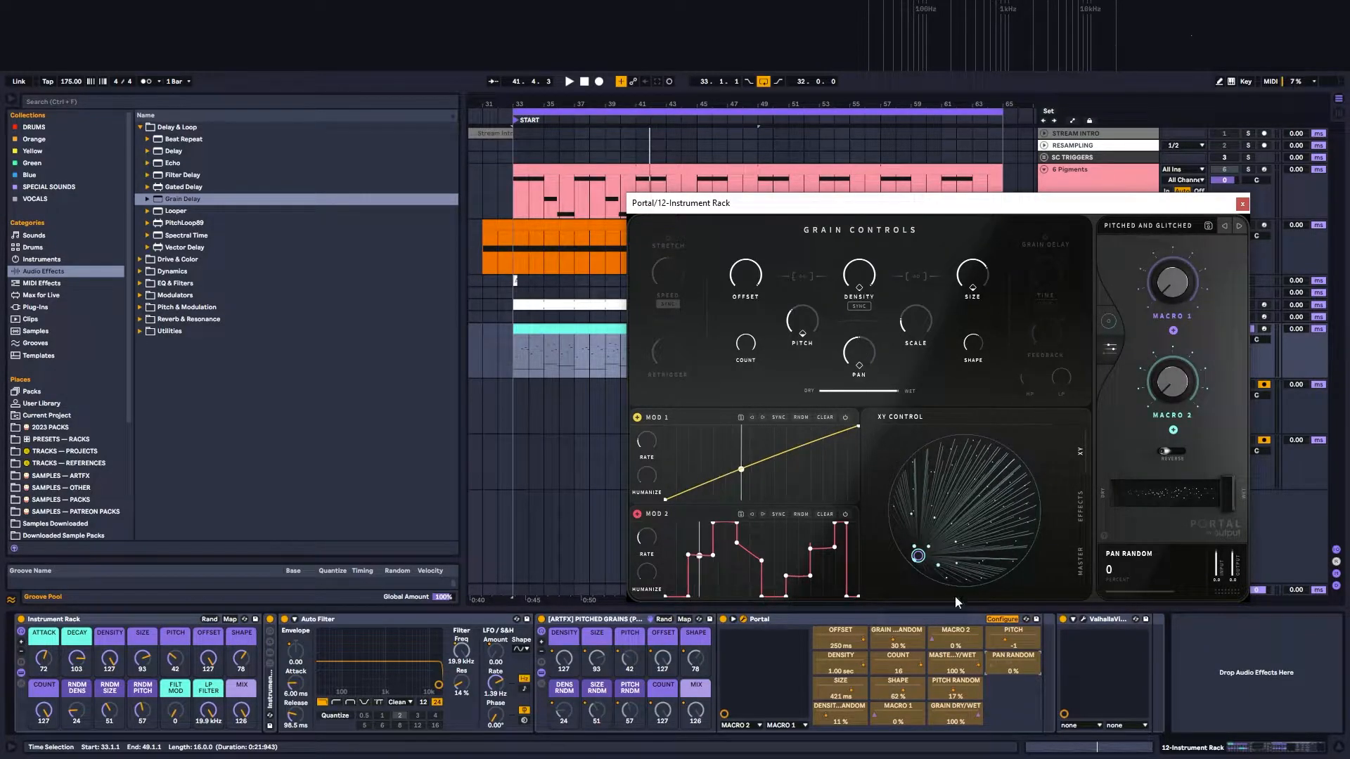
pyautogui.click(1001, 619)
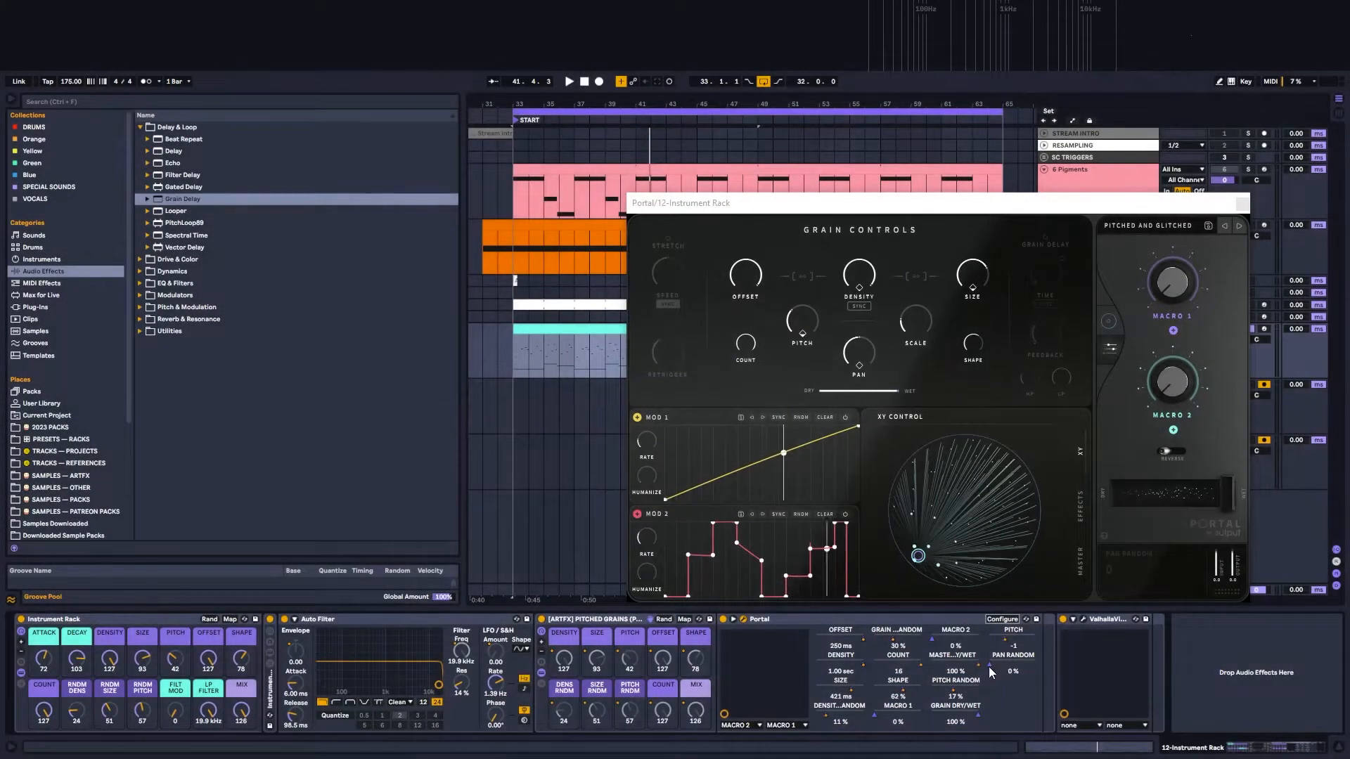
# Step: Bring up the macro mapping options for Portal's Pan Random, dismiss them, and close the Portal window
pyautogui.rightClick(990, 665)
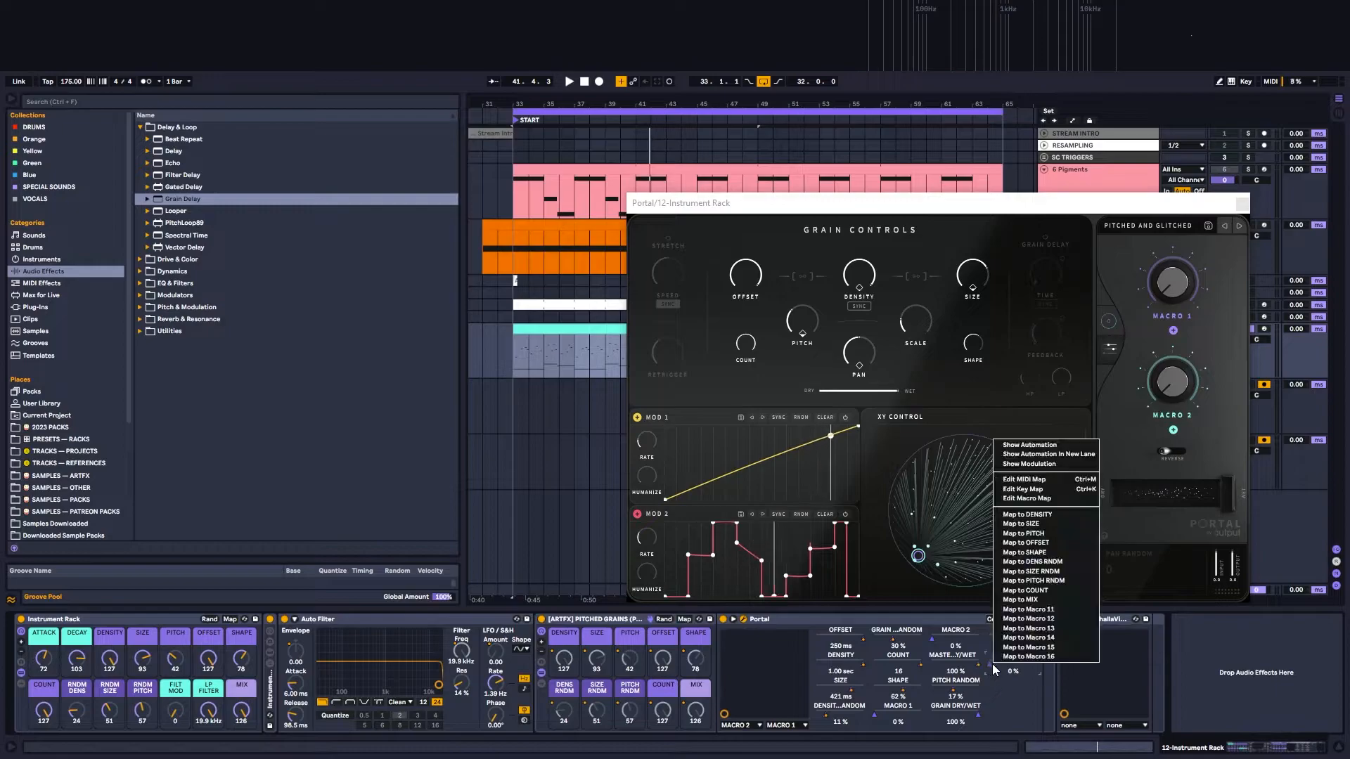
pyautogui.click(1038, 710)
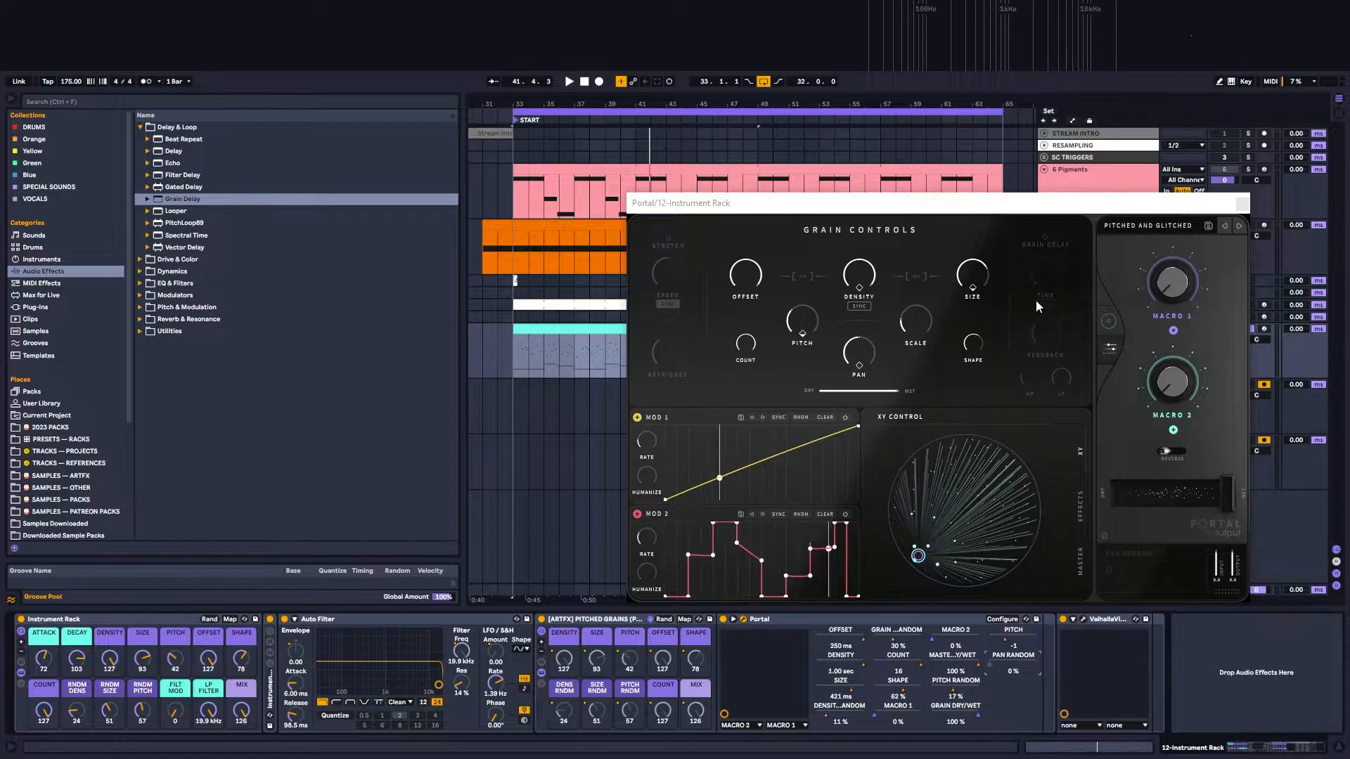
pyautogui.click(1242, 204)
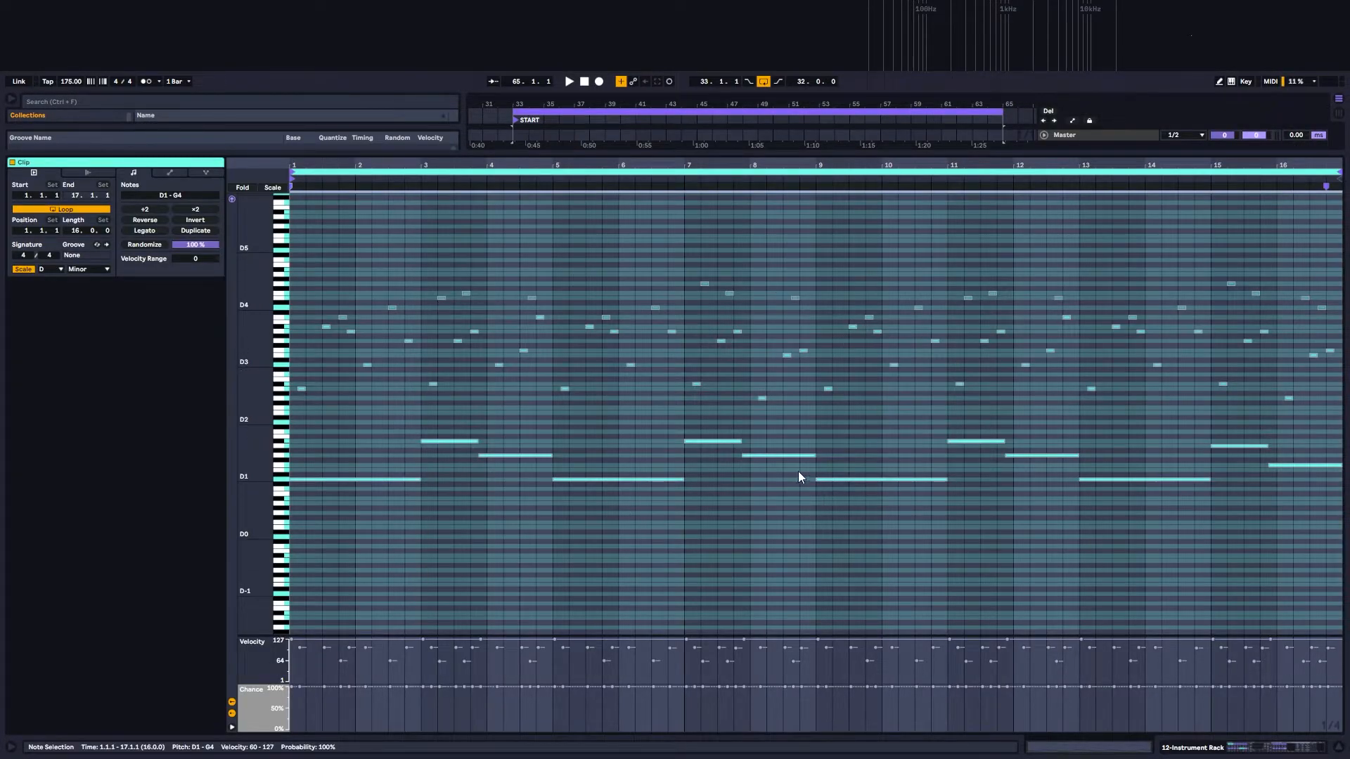
# Step: Compare the notes and chance values of the Instrument Rack clip at bar 33 with those of the clip at bar 241
pyautogui.click(825, 526)
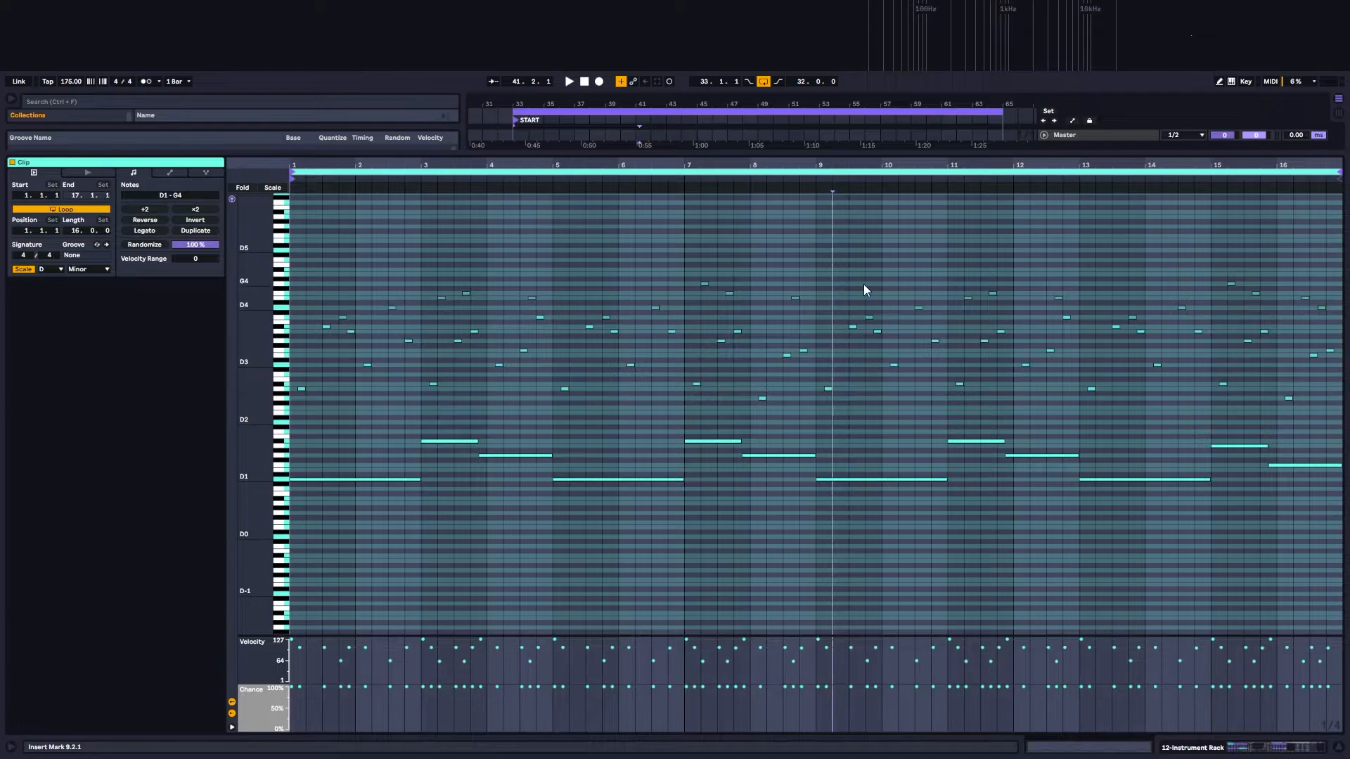
pyautogui.click(1257, 750)
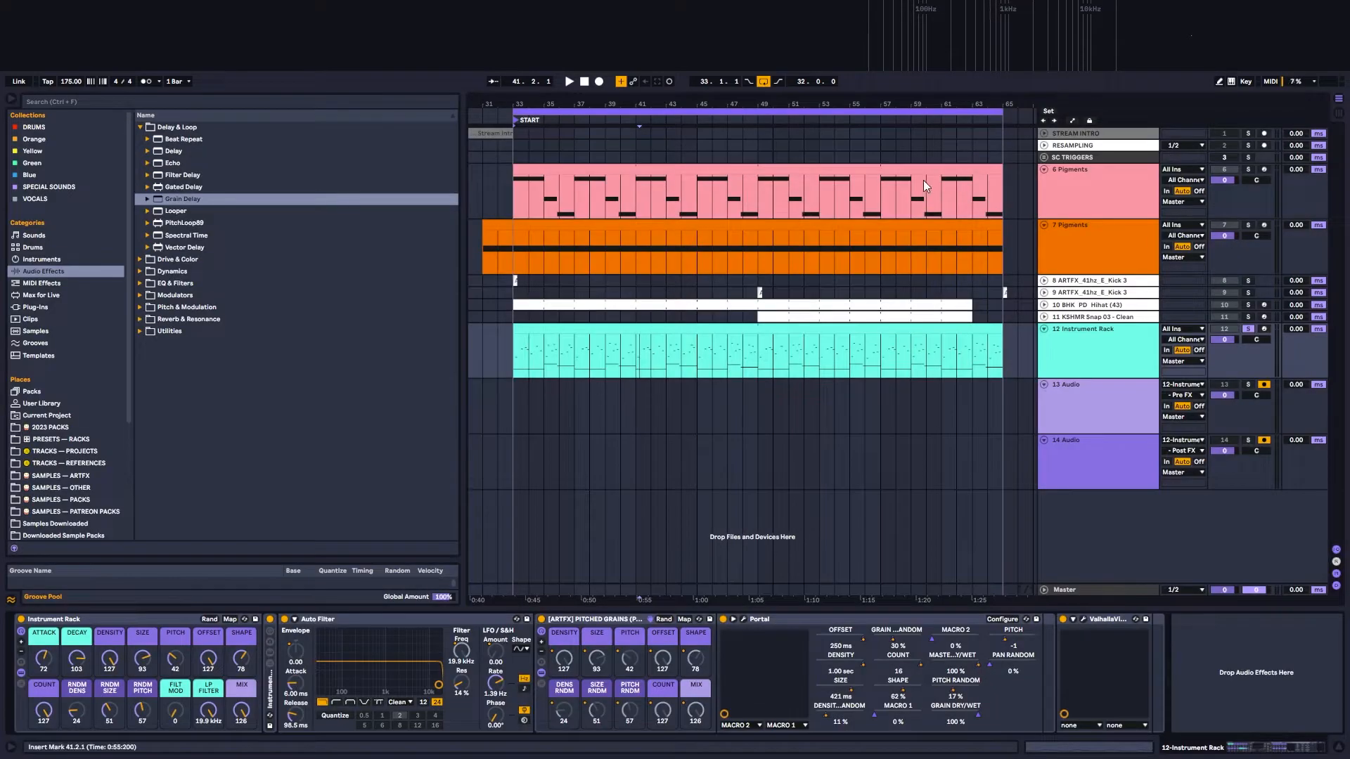
pyautogui.moveTo(717, 106); pyautogui.dragTo(563, 10)
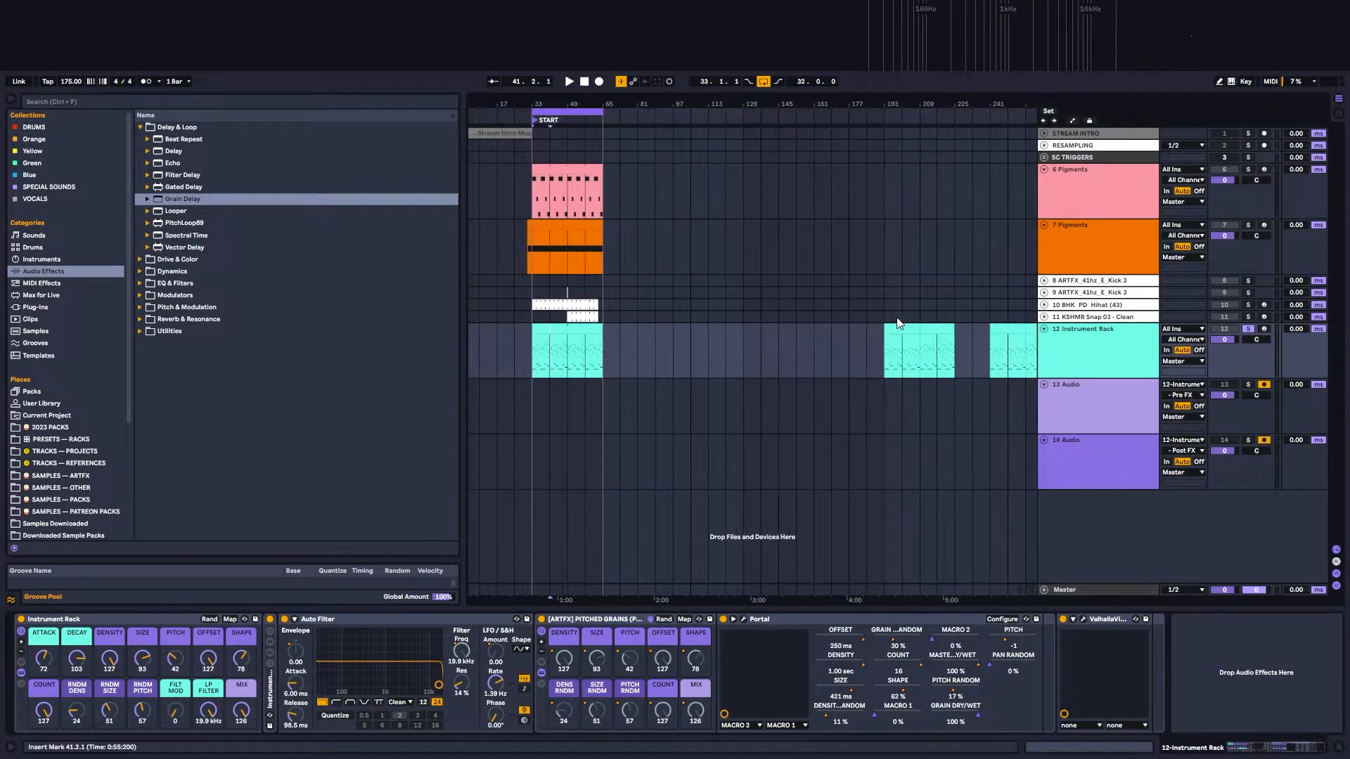
pyautogui.doubleClick(1012, 331)
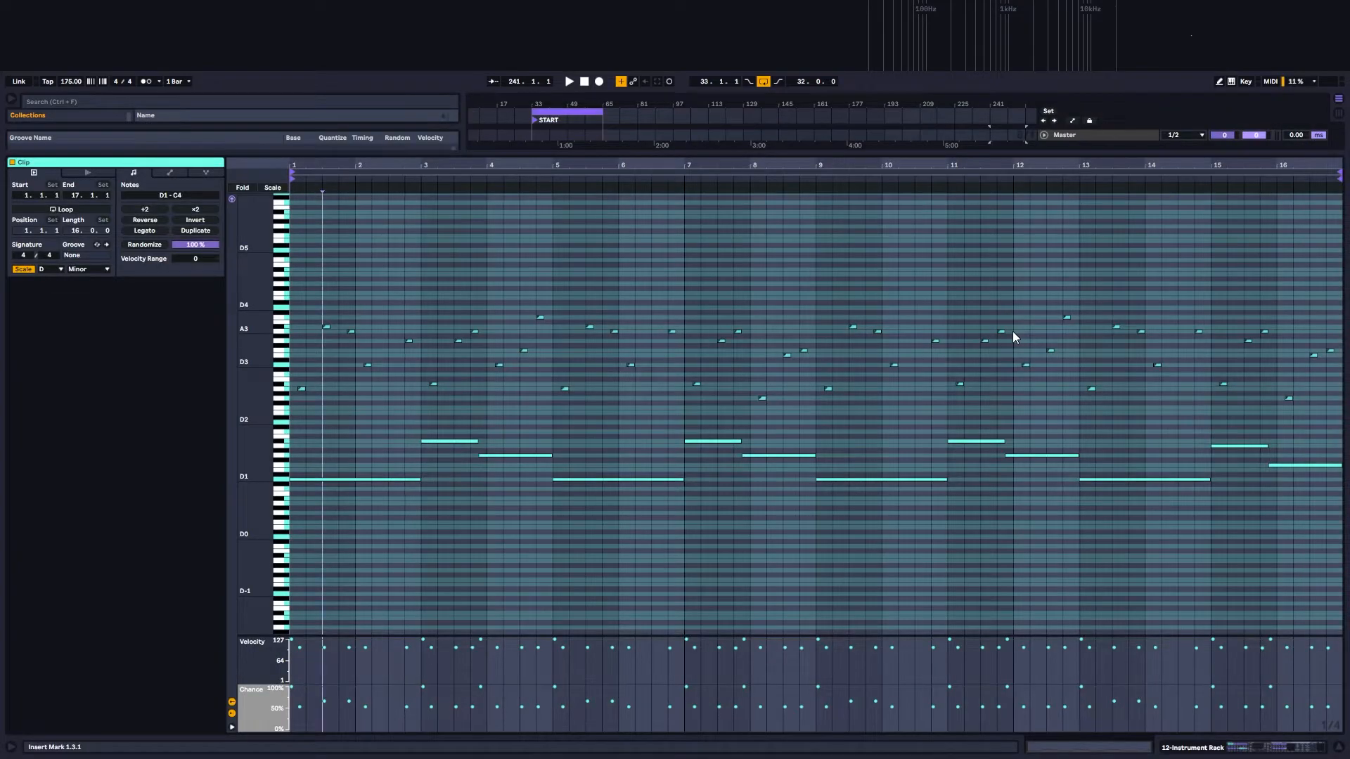
pyautogui.click(1241, 747)
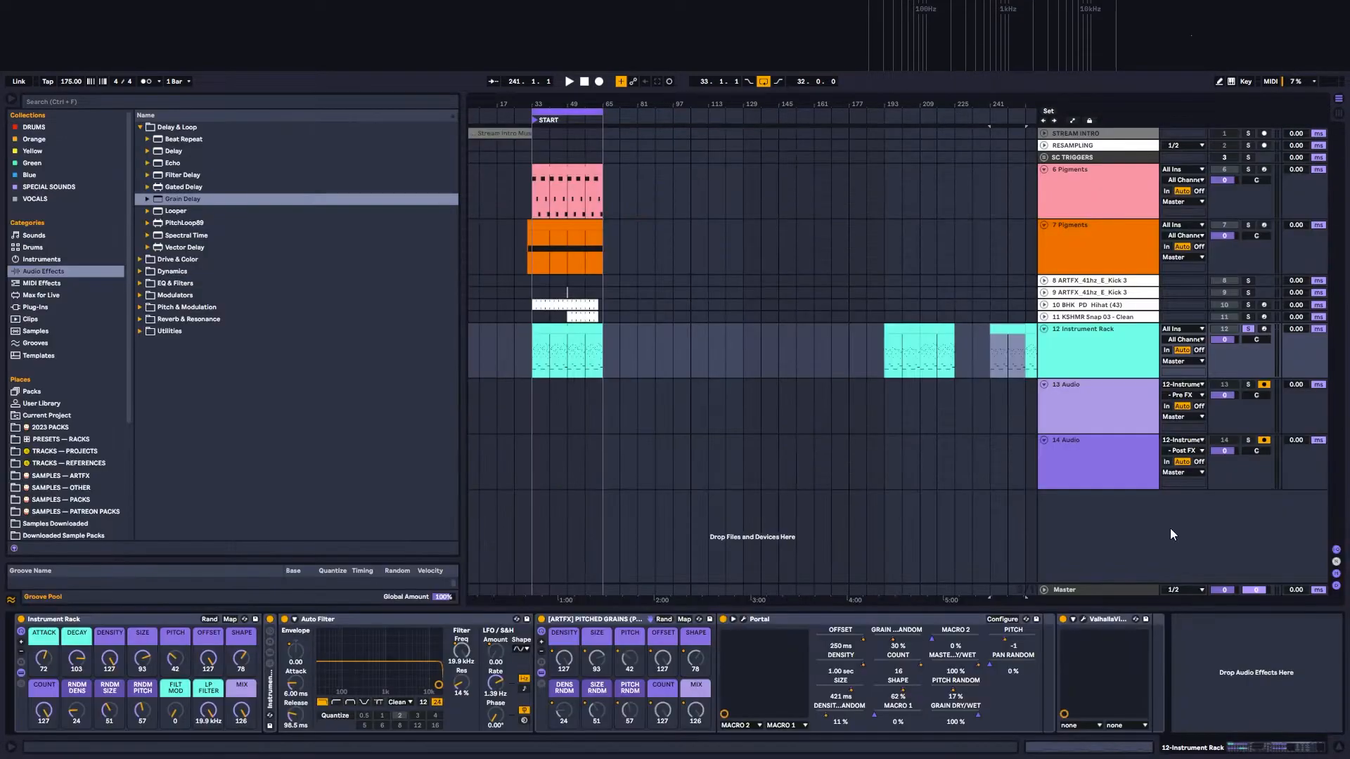
# Step: Move the Instrument Rack clips from bar 241 to bar 33, replacing the existing clips on track 12
pyautogui.click(551, 345)
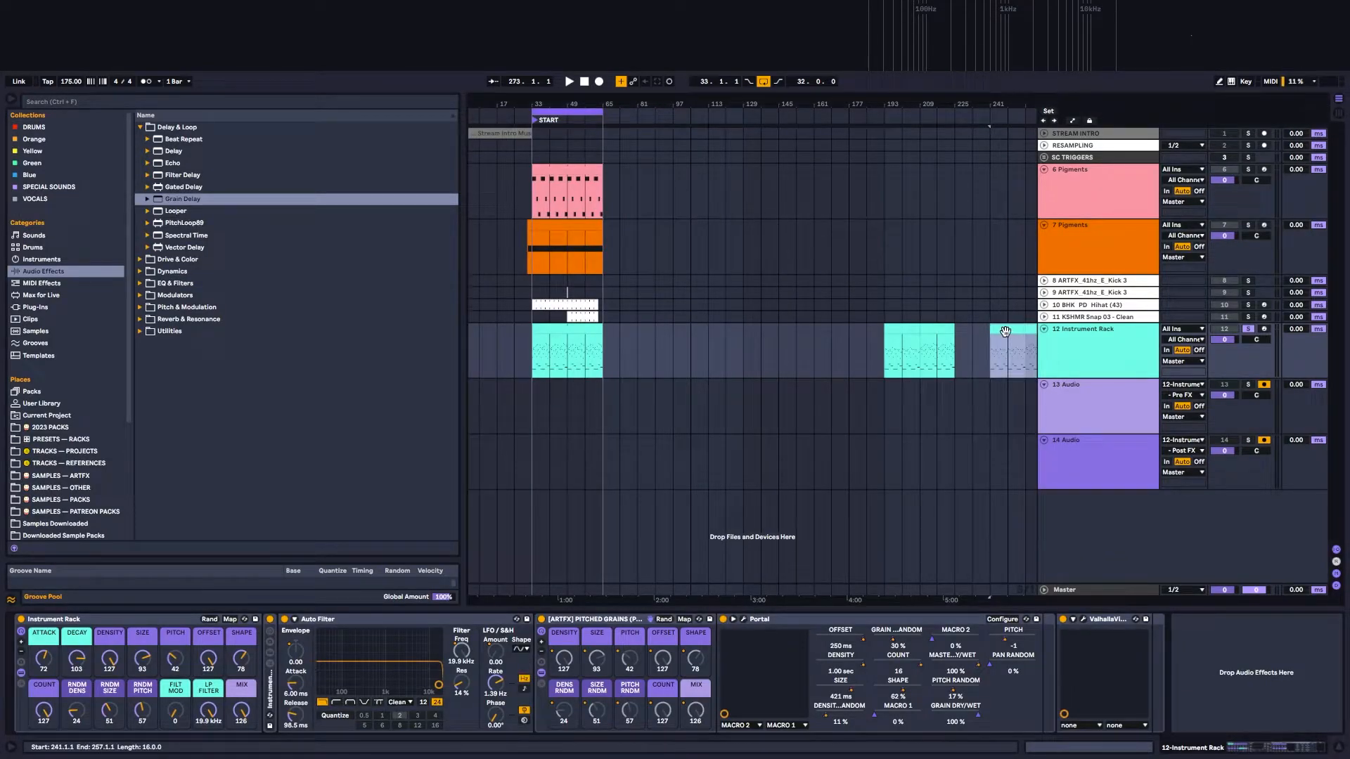
pyautogui.click(552, 345)
pyautogui.click(613, 362)
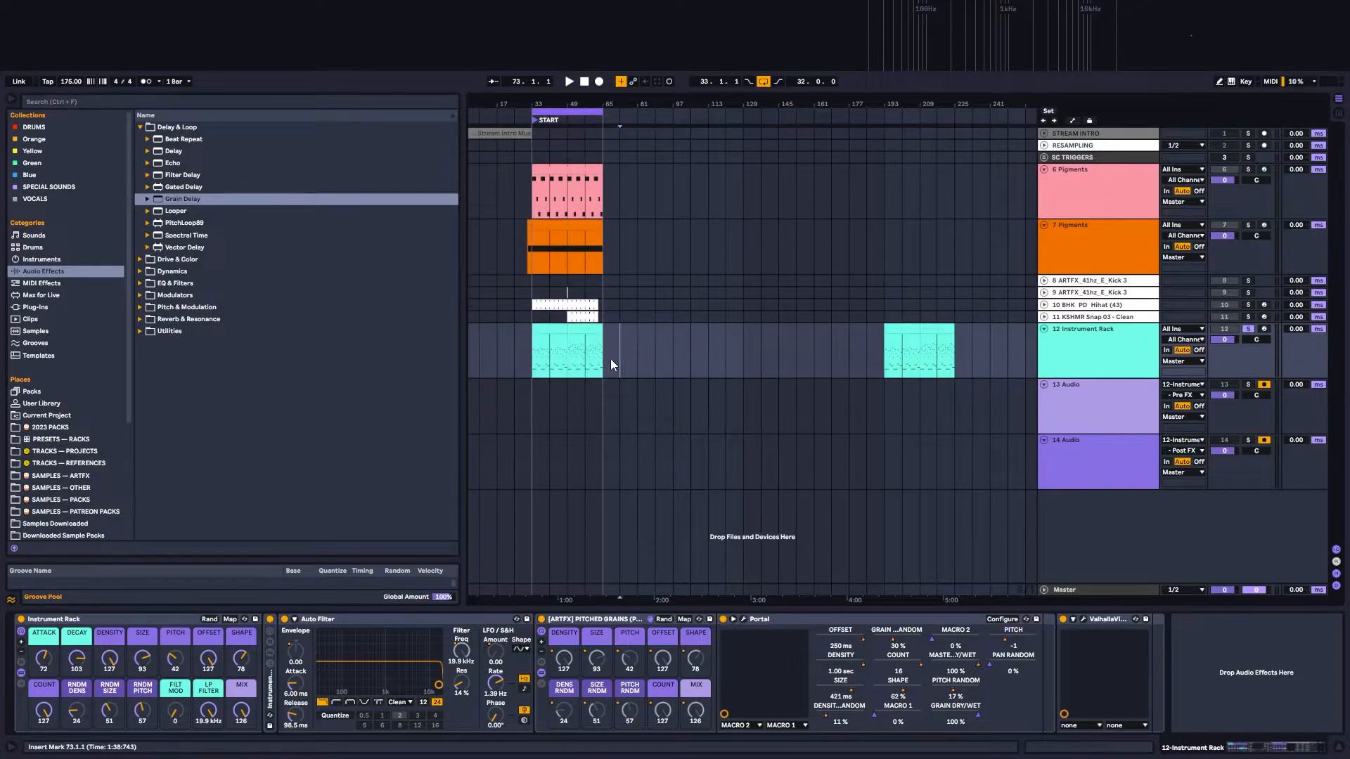
pyautogui.moveTo(554, 103)
pyautogui.mouseDown()
pyautogui.moveTo(558, 175)
pyautogui.moveTo(700, 204)
pyautogui.mouseUp()
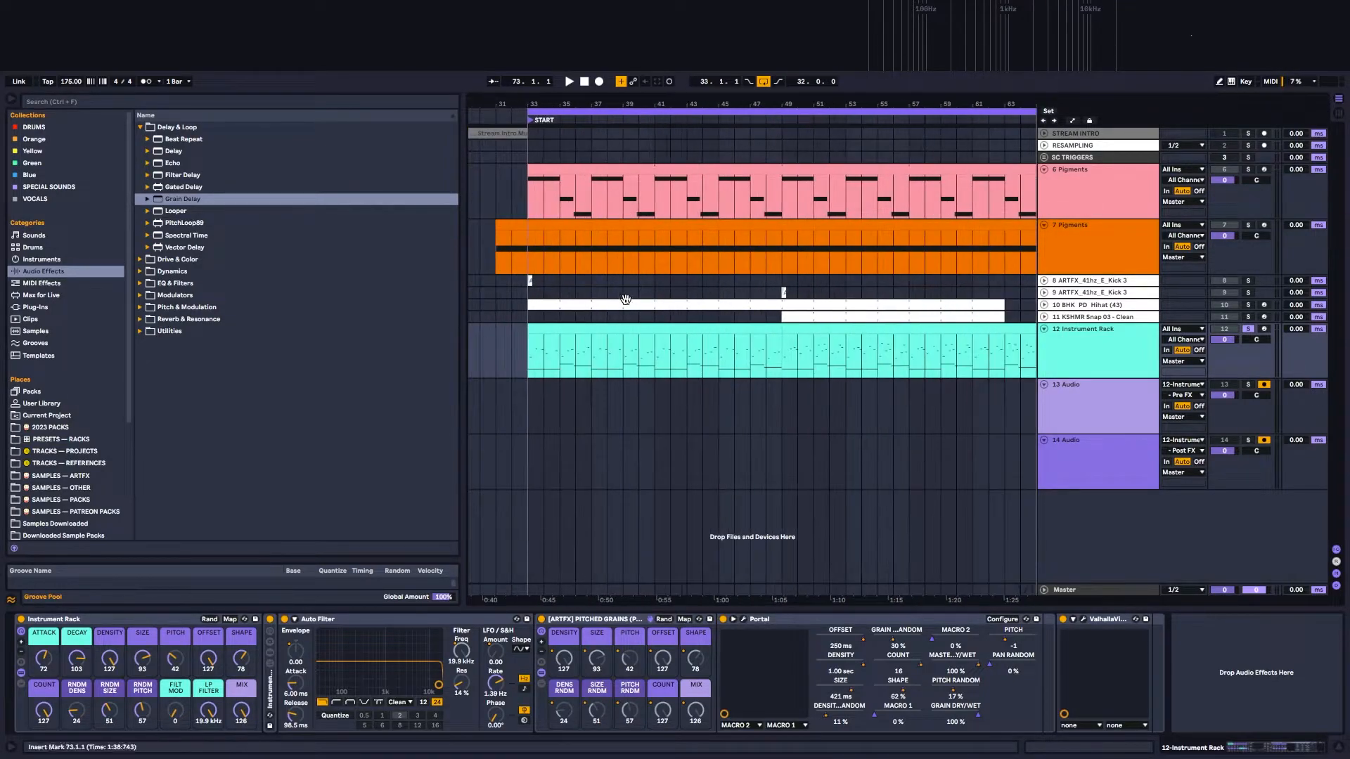
# Step: Examine the notes of the Instrument Rack clips at bars 33 and 49 one after the other
pyautogui.doubleClick(643, 335)
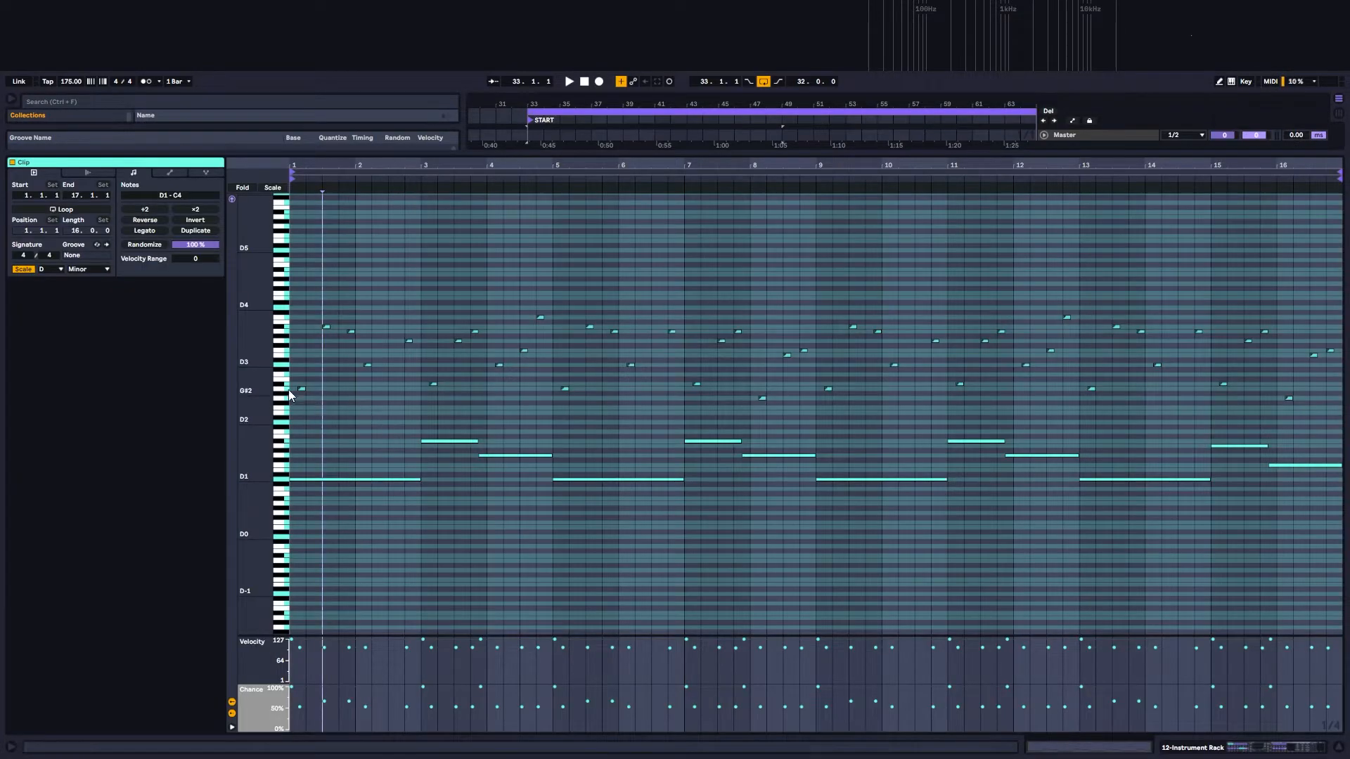
pyautogui.click(1221, 747)
pyautogui.doubleClick(842, 334)
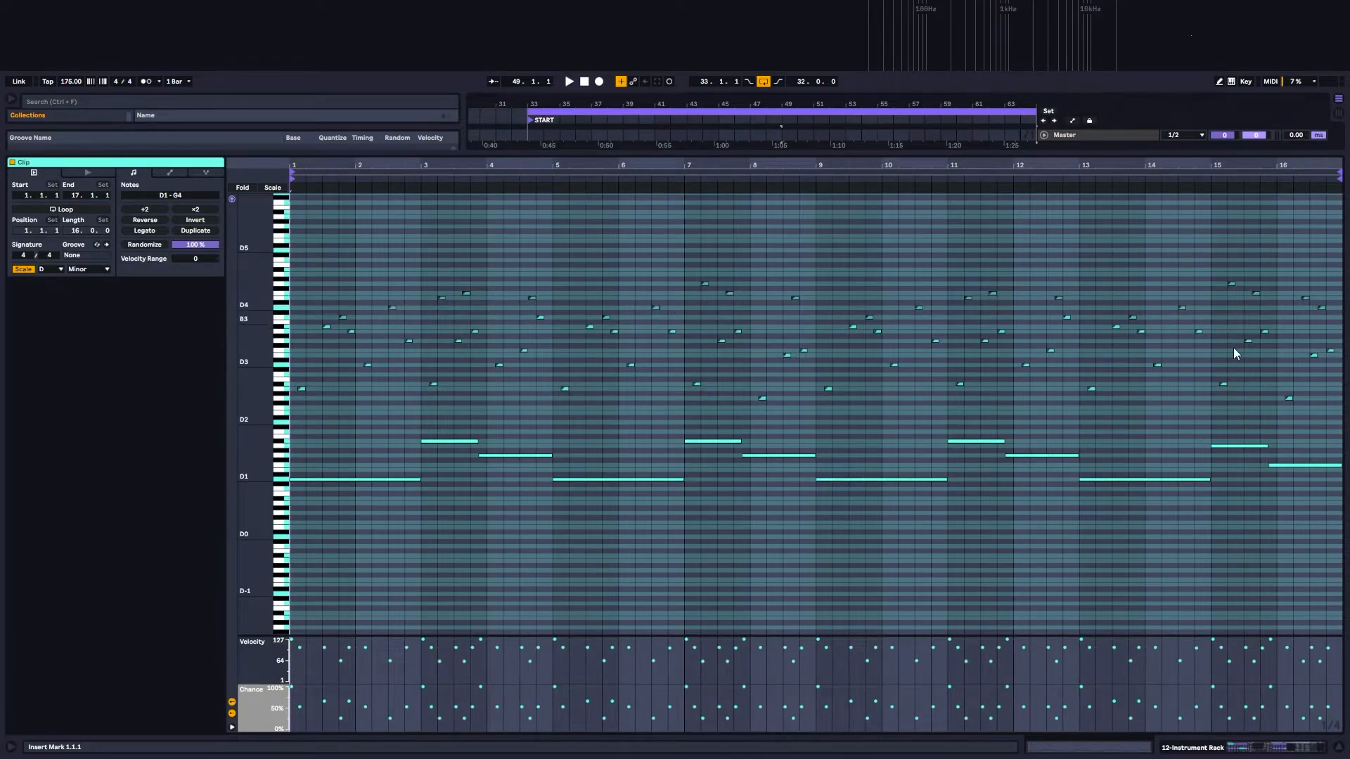
pyautogui.click(1256, 749)
pyautogui.doubleClick(697, 329)
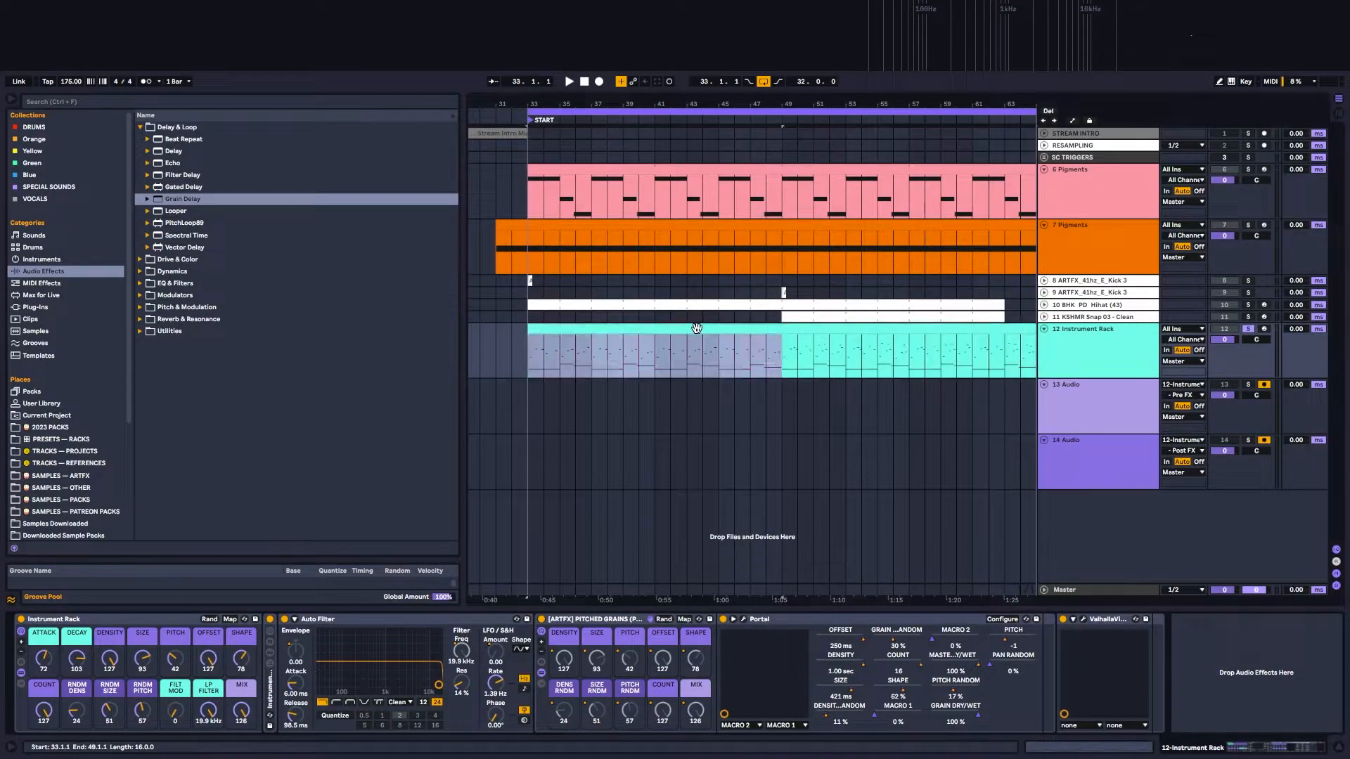
pyautogui.click(1225, 749)
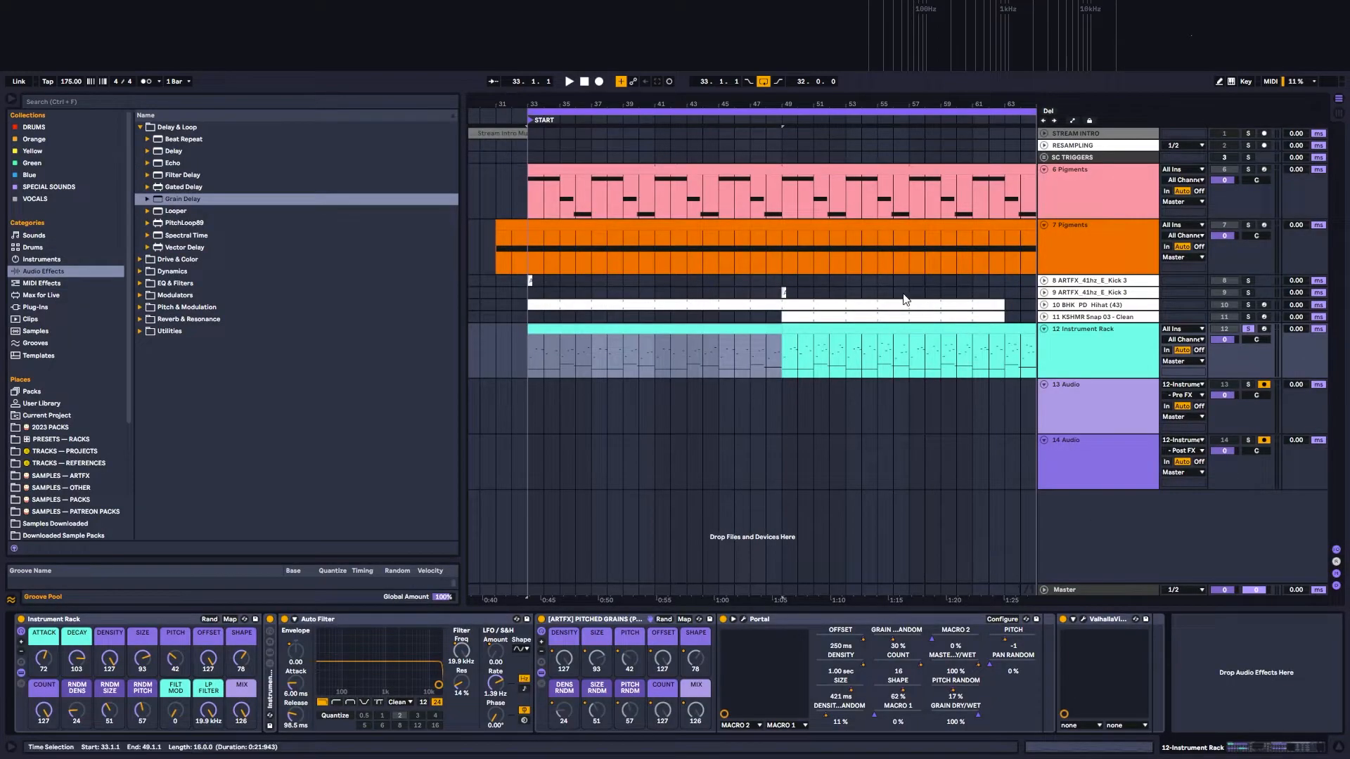
# Step: Open the Instrument Rack clip at bar 49 and enlarge its Velocity and Chance lanes
pyautogui.doubleClick(847, 328)
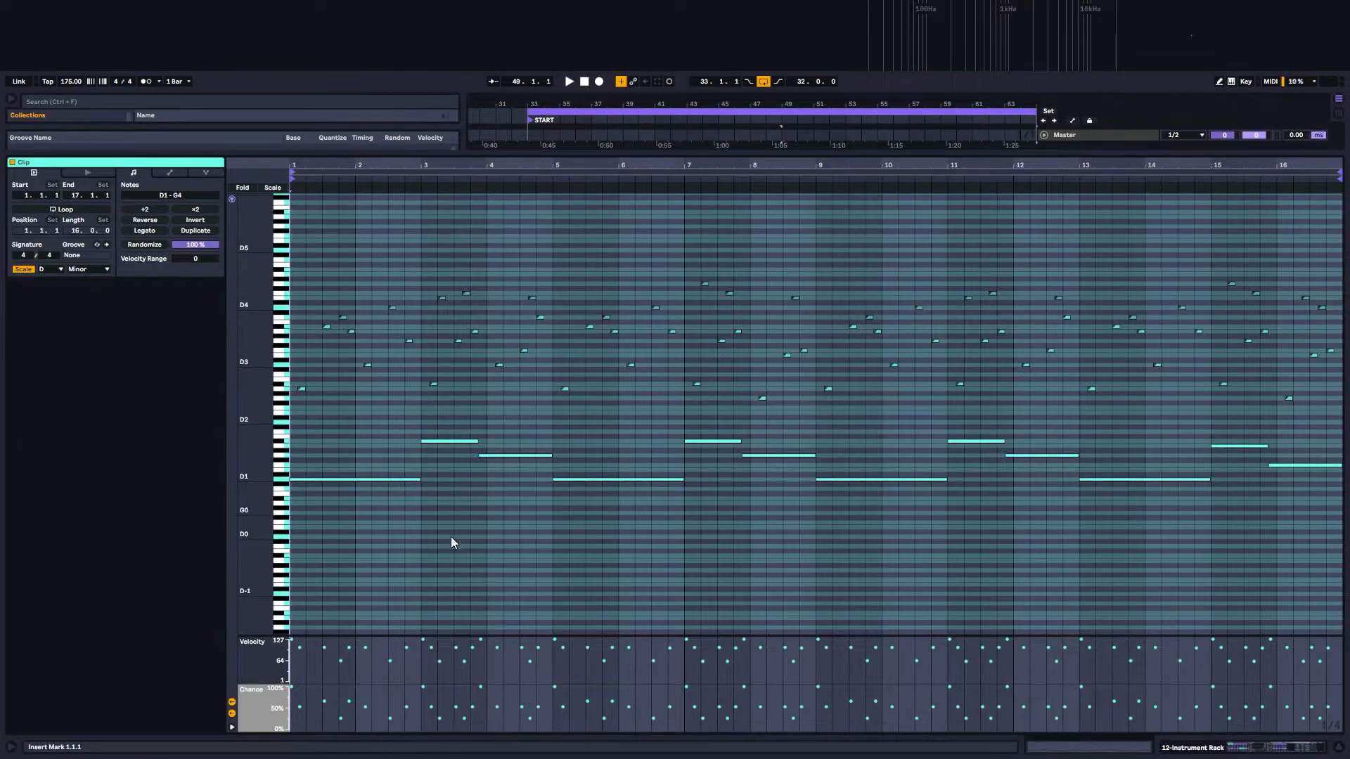
pyautogui.click(314, 640)
pyautogui.click(316, 634)
pyautogui.moveTo(316, 635); pyautogui.dragTo(302, 432)
pyautogui.click(294, 441)
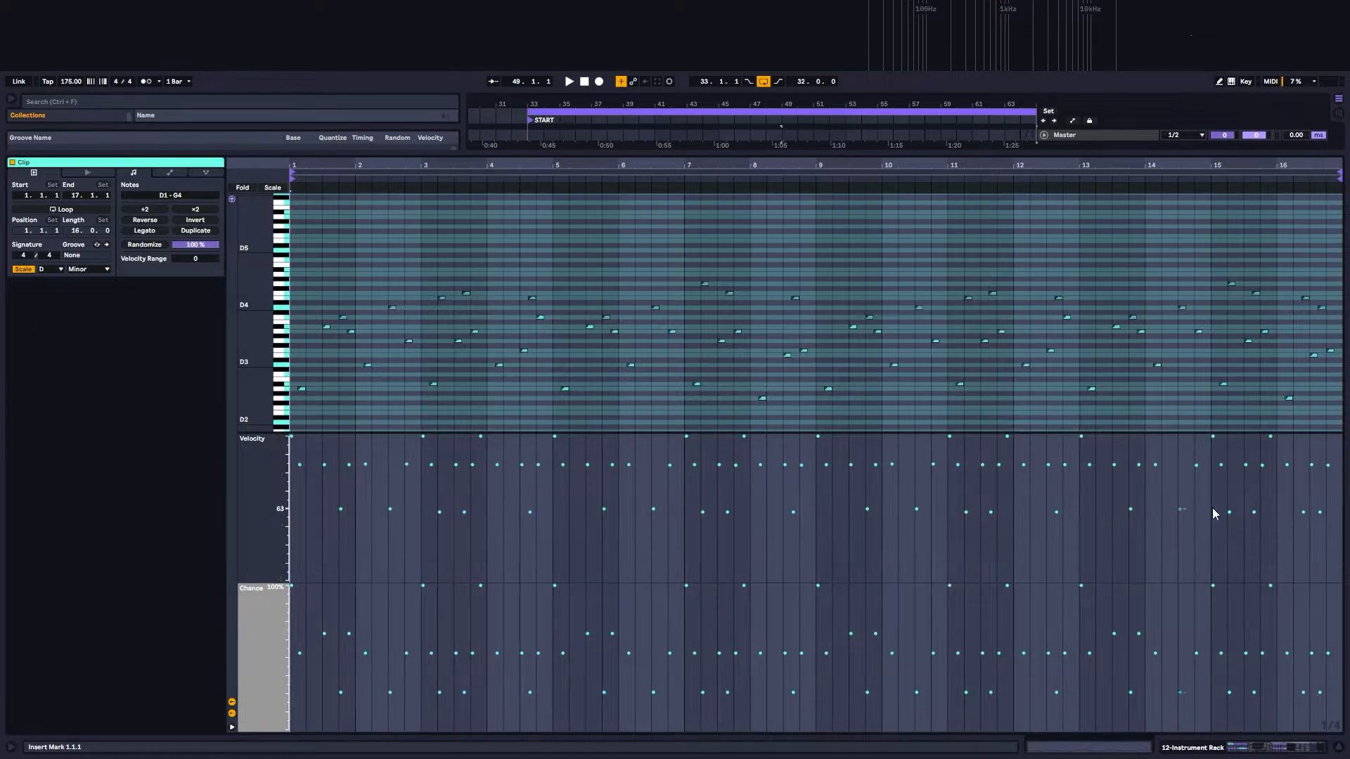
# Step: Select the lowest-velocity notes and the middle-velocity notes in turn to inspect their chance, and clear the selection
pyautogui.moveTo(324, 495); pyautogui.dragTo(1345, 554)
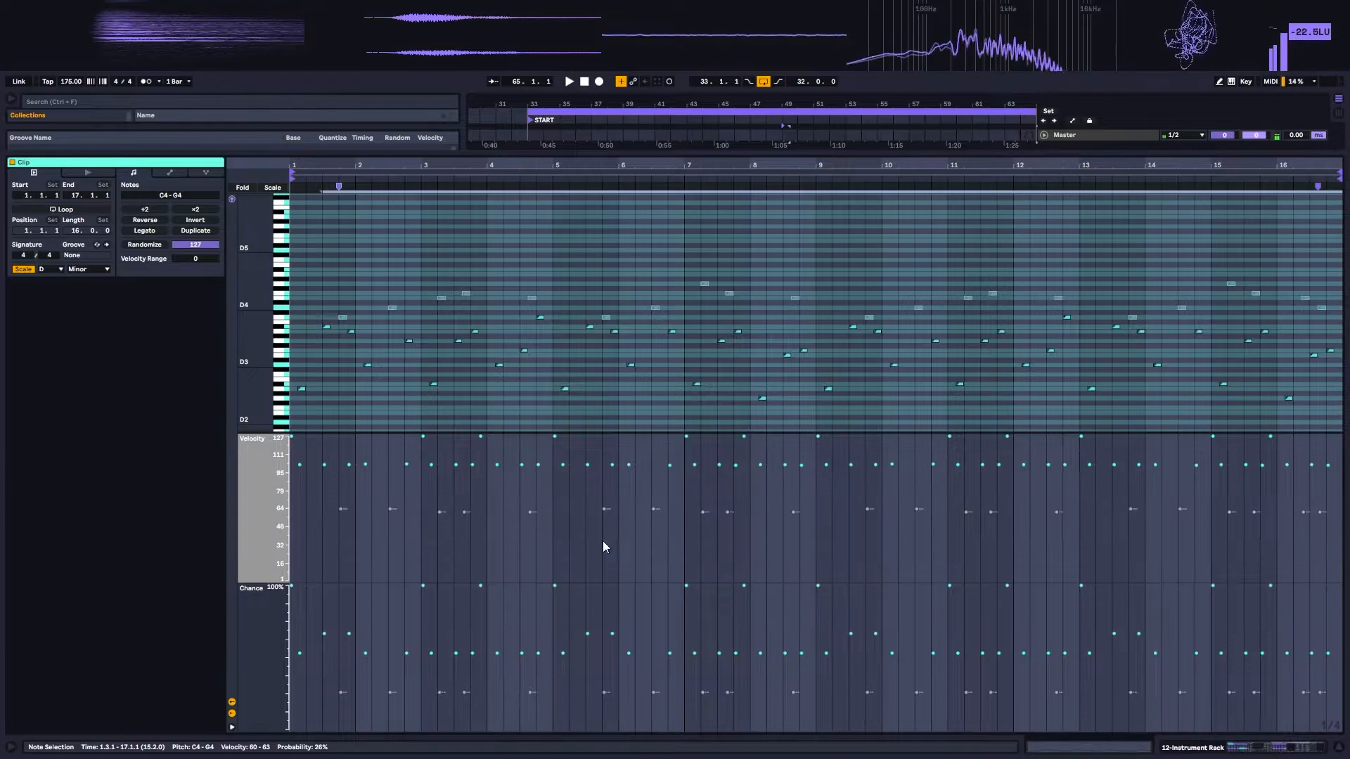
pyautogui.moveTo(304, 472); pyautogui.dragTo(1347, 462)
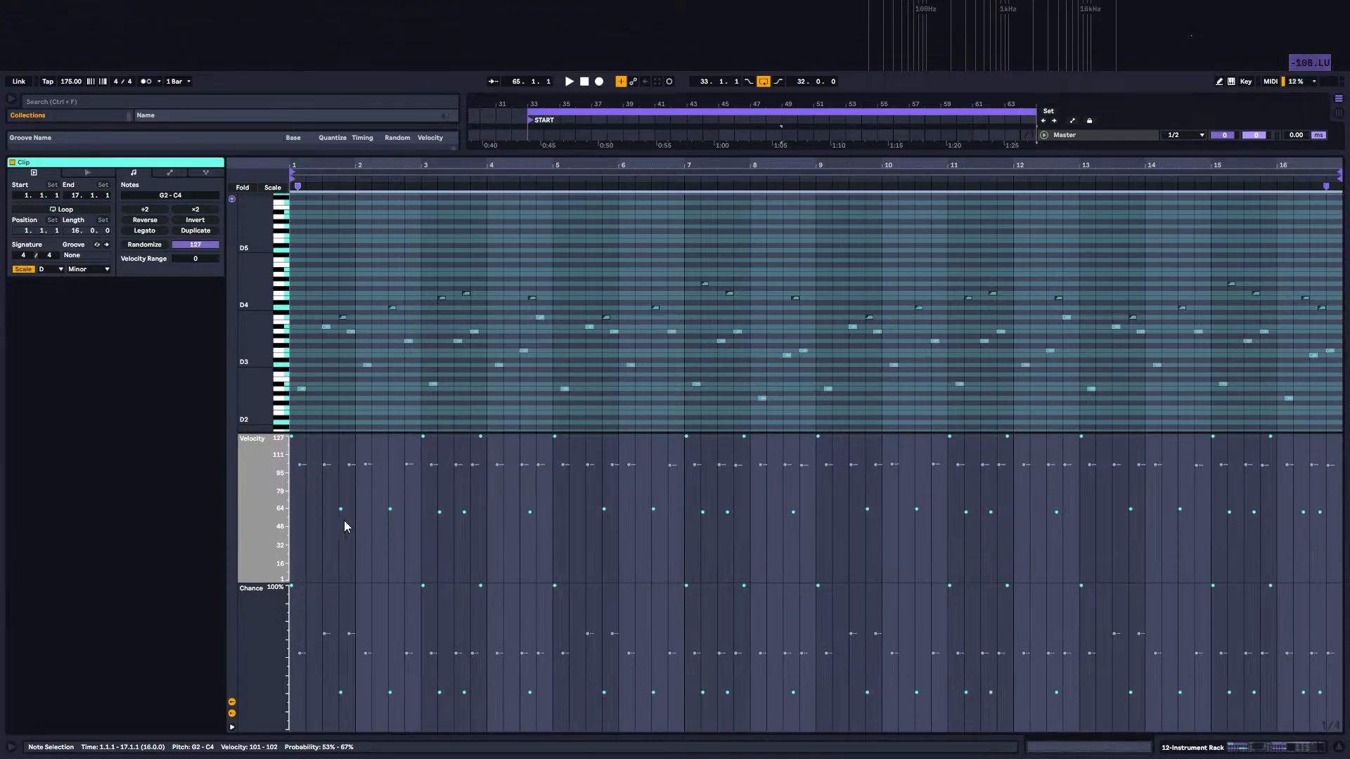
pyautogui.click(501, 609)
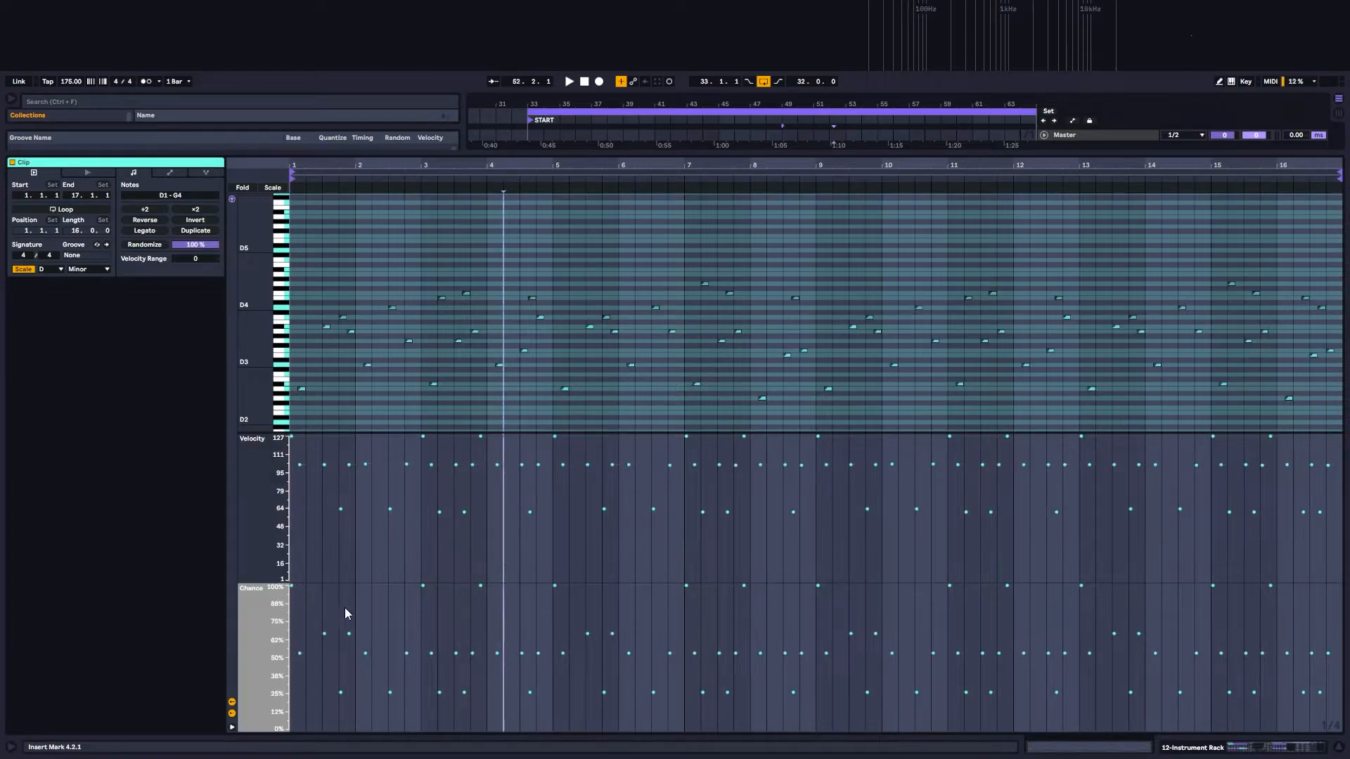
# Step: Hide the clip's Chance and Velocity lanes and show both again
pyautogui.click(233, 713)
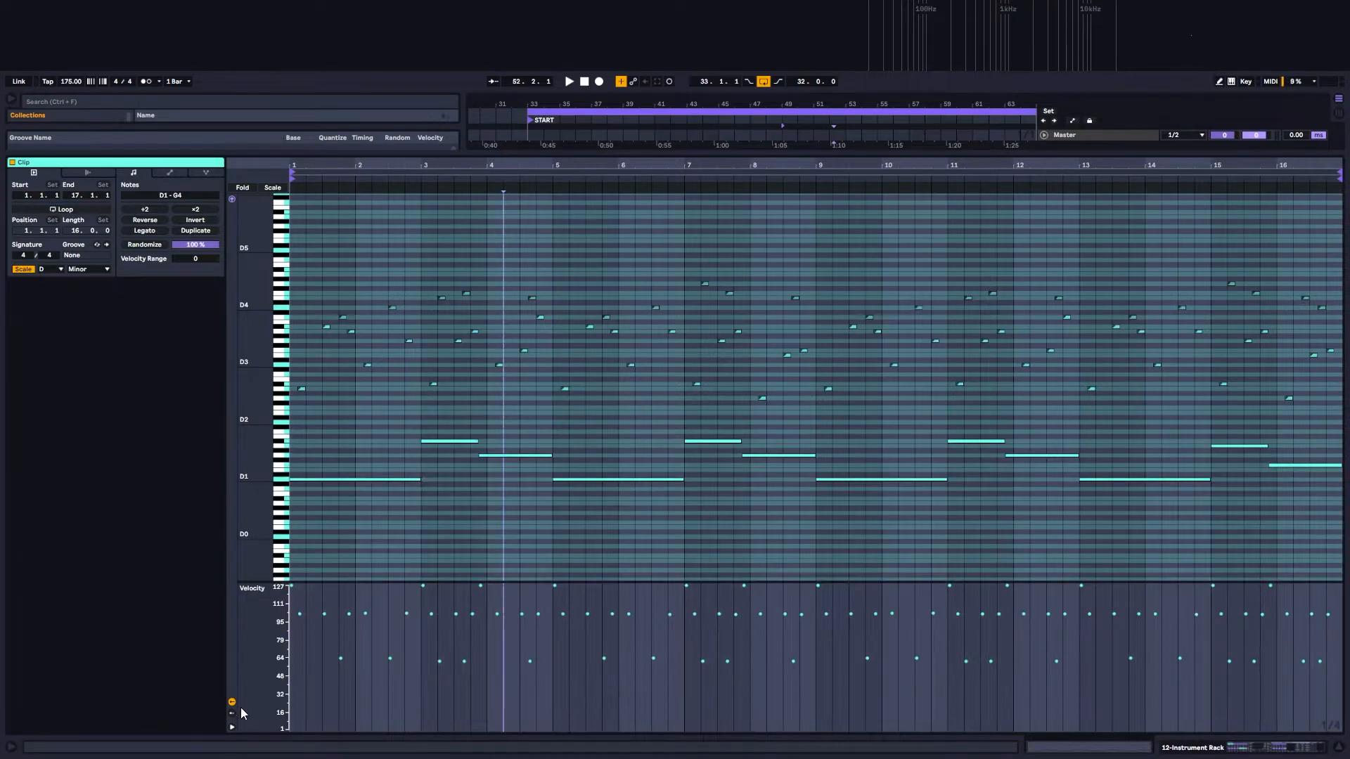
pyautogui.click(233, 703)
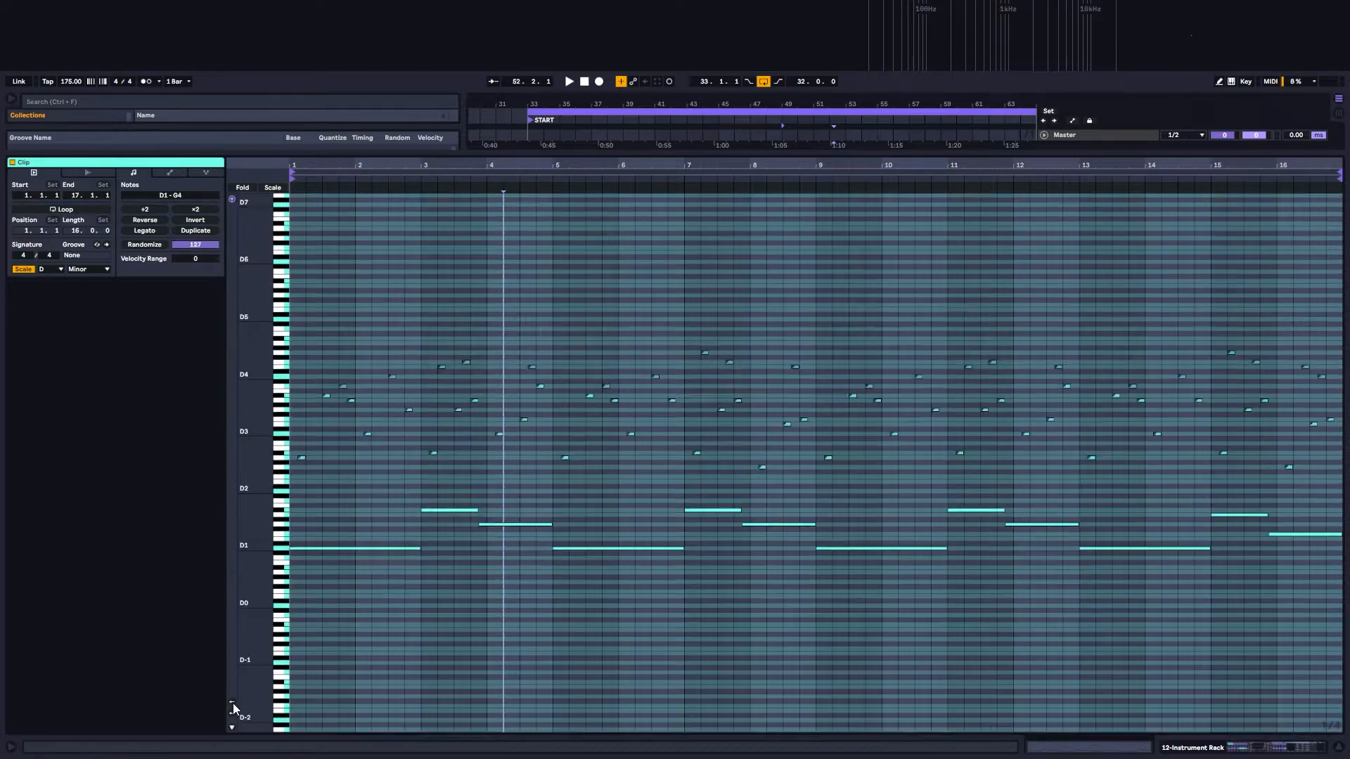
pyautogui.click(232, 701)
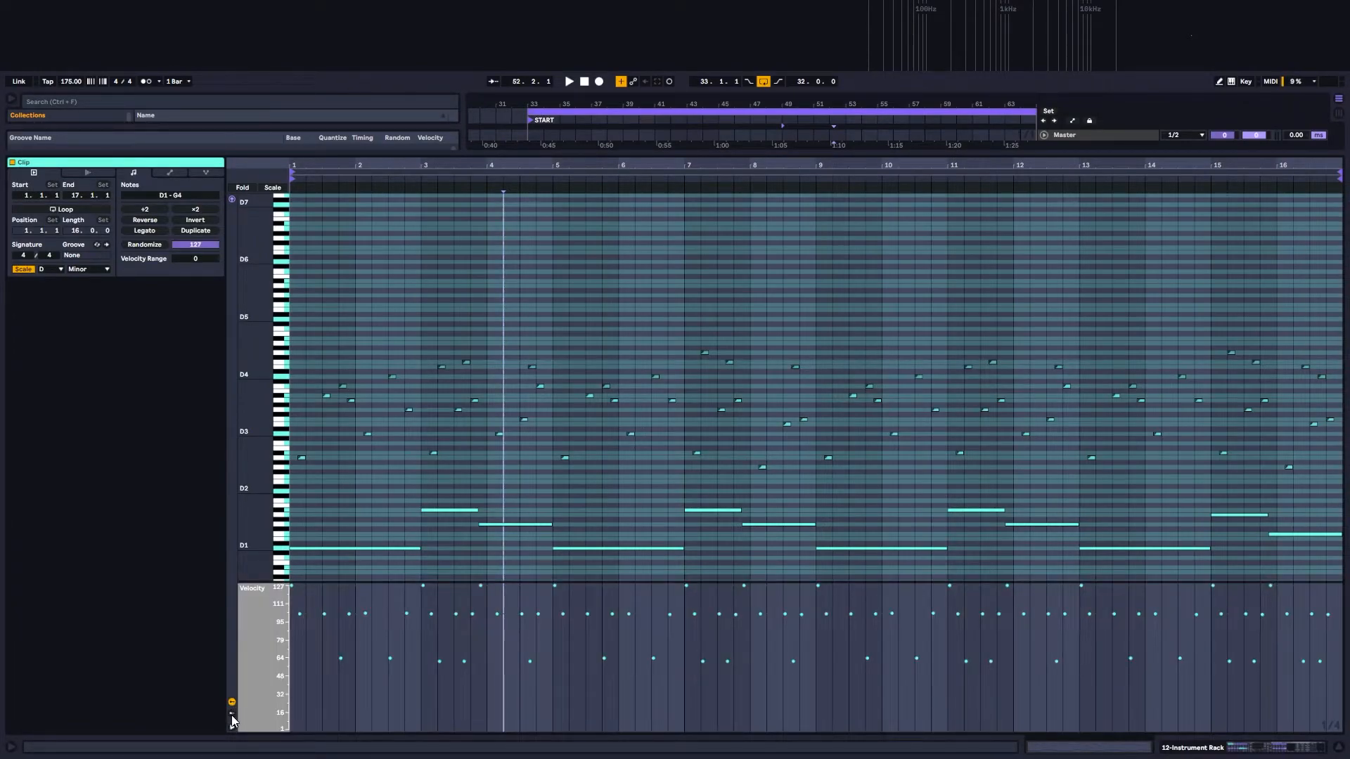
pyautogui.click(232, 714)
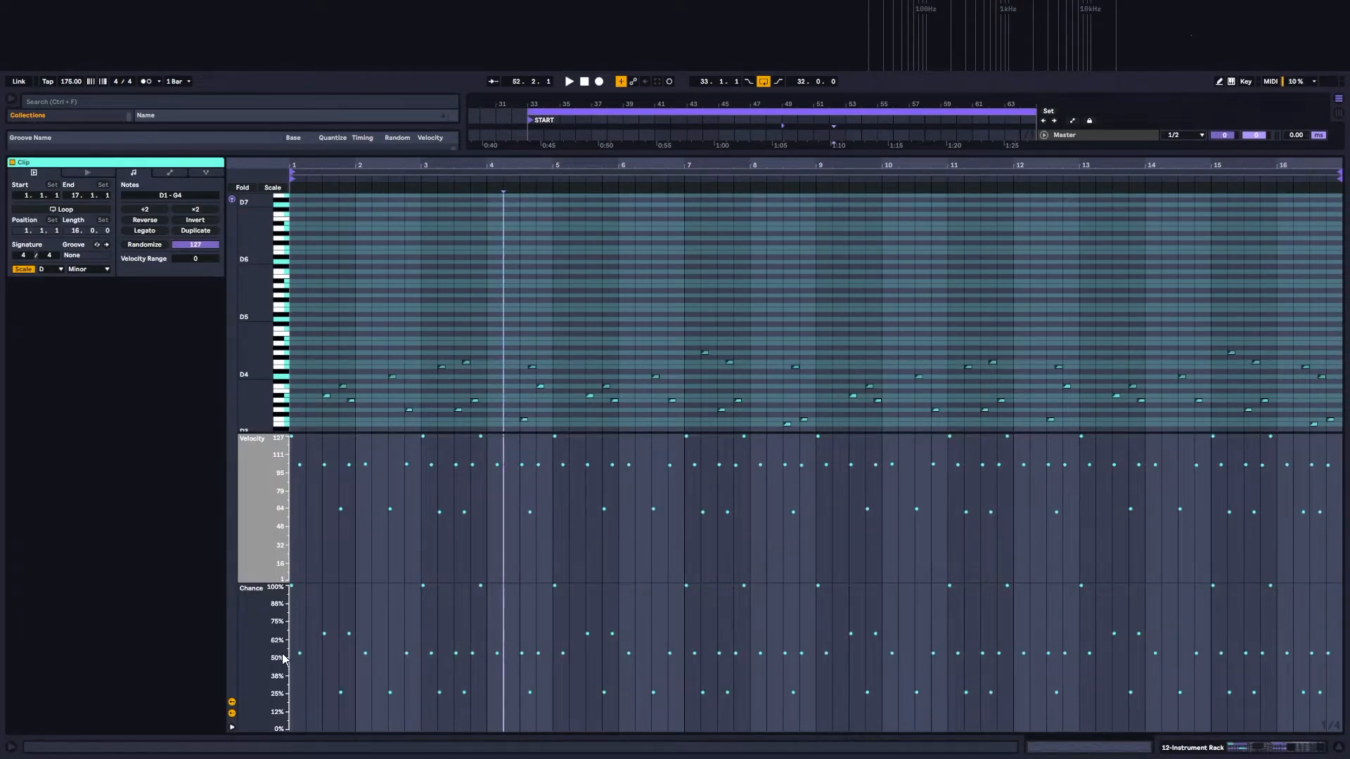
pyautogui.scroll(-5, 564, 323)
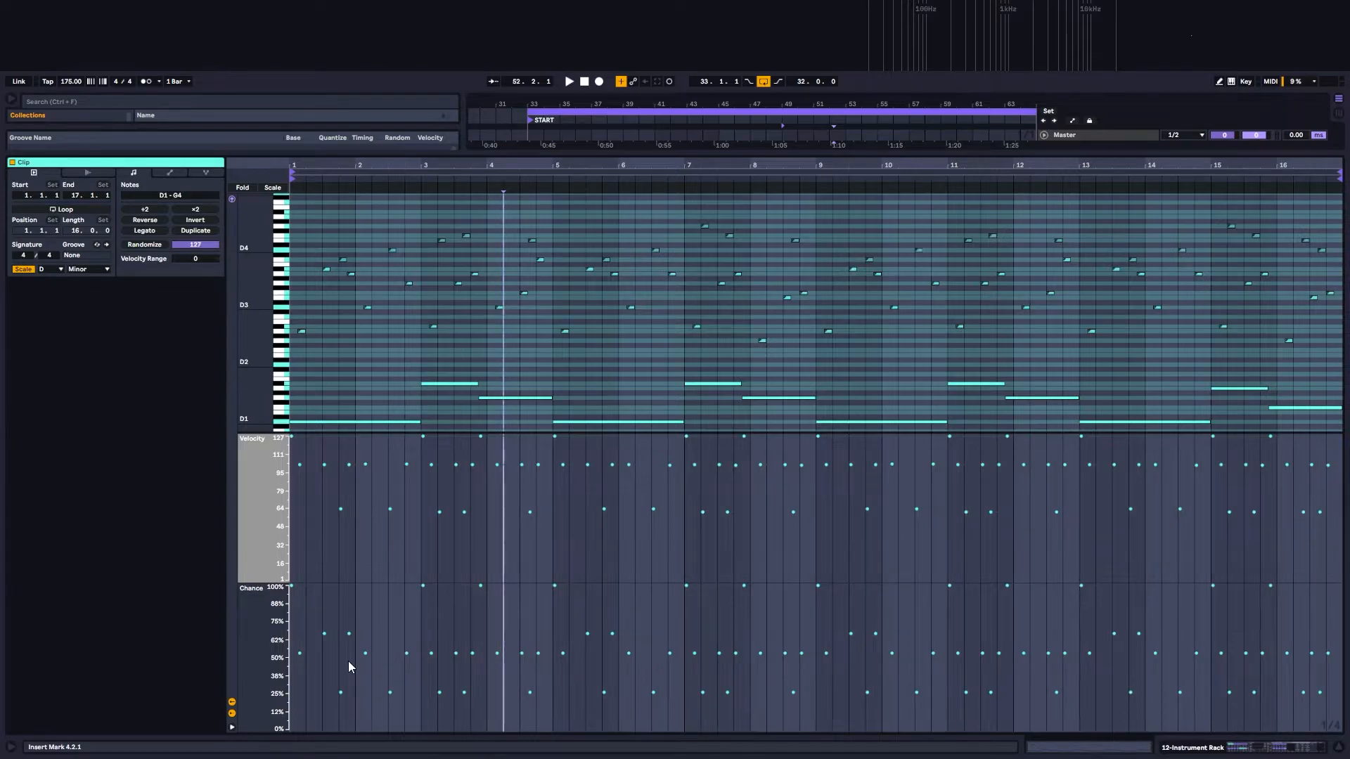
# Step: Select the middle-velocity notes, the long low bass notes, and the middle-velocity notes again to compare their velocity and chance
pyautogui.click(299, 654)
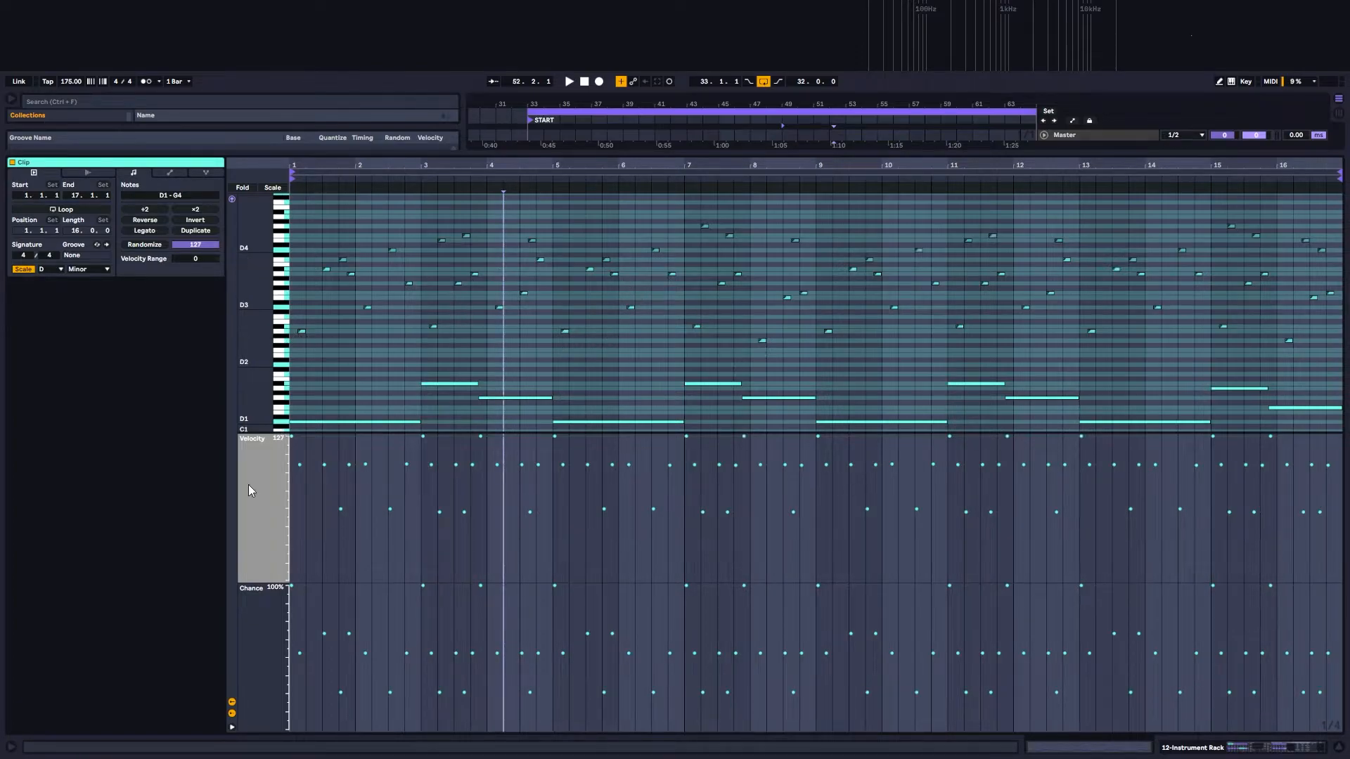
pyautogui.press('space')
pyautogui.moveTo(295, 454); pyautogui.dragTo(1340, 486)
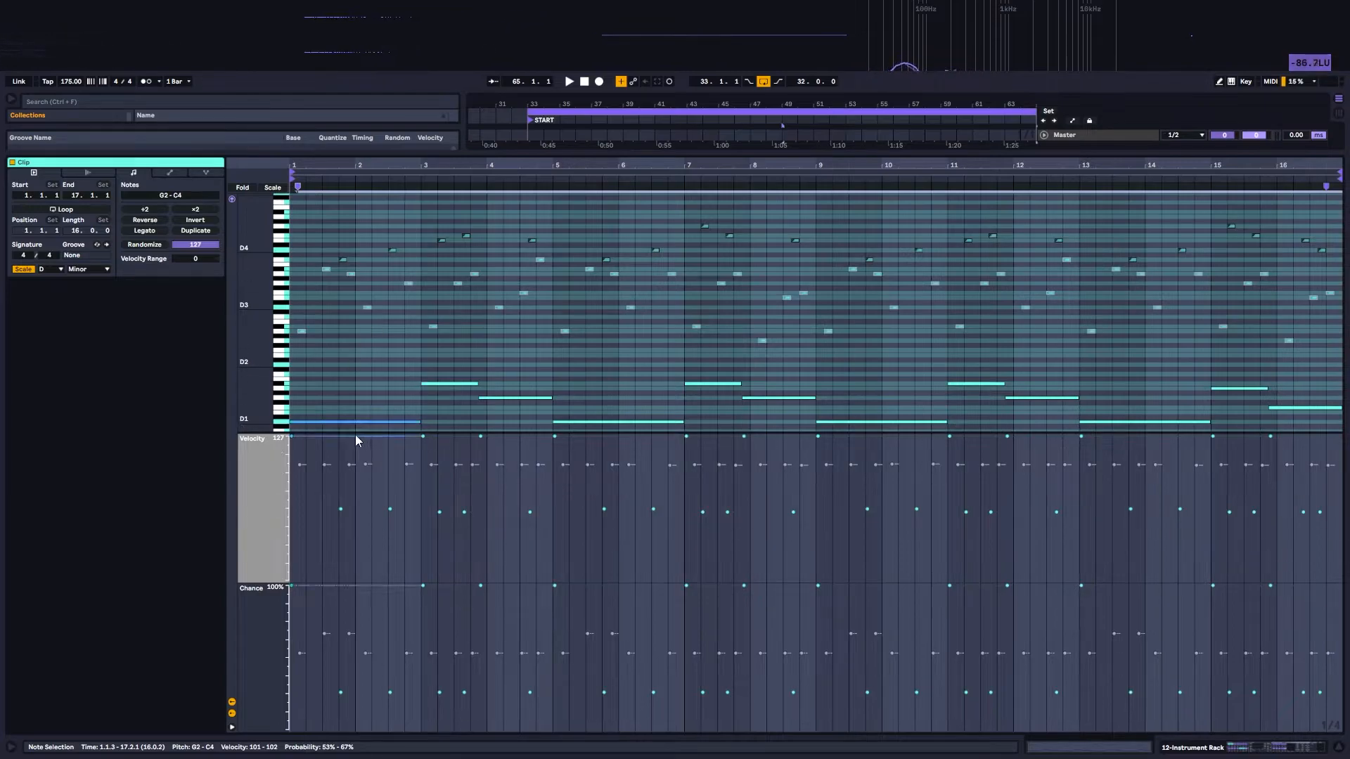
pyautogui.moveTo(344, 429); pyautogui.dragTo(1309, 372)
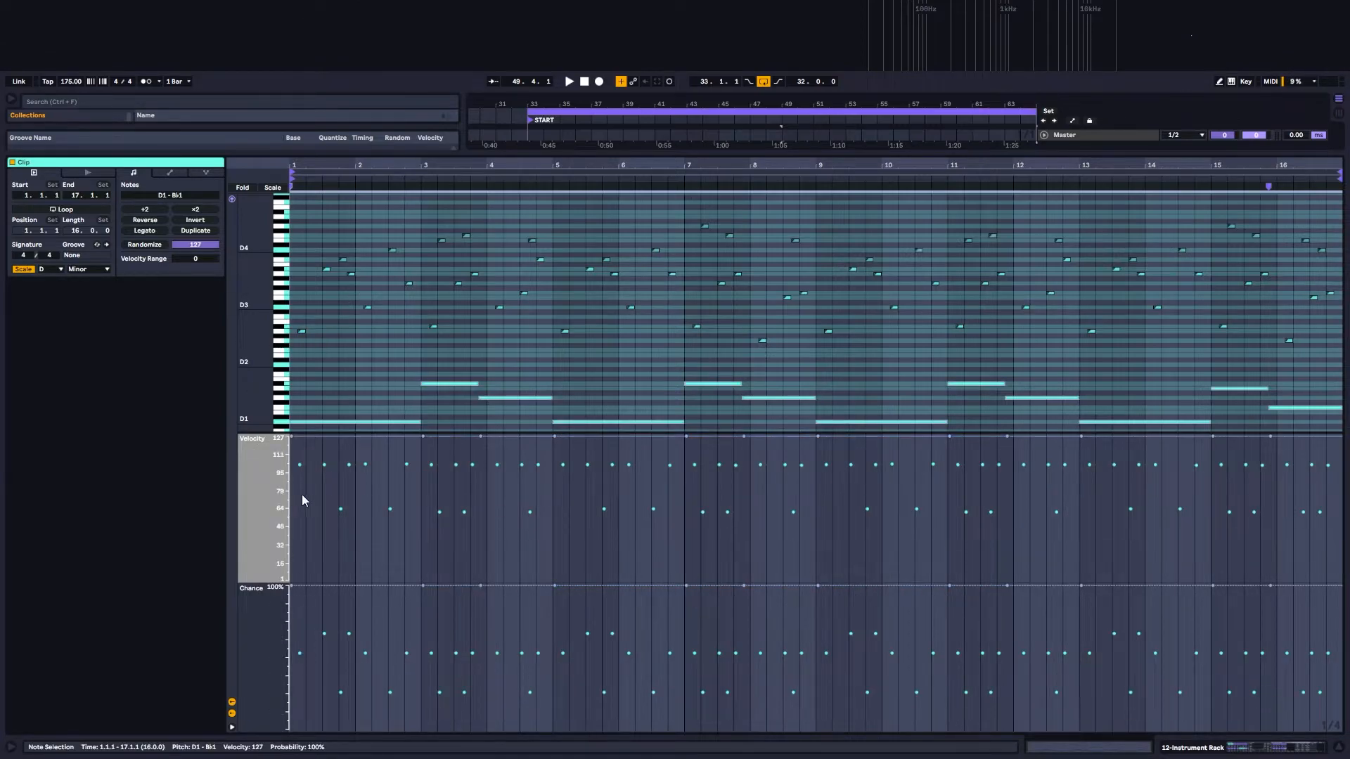
pyautogui.moveTo(292, 451)
pyautogui.mouseDown()
pyautogui.moveTo(413, 486)
pyautogui.moveTo(1341, 492)
pyautogui.mouseUp()
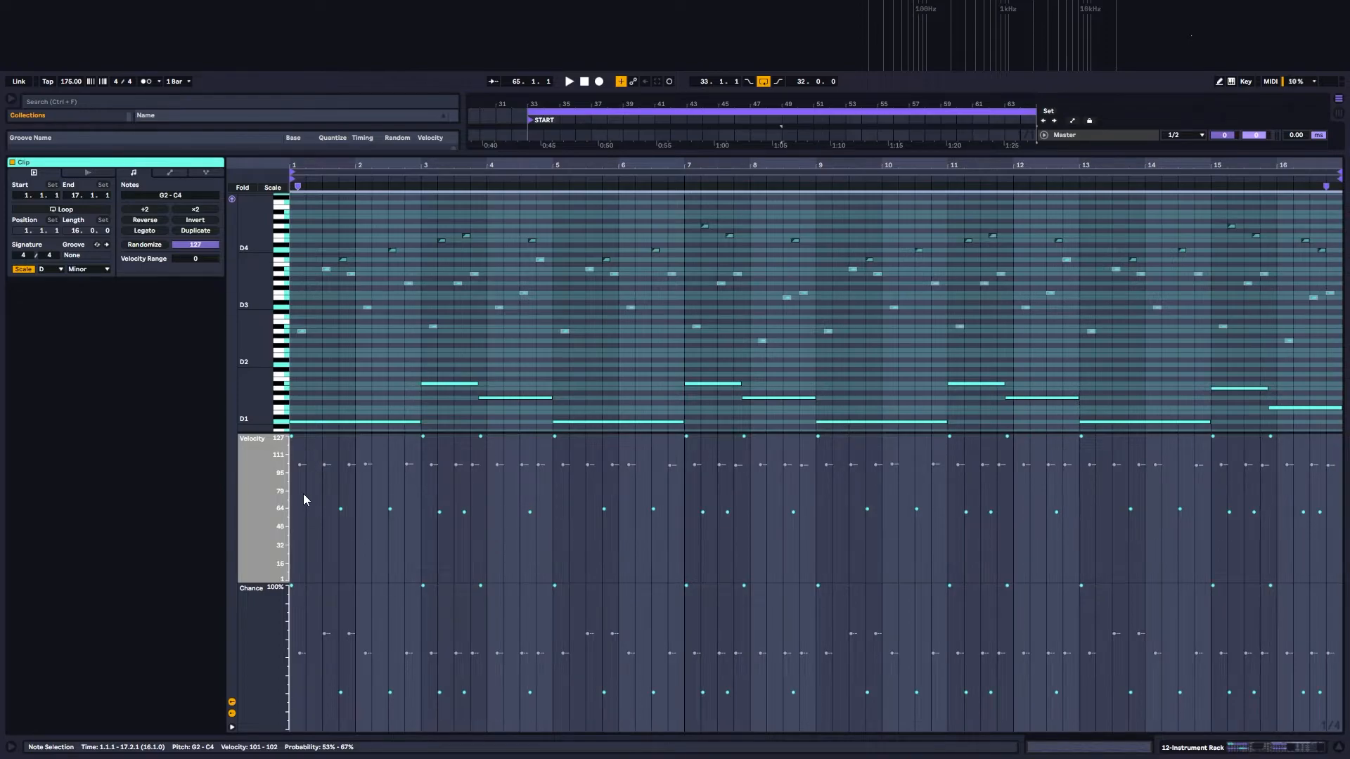
# Step: Select the lowest-velocity notes in the bar 49 clip, and open the bar 33 Instrument Rack clip to compare velocity and chance
pyautogui.moveTo(295, 497); pyautogui.dragTo(1337, 532)
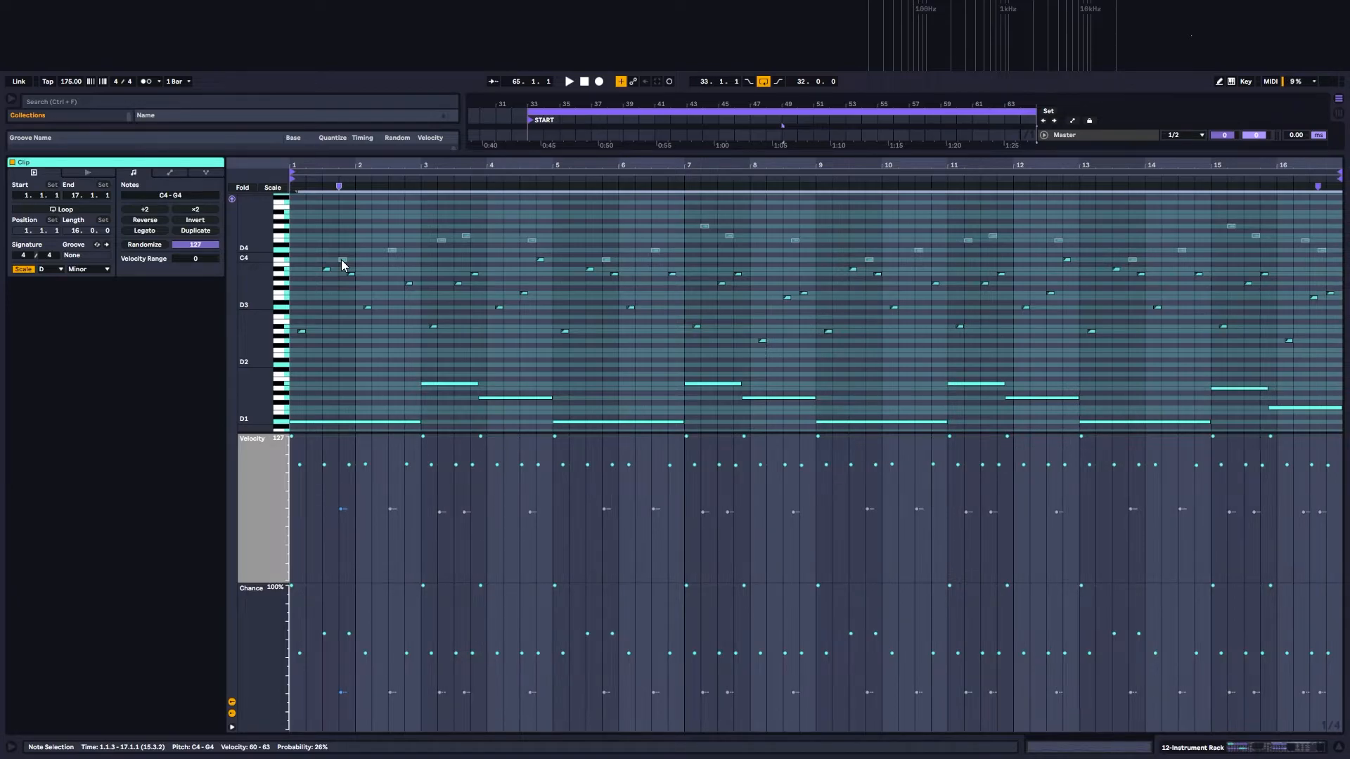
pyautogui.click(1243, 747)
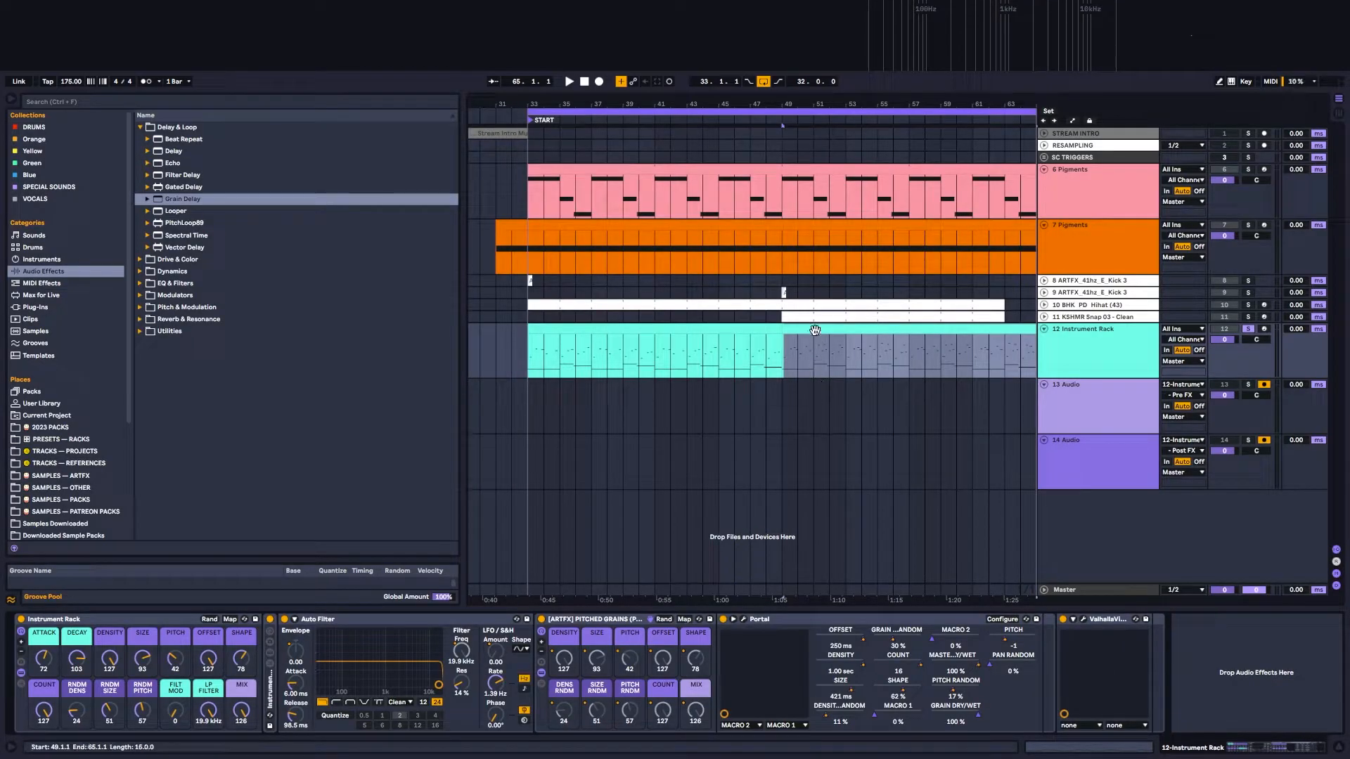
pyautogui.click(833, 370)
pyautogui.click(667, 330)
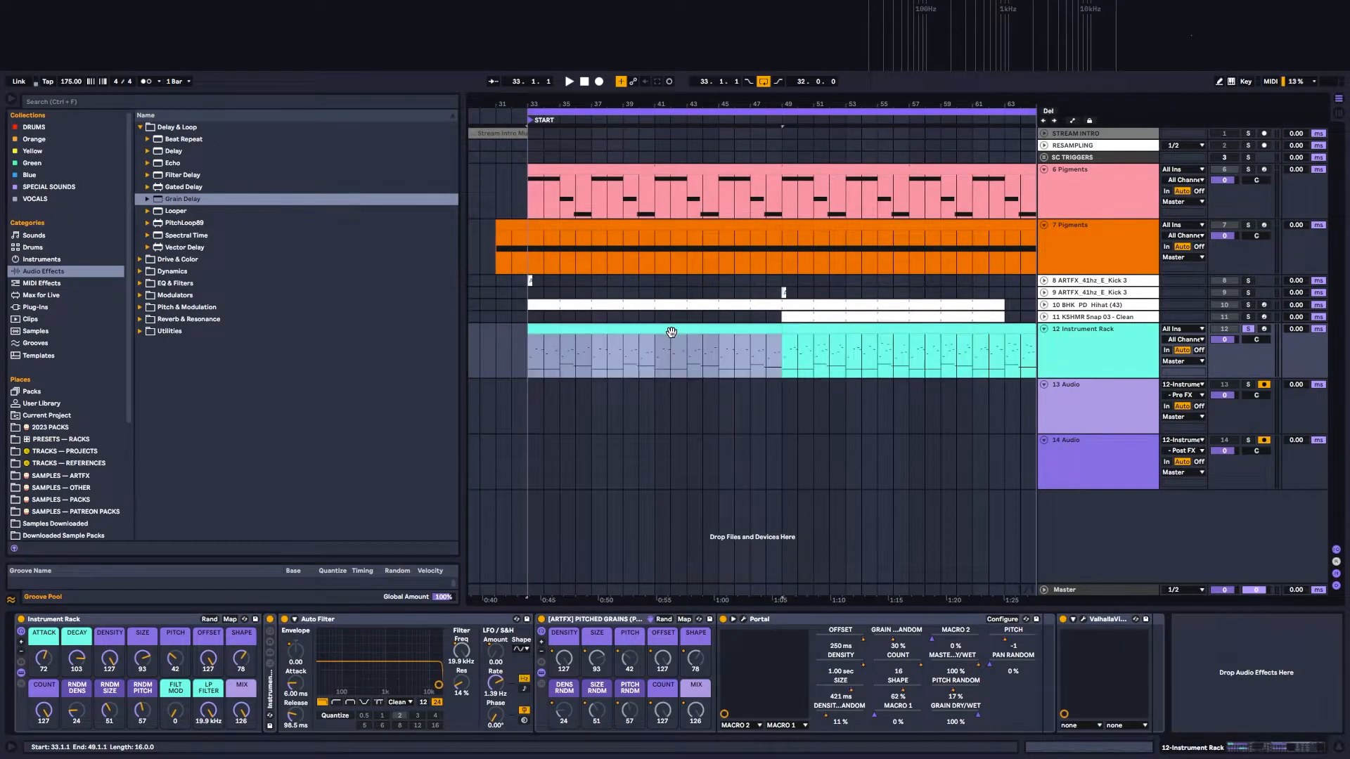
pyautogui.doubleClick(738, 328)
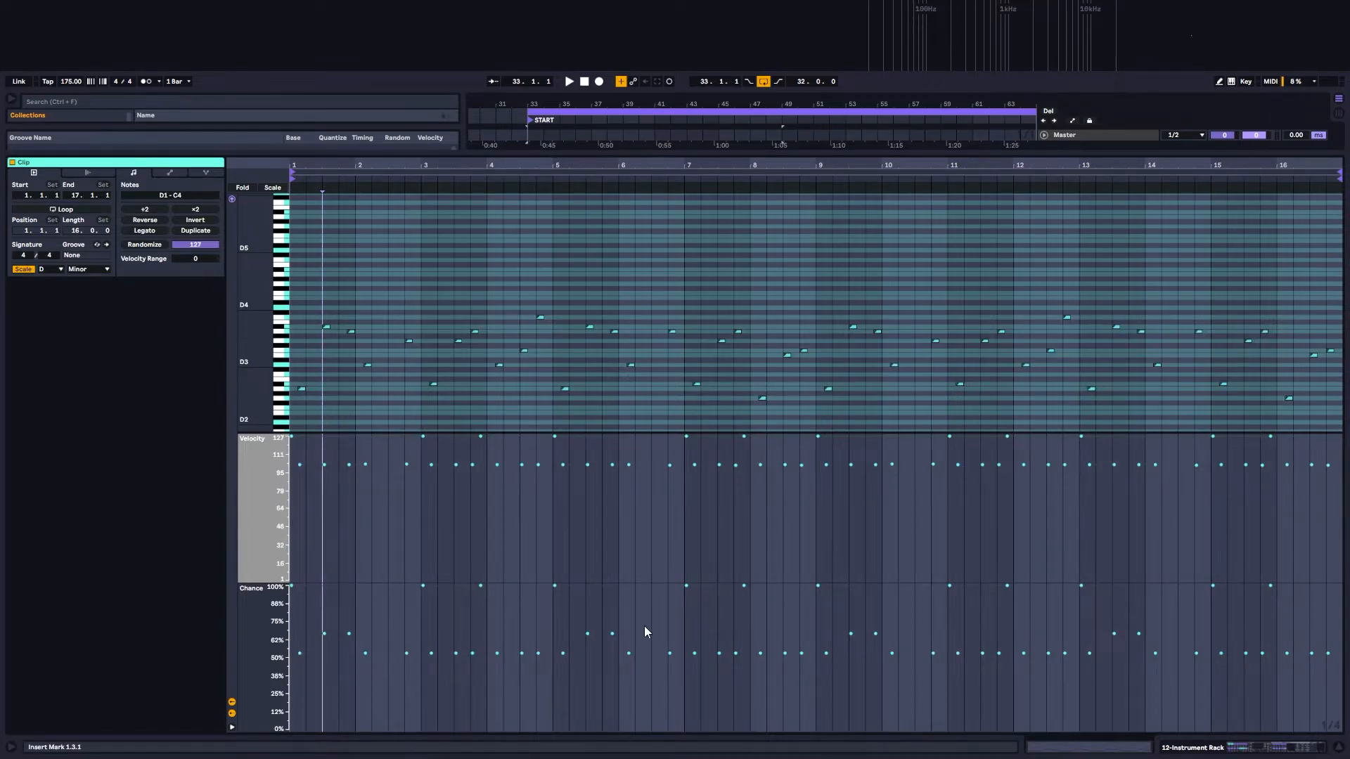
# Step: Return to the device chain, reopen the bar 33 Instrument Rack clip to check its notes, and close it again
pyautogui.click(1262, 750)
pyautogui.click(600, 327)
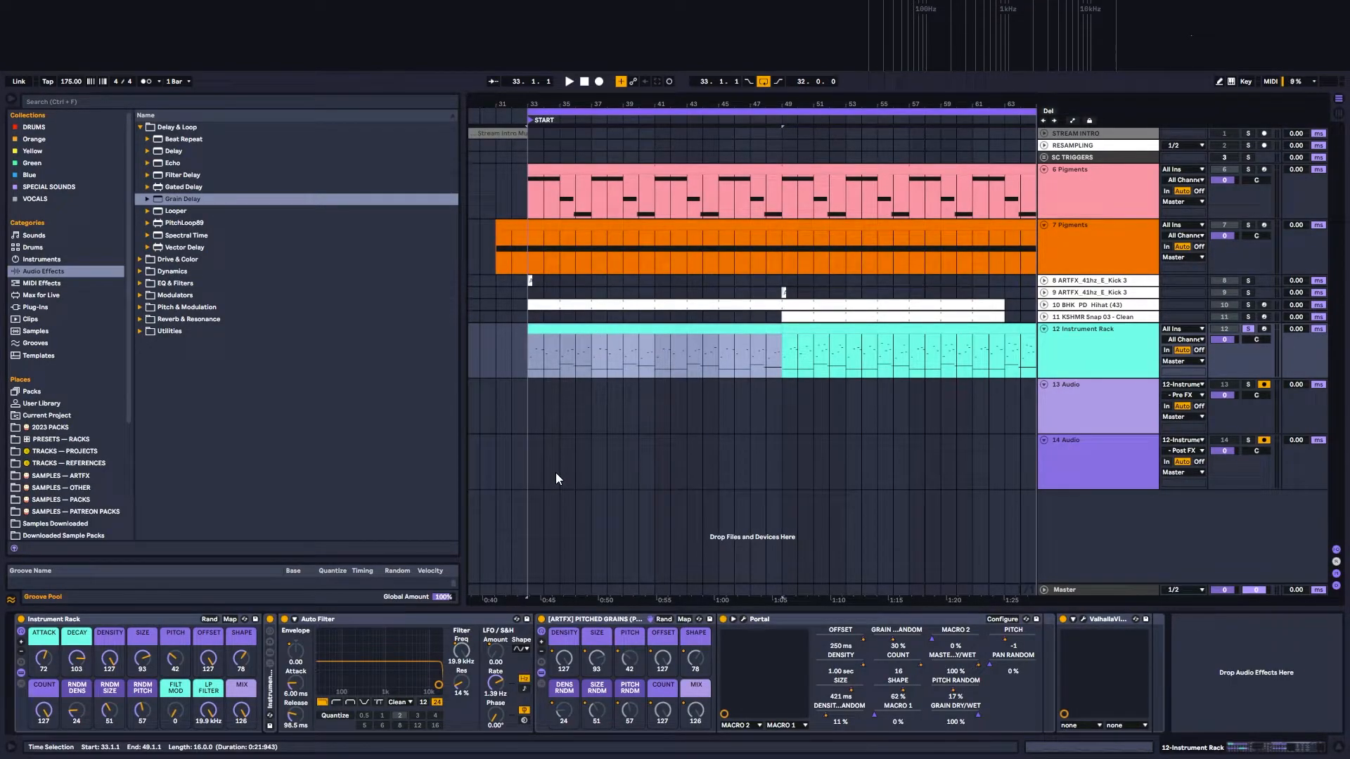
pyautogui.doubleClick(684, 327)
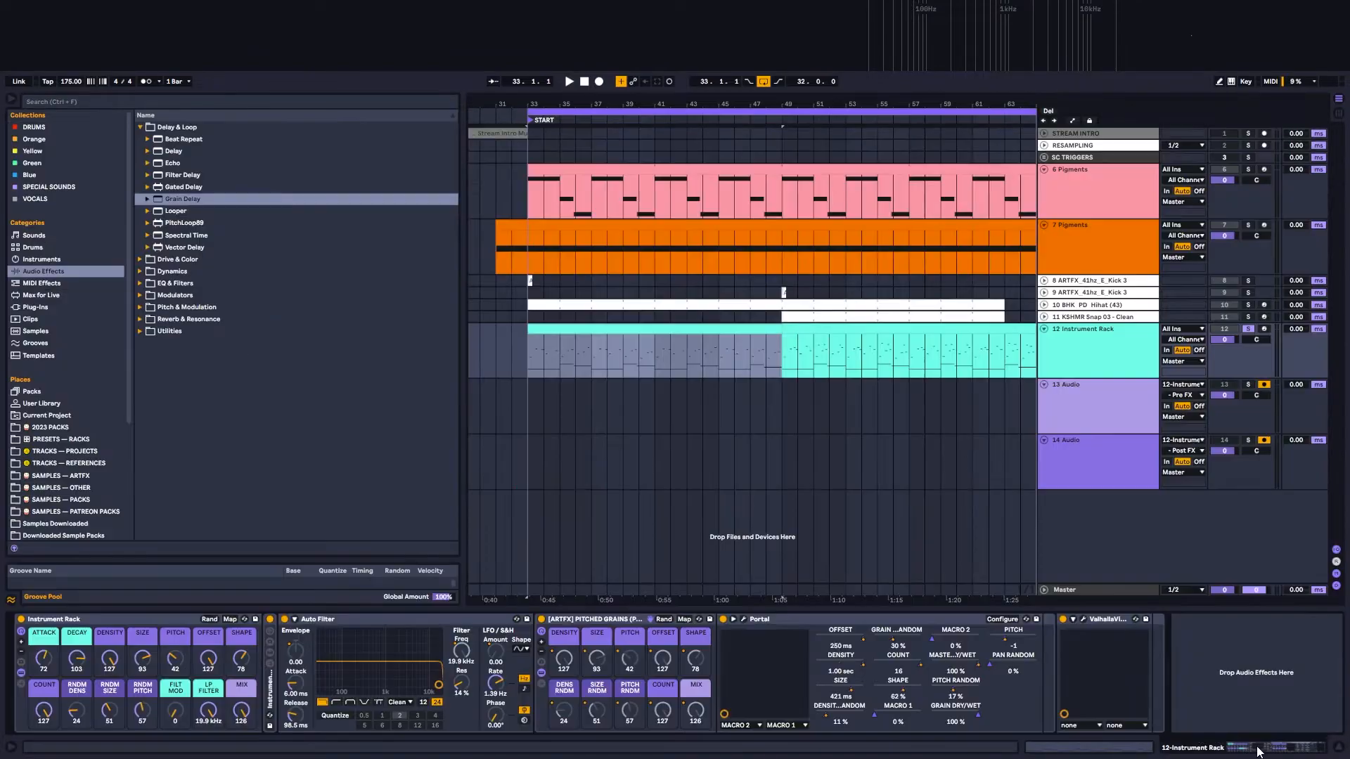
pyautogui.click(1221, 746)
# Step: Deactivate the PITCHED GRAINS rack, and show the bar 33 clip with only its Chance lane
pyautogui.moveTo(772, 106); pyautogui.dragTo(769, 79)
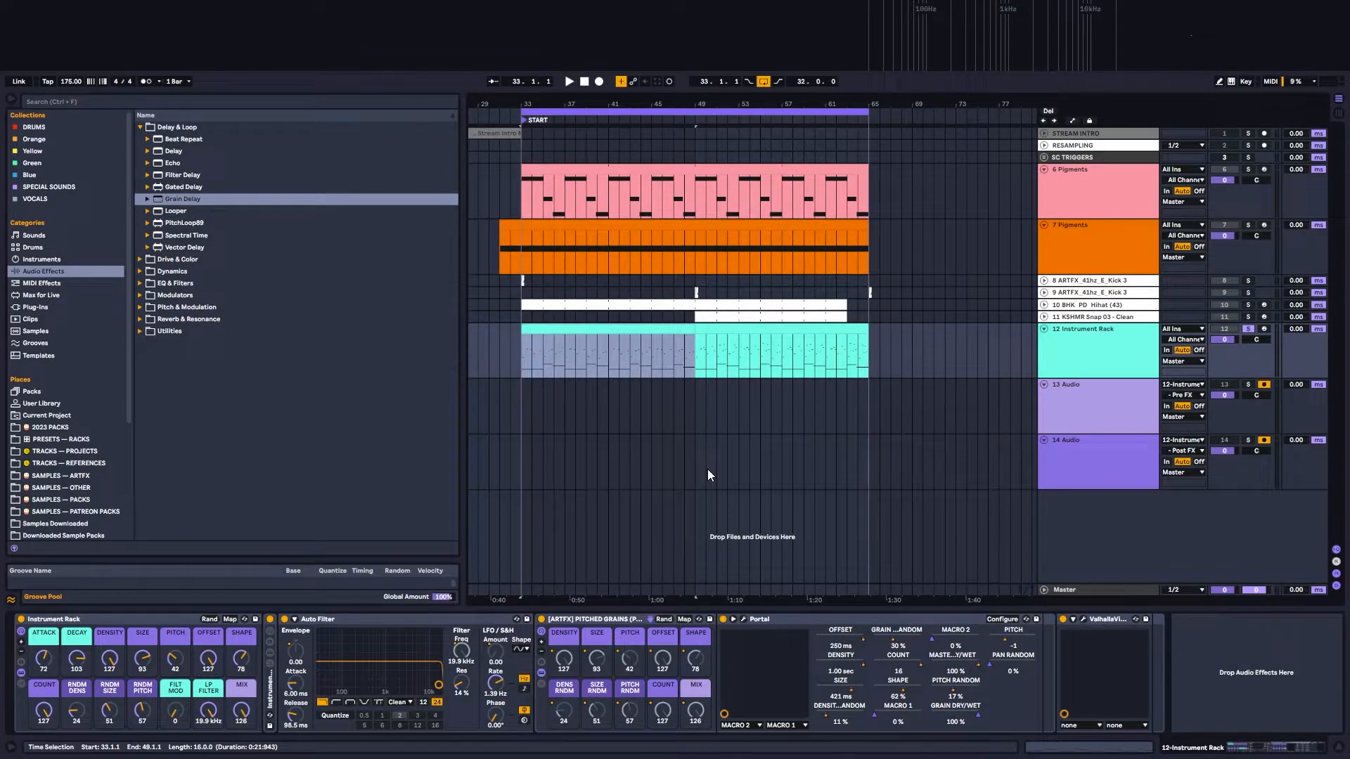
pyautogui.click(542, 674)
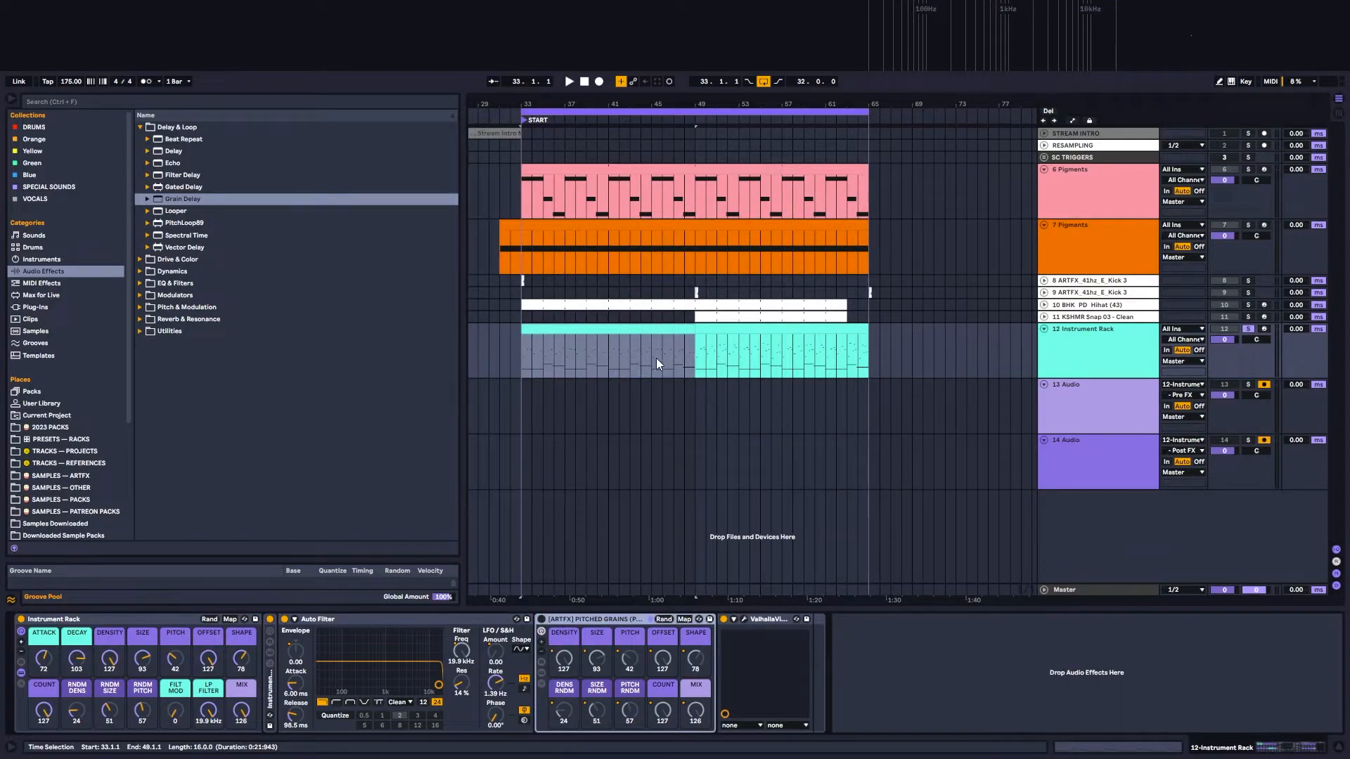
pyautogui.click(673, 328)
pyautogui.doubleClick(606, 329)
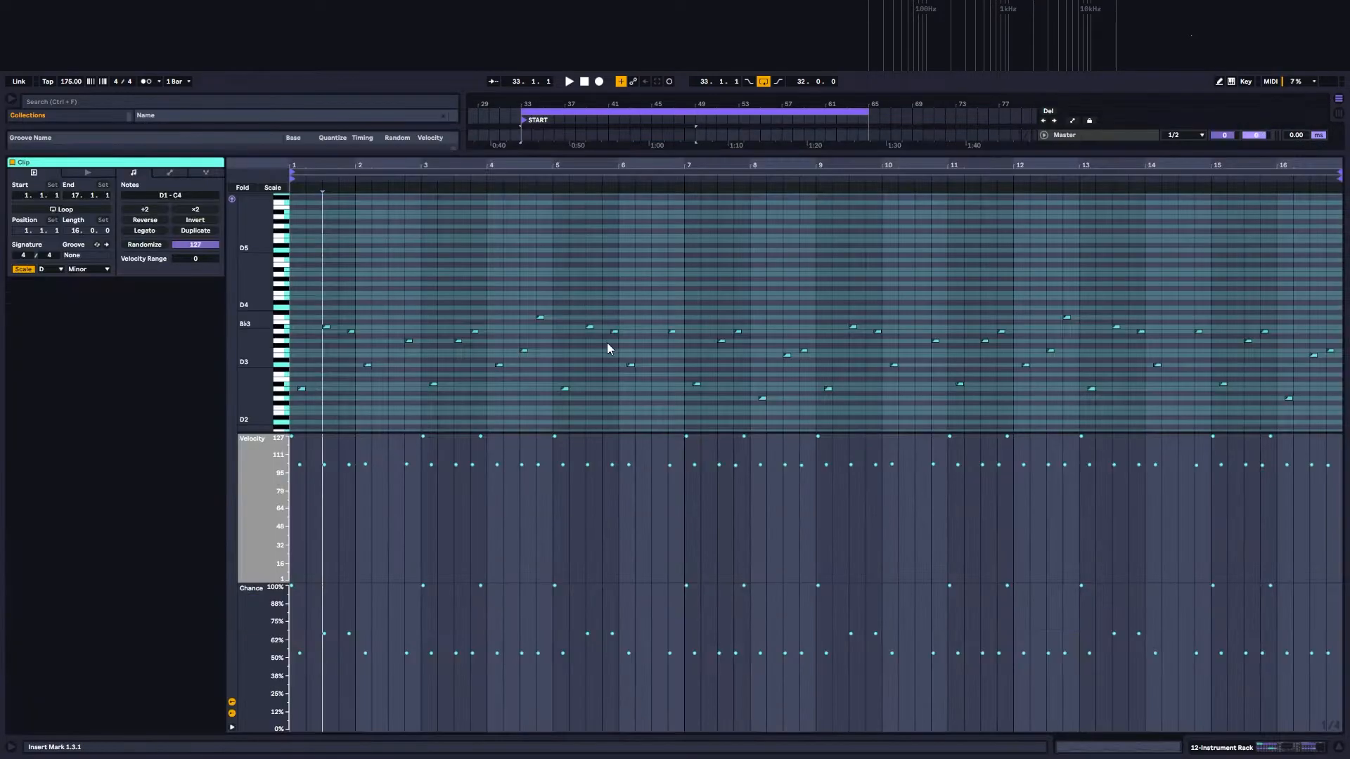
pyautogui.click(232, 703)
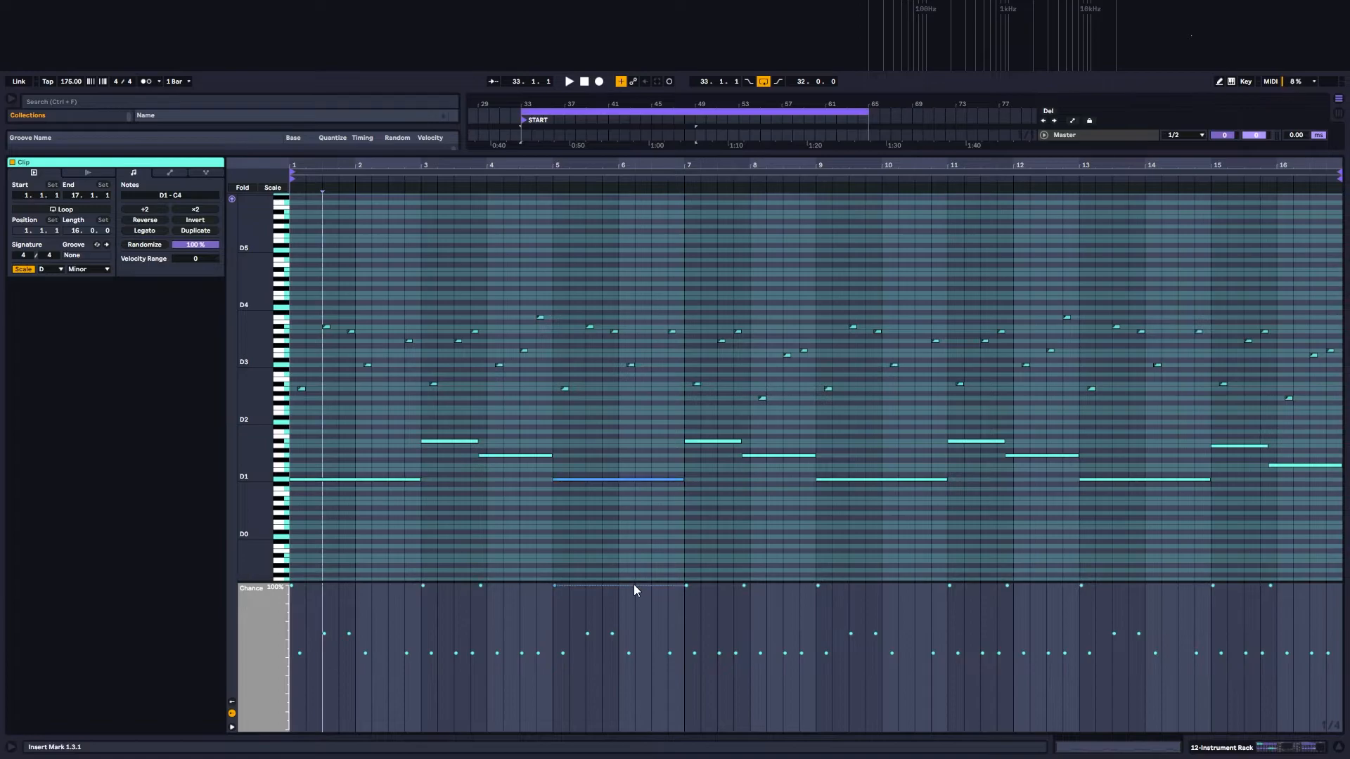
pyautogui.moveTo(629, 582)
pyautogui.mouseDown()
pyautogui.moveTo(628, 604)
pyautogui.moveTo(628, 586)
pyautogui.mouseUp()
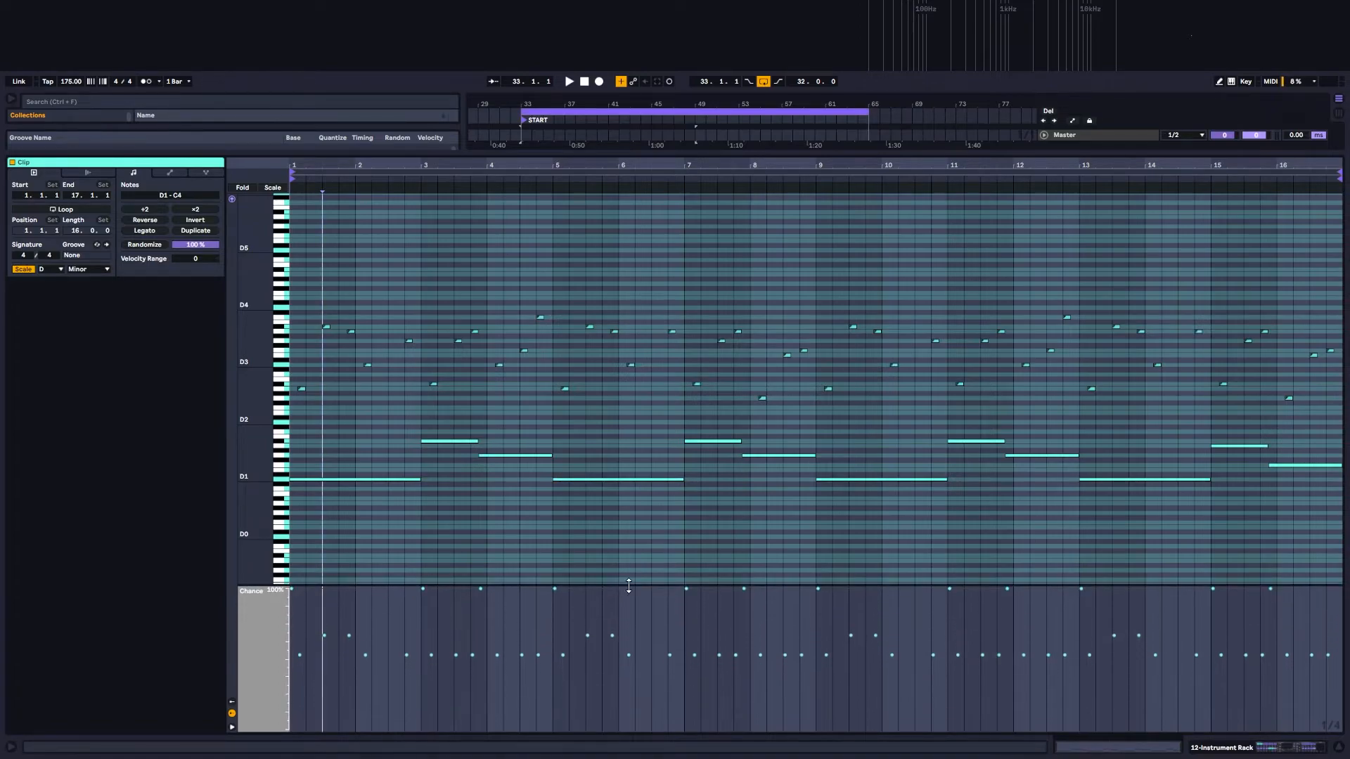
# Step: Examine the short upper notes and long bass notes of the bar 33 clip up close, together with their chance
pyautogui.scroll(2, 546, 403)
pyautogui.scroll(-2, 547, 403)
pyautogui.scroll(6, 310, 281)
pyautogui.moveTo(257, 329); pyautogui.dragTo(320, 329)
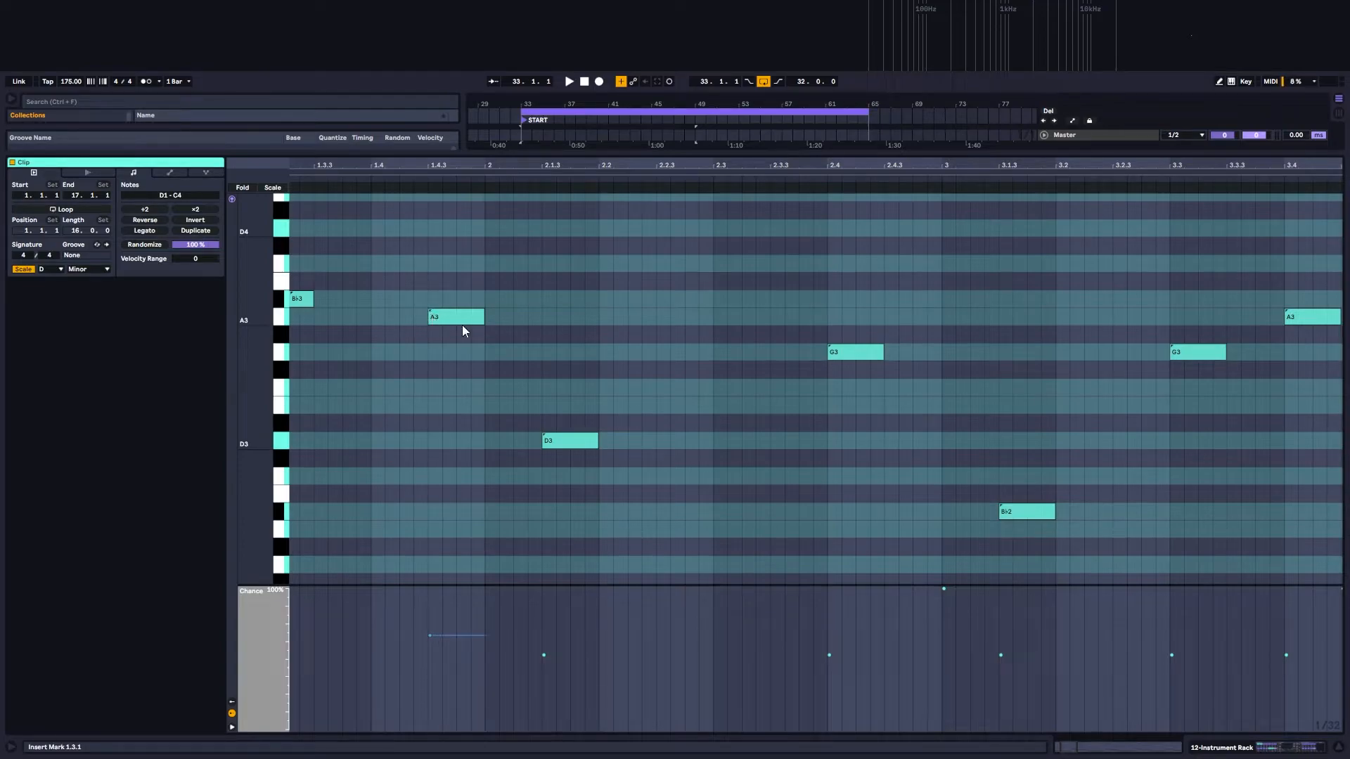
pyautogui.scroll(-5, 471, 338)
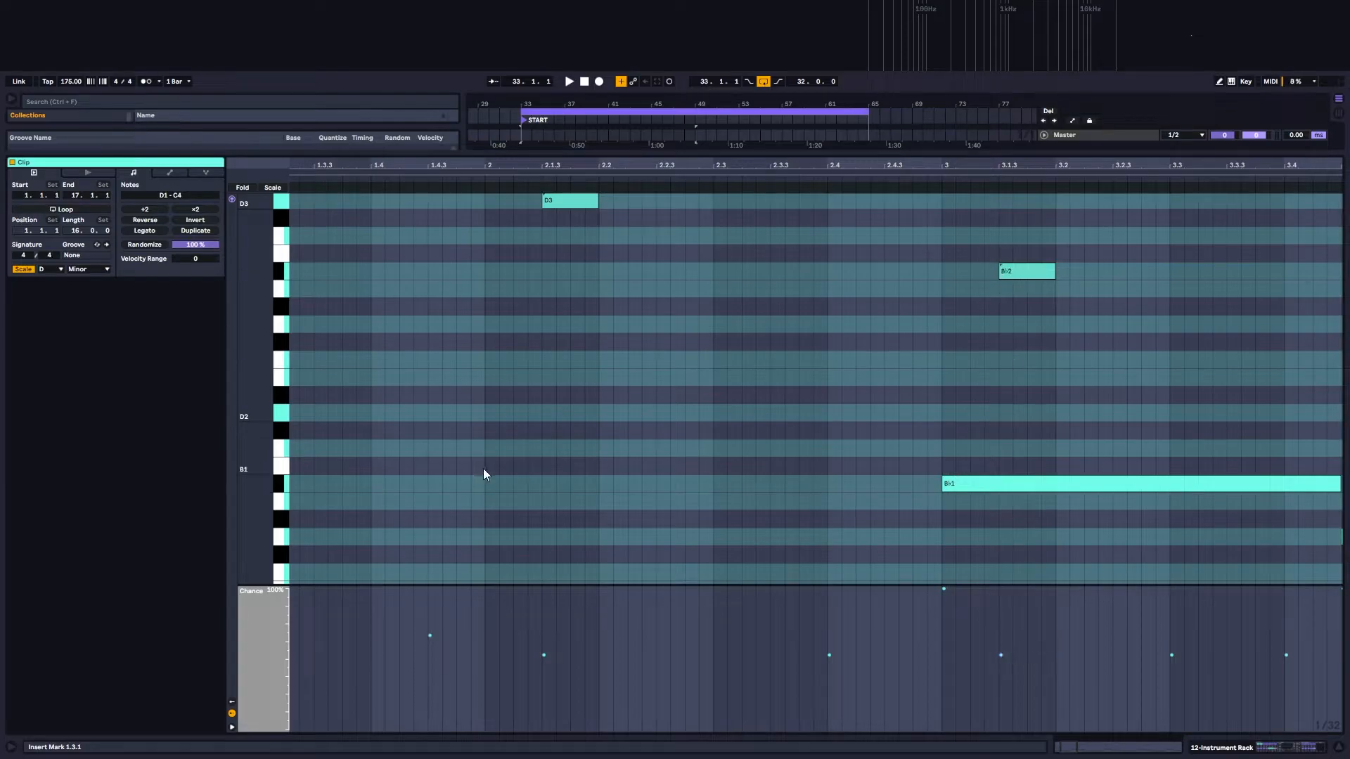
pyautogui.scroll(2, 304, 389)
pyautogui.moveTo(251, 363); pyautogui.dragTo(184, 363)
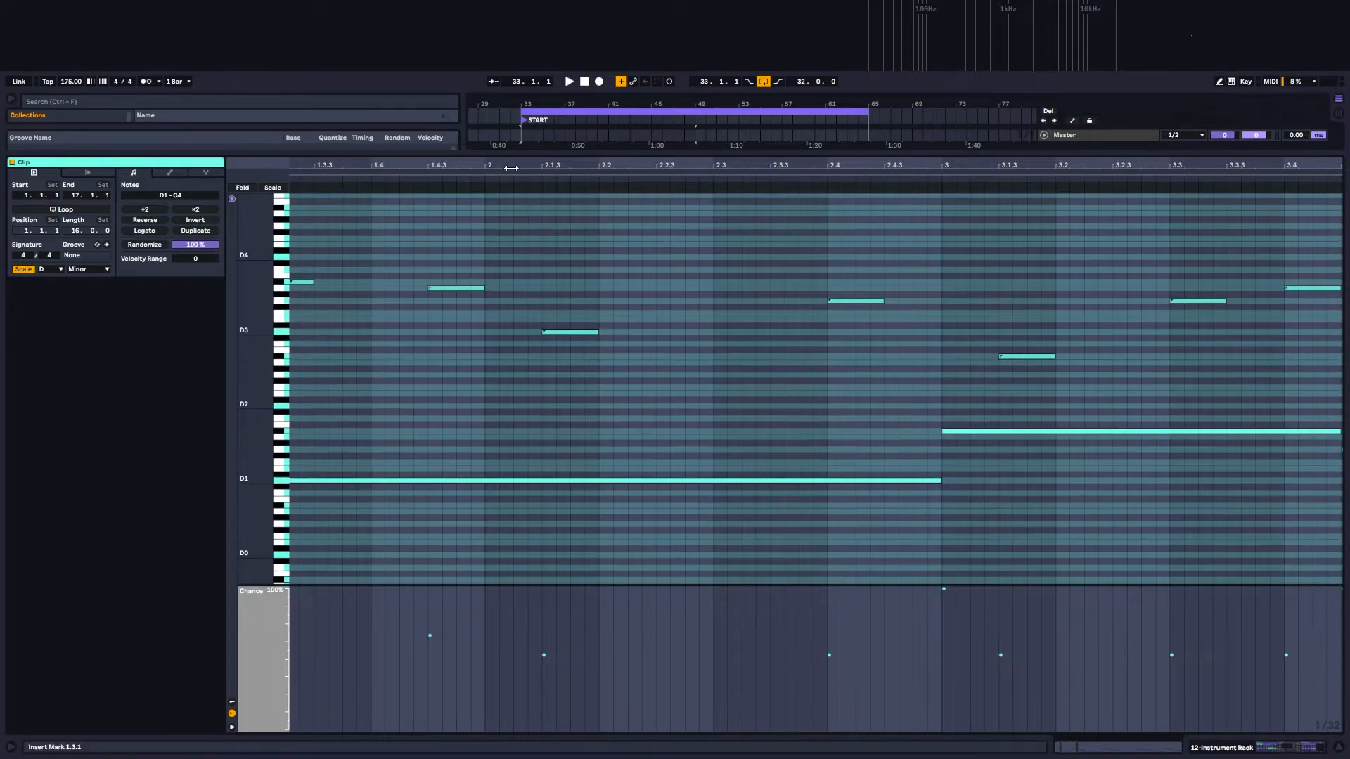
pyautogui.doubleClick(516, 162)
# Step: Play the Instrument Rack clip from bar 33 and stop playback at bar 49
pyautogui.click(337, 440)
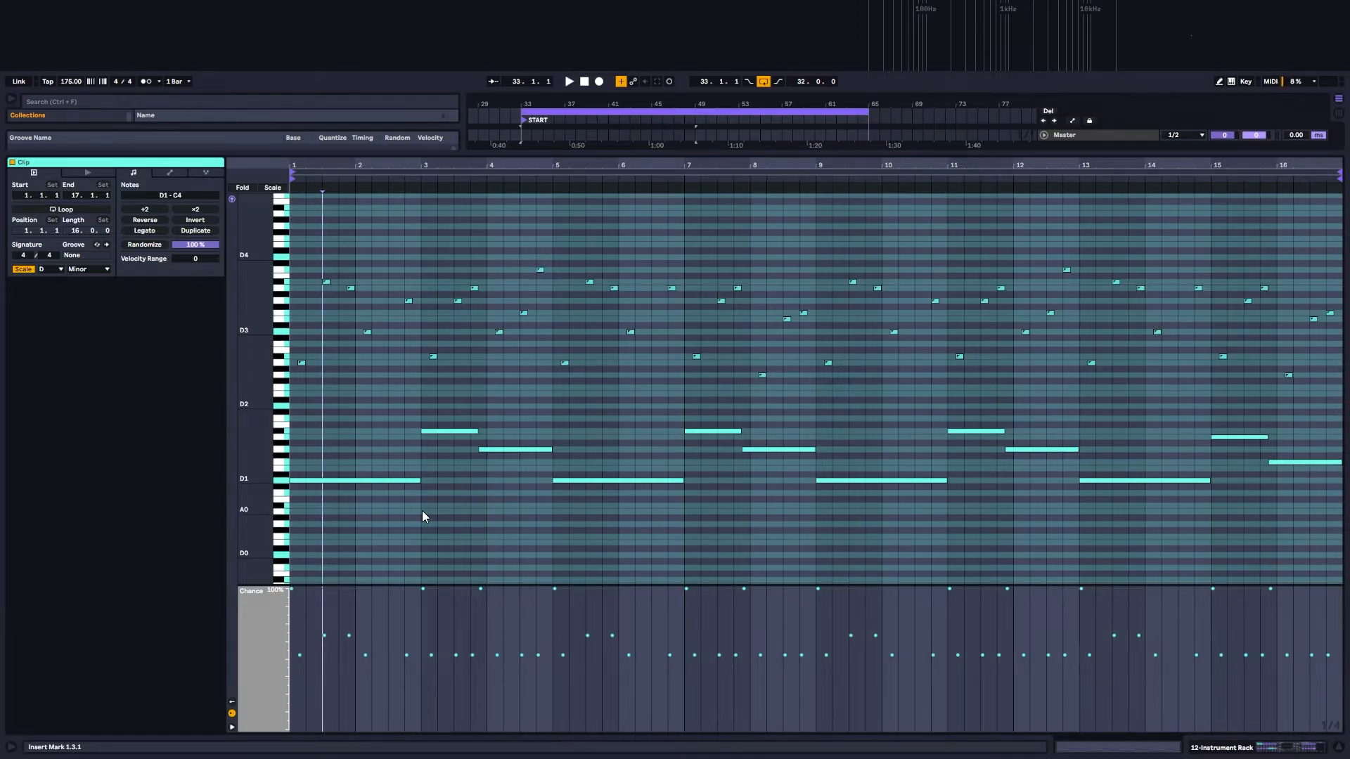
pyautogui.press('space')
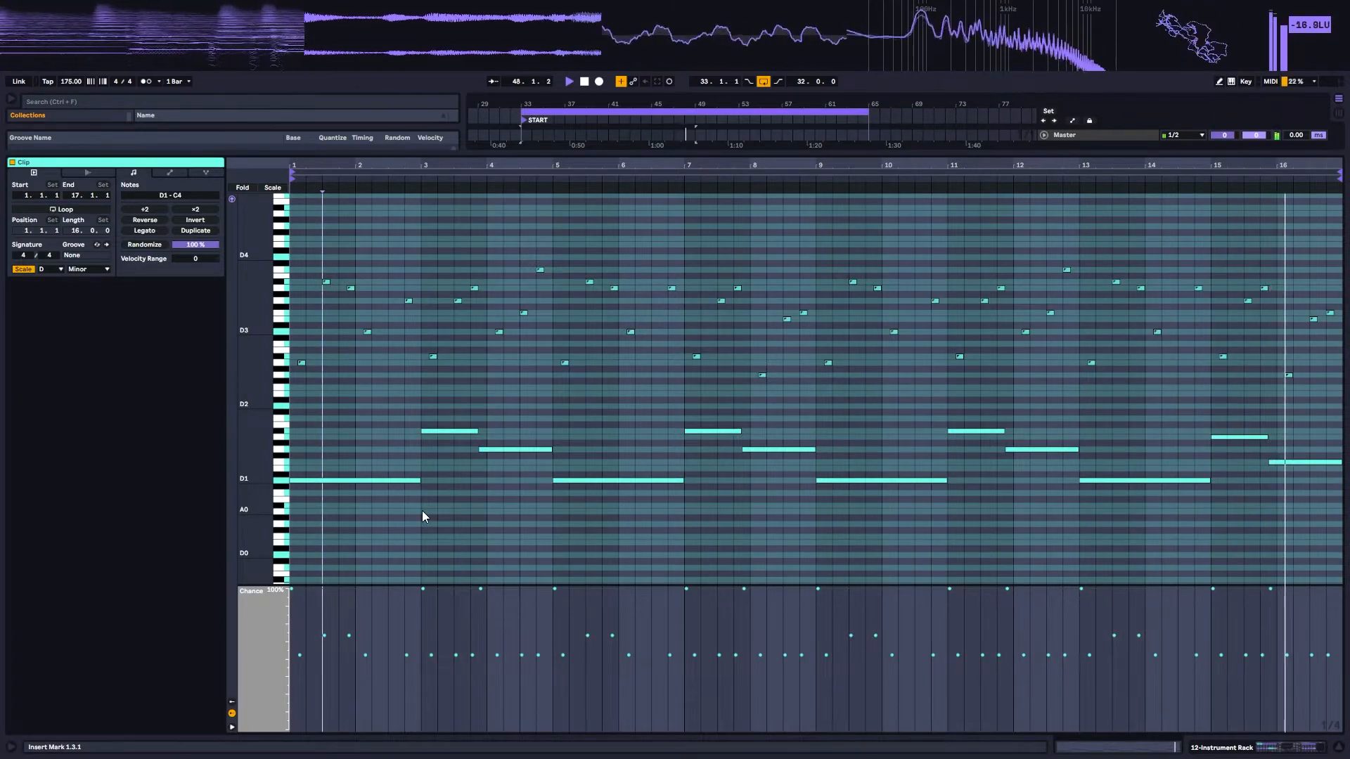
pyautogui.press('space')
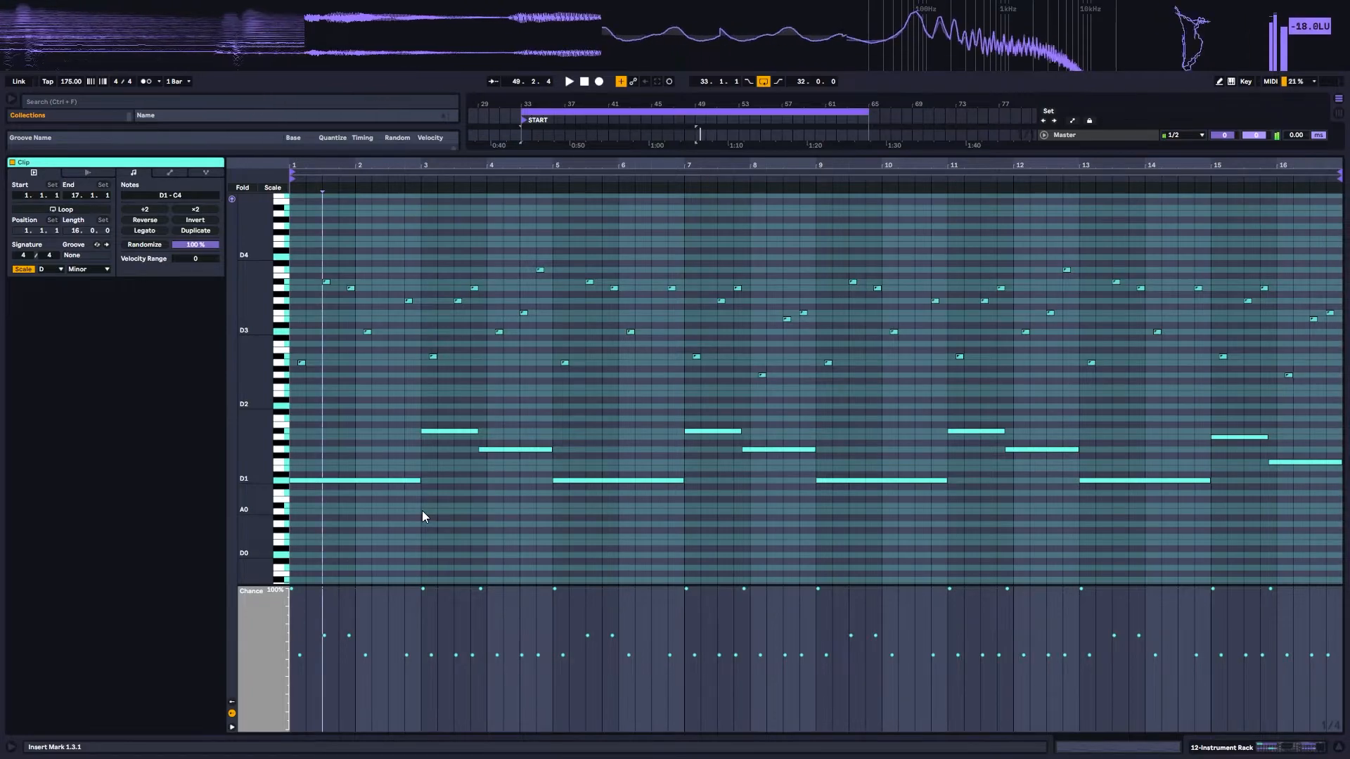
# Step: Open the Instrument Rack clip at bar 49 and play it back up to bar 57
pyautogui.click(1217, 748)
pyautogui.click(733, 329)
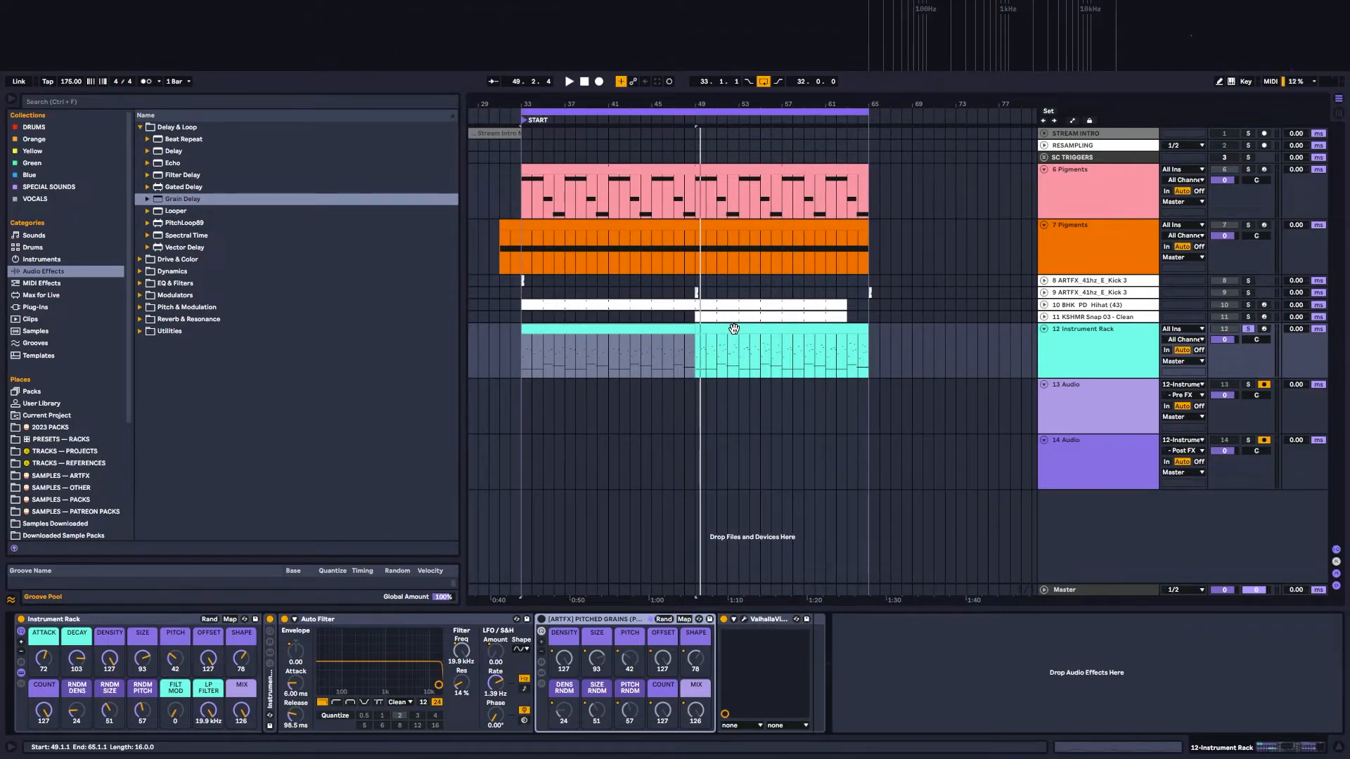
pyautogui.click(734, 329)
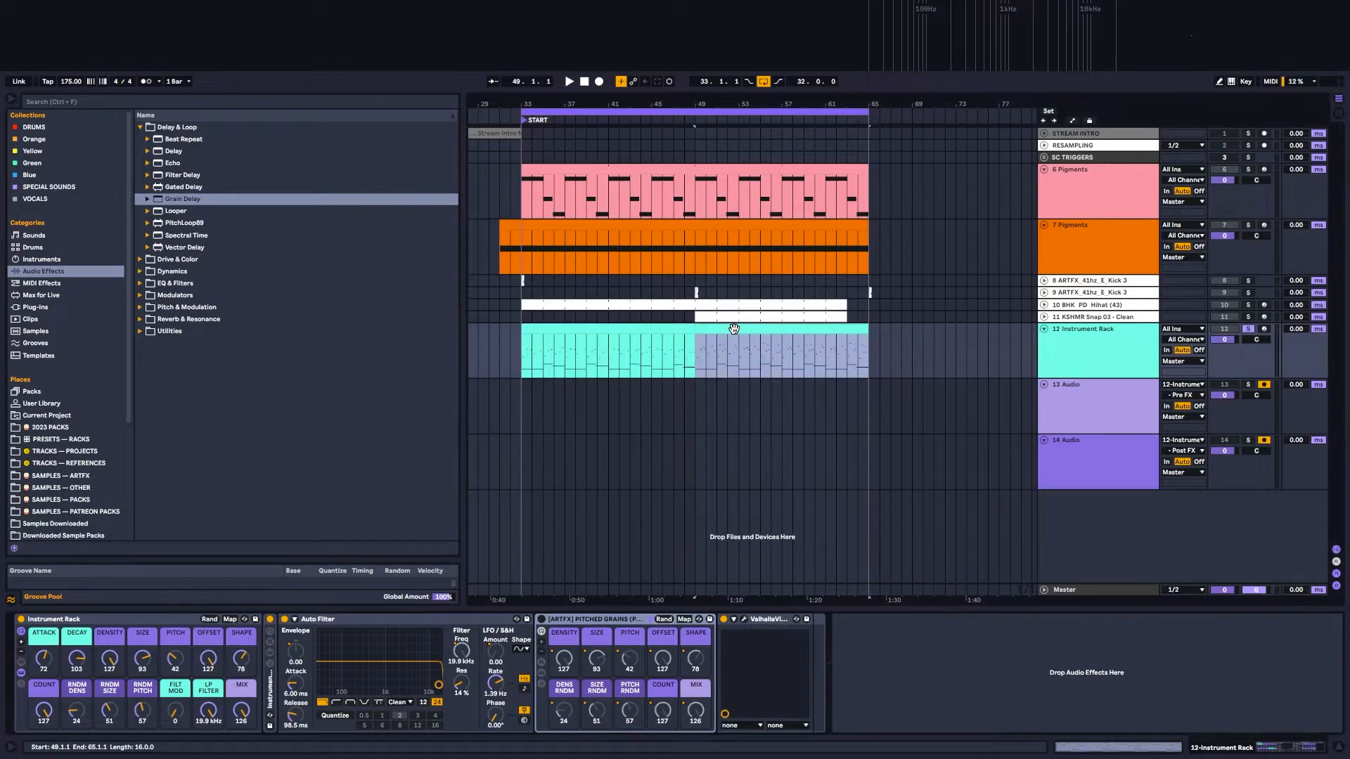
pyautogui.doubleClick(733, 329)
pyautogui.scroll(3, 386, 454)
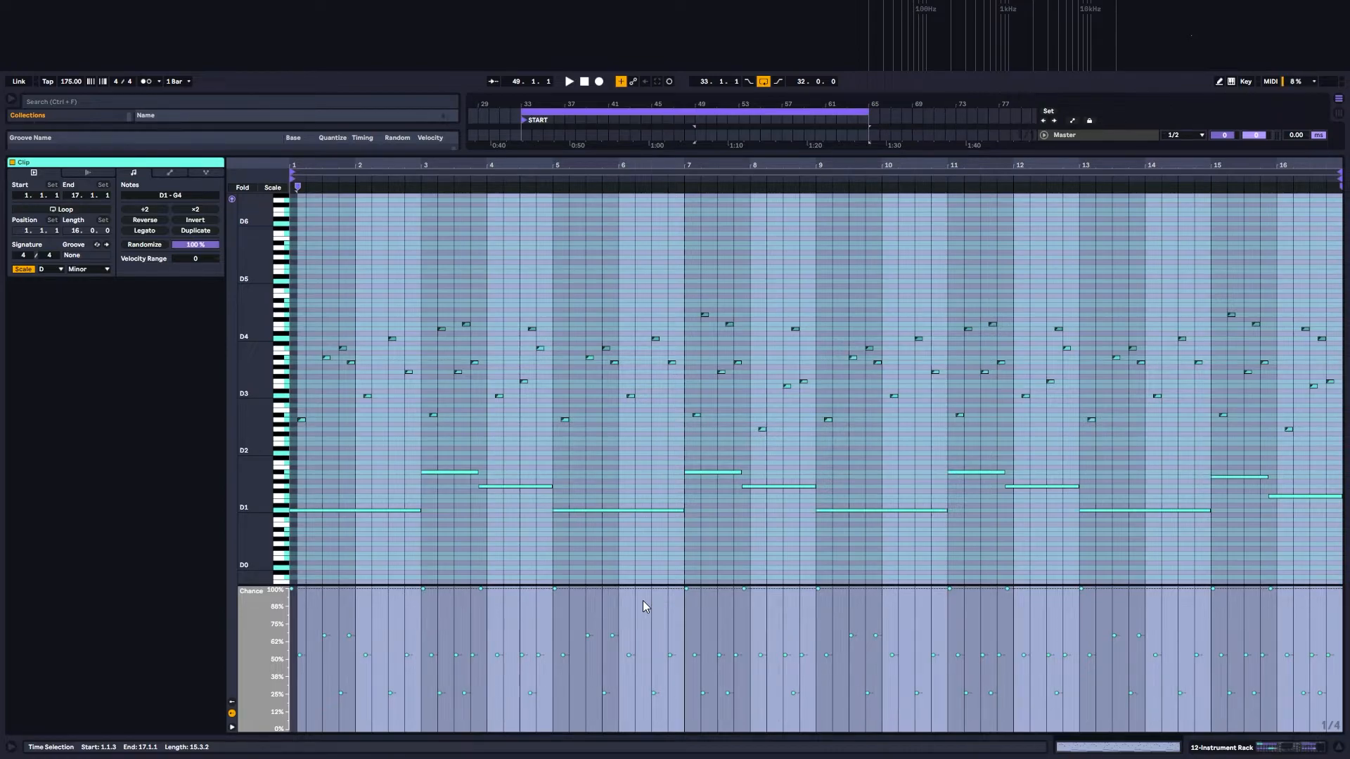
pyautogui.press('space')
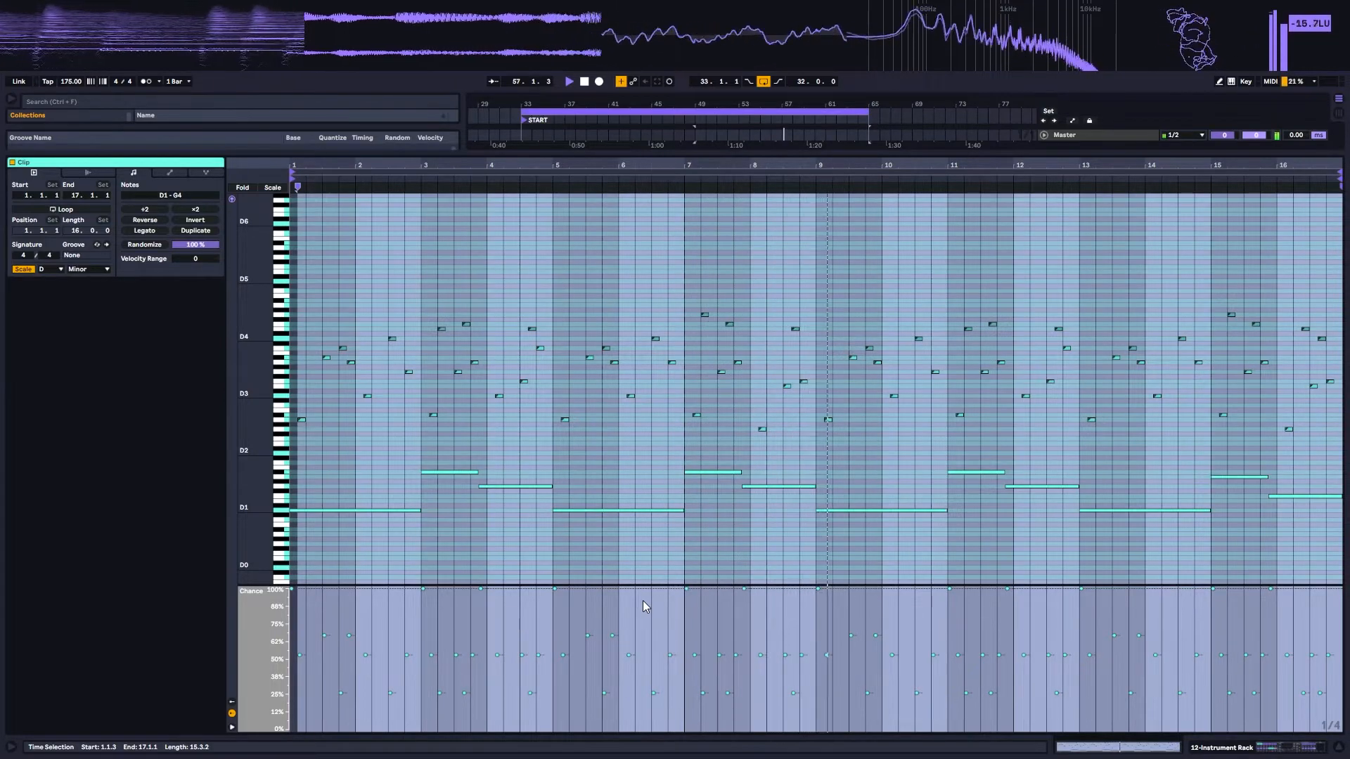
pyautogui.press('space')
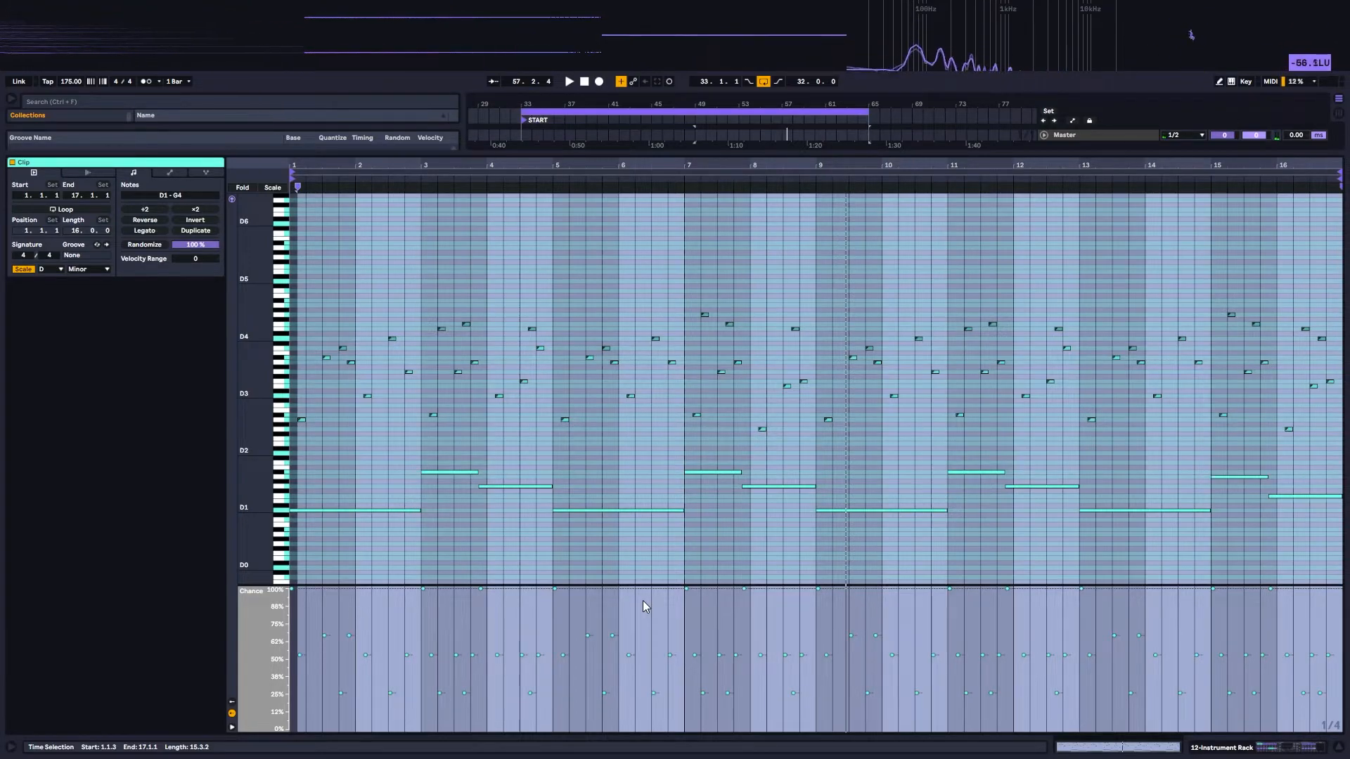
# Step: Reactivate the PITCHED GRAINS rack and select the Instrument Rack clip at bar 33
pyautogui.click(1227, 748)
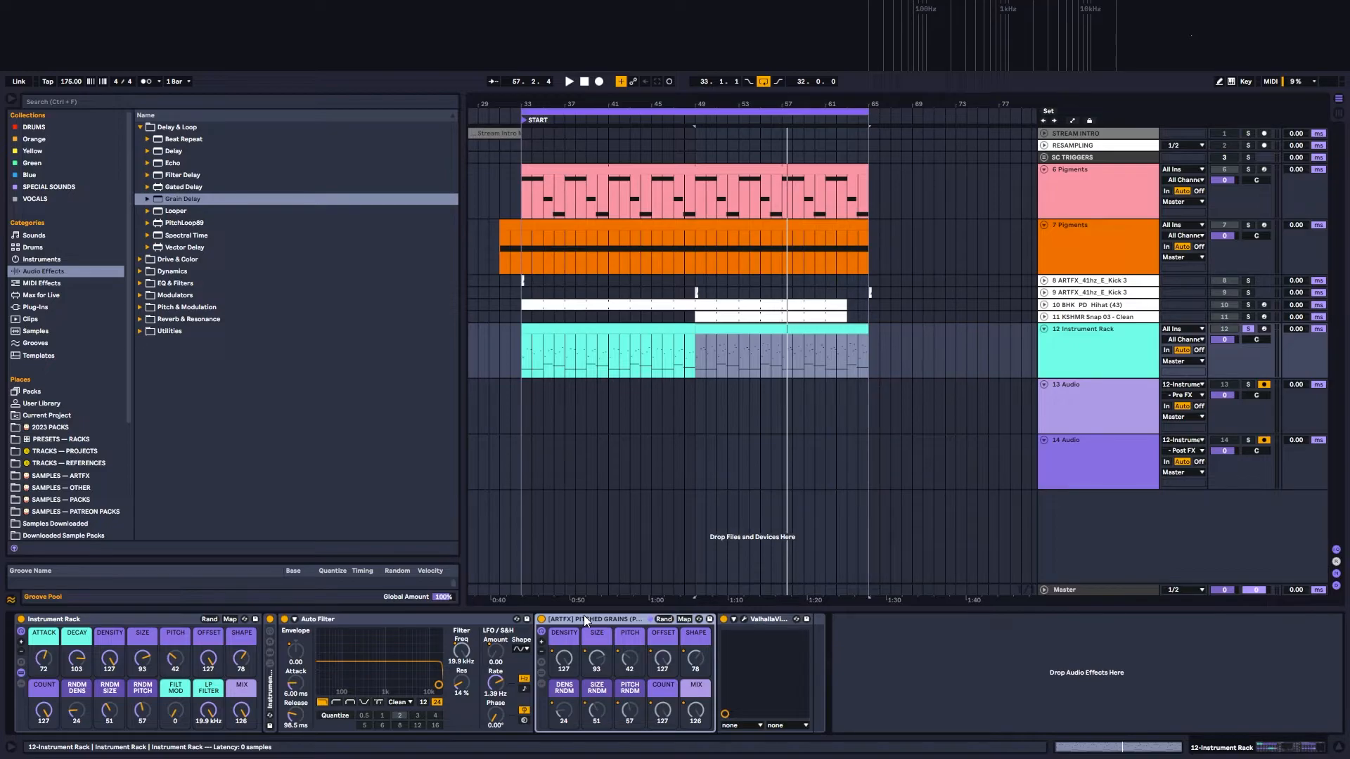
pyautogui.click(575, 329)
# Step: Switch repeatedly between audio tracks 13 and 14 to compare their Pre FX and Post FX inputs, and return to the Instrument Rack's PITCHED GRAINS device
pyautogui.click(1090, 390)
pyautogui.click(1090, 445)
pyautogui.click(1091, 382)
pyautogui.click(1095, 435)
pyautogui.click(1092, 388)
pyautogui.click(1091, 449)
pyautogui.click(1089, 389)
pyautogui.click(1087, 445)
pyautogui.click(1087, 383)
pyautogui.click(1082, 436)
pyautogui.click(1079, 333)
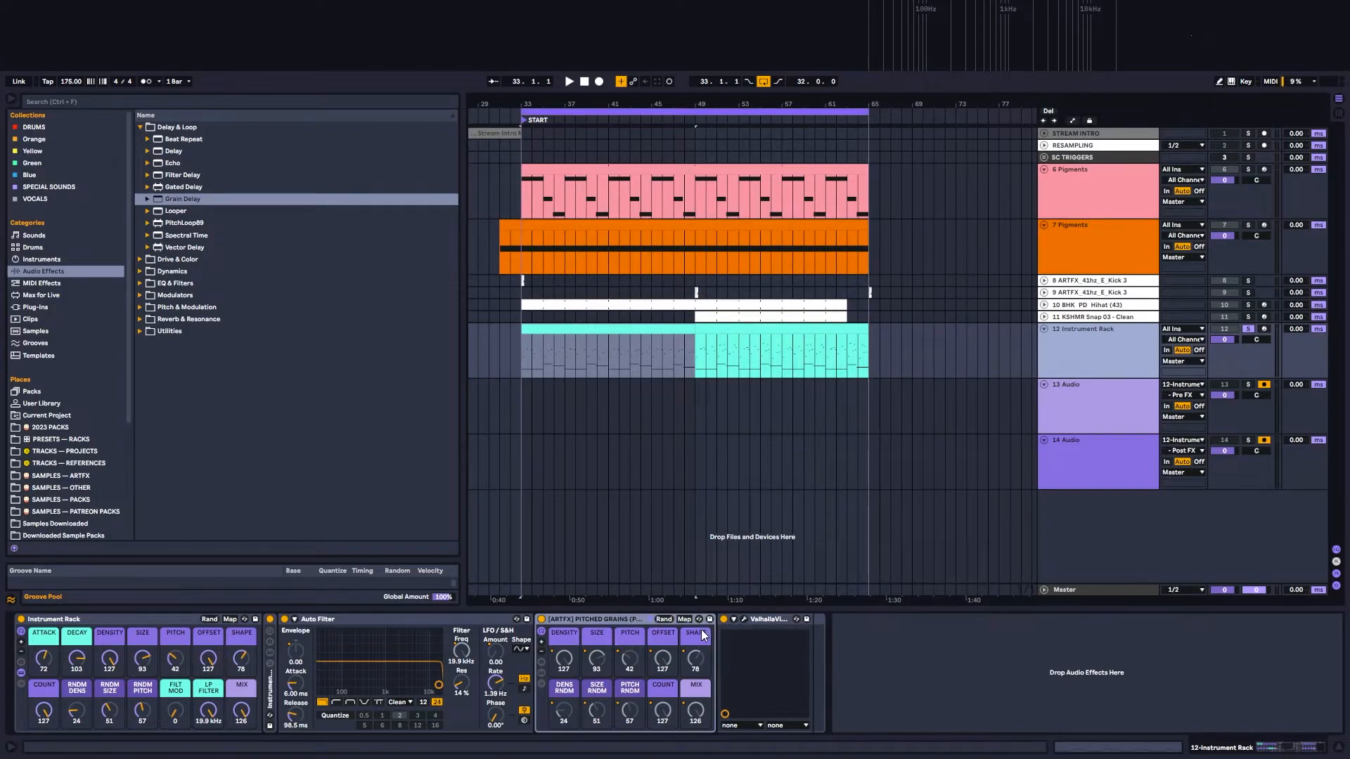
pyautogui.click(586, 618)
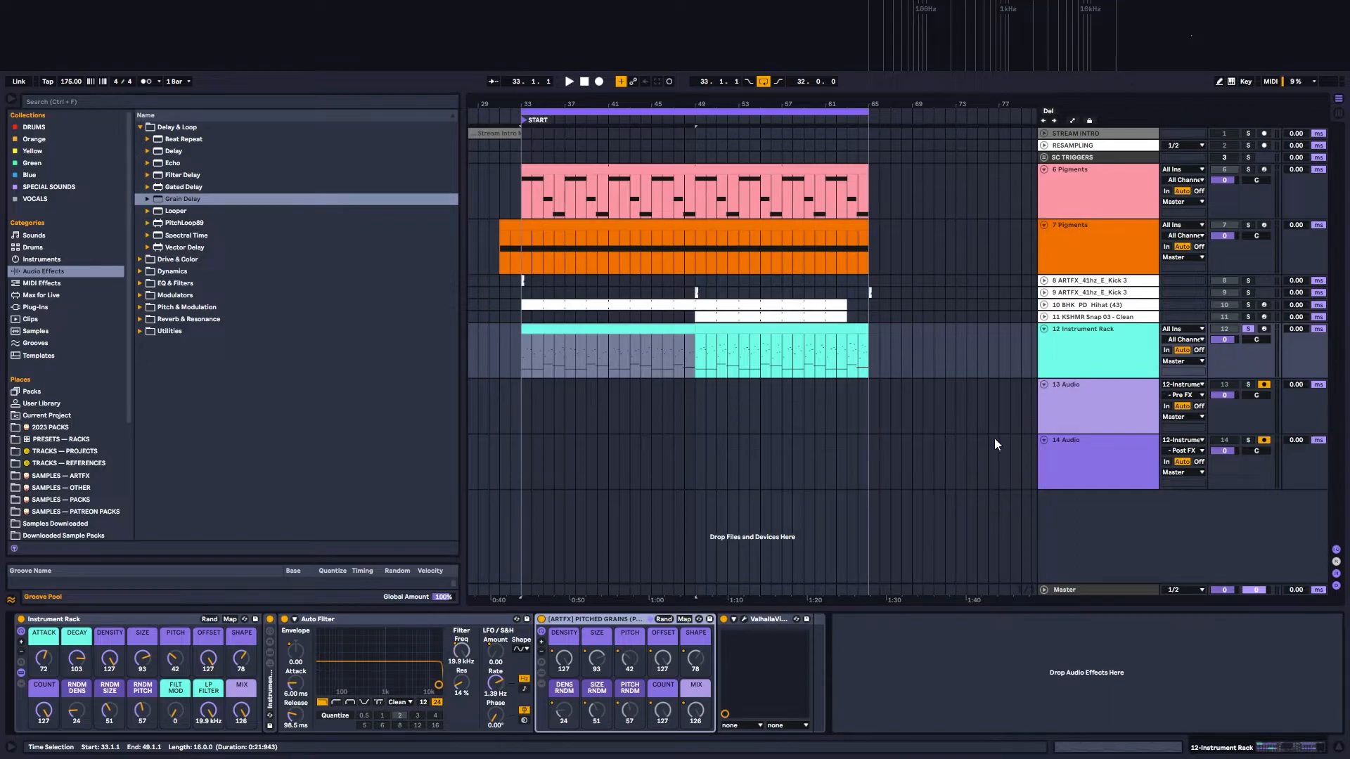
# Step: Delete audio tracks 13 and 14 below the Instrument Rack track
pyautogui.click(1066, 403)
pyautogui.click(1090, 453)
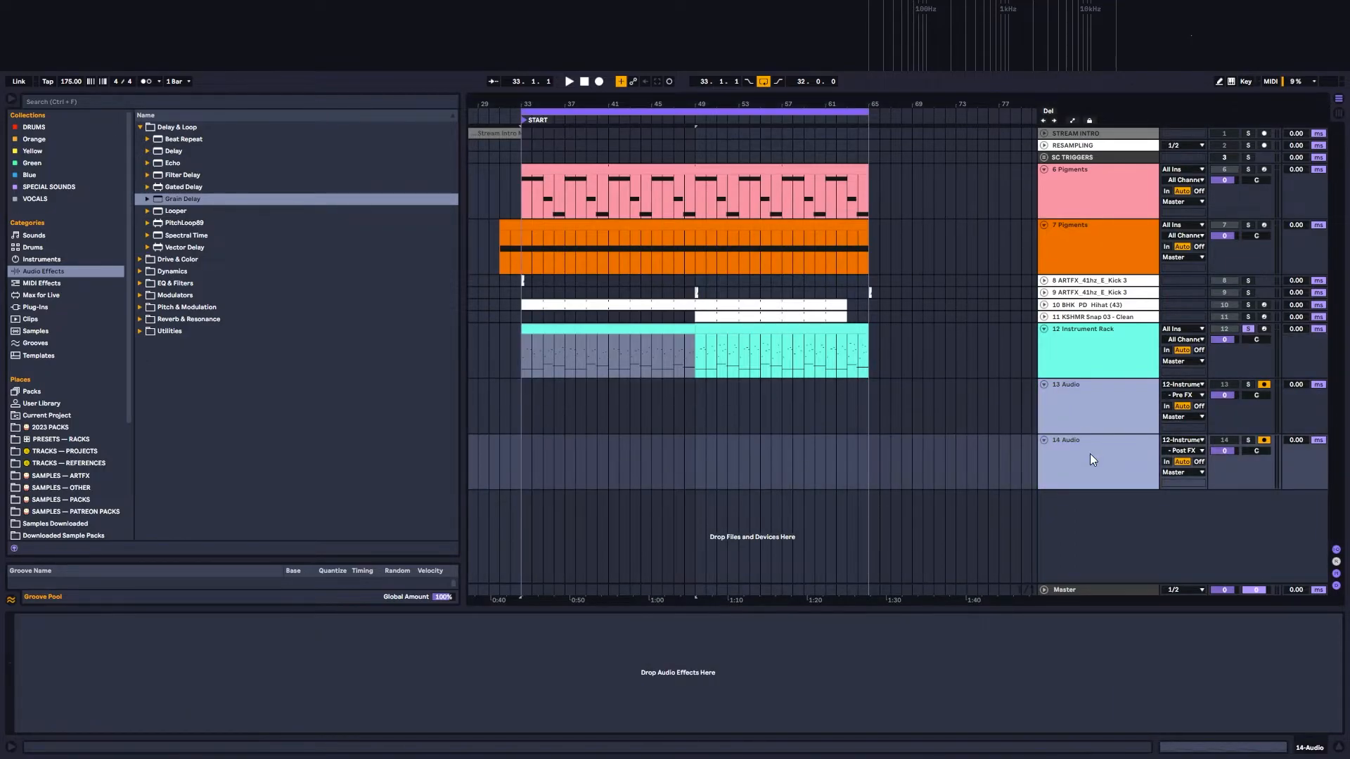
pyautogui.press('Delete')
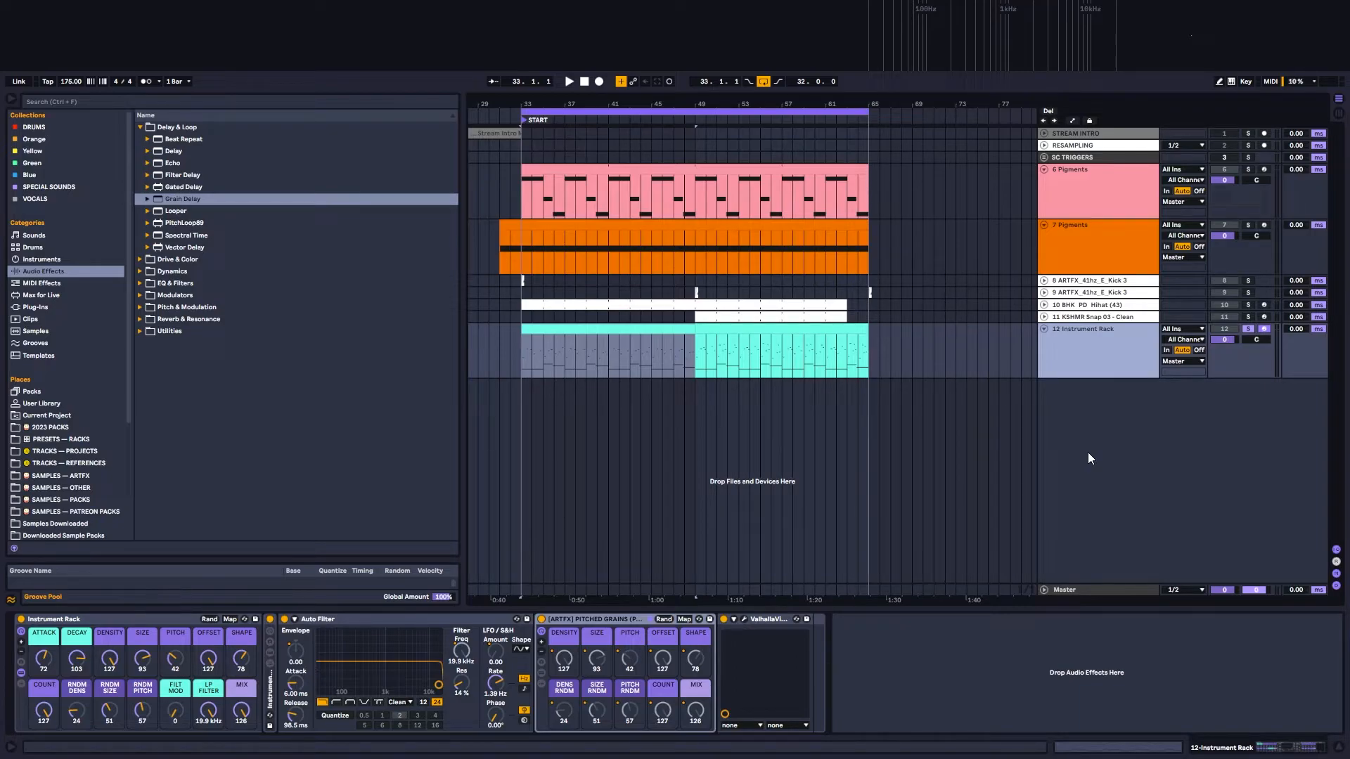
# Step: Insert a new audio track below the Instrument Rack track and colour it purple
pyautogui.rightClick(1078, 399)
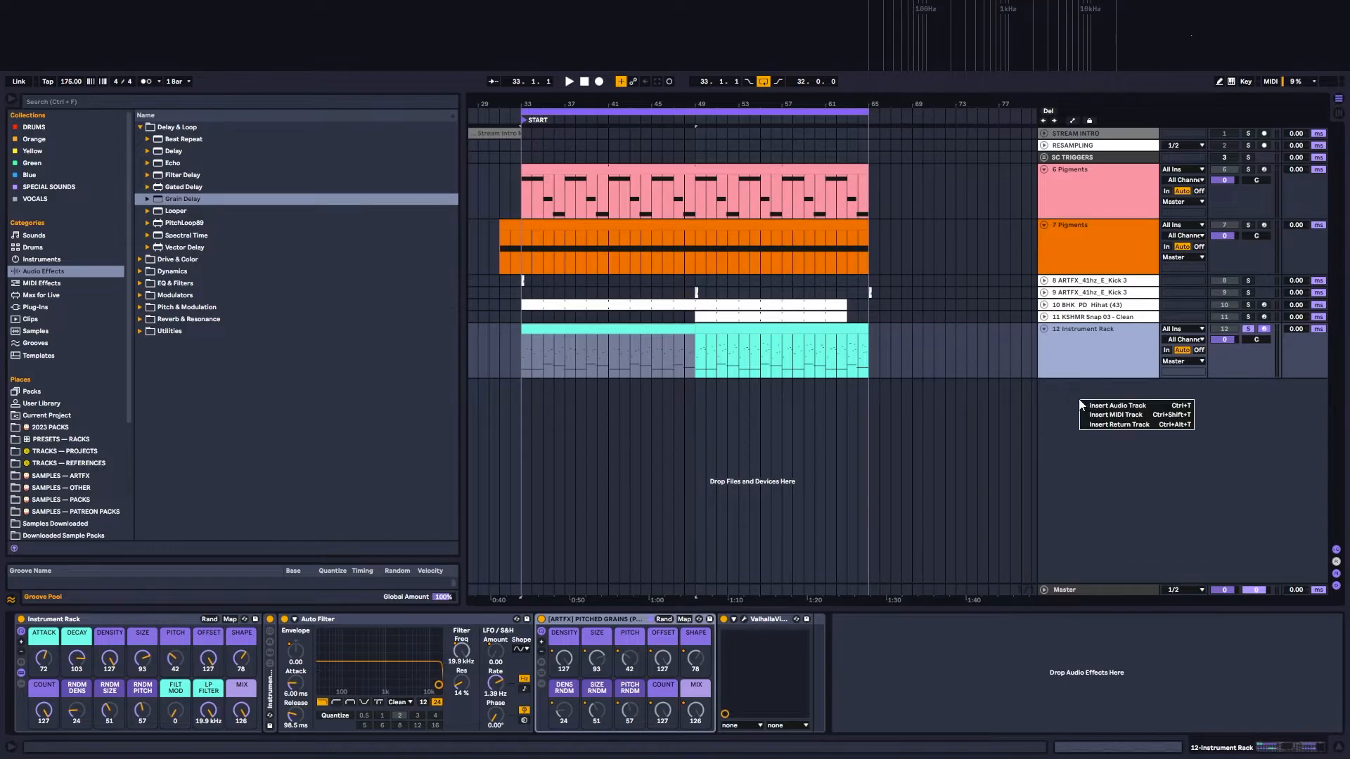
pyautogui.click(1118, 407)
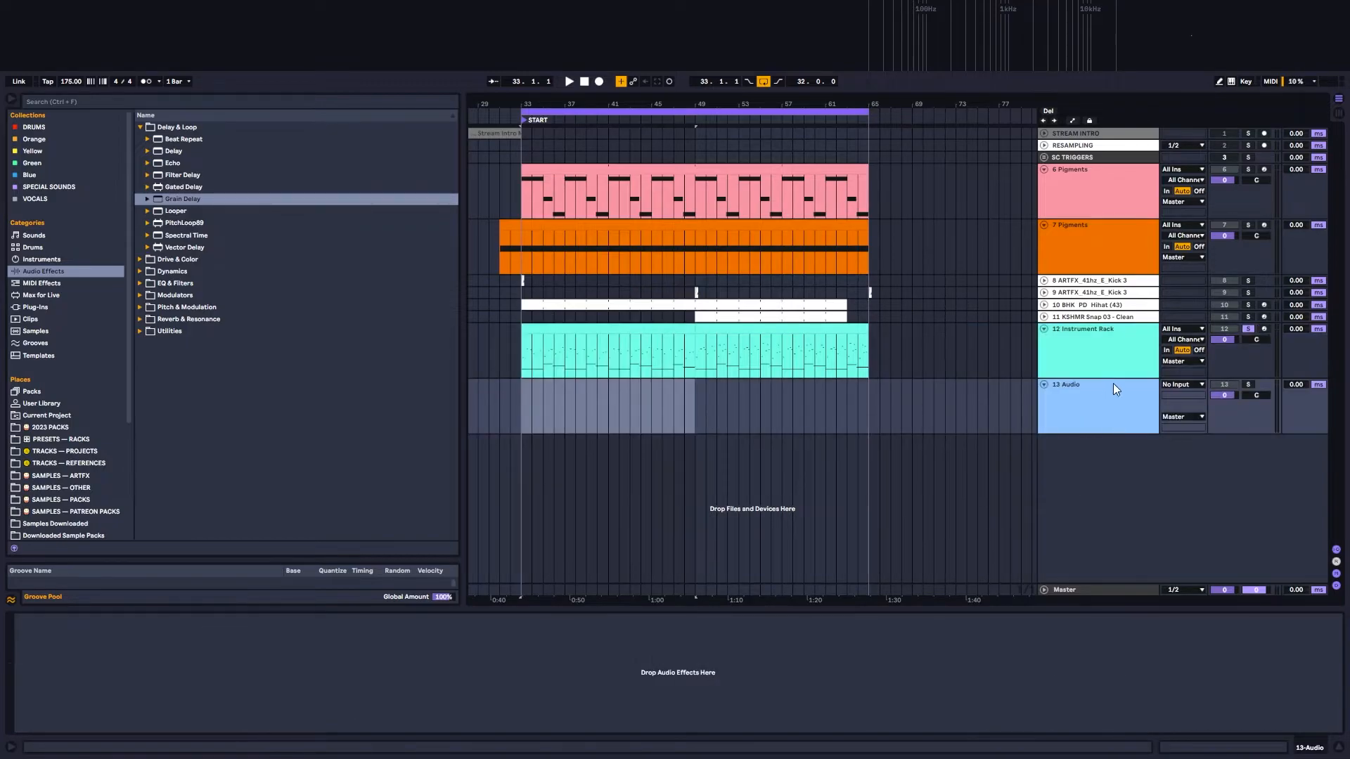
pyautogui.rightClick(1070, 396)
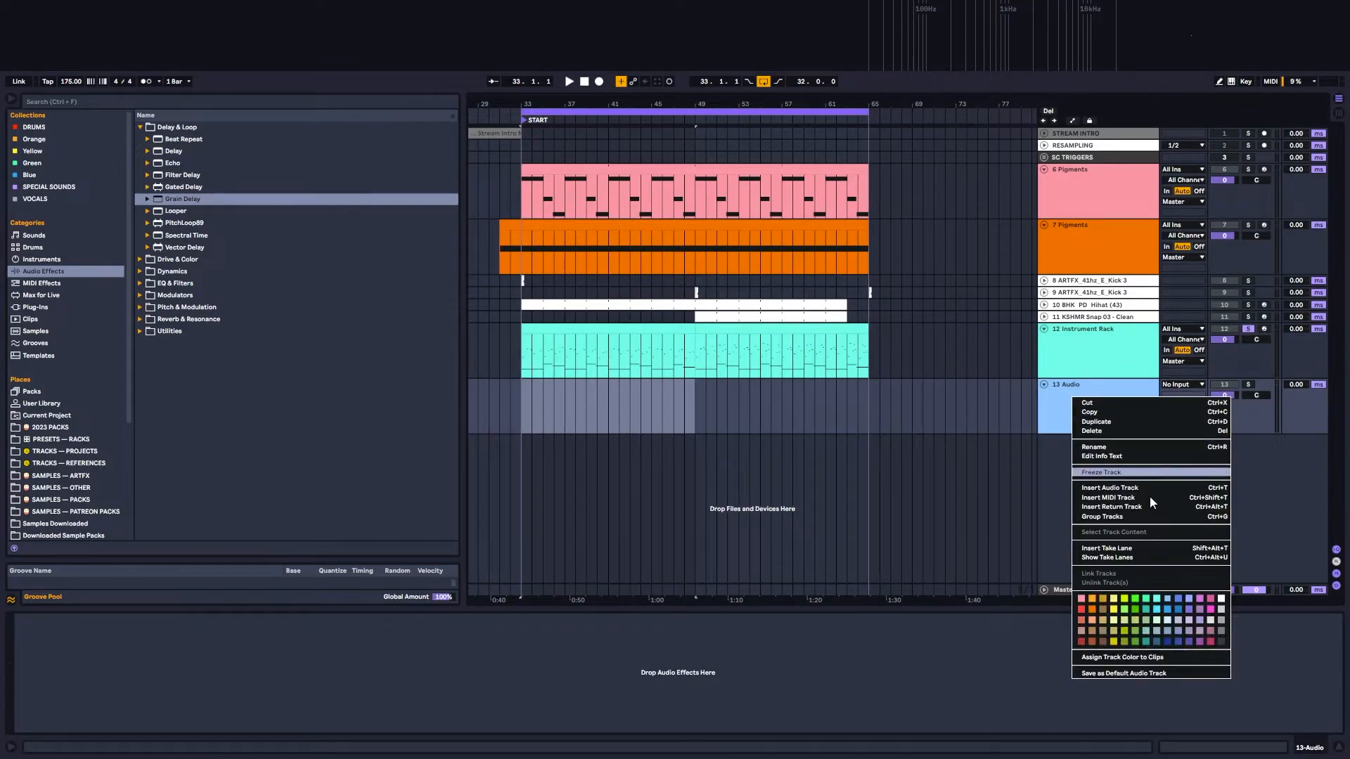
pyautogui.click(1197, 618)
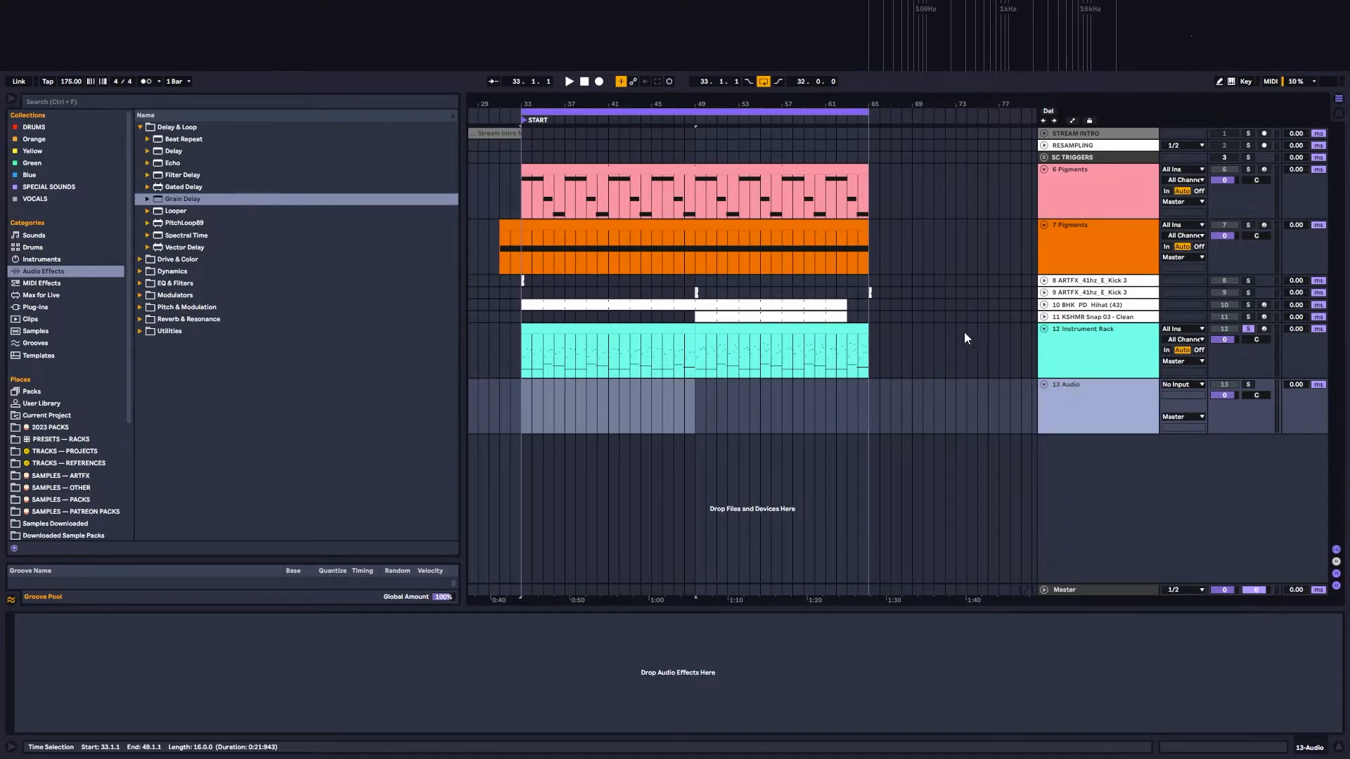
# Step: Set the new audio track's input source to 12-Instrument Rack
pyautogui.click(1107, 344)
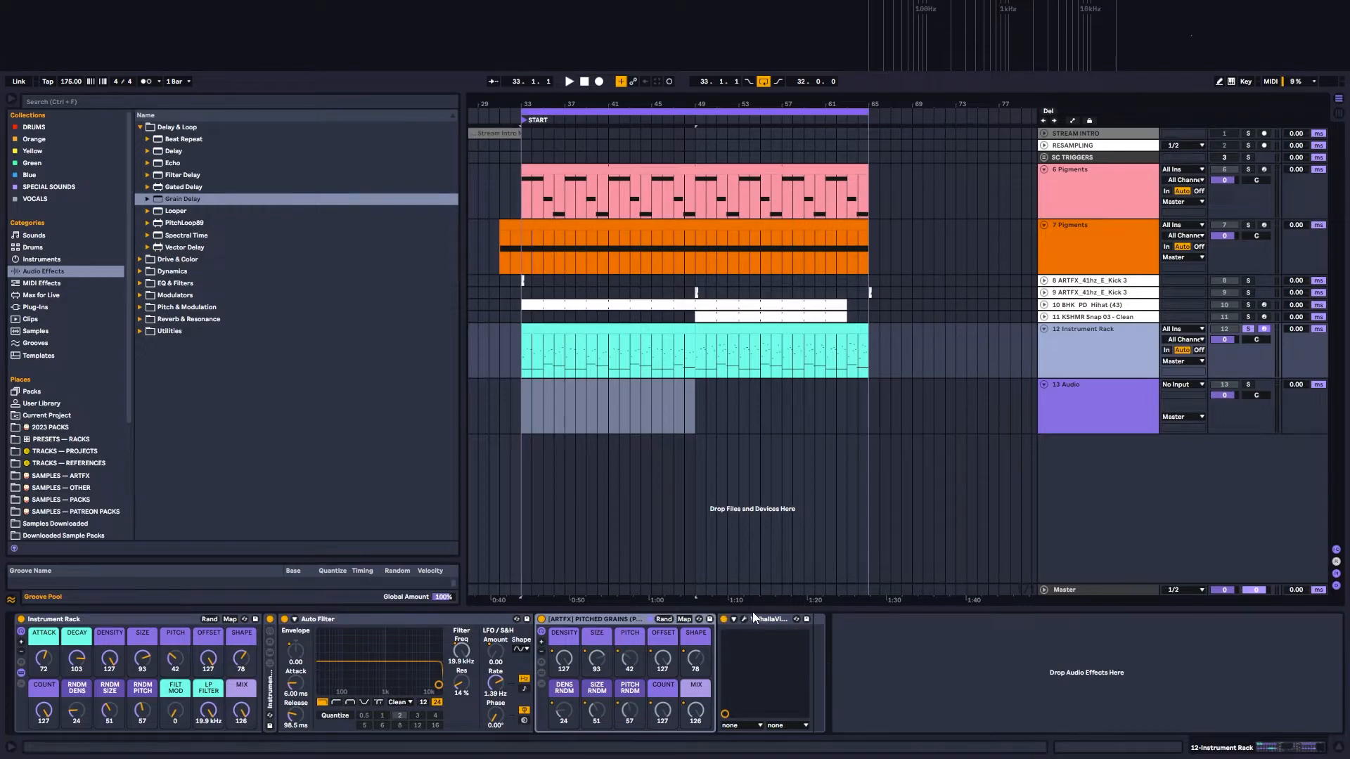
pyautogui.click(1113, 420)
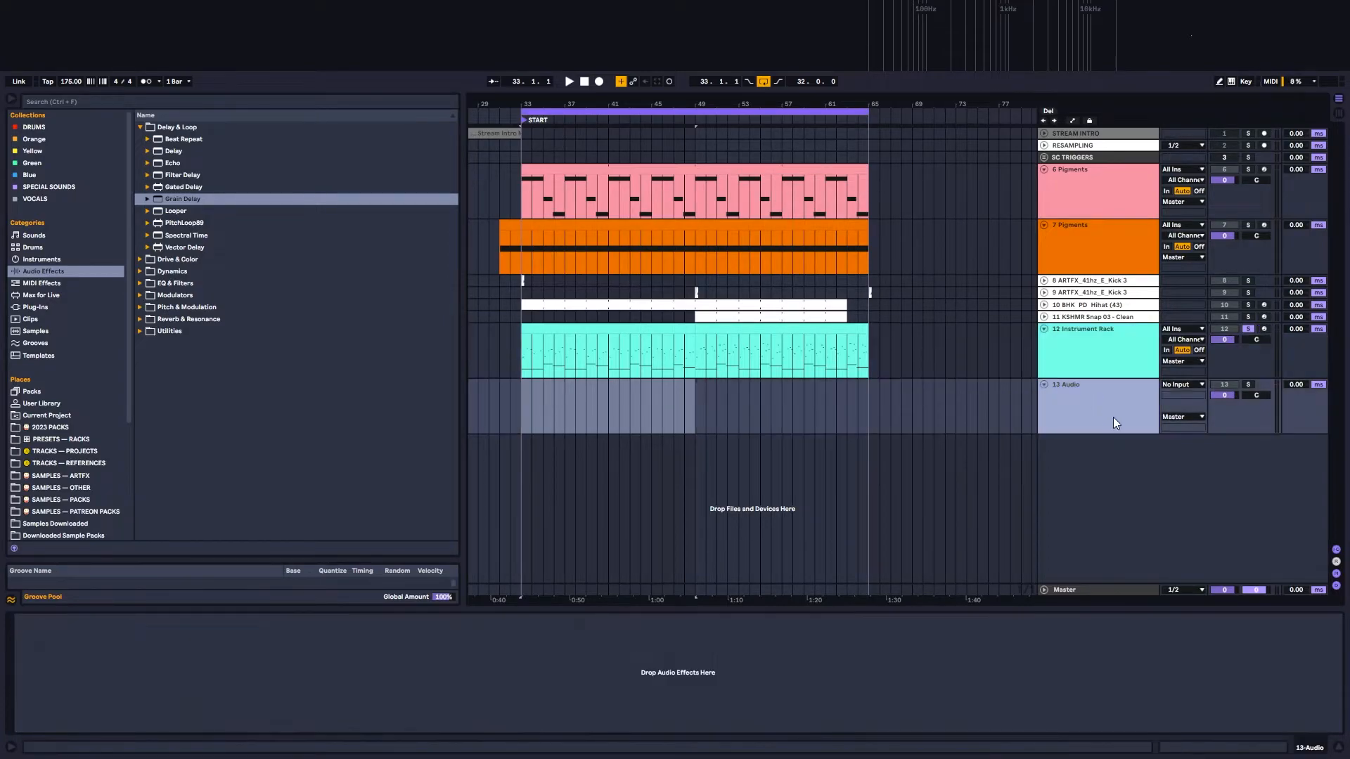
pyautogui.click(1182, 385)
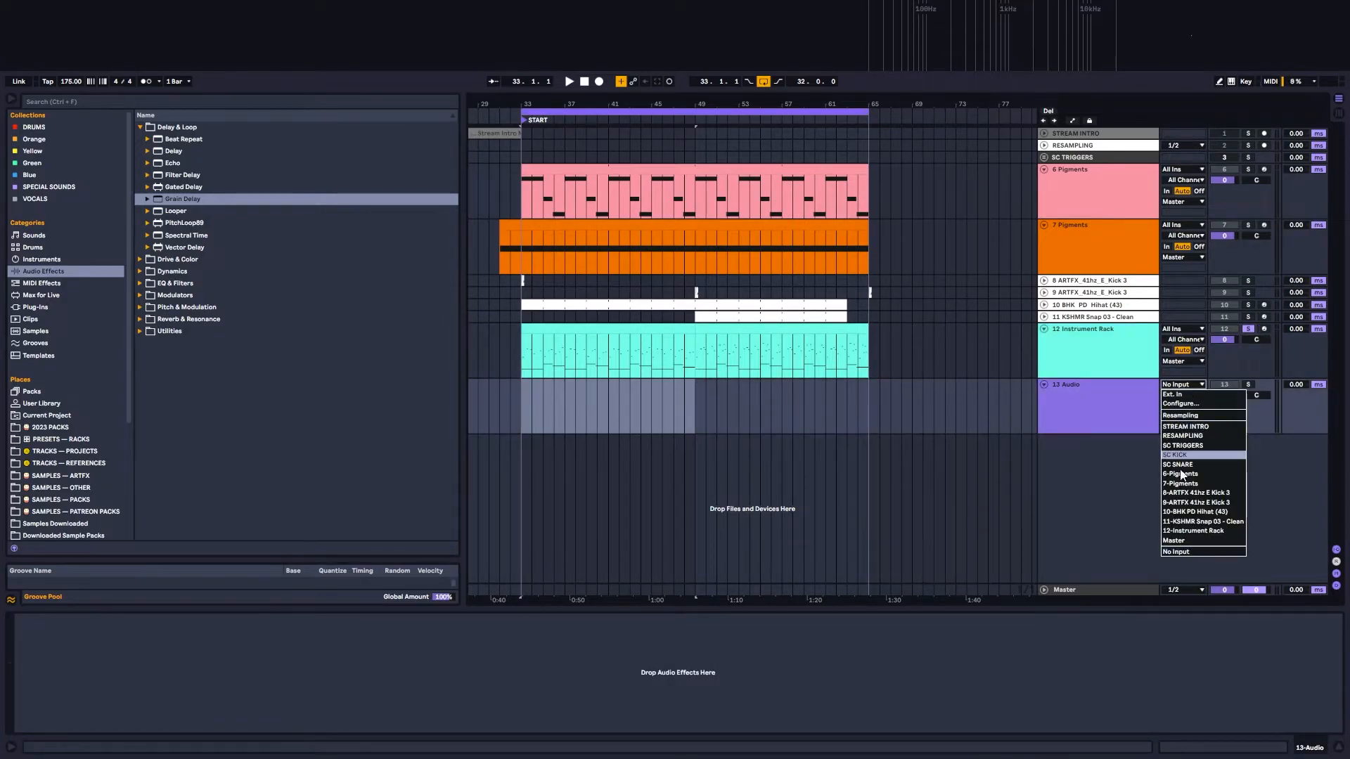
pyautogui.click(1181, 530)
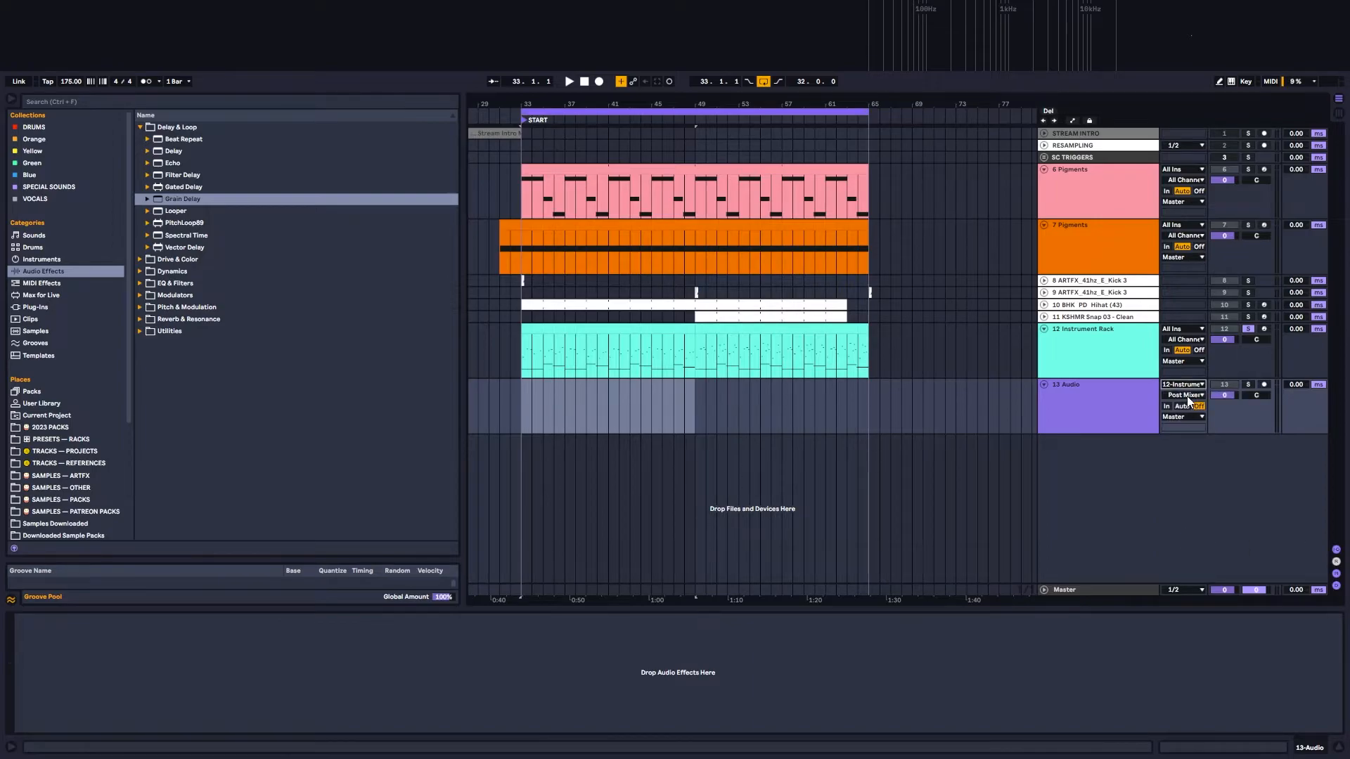
# Step: Set audio track 13's input to the PITCHED GRAINS chain's Pre FX, arm the track and set its monitoring to Auto
pyautogui.click(1185, 396)
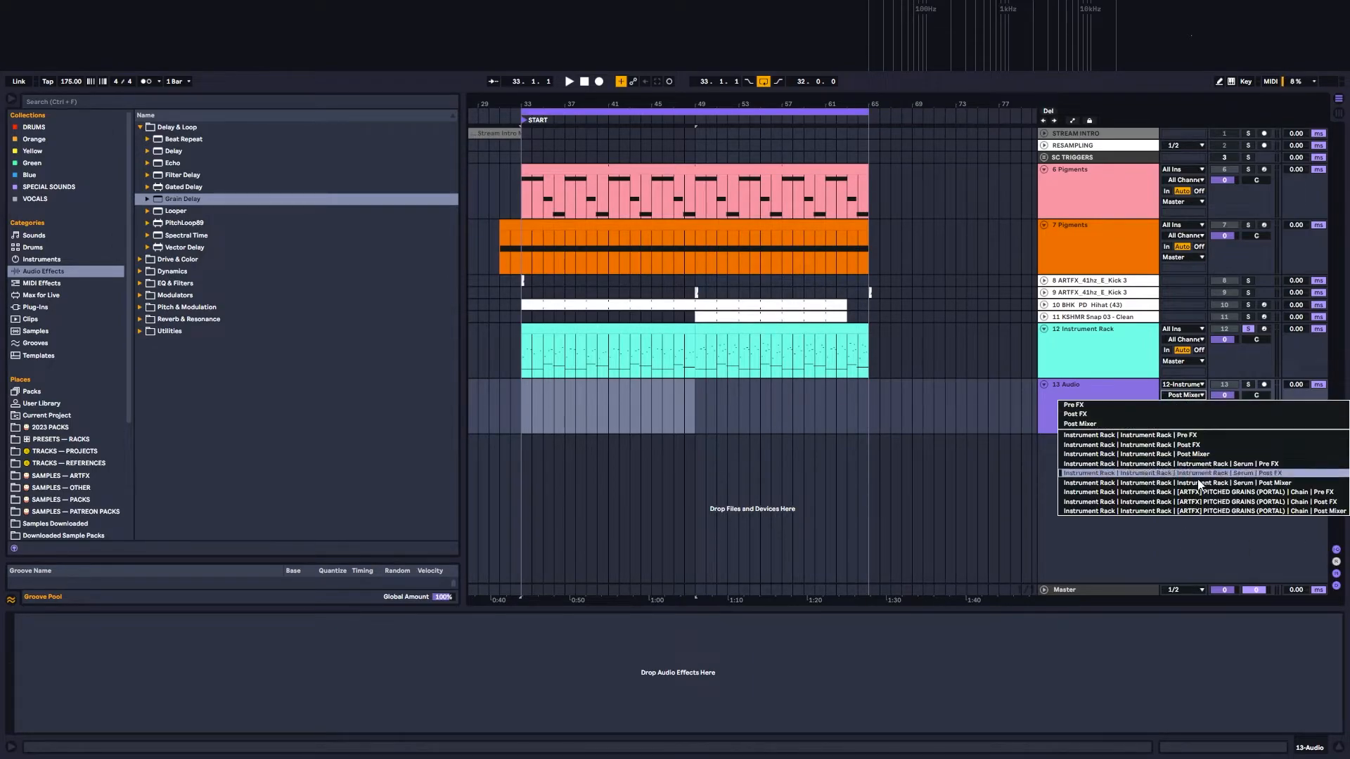
pyautogui.click(1329, 500)
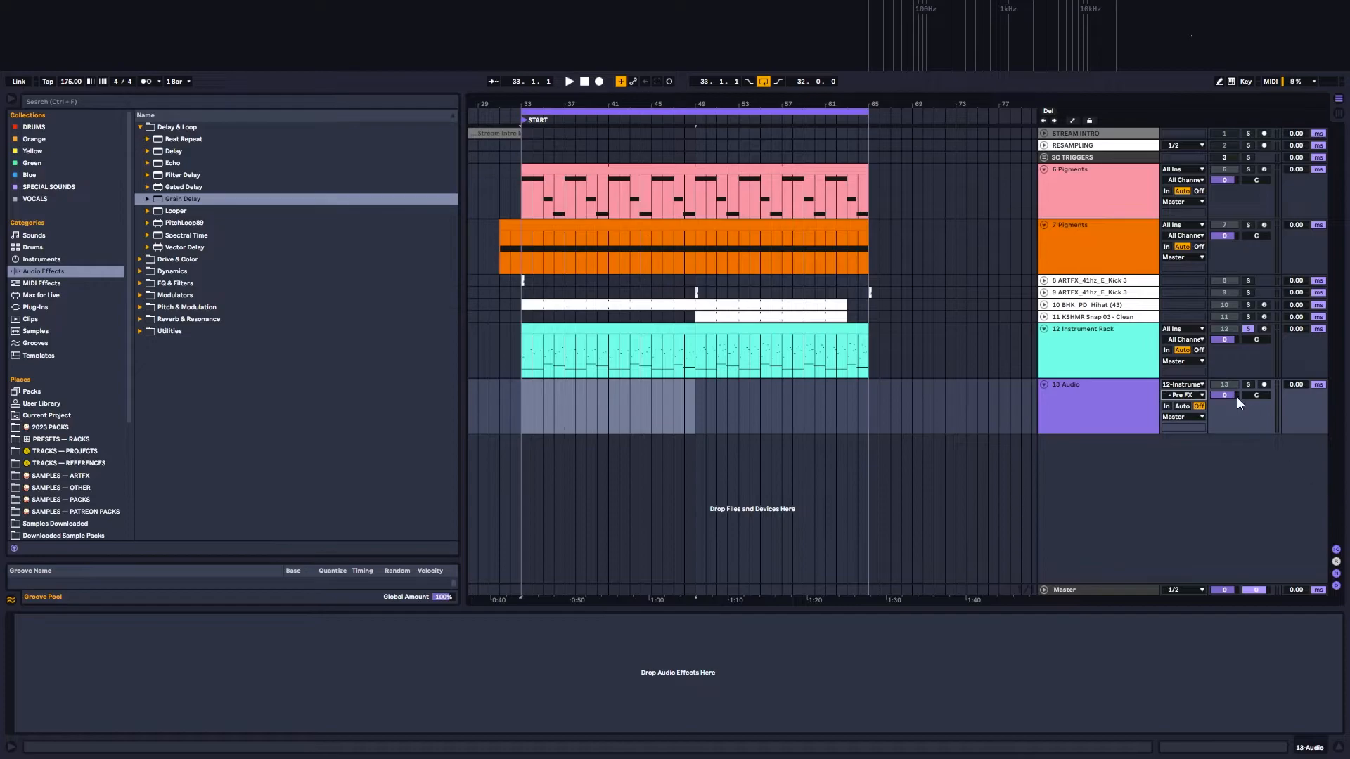
pyautogui.click(1264, 384)
pyautogui.click(1187, 406)
# Step: Select the Auto Filter on the Instrument Rack track and play from bar 33 to hear audio track 13's Pre FX input
pyautogui.click(525, 403)
pyautogui.click(1121, 342)
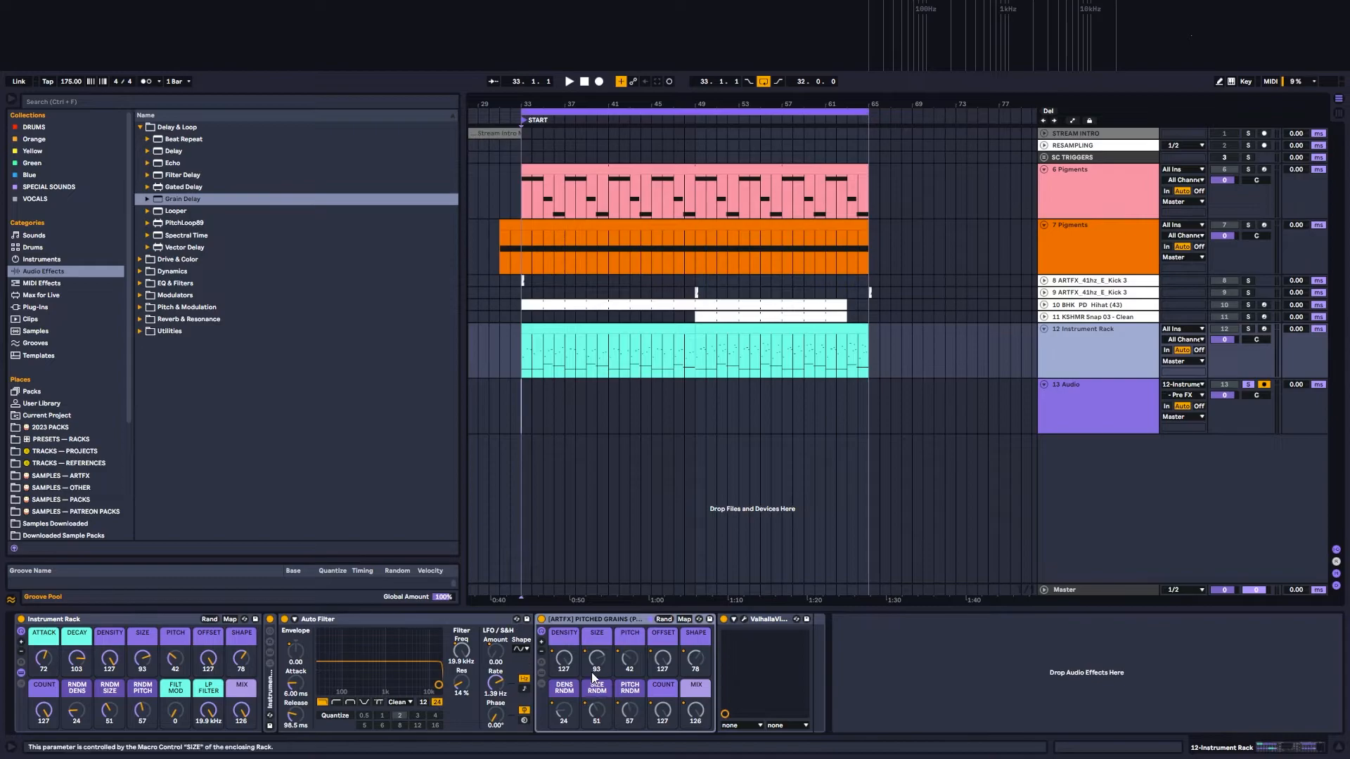
pyautogui.click(489, 624)
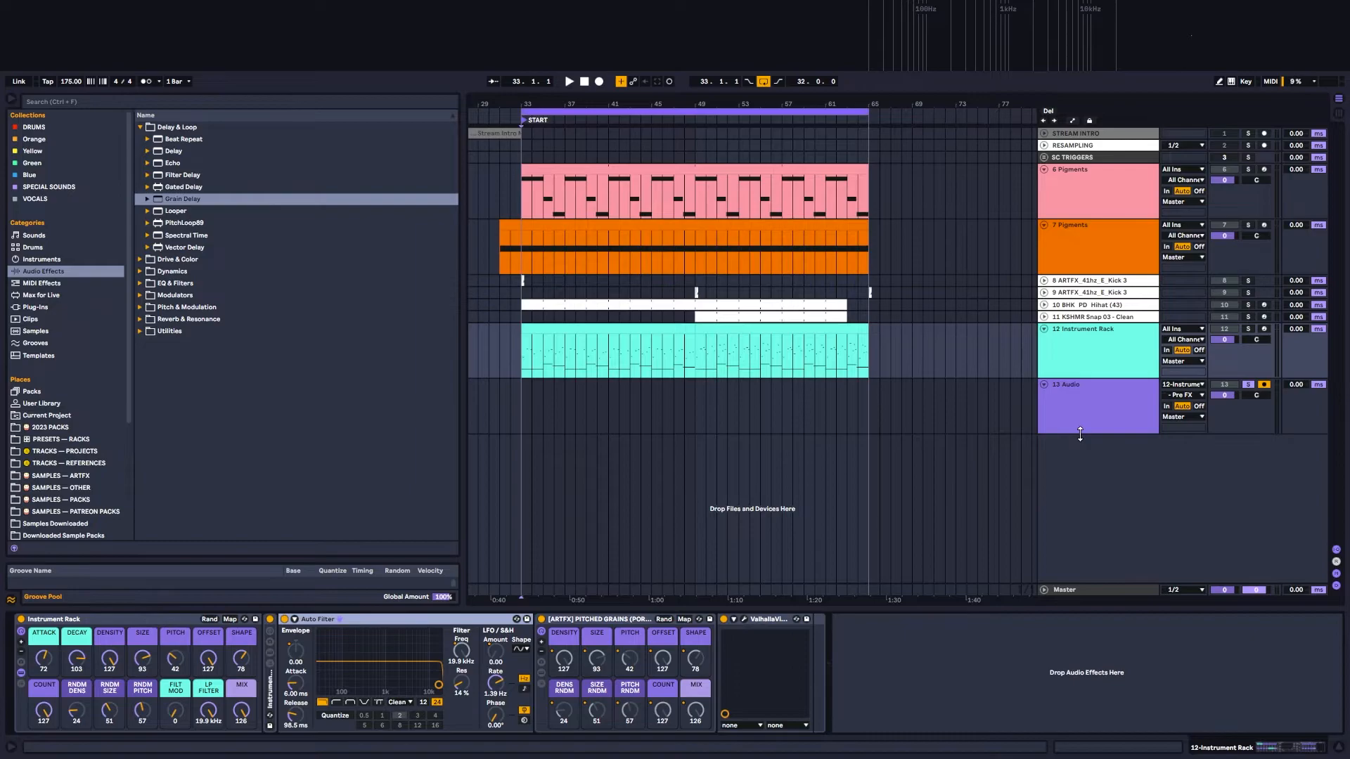
pyautogui.press('space')
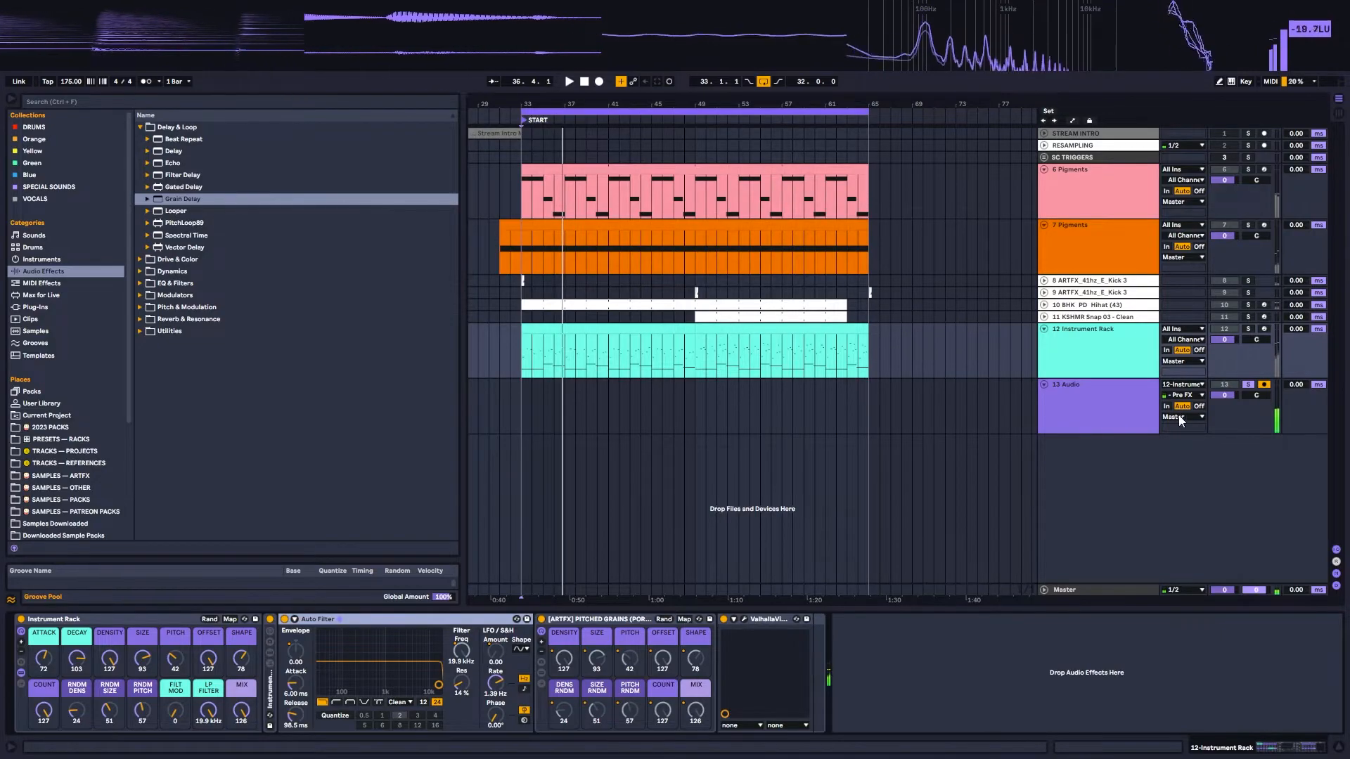
# Step: Insert another audio track below audio track 13 and colour it light purple
pyautogui.click(1113, 397)
pyautogui.rightClick(1108, 420)
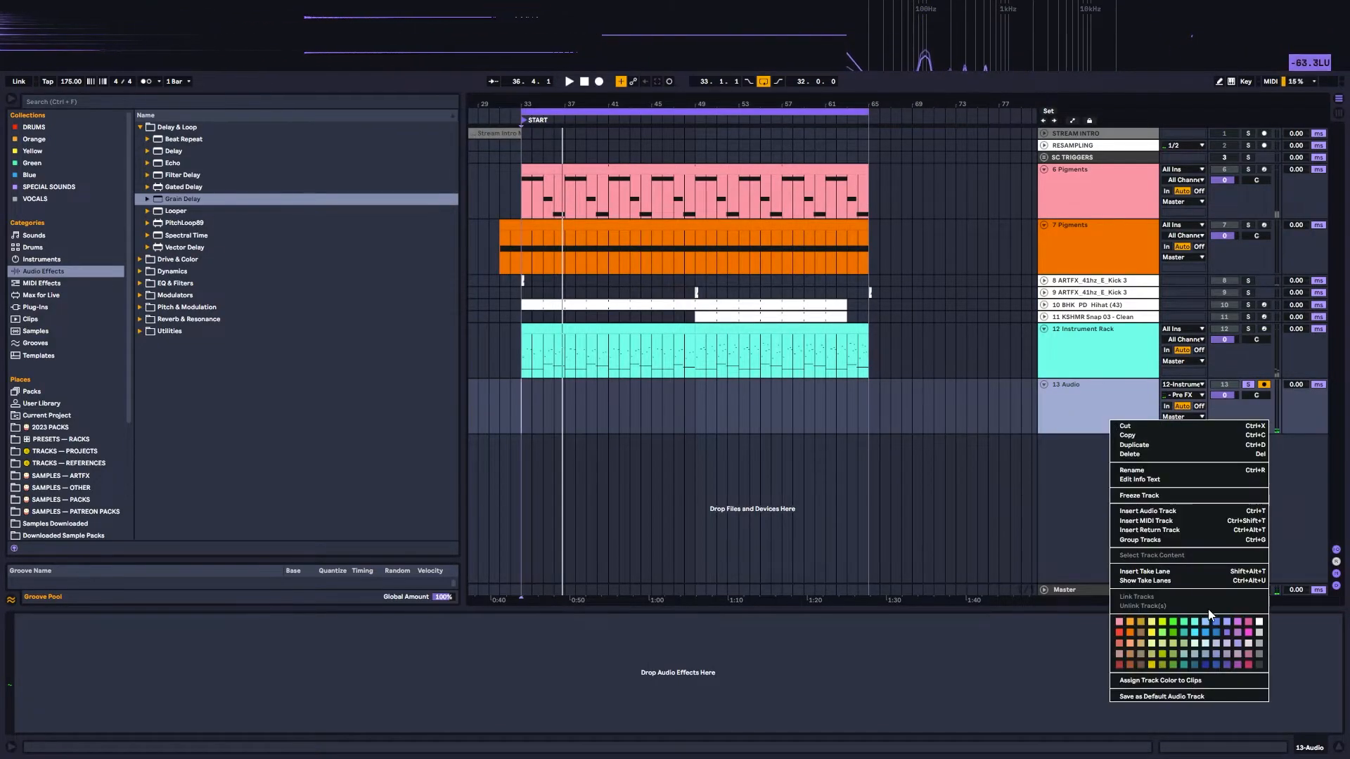
pyautogui.click(1160, 511)
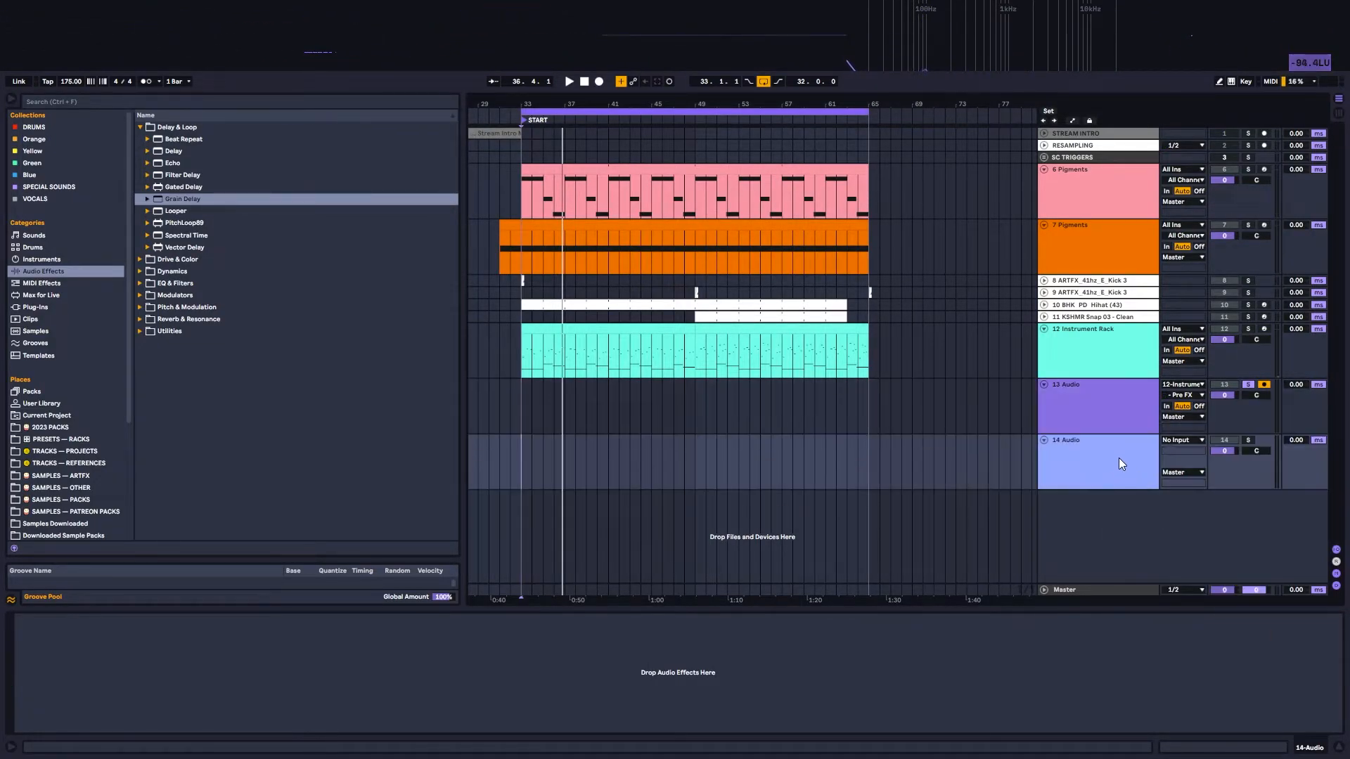
pyautogui.rightClick(1120, 462)
pyautogui.click(1246, 669)
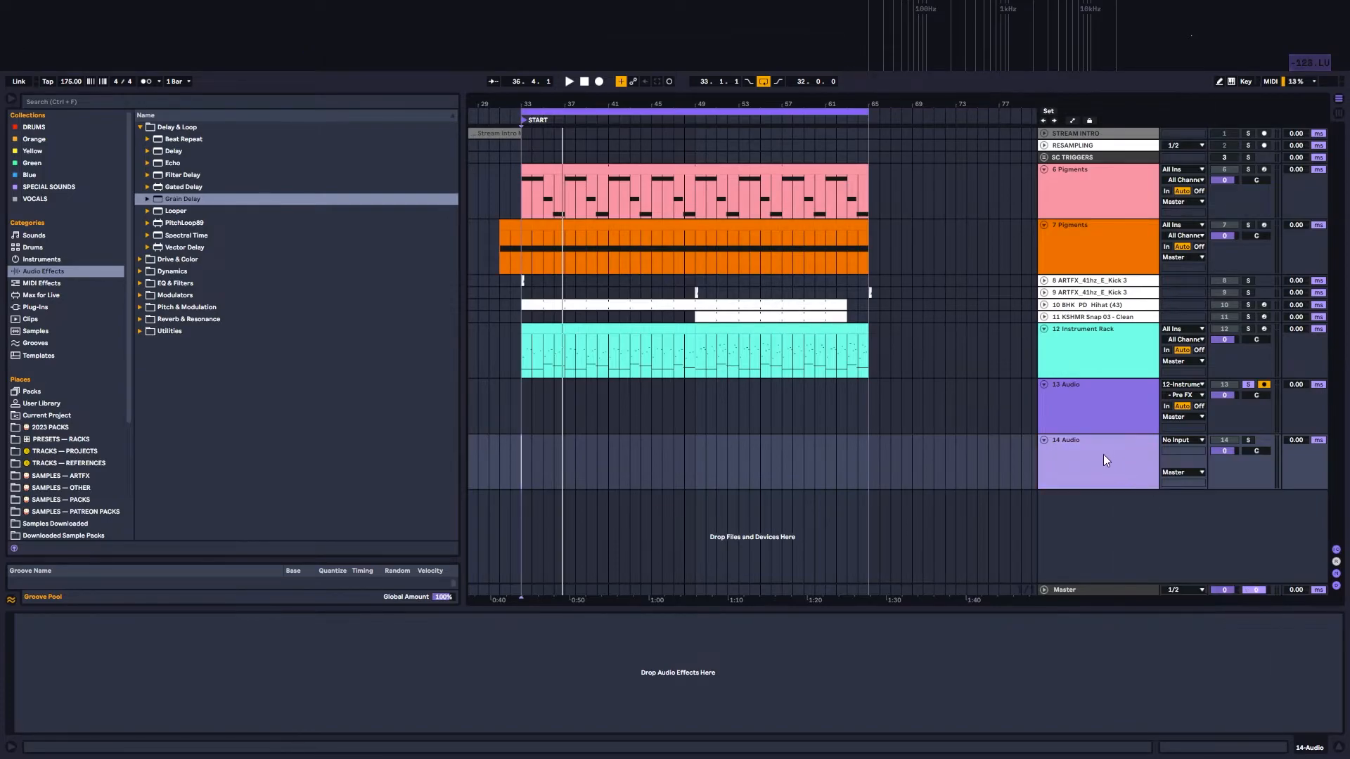
# Step: Set audio track 14's input to 12-Instrument Rack, taken from the PITCHED GRAINS chain's Post FX
pyautogui.click(1177, 440)
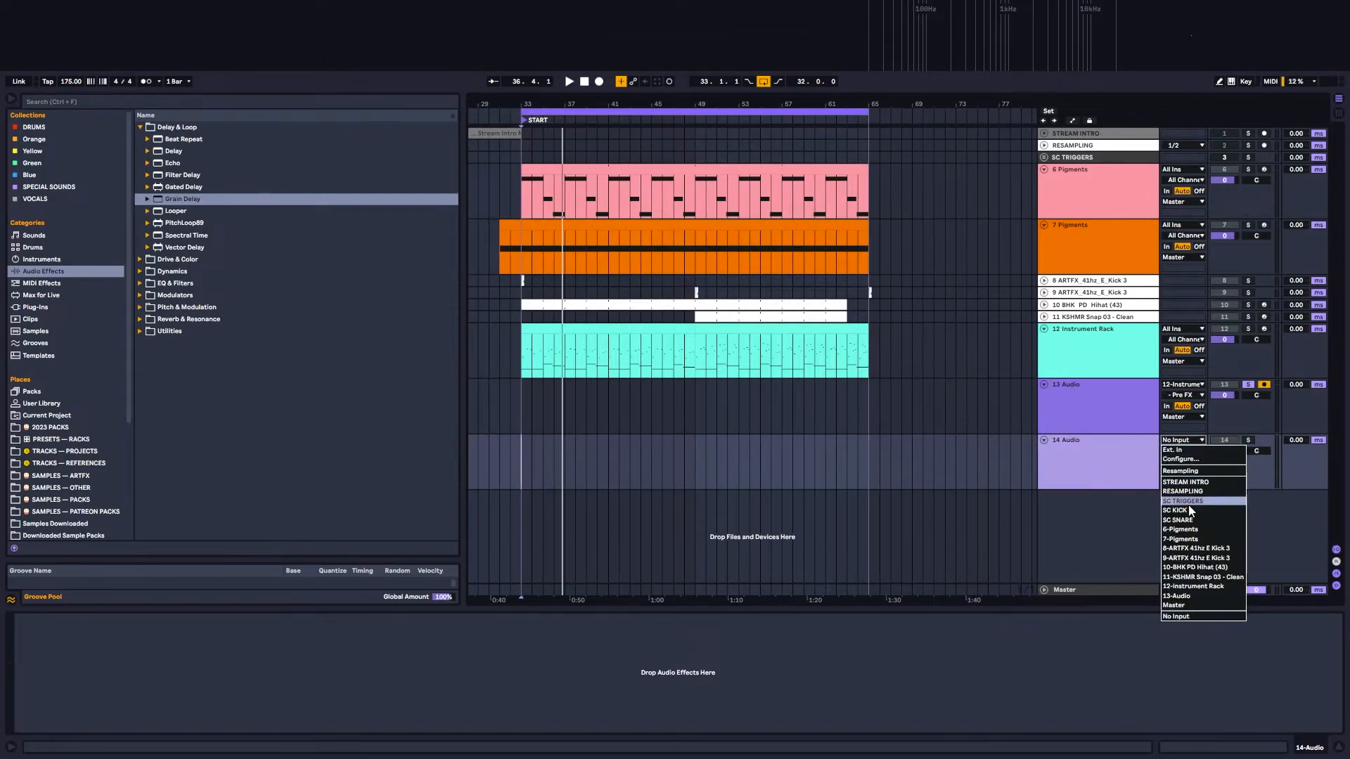
pyautogui.click(1183, 588)
pyautogui.click(1189, 450)
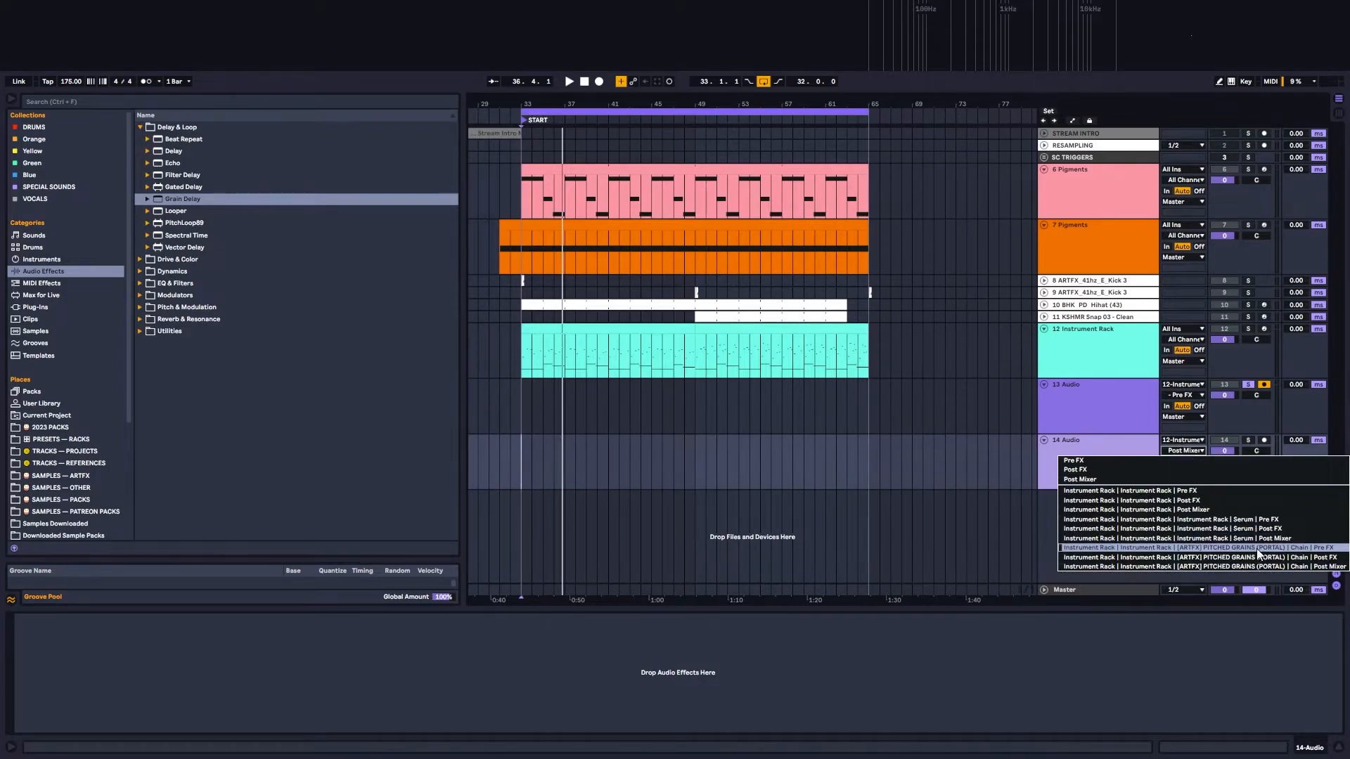
pyautogui.click(1218, 554)
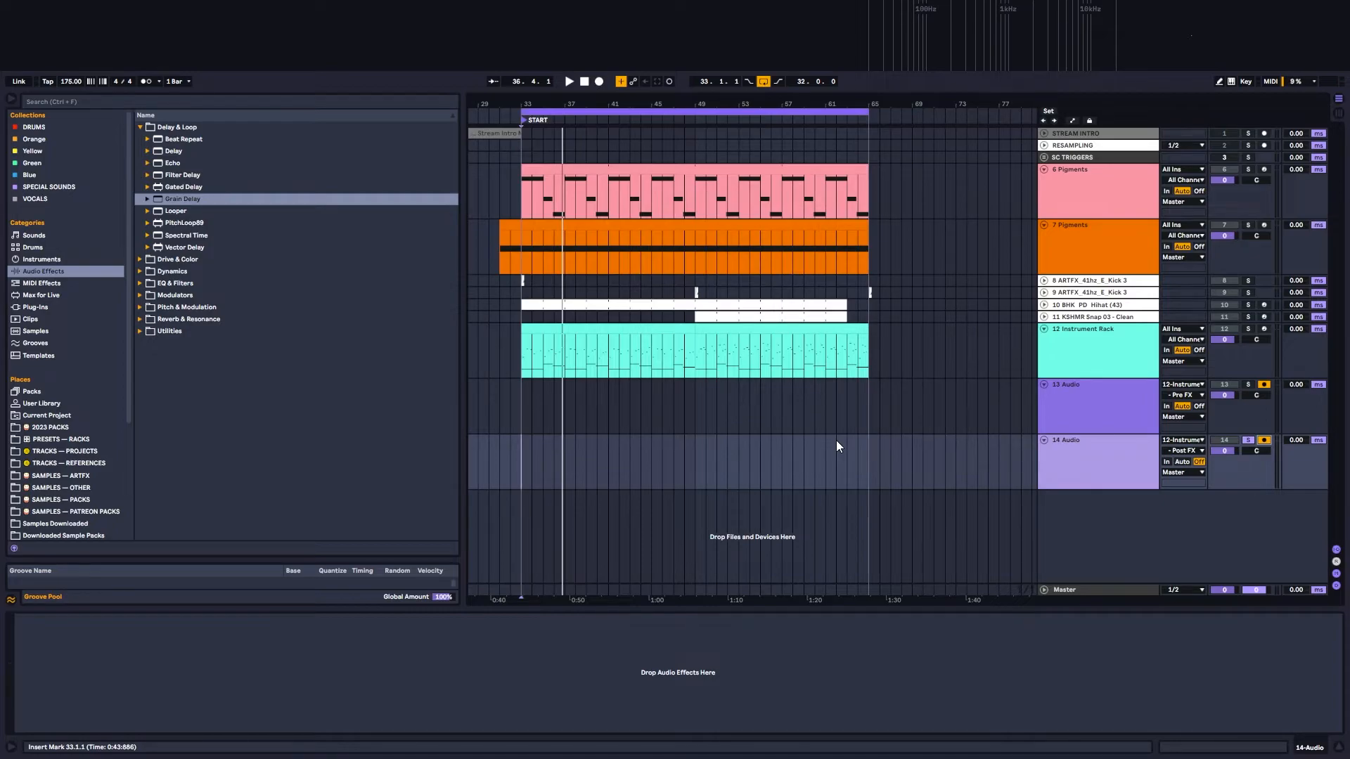
# Step: Set audio track 14's monitoring to Auto and play the arrangement to hear its Post FX input
pyautogui.press('space')
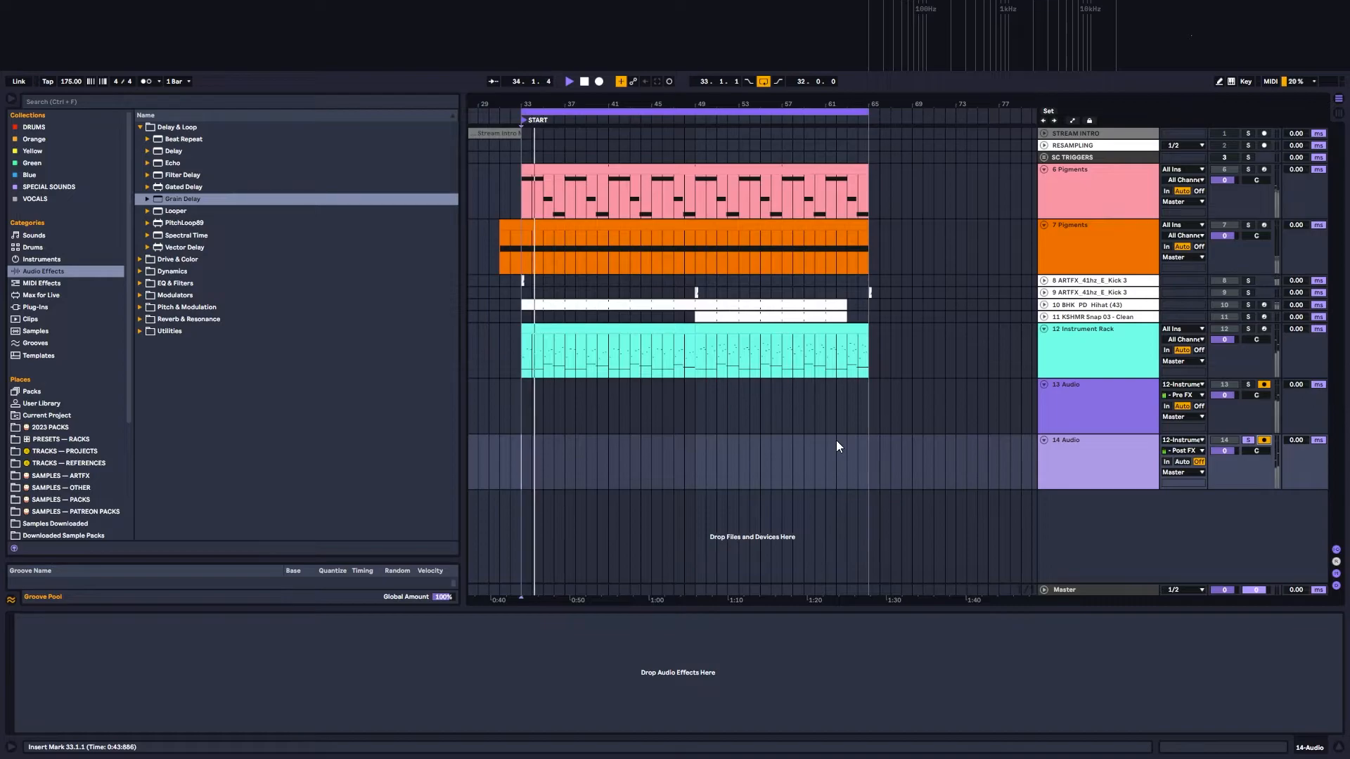
pyautogui.click(1183, 462)
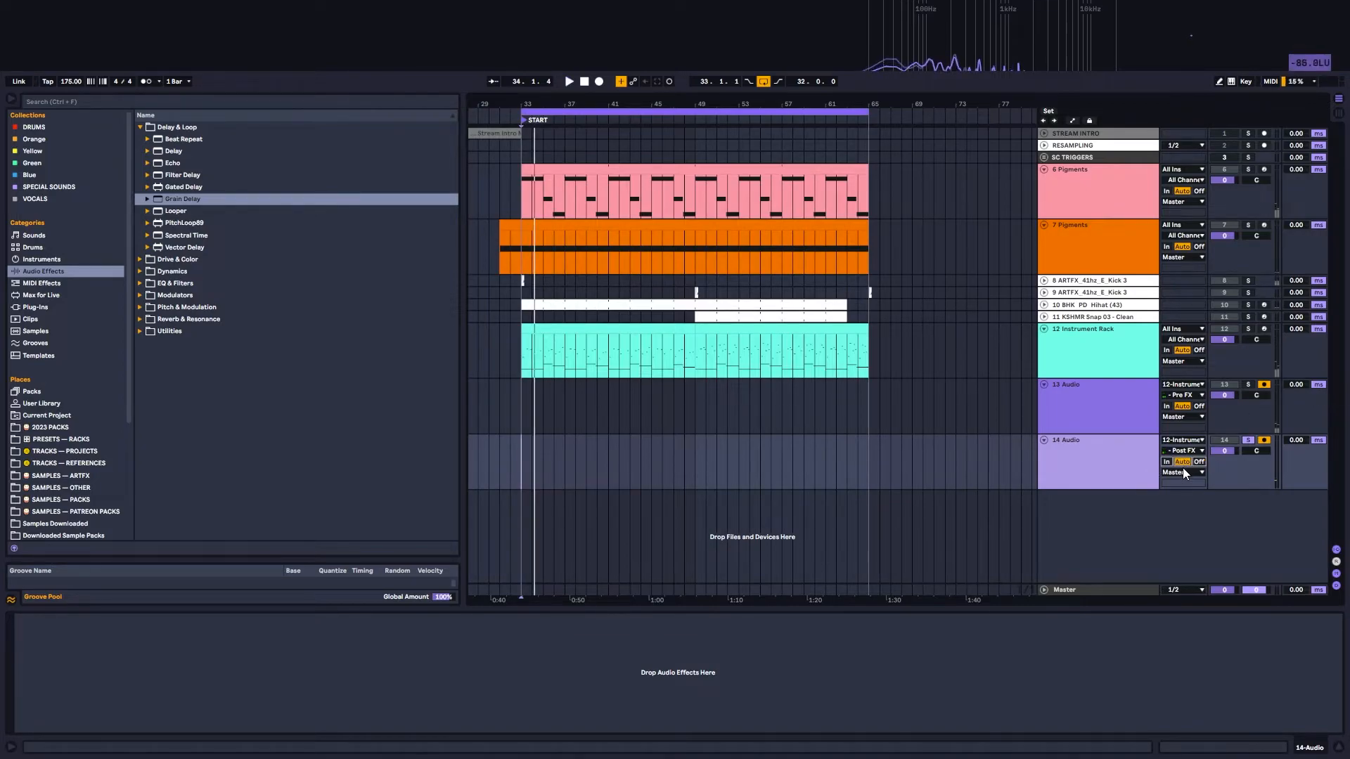
pyautogui.press('space')
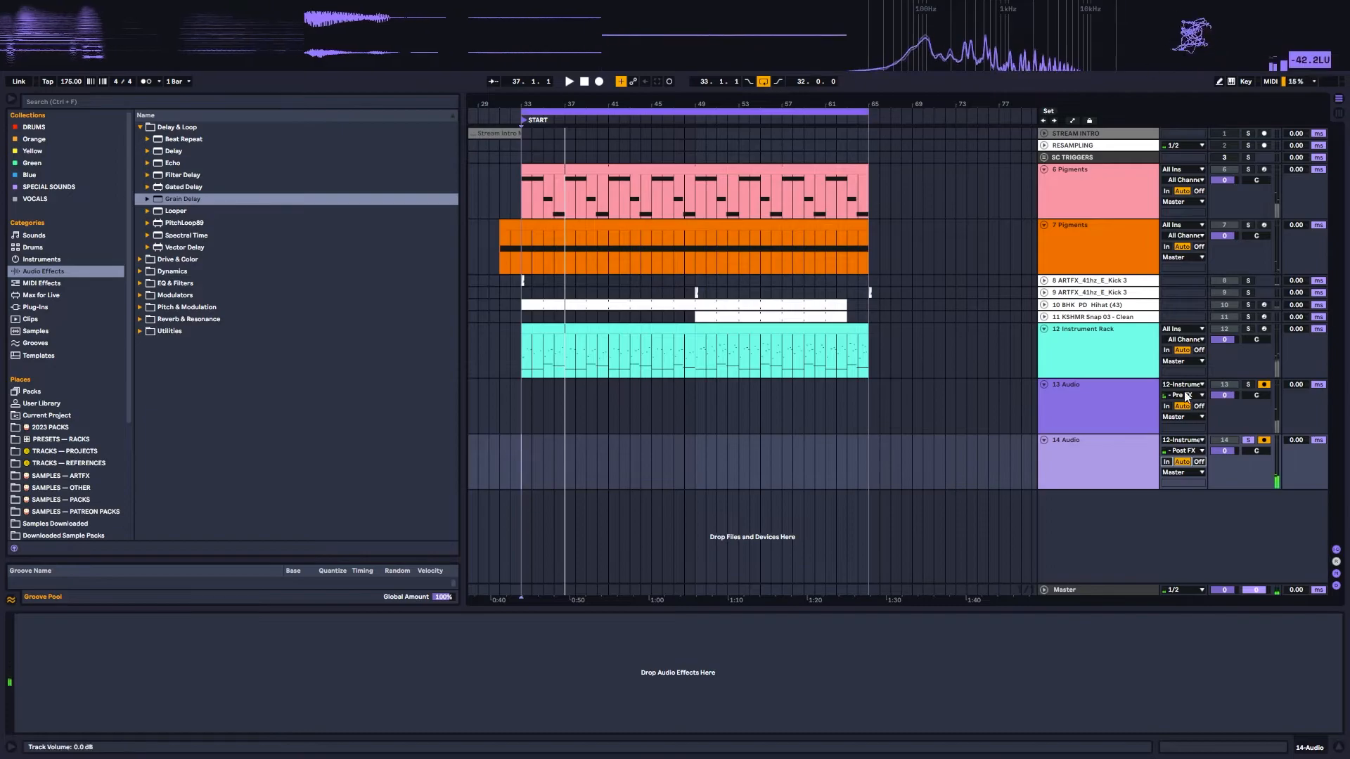
# Step: Solo the Instrument Rack track and show its devices
pyautogui.click(1088, 391)
pyautogui.keyDown('shift'); pyautogui.click(1100, 452); pyautogui.keyUp('shift')
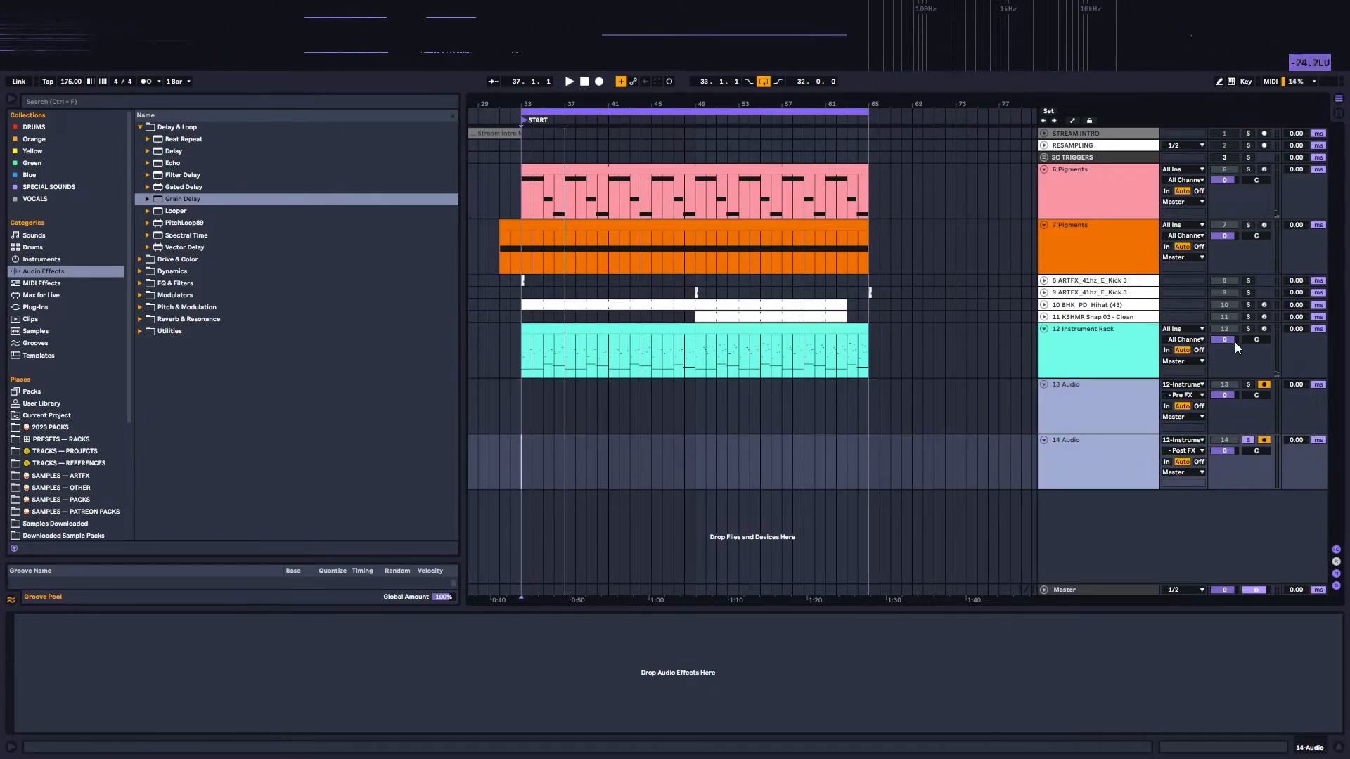
pyautogui.click(1248, 328)
pyautogui.click(1107, 343)
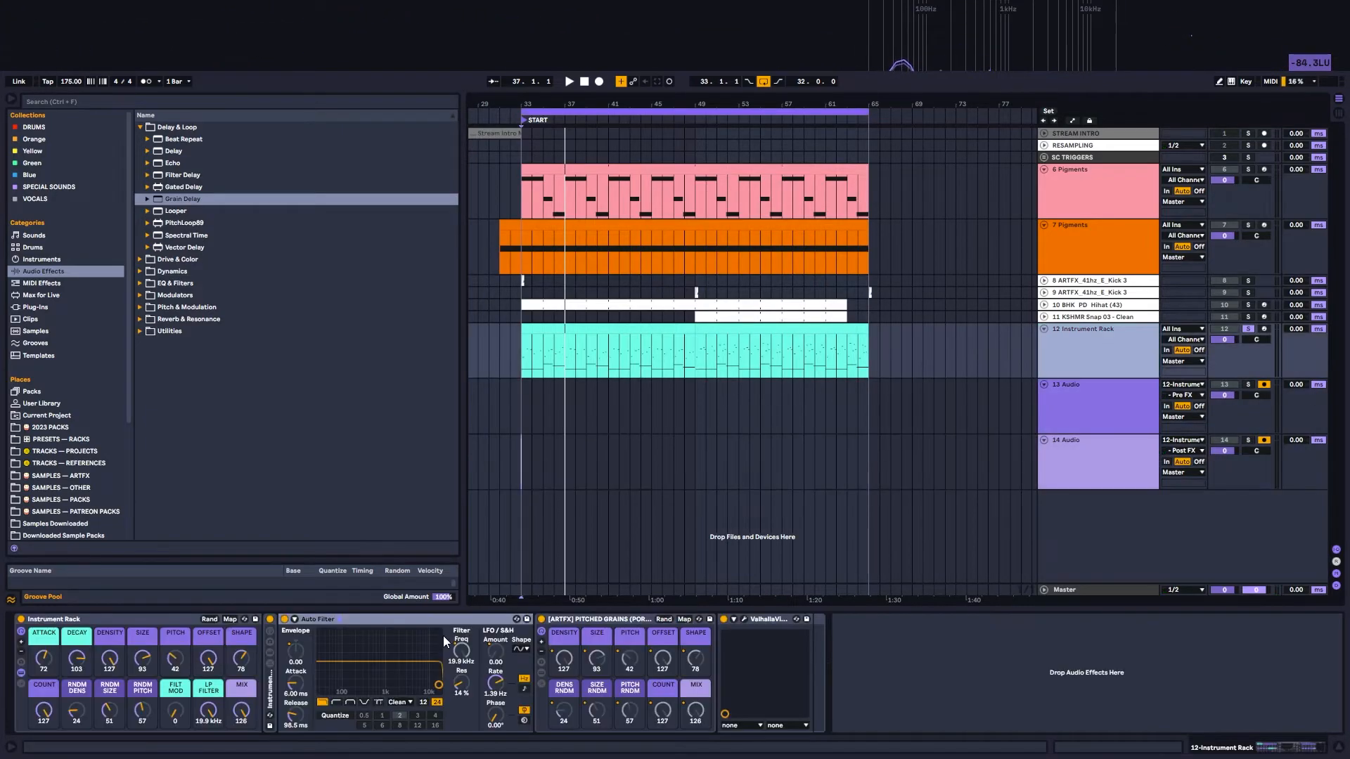
# Step: Collapse the Instrument Rack's inner devices and hide its device chain, leaving only the macros displayed
pyautogui.doubleClick(343, 619)
pyautogui.doubleClick(370, 618)
pyautogui.doubleClick(344, 618)
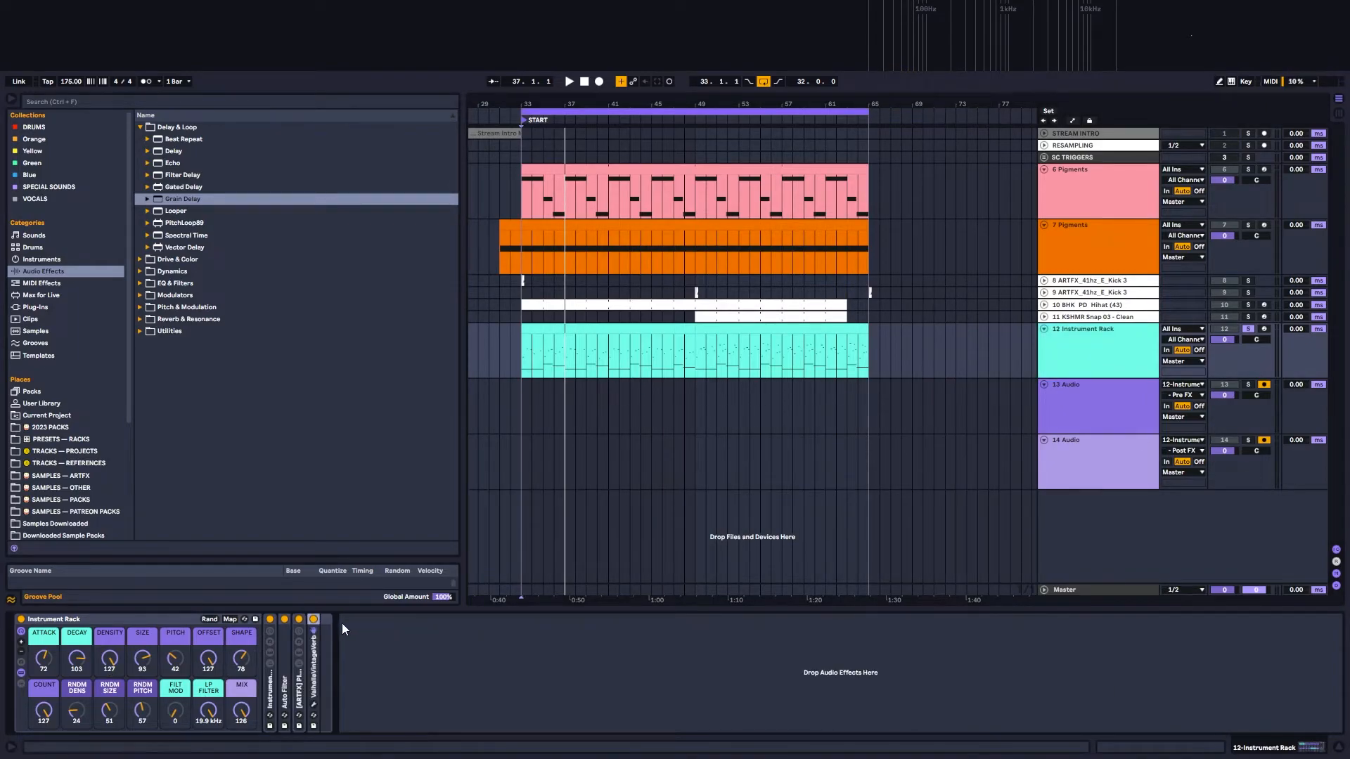
pyautogui.click(22, 672)
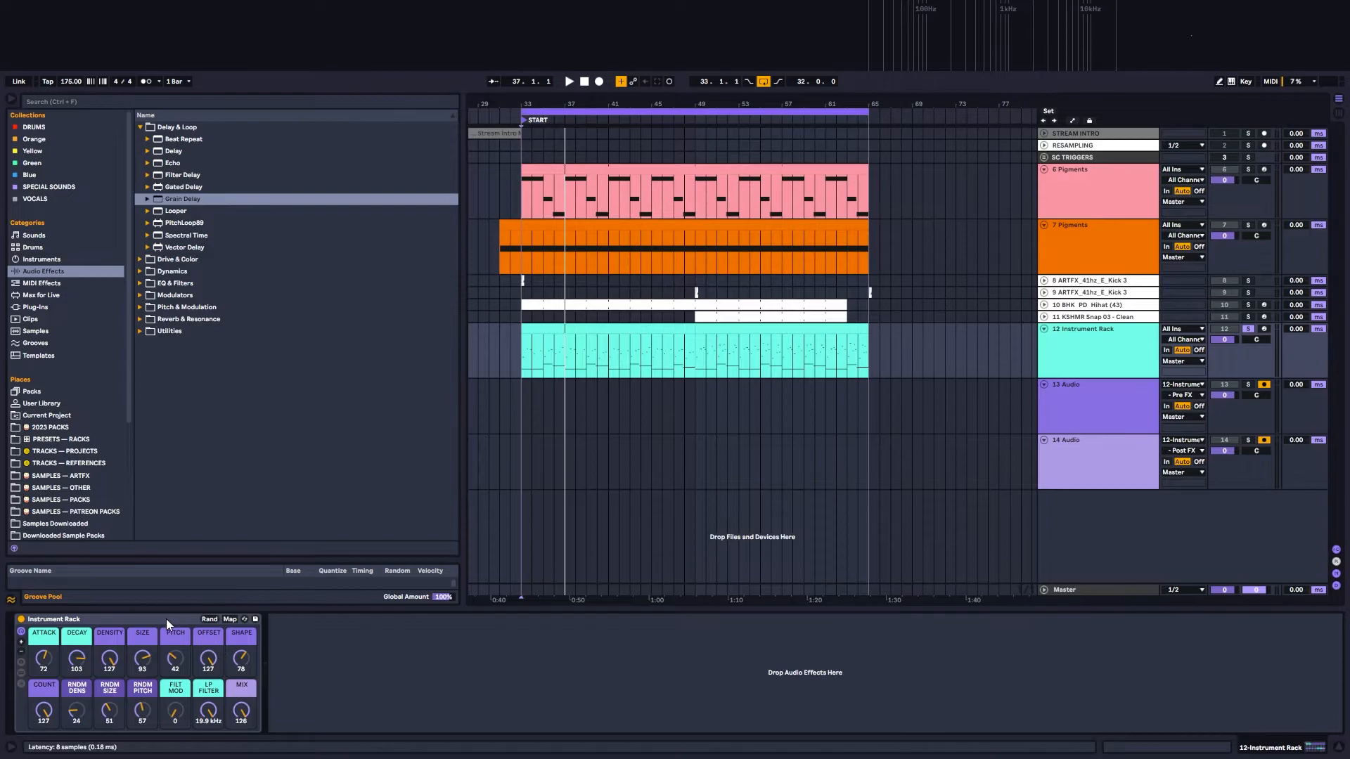
pyautogui.click(207, 709)
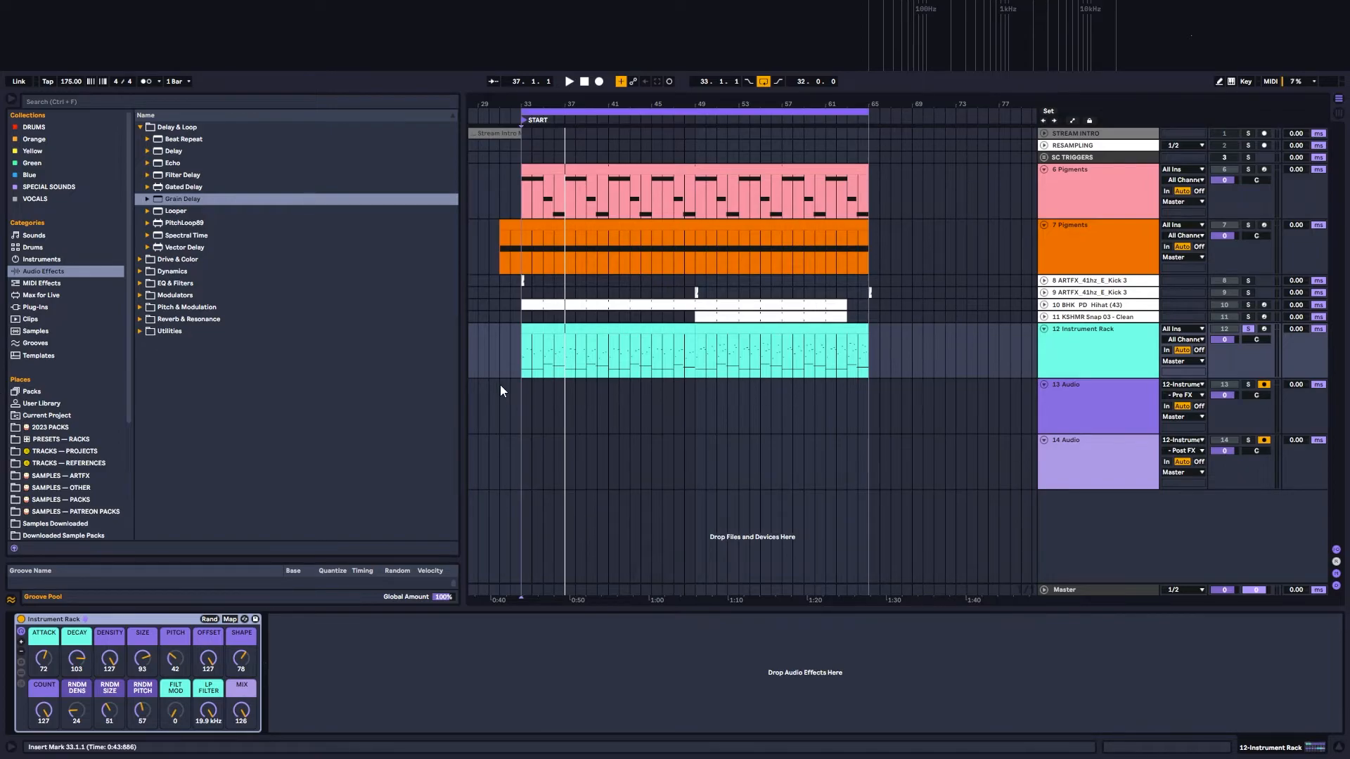
# Step: Record both audio tracks starting from bar 31 while moving the OFFSET macro to 6, DENSITY to 125 and SIZE to 101
pyautogui.click(525, 353)
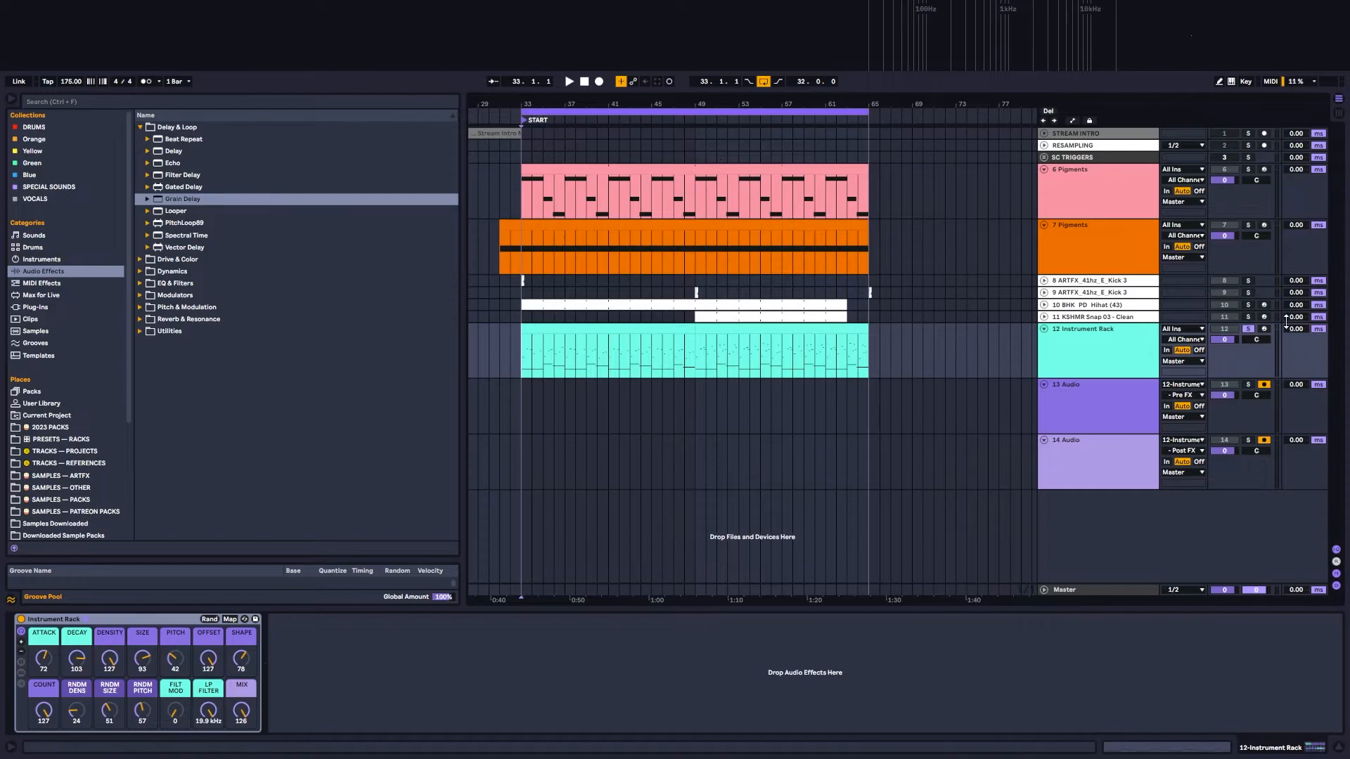
pyautogui.click(512, 184)
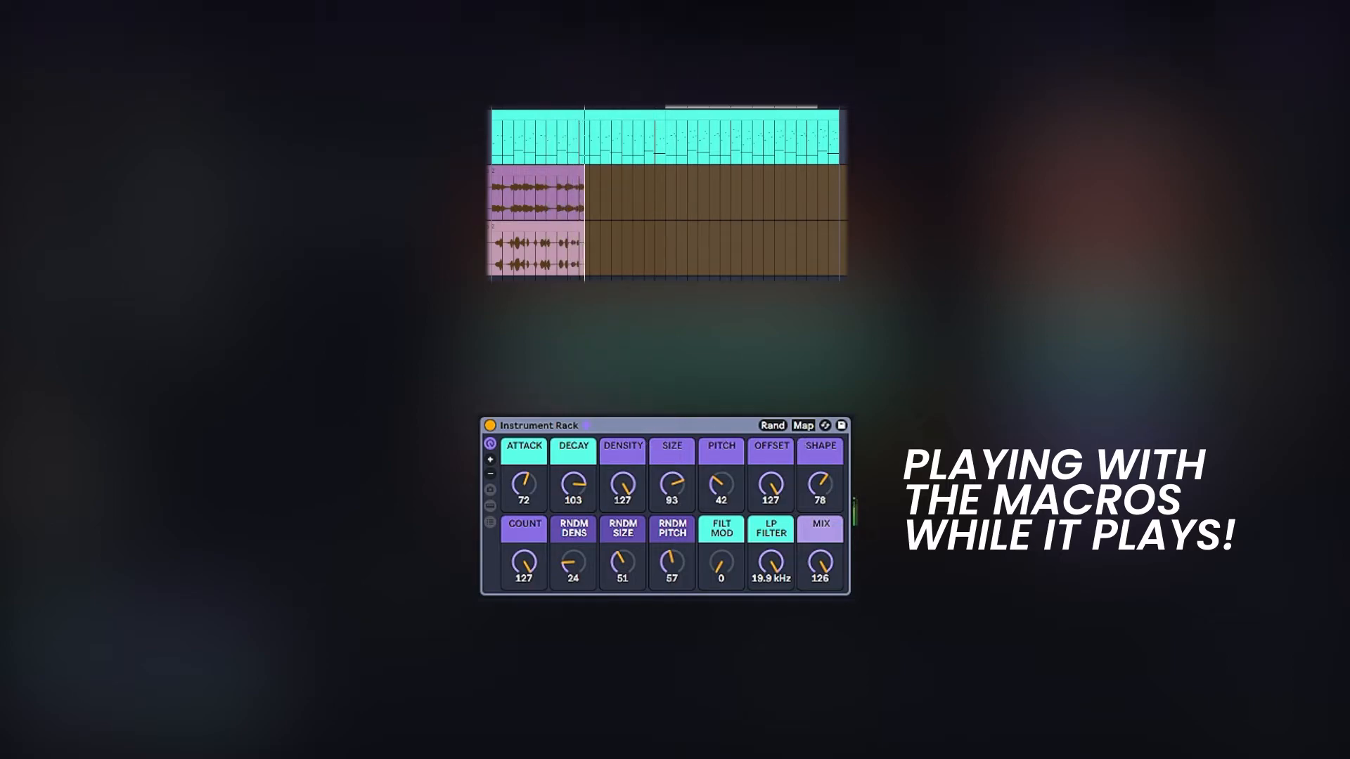
pyautogui.moveTo(771, 484); pyautogui.dragTo(771, 536)
pyautogui.moveTo(623, 484); pyautogui.dragTo(623, 498)
pyautogui.moveTo(672, 484); pyautogui.dragTo(672, 490)
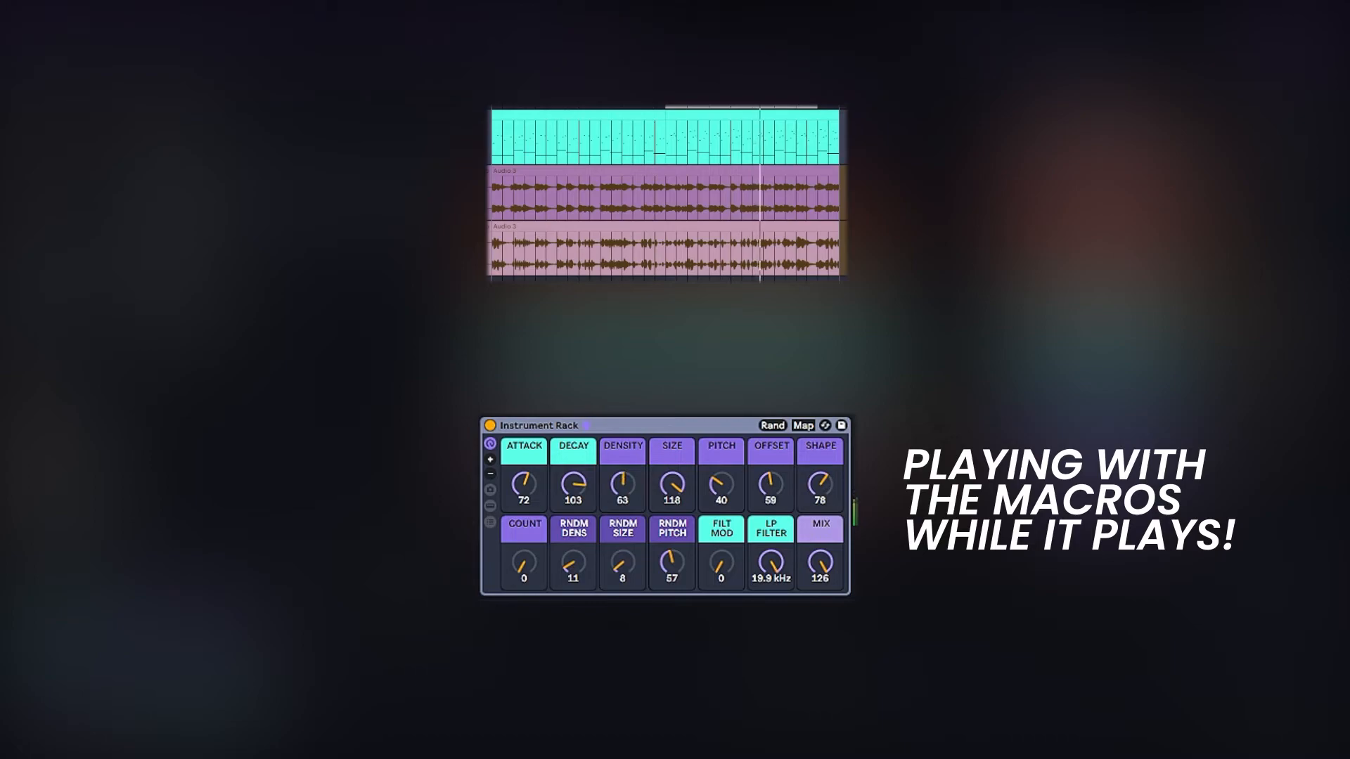
pyautogui.moveTo(673, 484); pyautogui.dragTo(672, 496)
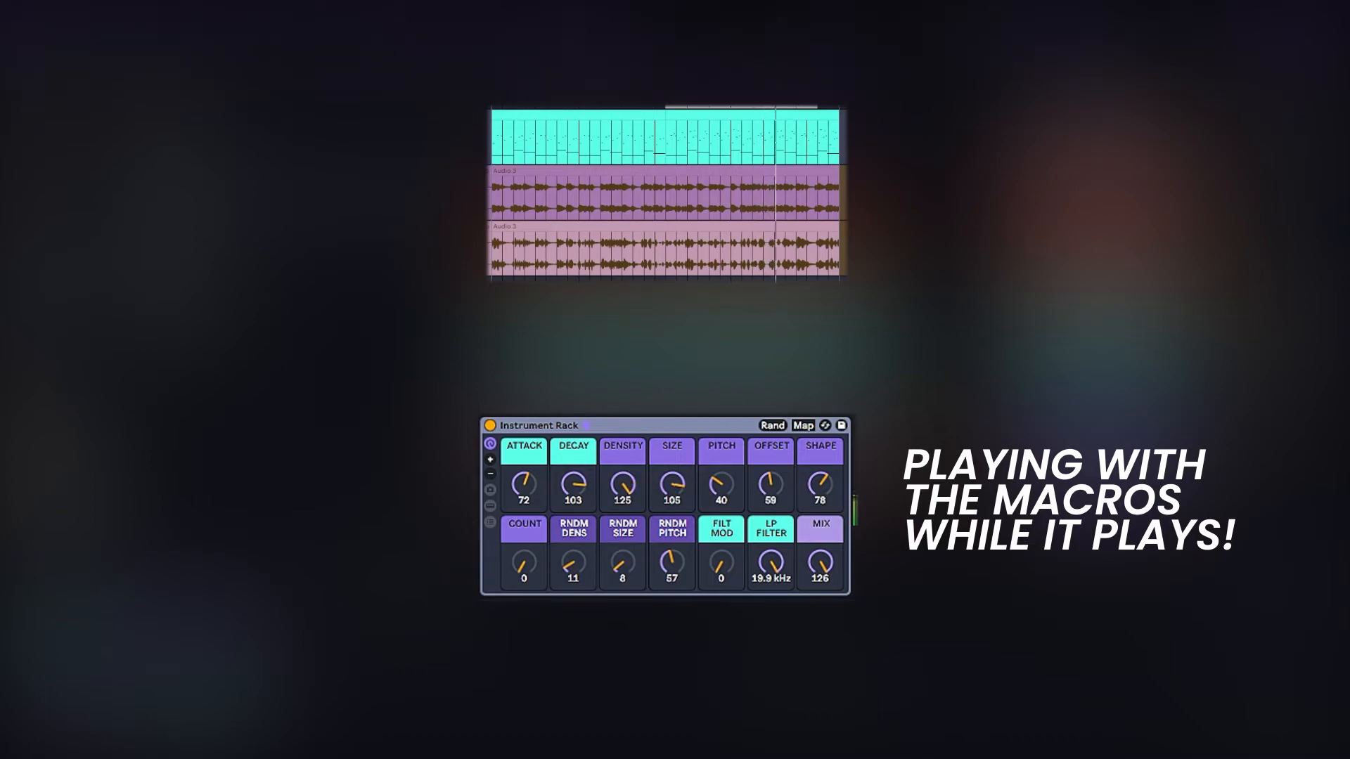
pyautogui.moveTo(772, 484); pyautogui.dragTo(772, 522)
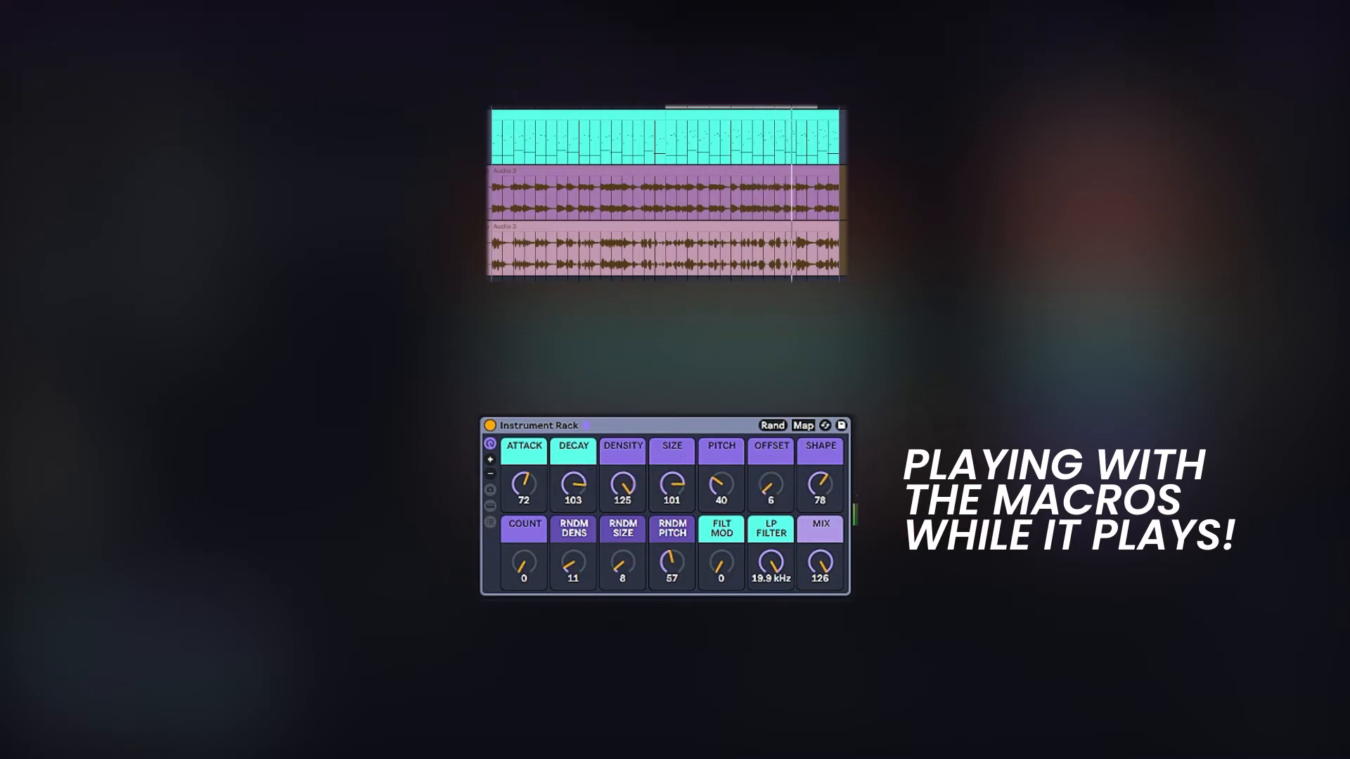
# Step: While recording, lower the macros SHAPE to 49, ATTACK to 50, DECAY to 53, DENSITY to 81 and SIZE to 71
pyautogui.moveTo(821, 484); pyautogui.dragTo(820, 504)
pyautogui.moveTo(524, 484); pyautogui.dragTo(524, 500)
pyautogui.moveTo(573, 483); pyautogui.dragTo(623, 515)
pyautogui.moveTo(672, 484); pyautogui.dragTo(672, 505)
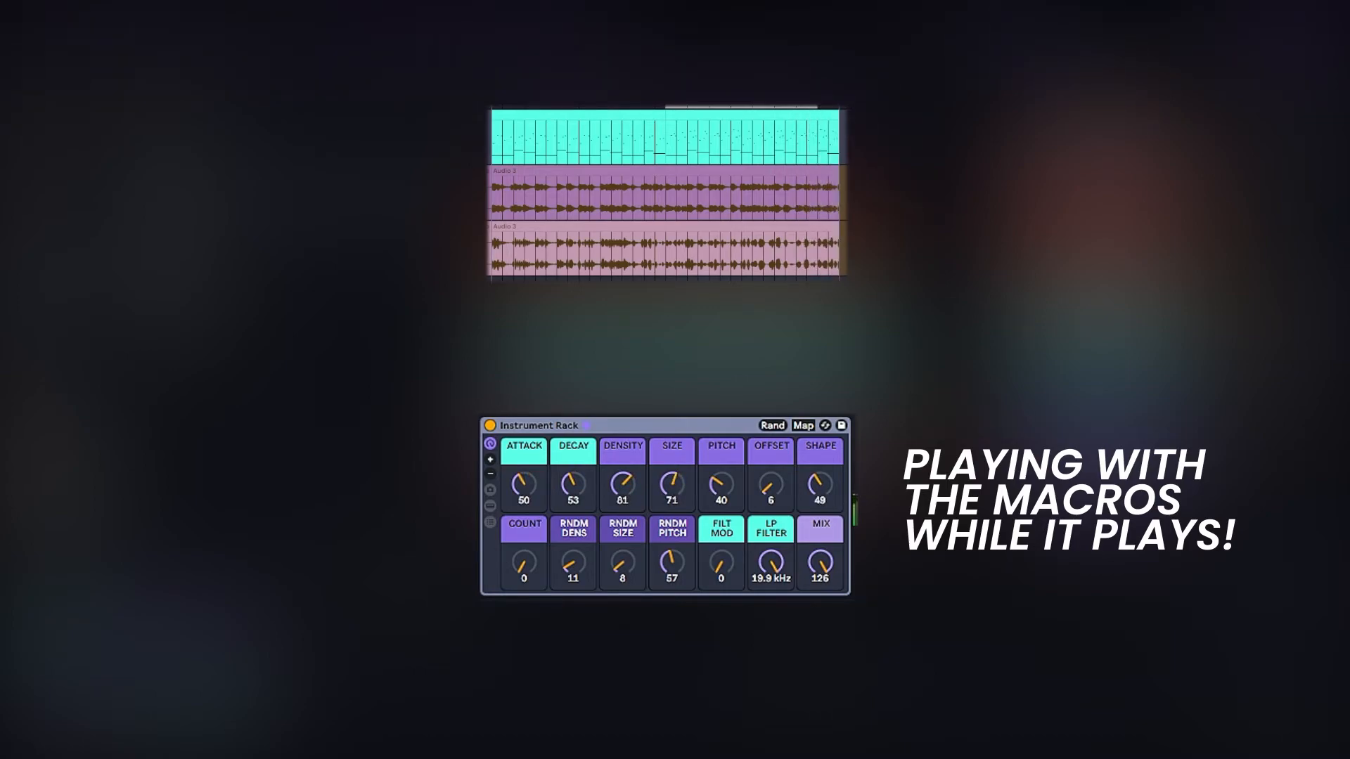
# Step: Keep recording while moving the macros DECAY to 104, DENSITY to 63, SIZE to 41 and ATTACK to 86
pyautogui.moveTo(573, 483); pyautogui.dragTo(672, 493)
pyautogui.moveTo(623, 484)
pyautogui.mouseDown()
pyautogui.moveTo(673, 482)
pyautogui.moveTo(623, 486)
pyautogui.mouseUp()
pyautogui.moveTo(672, 484); pyautogui.dragTo(672, 491)
pyautogui.moveTo(623, 483); pyautogui.dragTo(672, 490)
pyautogui.moveTo(623, 484); pyautogui.dragTo(623, 480)
pyautogui.moveTo(524, 484)
pyautogui.mouseDown()
pyautogui.moveTo(573, 472)
pyautogui.moveTo(574, 458)
pyautogui.moveTo(574, 472)
pyautogui.moveTo(524, 478)
pyautogui.moveTo(524, 464)
pyautogui.mouseUp()
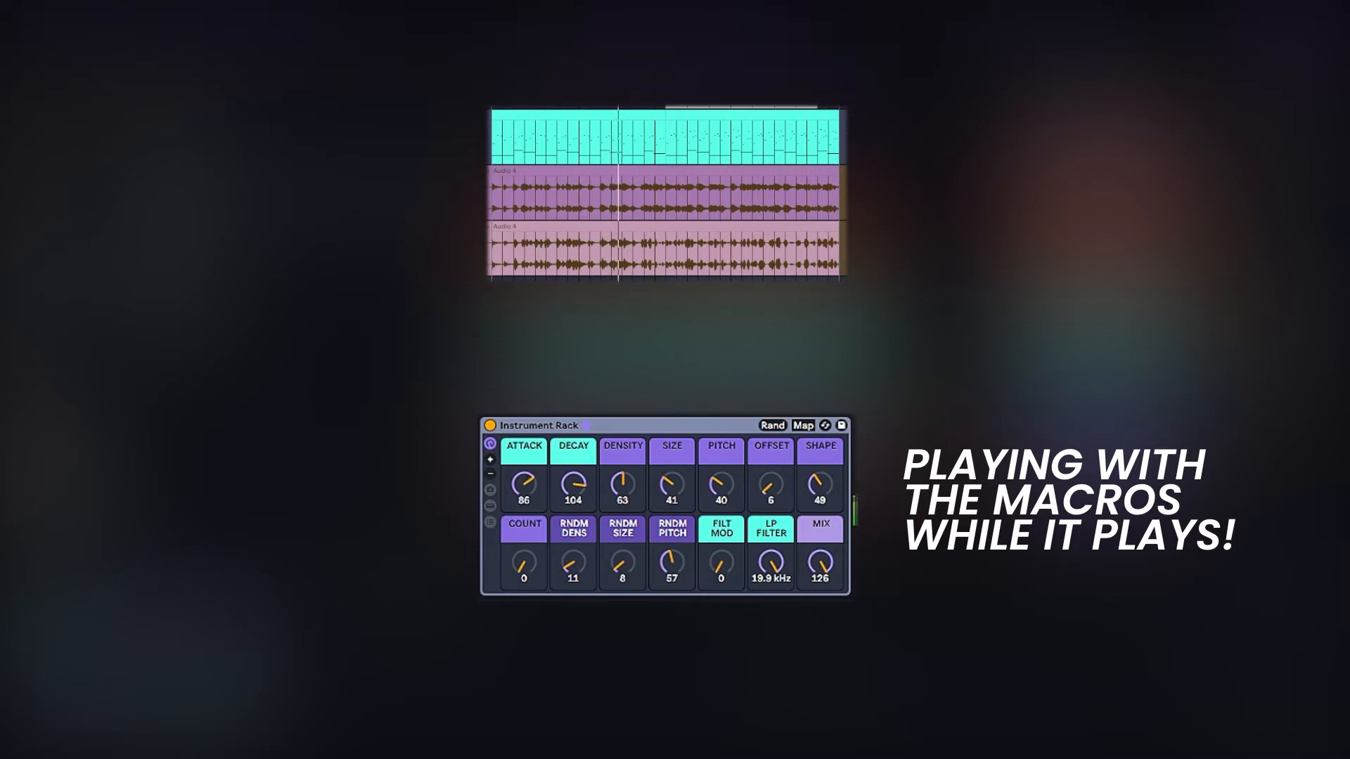
# Step: During the recording, raise the macros SIZE to 96, DENSITY to 99, SHAPE to 82, OFFSET to 74 and PITCH to 42
pyautogui.moveTo(672, 484); pyautogui.dragTo(672, 438)
pyautogui.moveTo(623, 483); pyautogui.dragTo(672, 495)
pyautogui.moveTo(820, 484); pyautogui.dragTo(770, 436)
pyautogui.moveTo(722, 484); pyautogui.dragTo(771, 483)
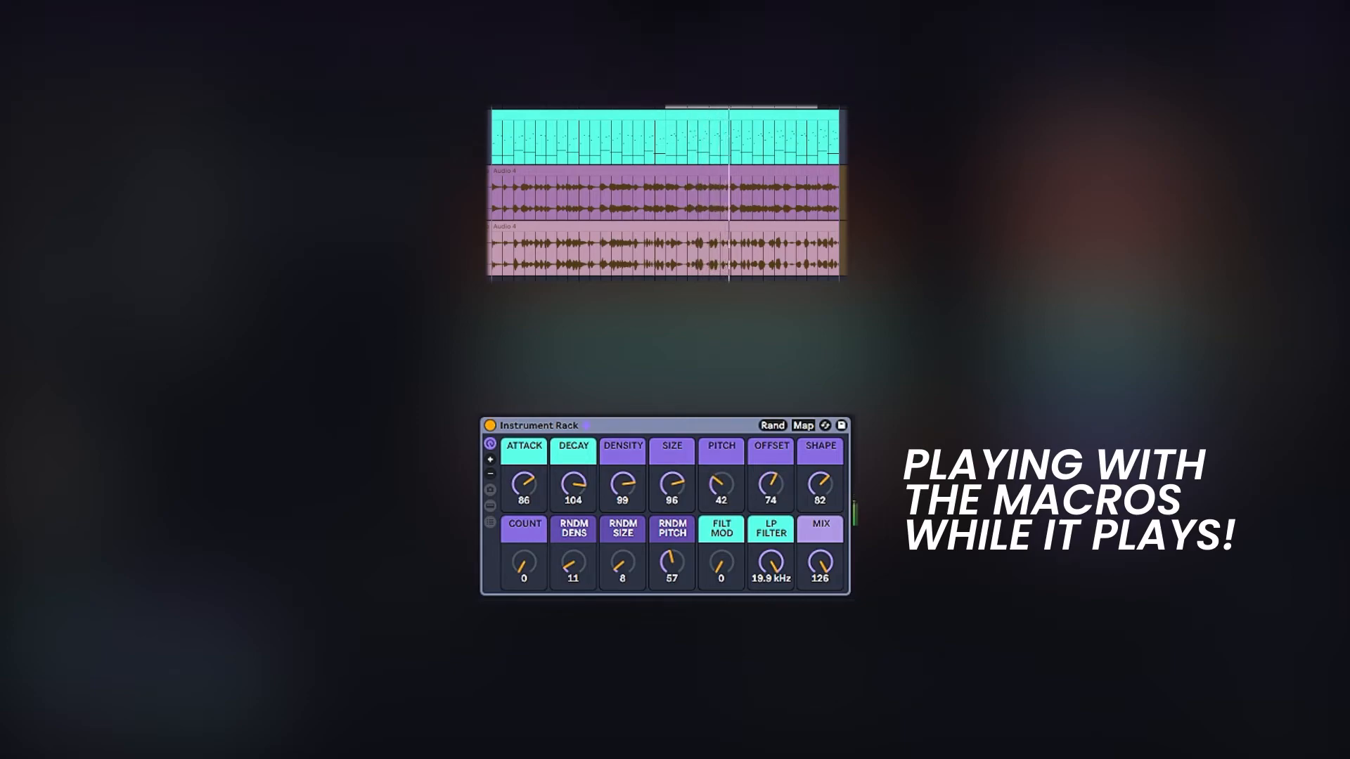
# Step: While recording, set RNDM DENS to 50, RNDM SIZE to 51, RNDM PITCH to 49, DENSITY to 127, SIZE to 84 and COUNT to 1
pyautogui.moveTo(672, 562); pyautogui.dragTo(672, 568)
pyautogui.moveTo(622, 563); pyautogui.dragTo(574, 535)
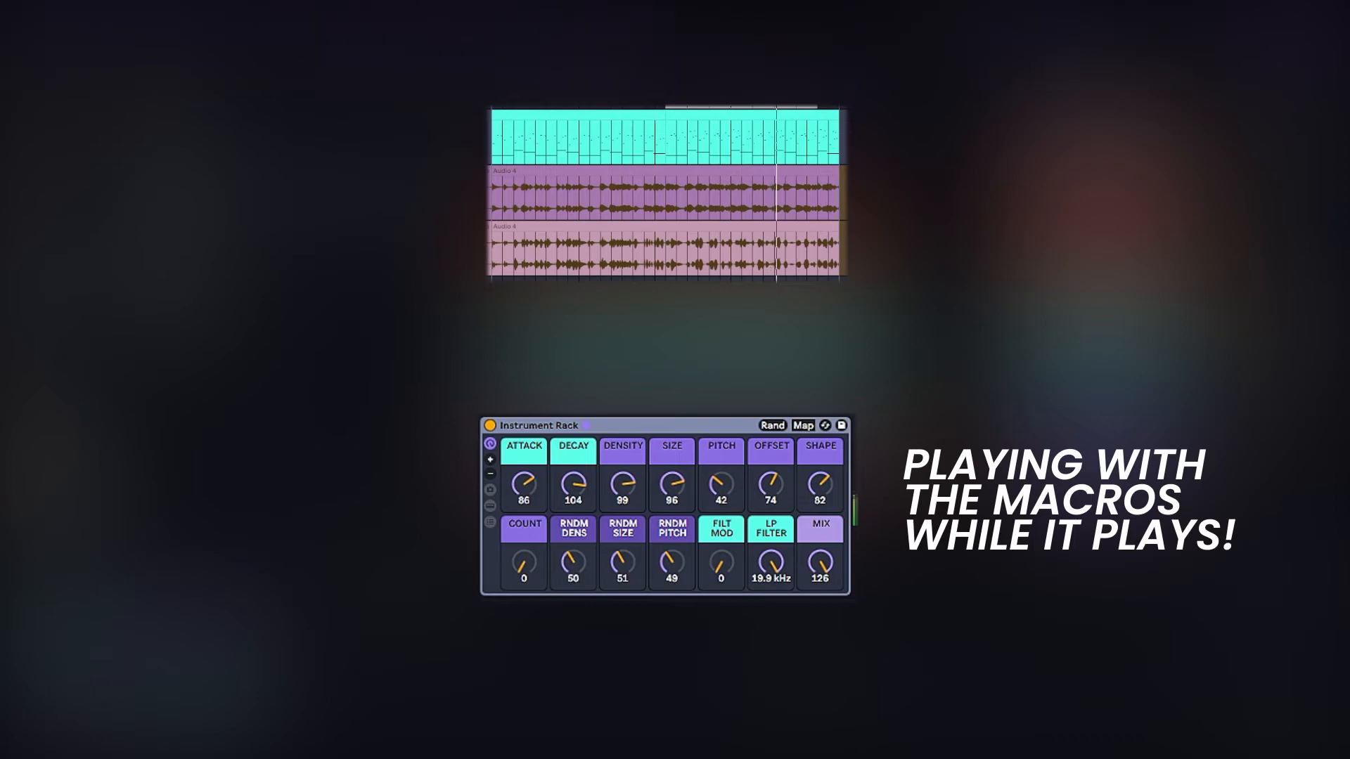
pyautogui.moveTo(623, 483); pyautogui.dragTo(672, 492)
pyautogui.moveTo(623, 484); pyautogui.dragTo(623, 477)
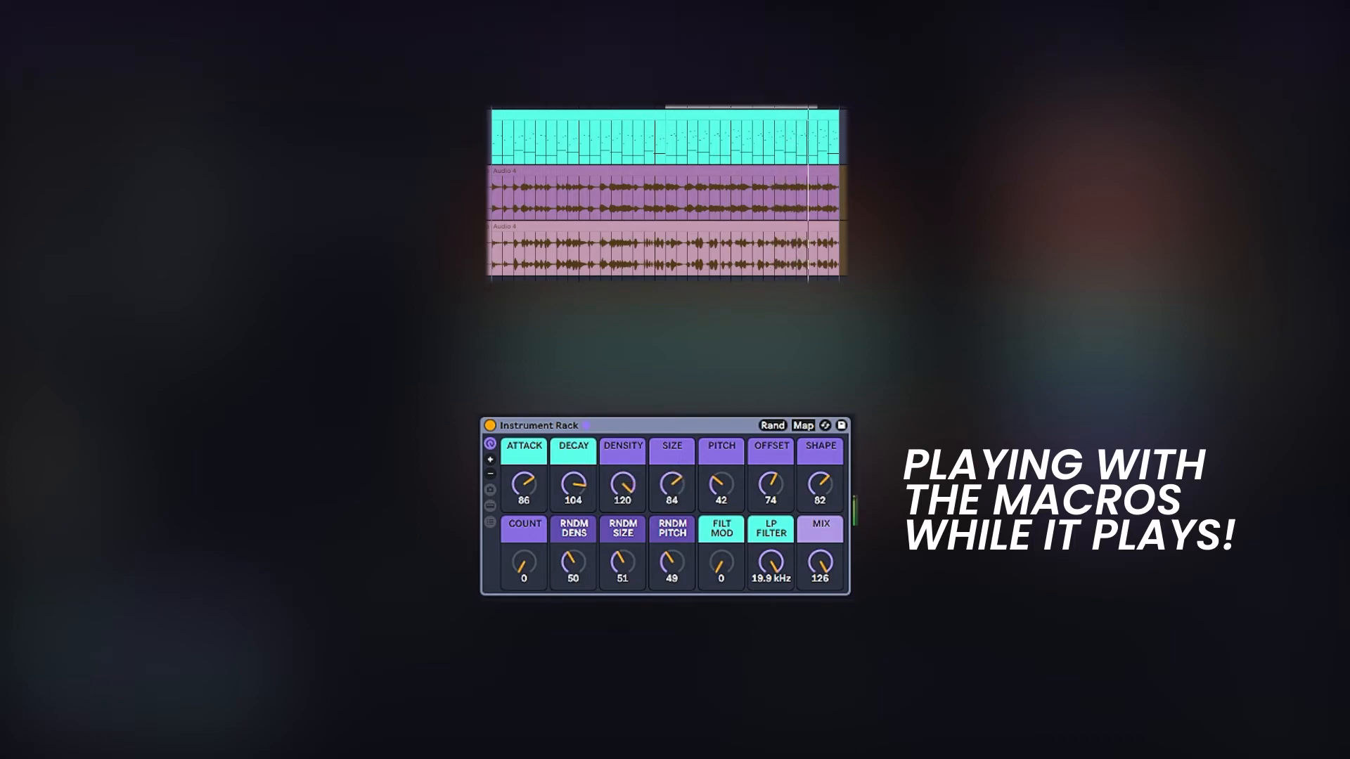
pyautogui.moveTo(524, 562); pyautogui.dragTo(524, 497)
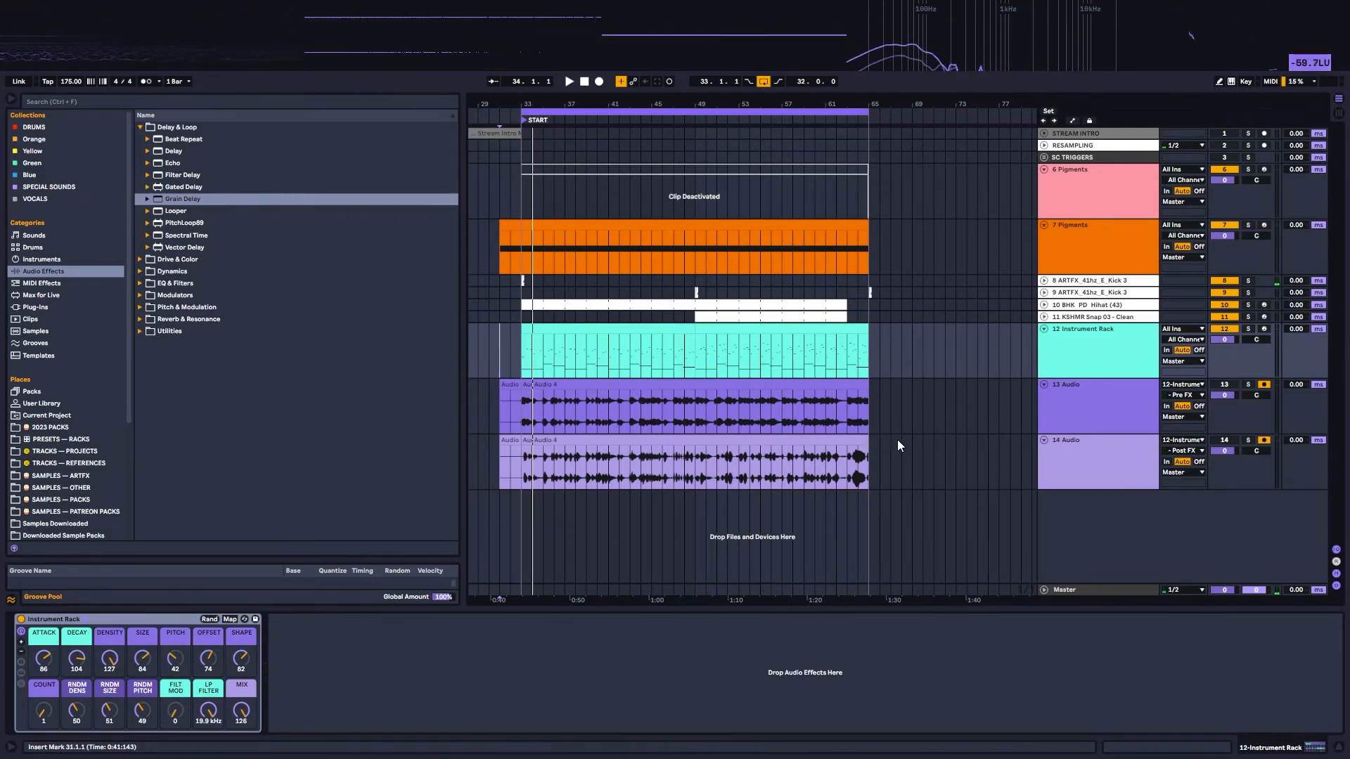
# Step: Solo audio track 14 and play its Post FX recording from bar 36
pyautogui.click(1087, 452)
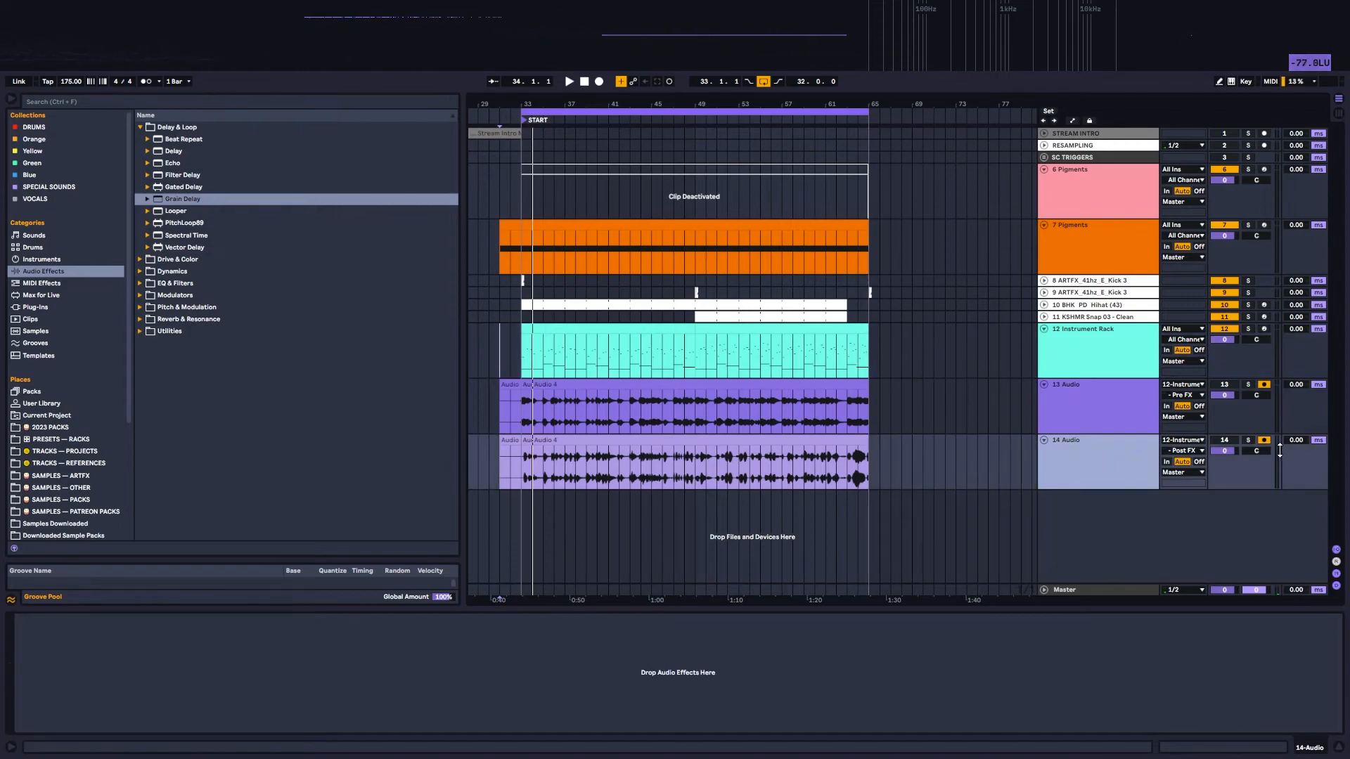
pyautogui.click(1249, 441)
pyautogui.click(558, 471)
pyautogui.press('space')
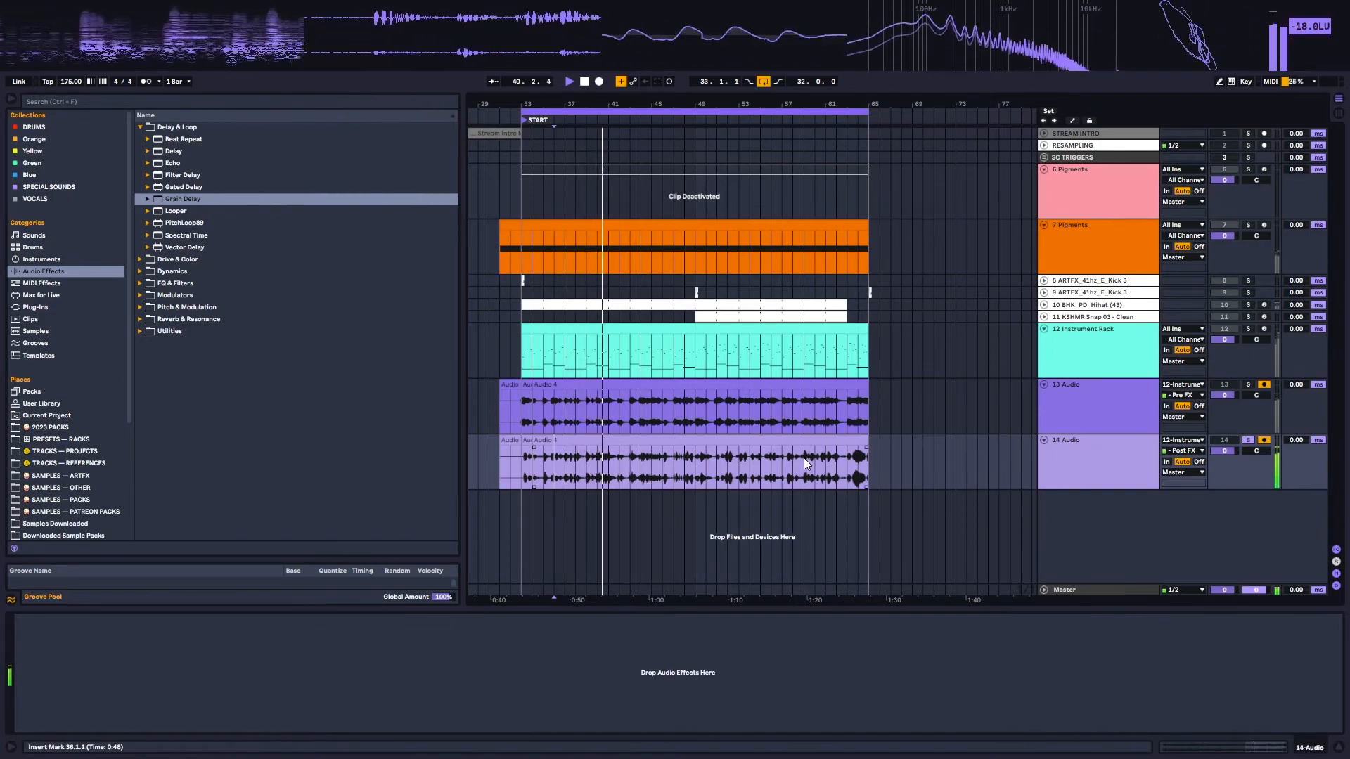
pyautogui.press('space')
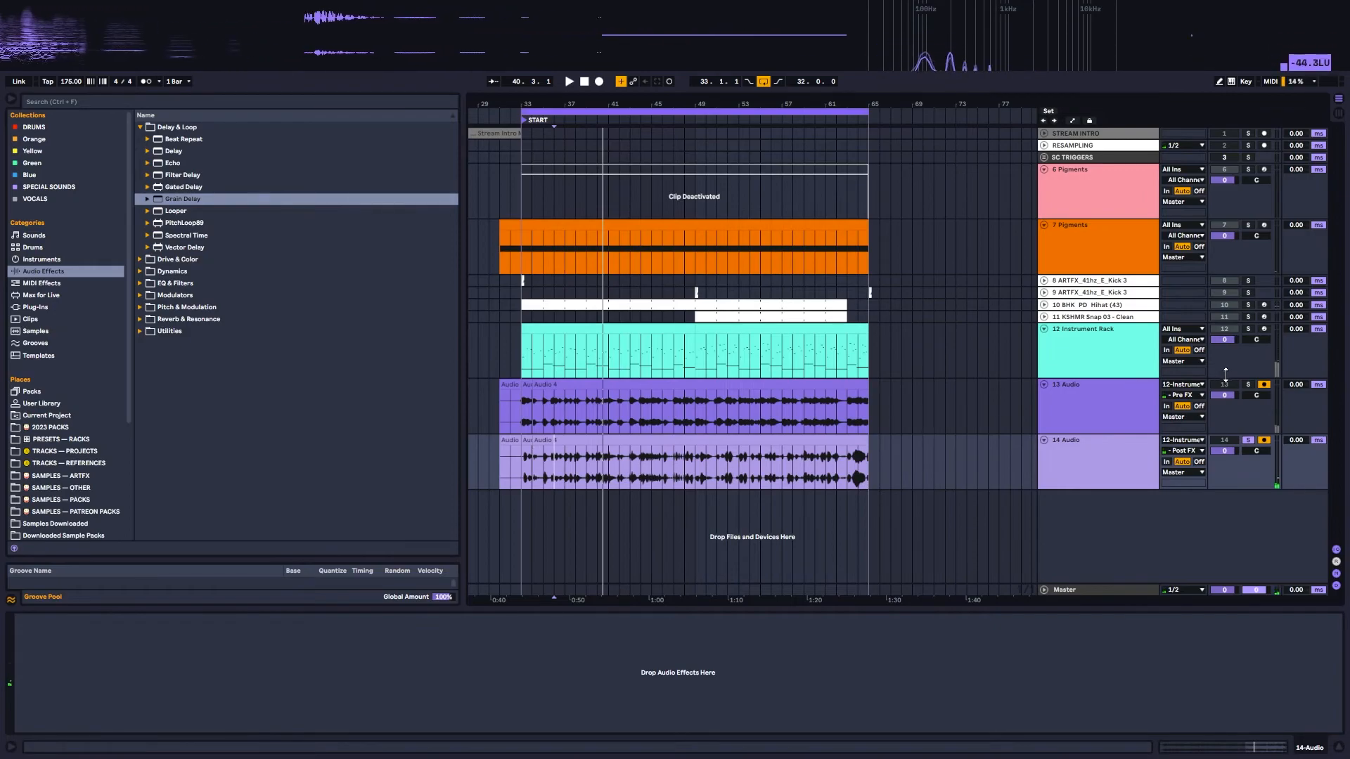
# Step: Solo audio track 13, play its Pre FX recording, and return to the Instrument Rack track's macros
pyautogui.click(1249, 385)
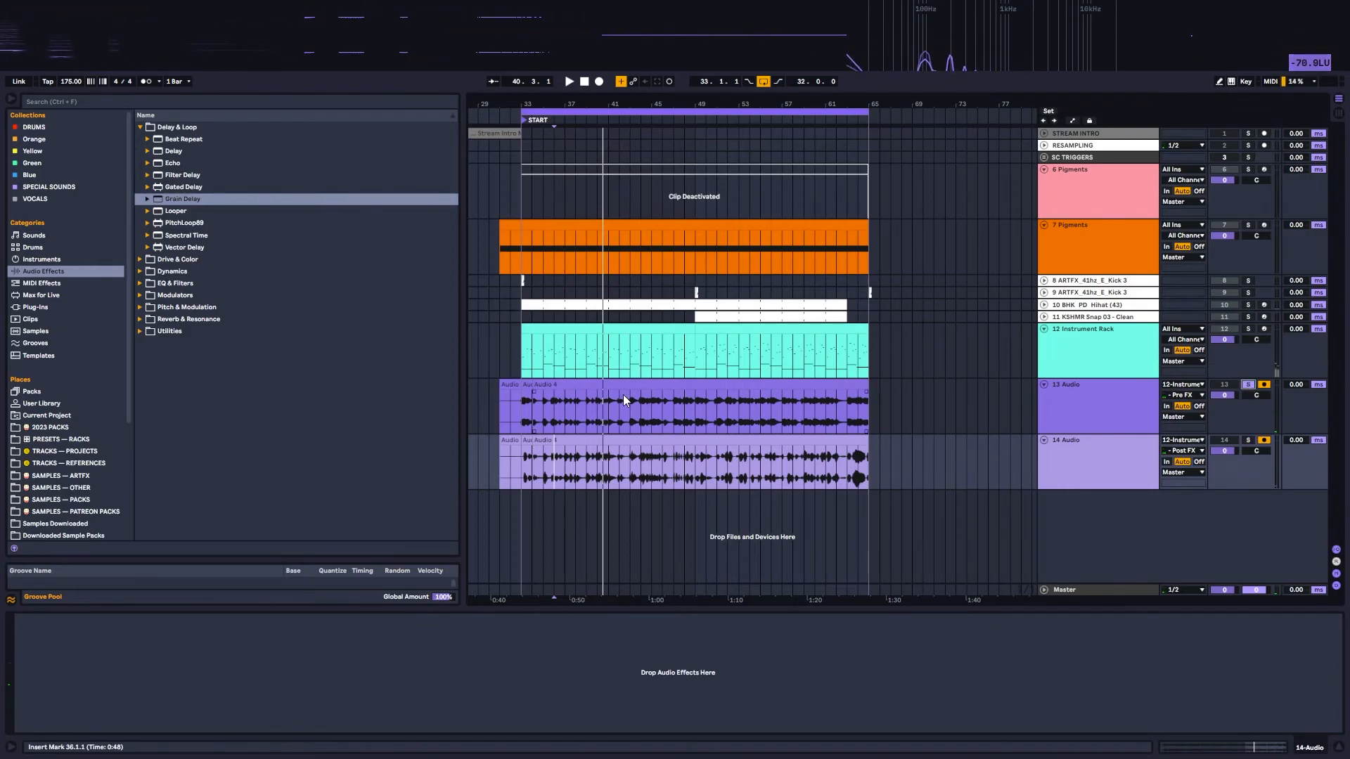
pyautogui.click(582, 106)
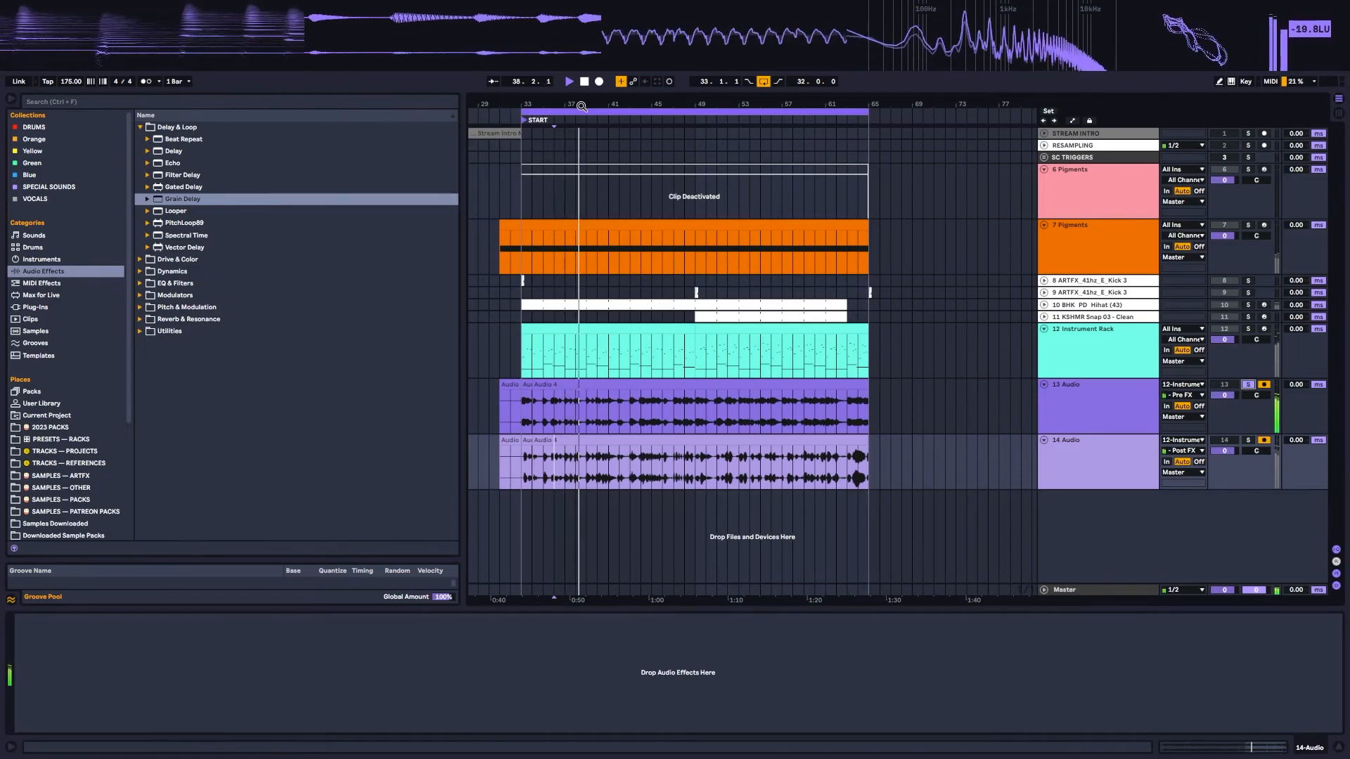
pyautogui.click(1097, 352)
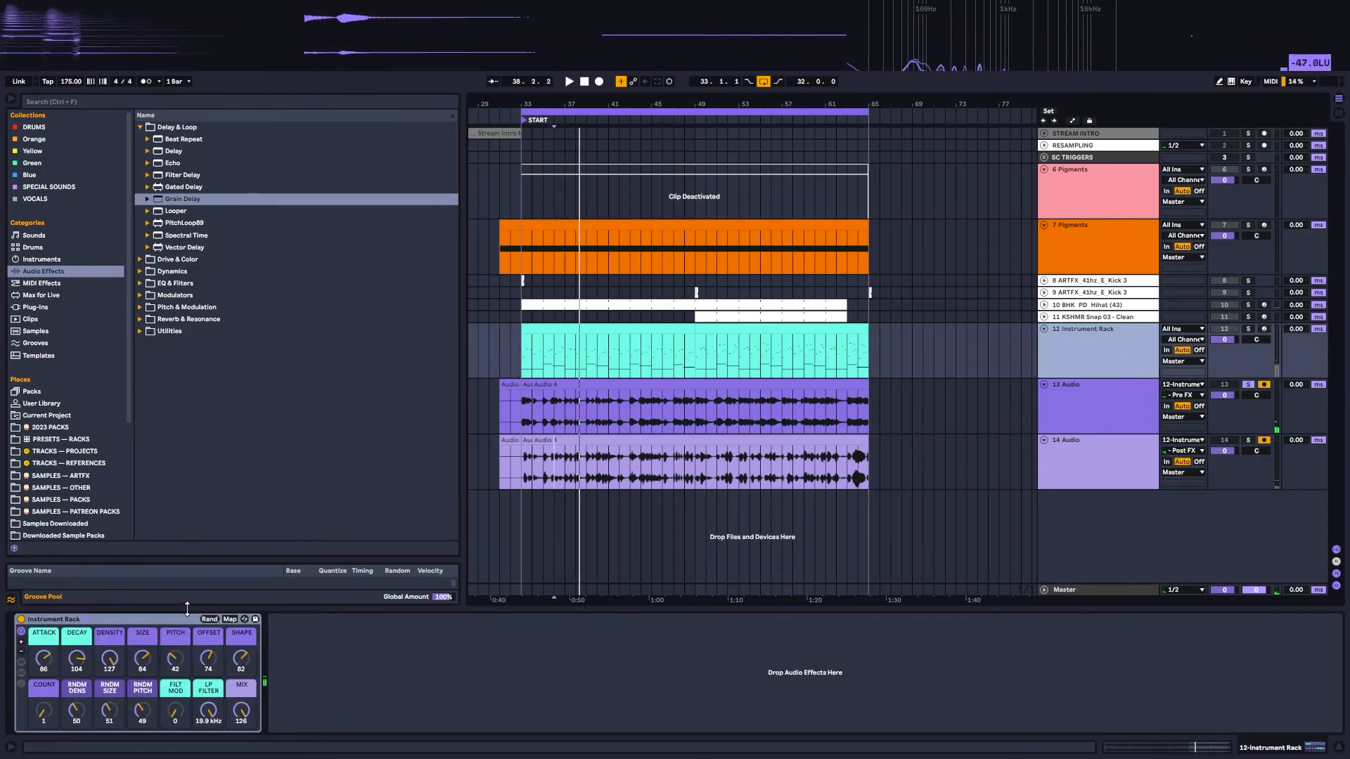